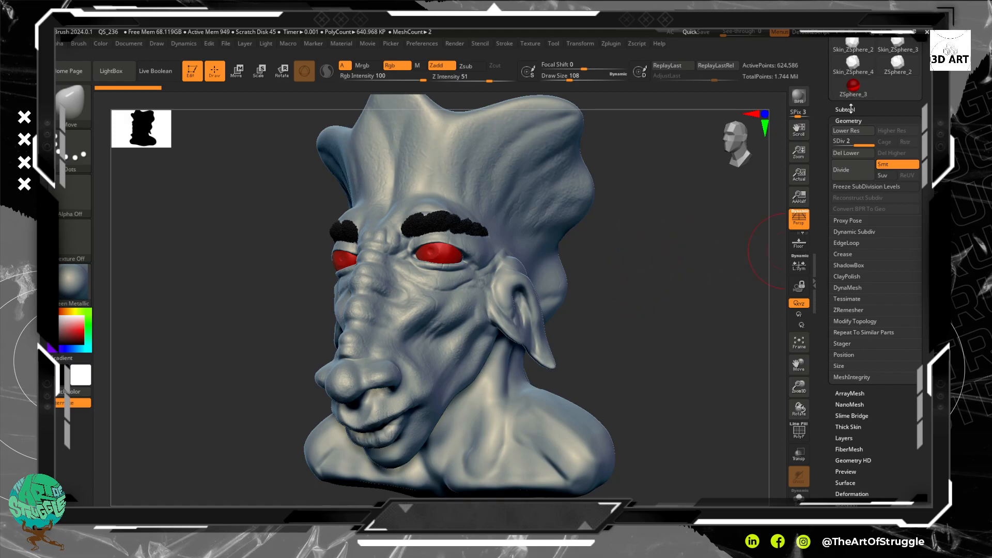
# Step: Append a Ring3D mesh as a new subtool of the monster bust
pyautogui.click(850, 109)
pyautogui.moveTo(654, 336); pyautogui.dragTo(662, 308)
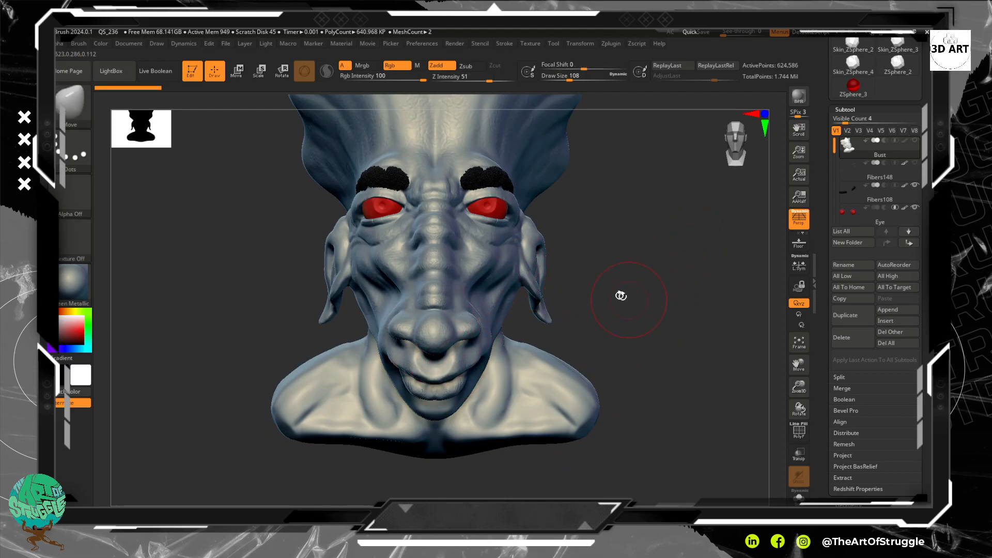
pyautogui.moveTo(654, 306); pyautogui.dragTo(699, 315)
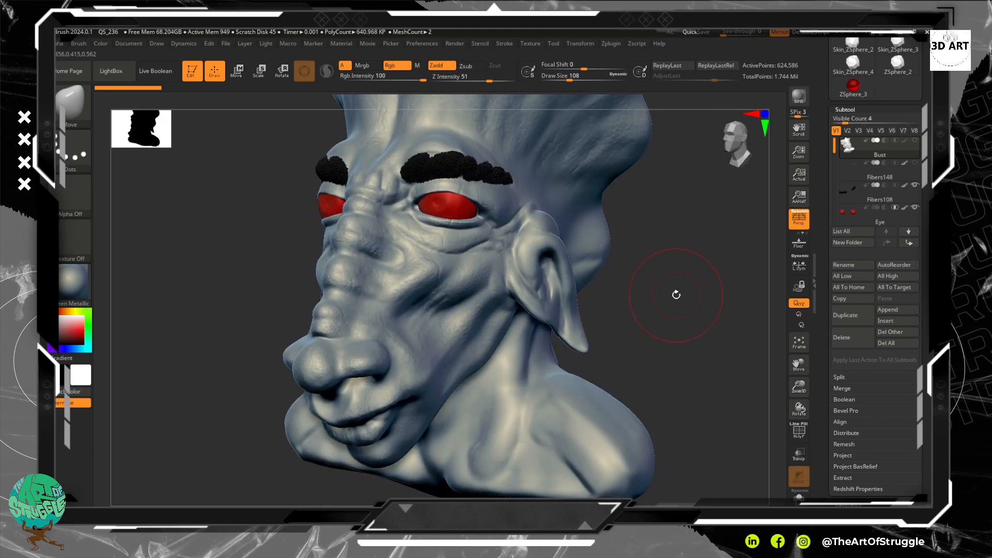
pyautogui.keyDown('shift'); pyautogui.moveTo(609, 332); pyautogui.dragTo(618, 327); pyautogui.keyUp('shift')
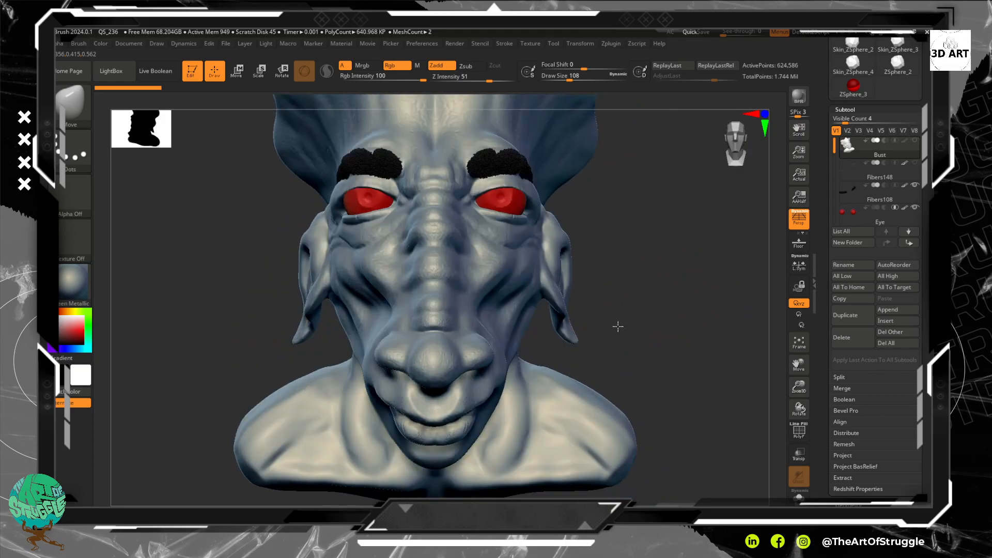
pyautogui.keyDown('alt'); pyautogui.moveTo(627, 274); pyautogui.dragTo(645, 296); pyautogui.keyUp('alt')
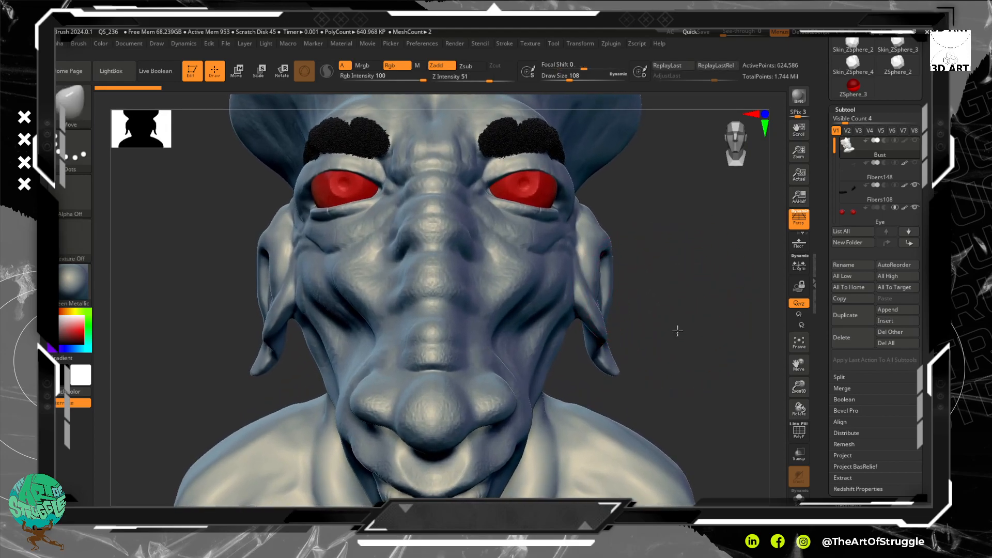
pyautogui.keyDown('alt'); pyautogui.moveTo(679, 328); pyautogui.dragTo(675, 316); pyautogui.keyUp('alt')
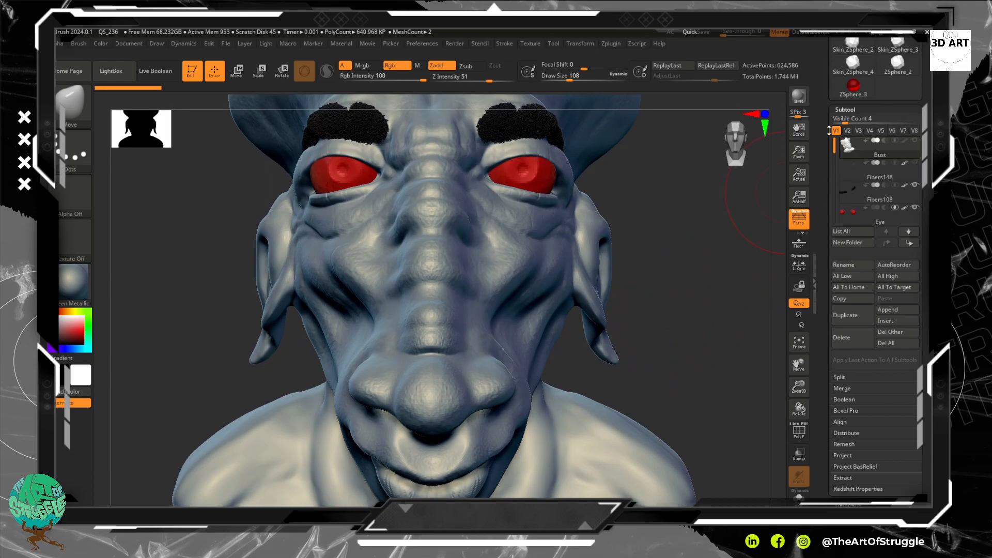
pyautogui.moveTo(834, 146); pyautogui.dragTo(834, 154)
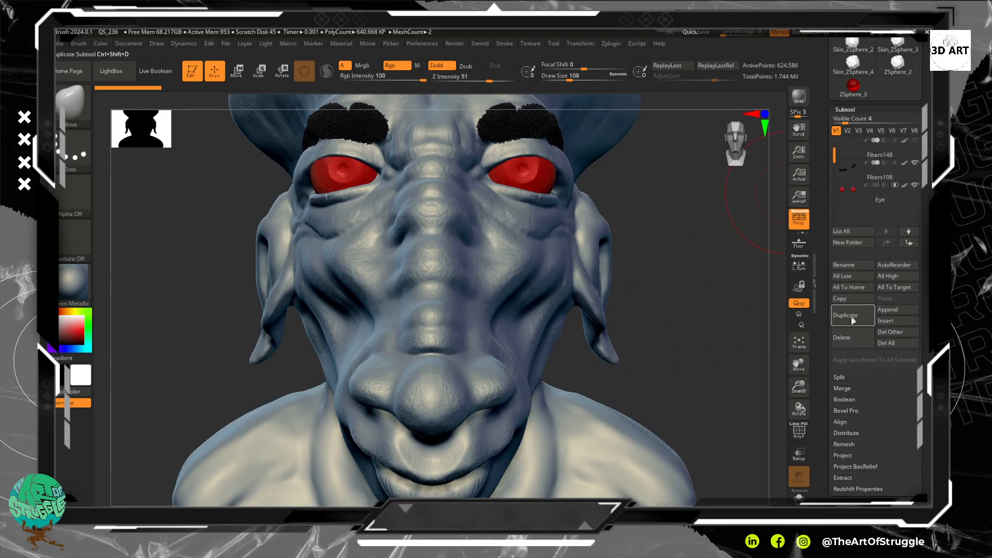
pyautogui.moveTo(920, 220); pyautogui.dragTo(903, 306)
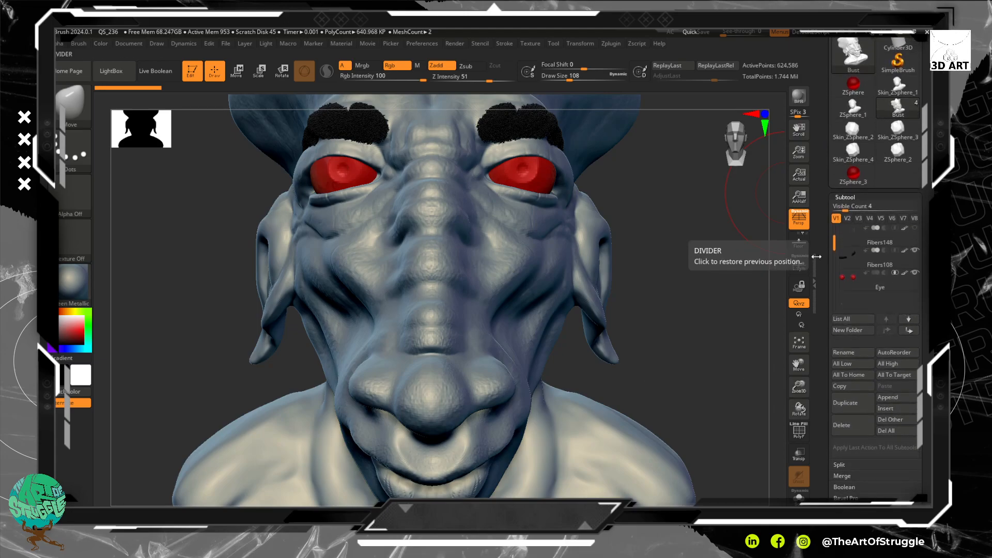
pyautogui.click(884, 399)
pyautogui.moveTo(618, 360)
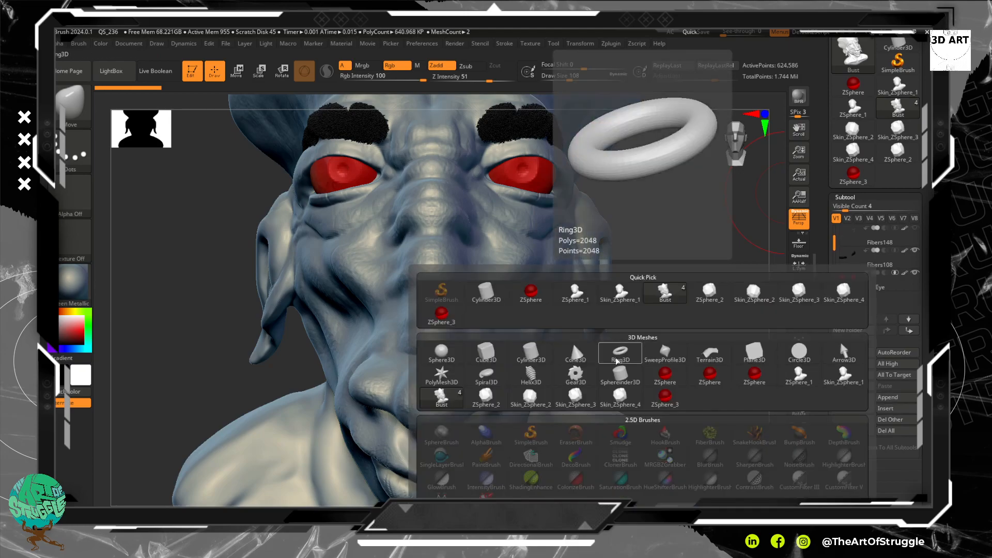
pyautogui.click(616, 360)
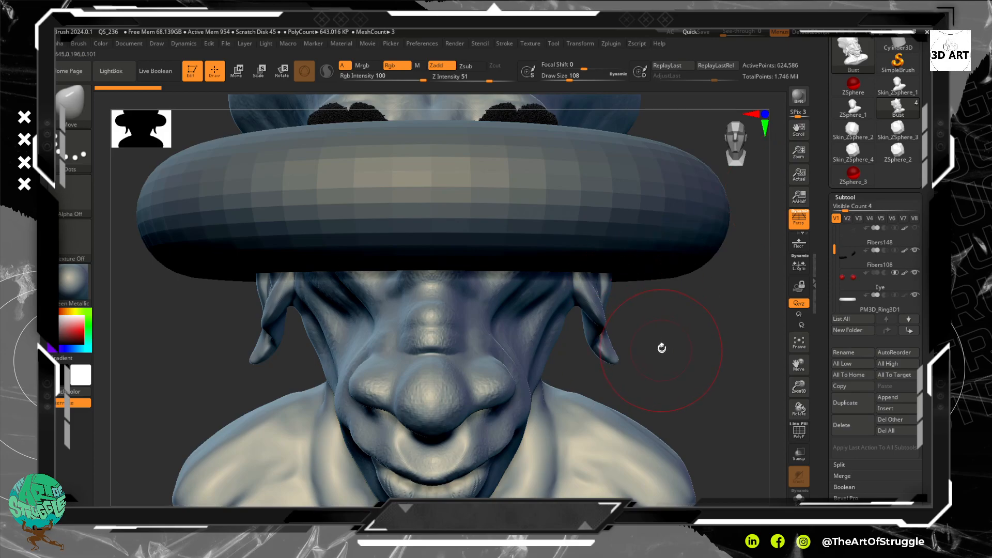
# Step: Turn on the Bust subtool's visibility so it stays displayed while other subtools are active
pyautogui.keyDown('ctrl'); pyautogui.moveTo(681, 357); pyautogui.dragTo(636, 270, button='right'); pyautogui.keyUp('ctrl')
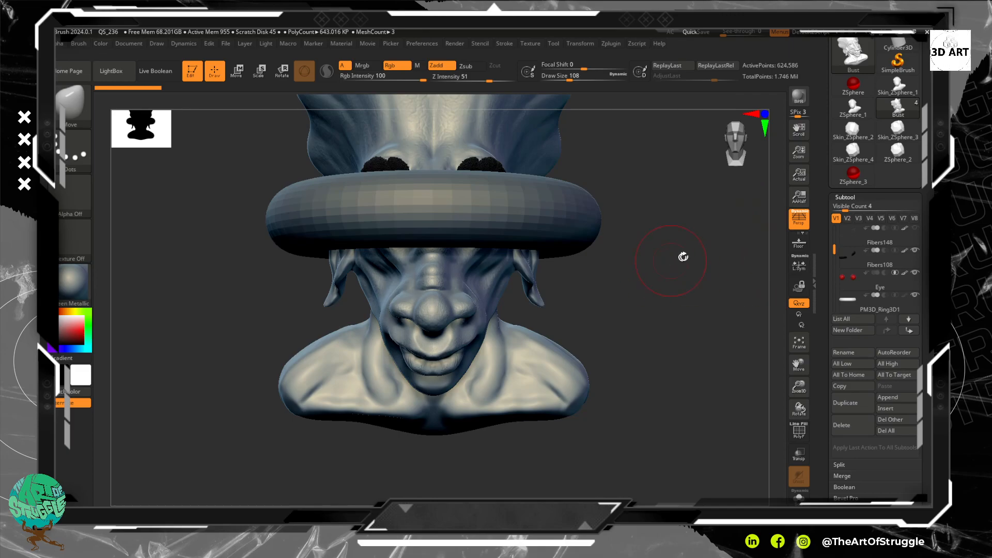
pyautogui.click(873, 305)
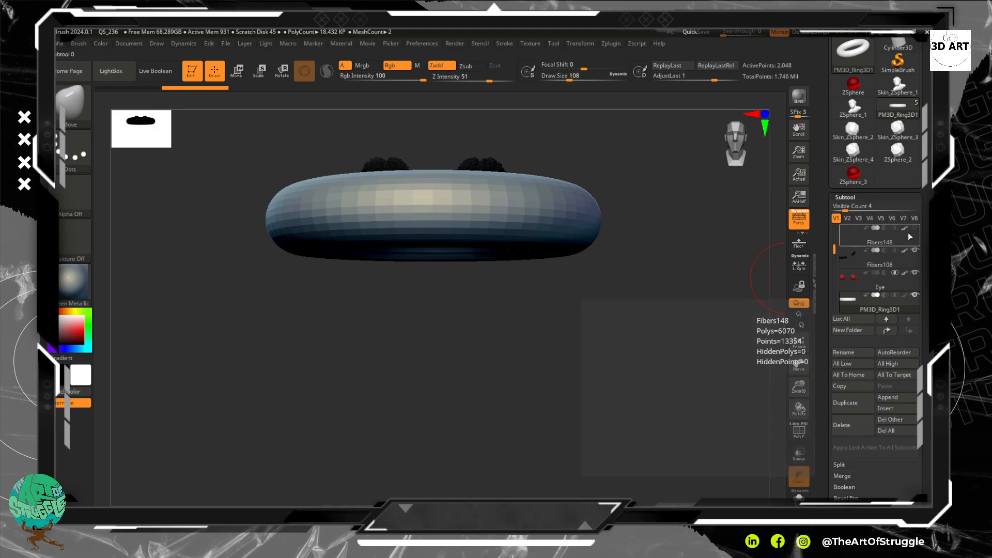
pyautogui.click(888, 242)
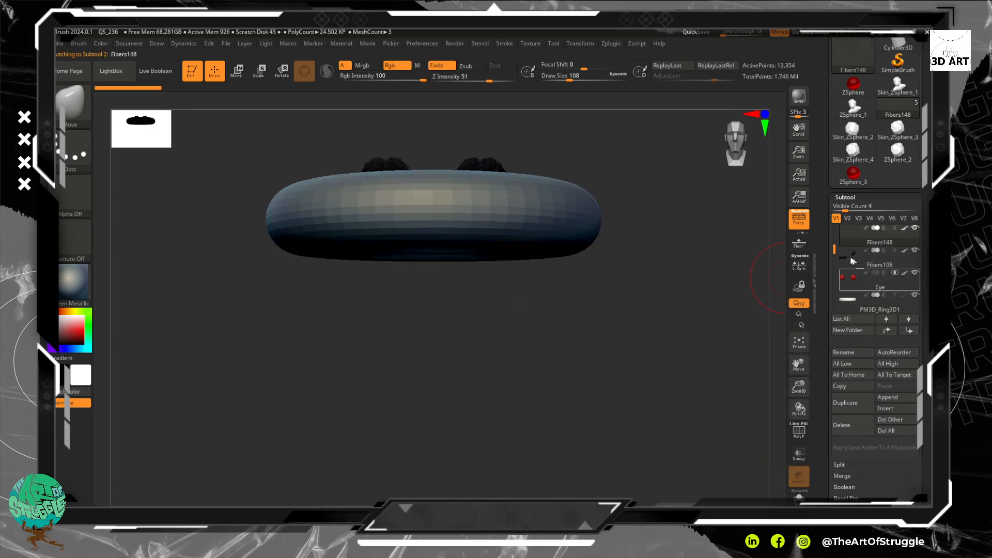
pyautogui.moveTo(835, 250); pyautogui.dragTo(835, 231)
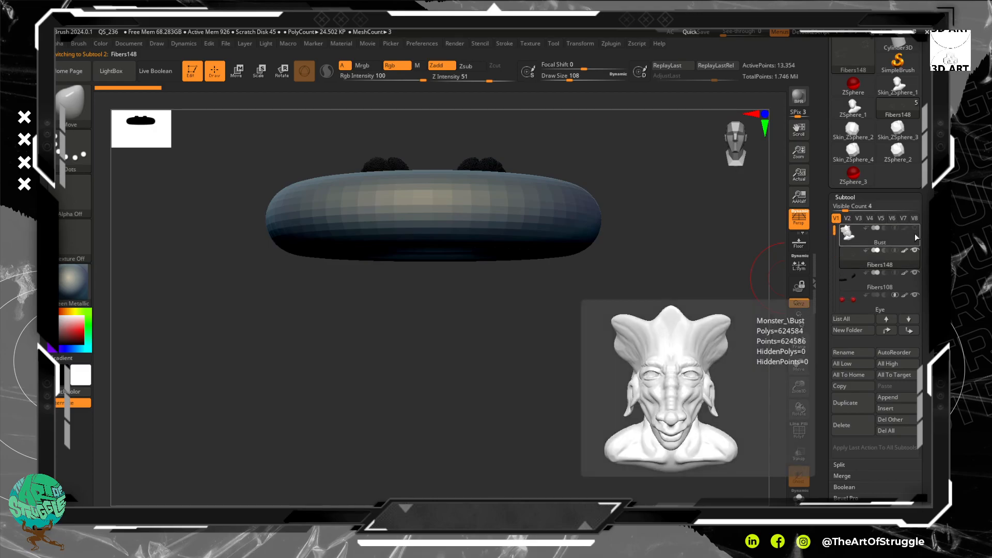
pyautogui.click(915, 229)
pyautogui.click(918, 232)
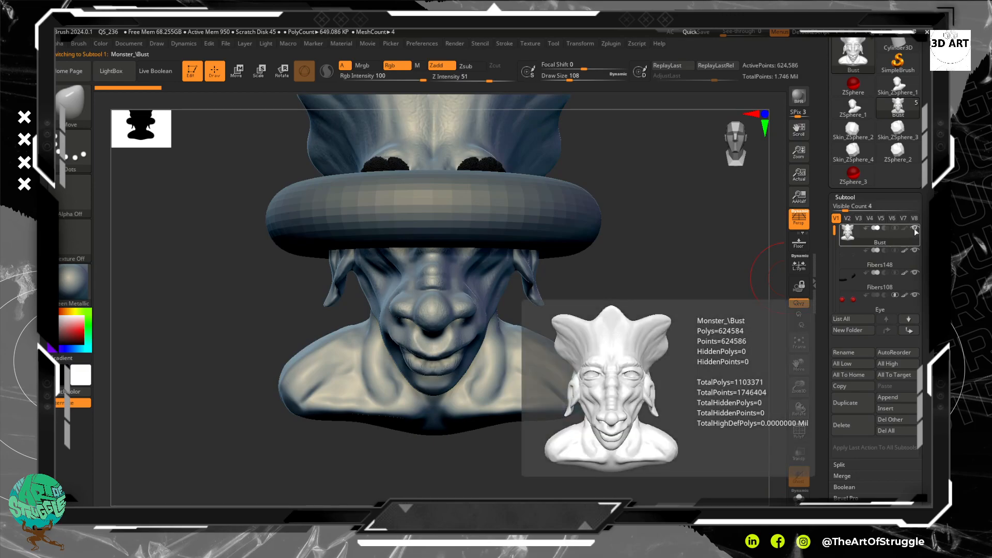
pyautogui.moveTo(919, 231)
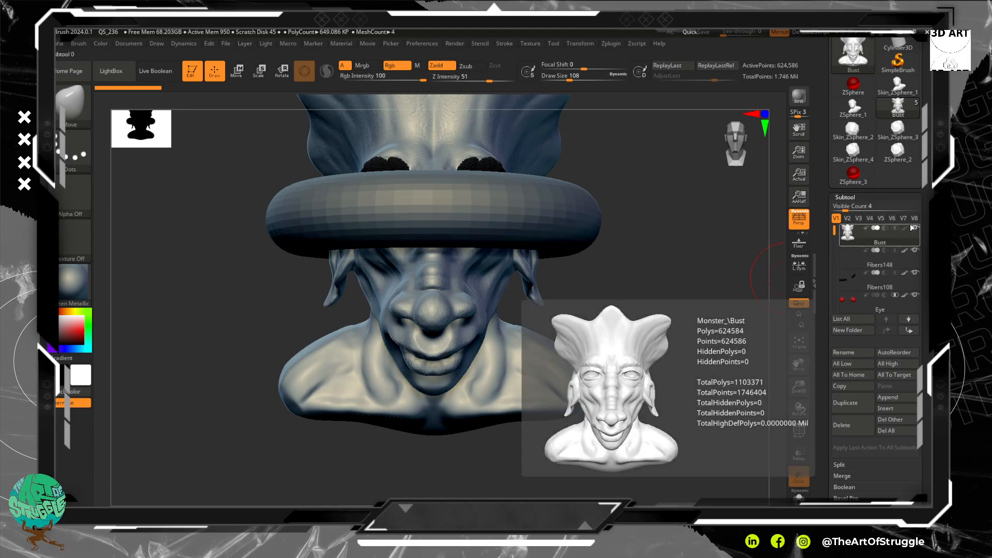
pyautogui.click(892, 263)
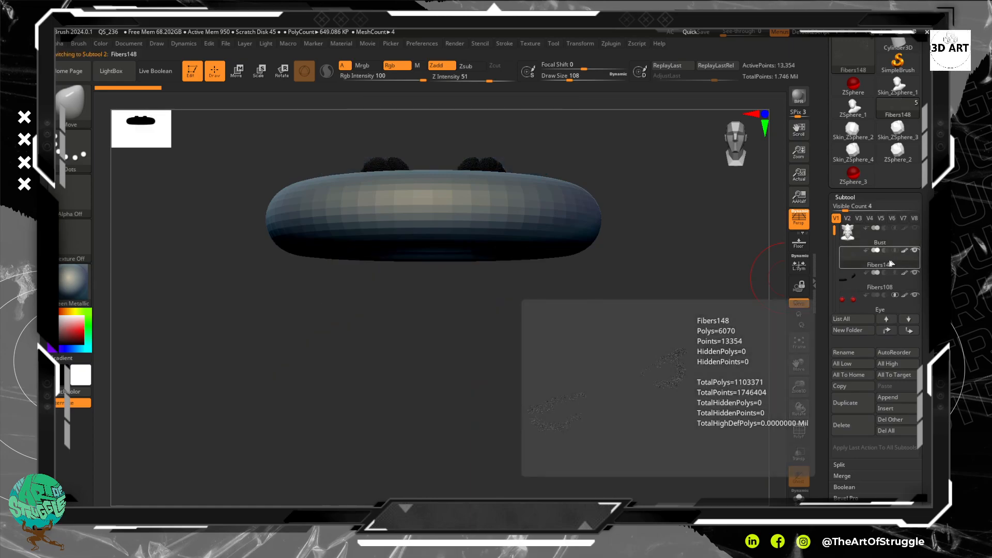
pyautogui.click(894, 237)
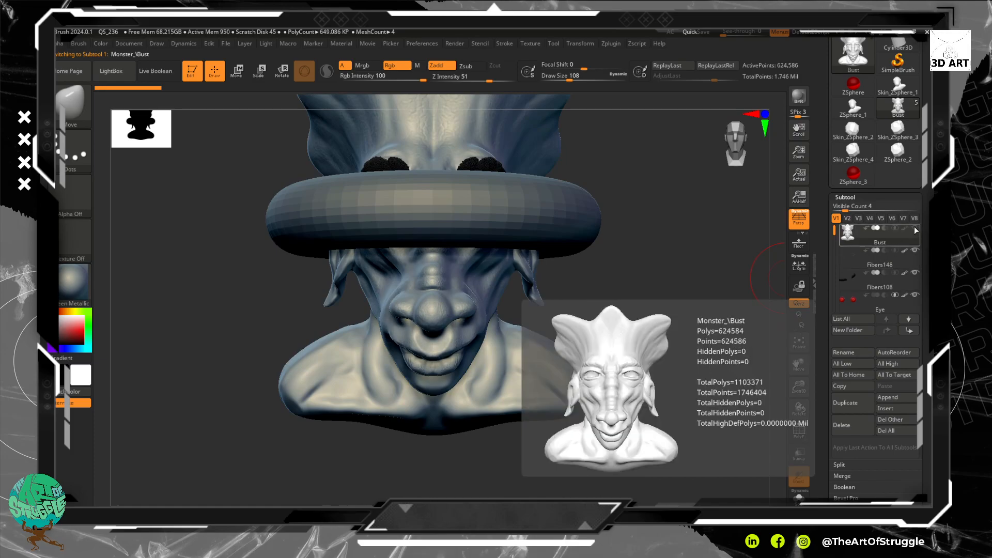
pyautogui.scroll(-1, 835, 232)
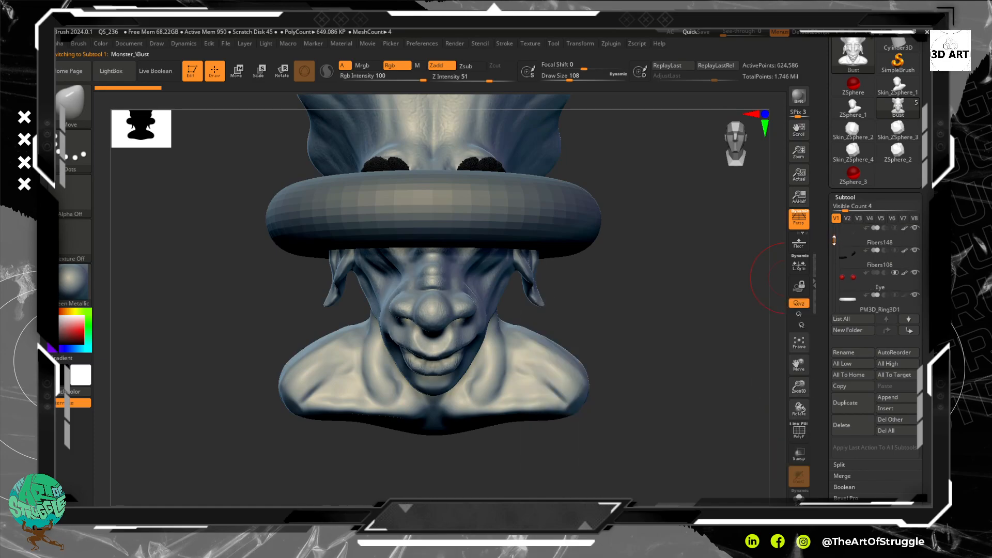
# Step: Select the PM3D_Ring3D1 subtool and shift the ring slightly sideways with the Move gizmo
pyautogui.click(885, 307)
pyautogui.moveTo(674, 284)
pyautogui.mouseDown()
pyautogui.moveTo(675, 266)
pyautogui.moveTo(641, 265)
pyautogui.mouseUp()
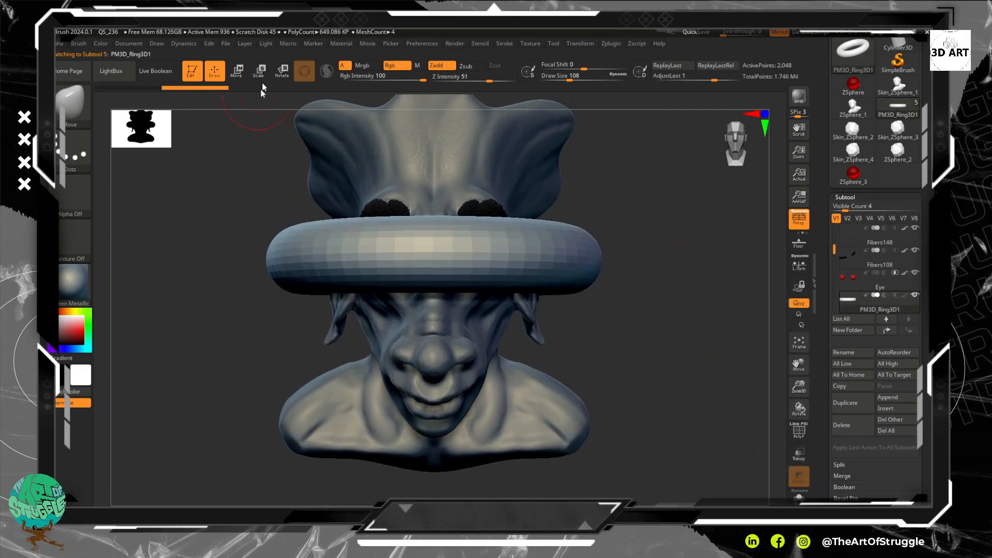
pyautogui.moveTo(625, 303); pyautogui.dragTo(643, 289)
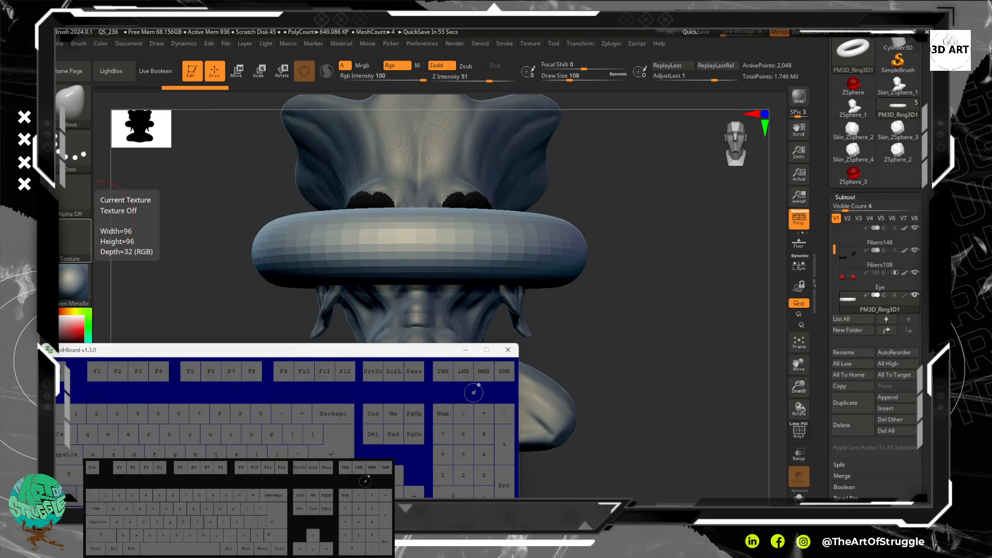
pyautogui.click(807, 58)
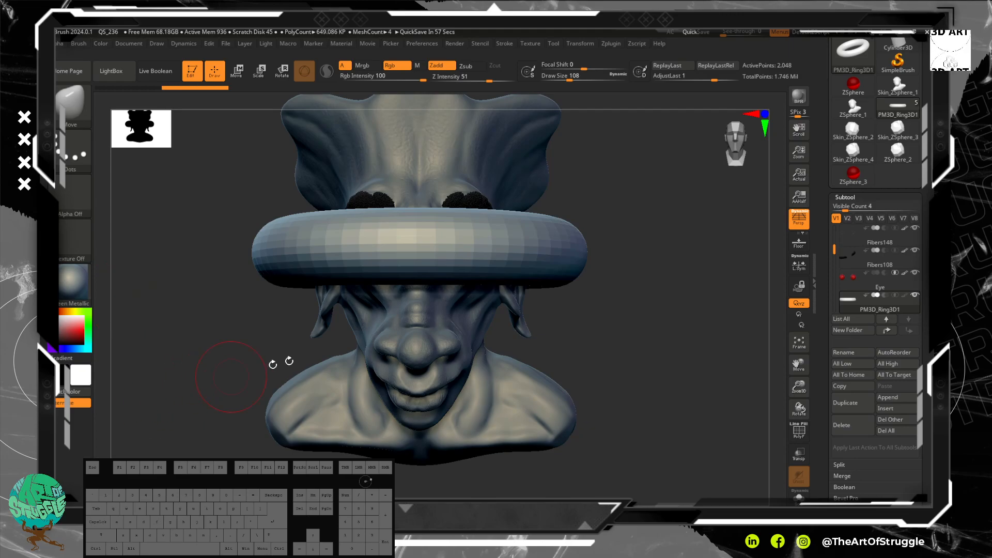
pyautogui.press('n')
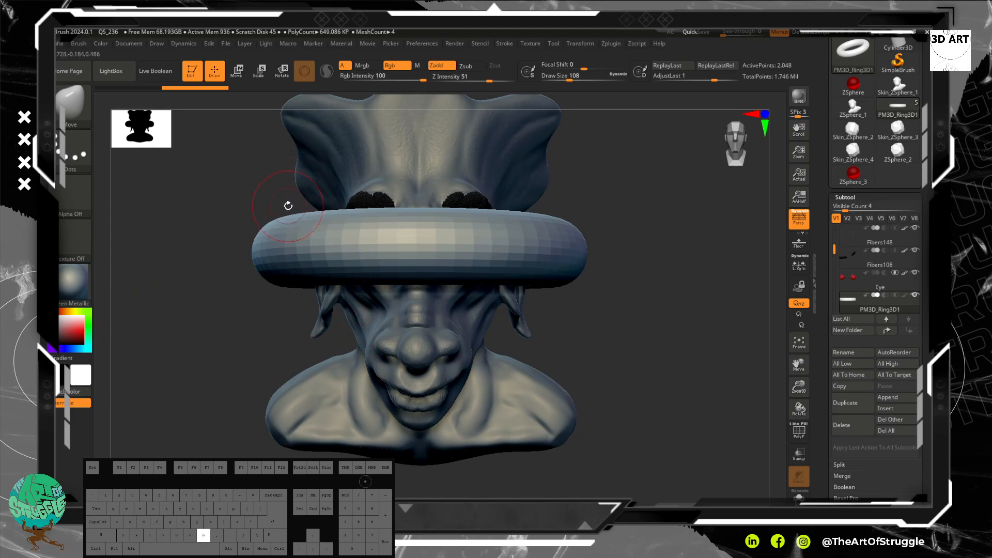
pyautogui.click(239, 75)
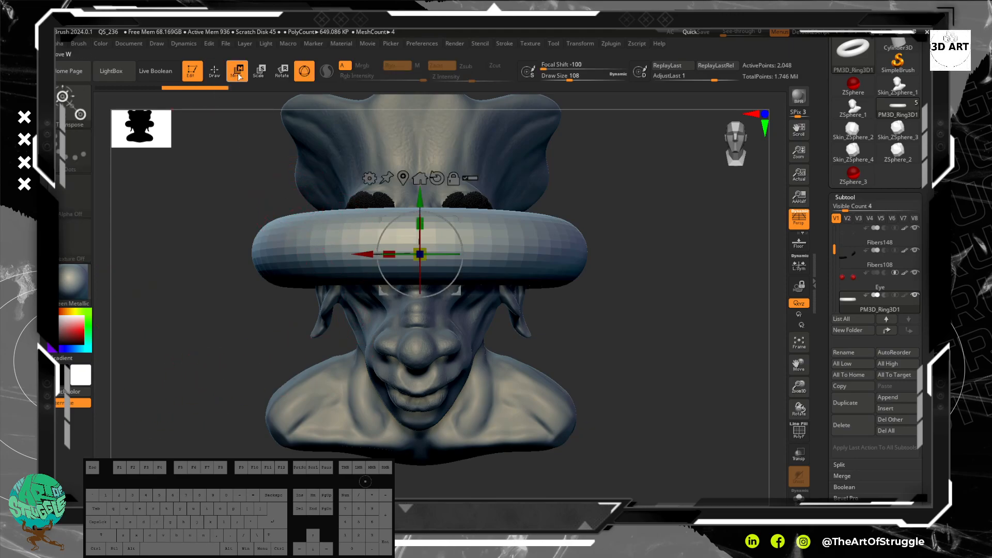
pyautogui.press('w')
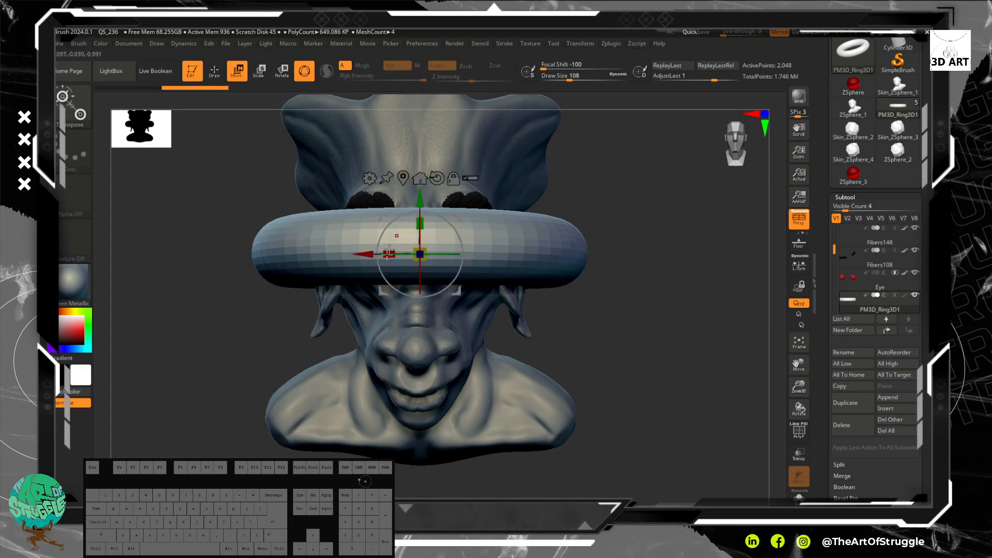
pyautogui.moveTo(363, 254); pyautogui.dragTo(338, 282)
# Step: Hide the Fibers148 subtool and scale the ring down uniformly to about 0.14 of its size
pyautogui.click(915, 240)
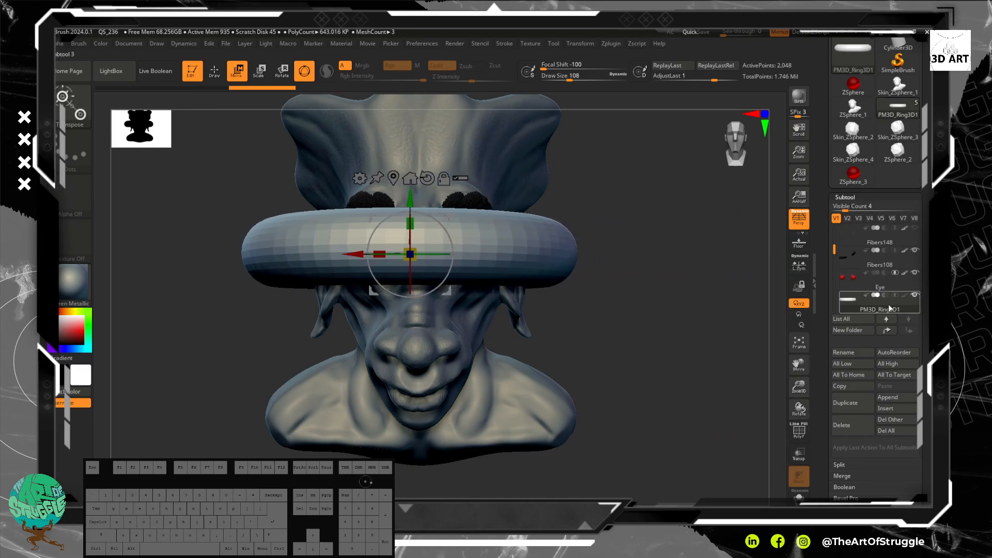
pyautogui.moveTo(411, 254); pyautogui.dragTo(413, 337)
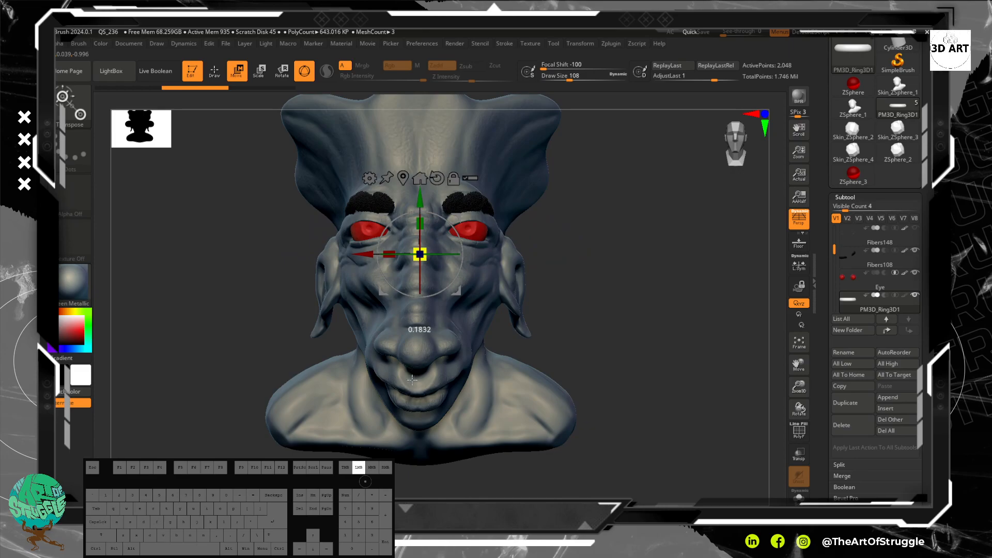
pyautogui.moveTo(412, 380); pyautogui.dragTo(411, 381)
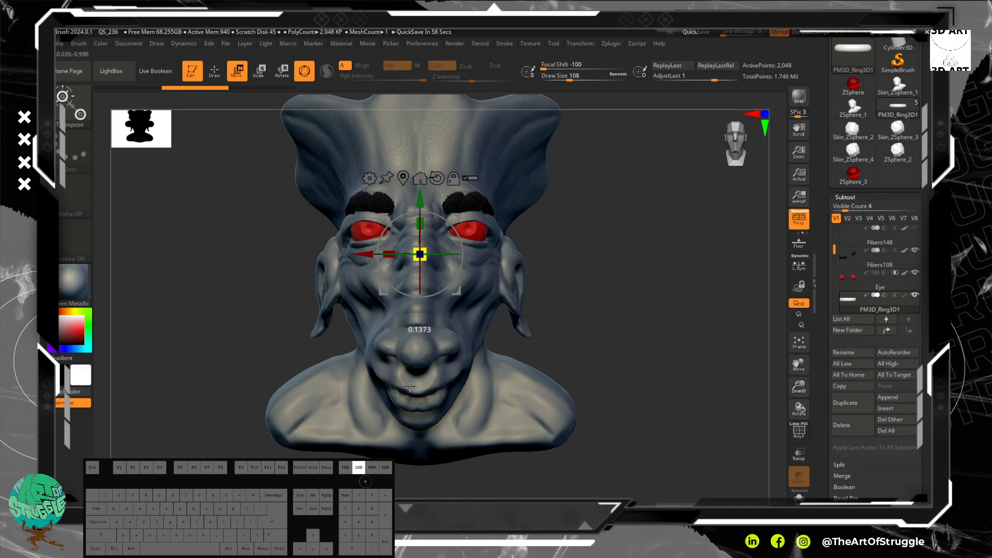
pyautogui.moveTo(410, 391); pyautogui.dragTo(411, 389)
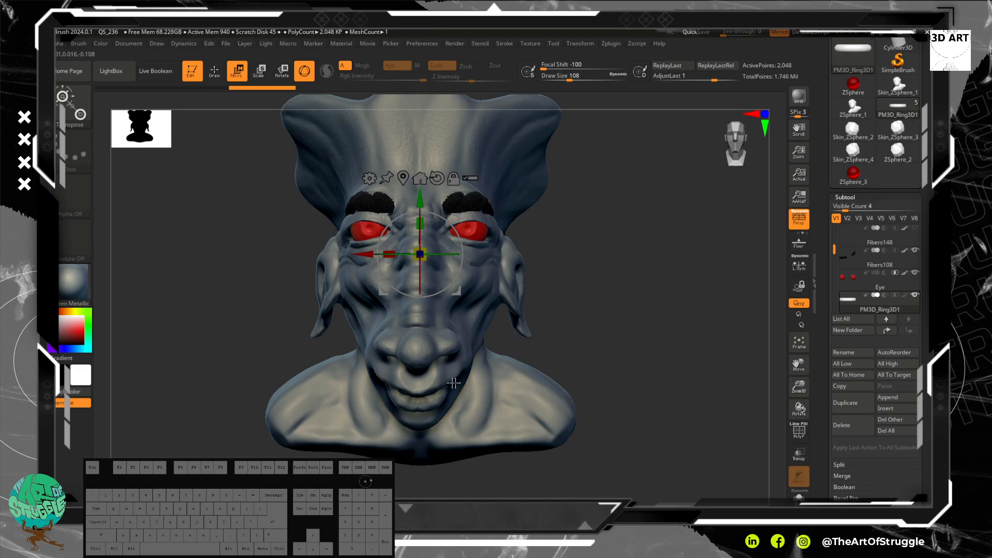
# Step: Display the inactive subtools as transparent and enlarge the small ring inside the head uniformly by about 2.3 times
pyautogui.click(803, 459)
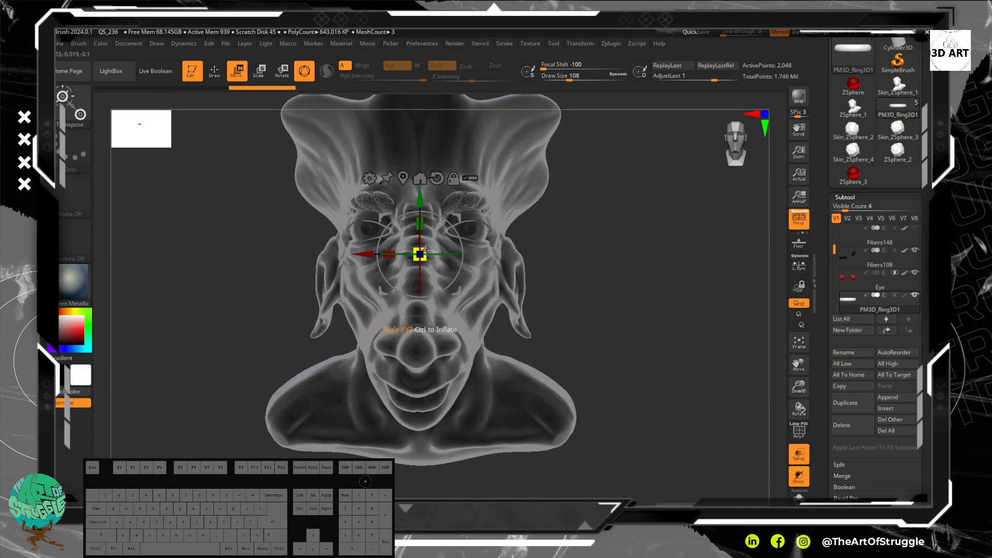
pyautogui.moveTo(427, 242); pyautogui.dragTo(444, 257)
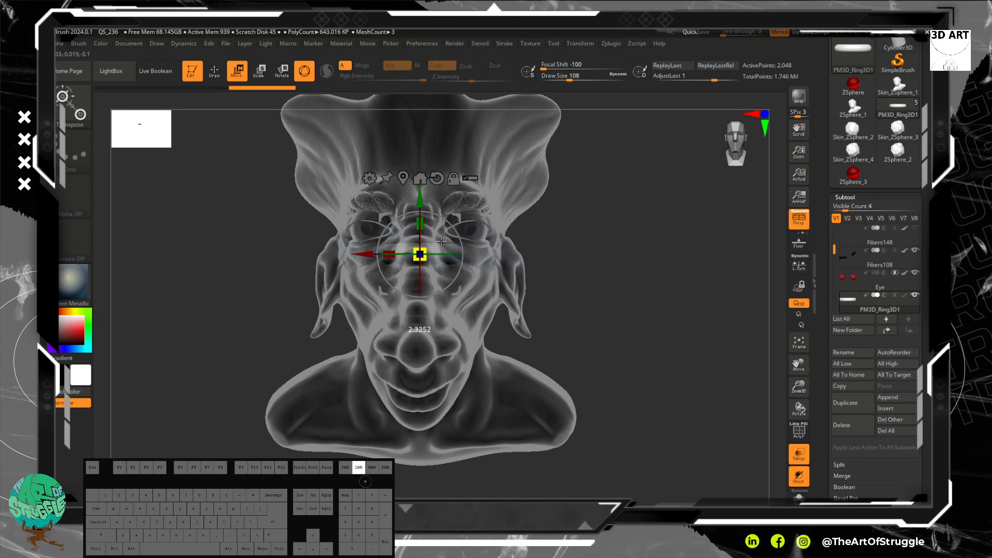
# Step: Move the ring forward out of the head and lower it to the tip of the nose
pyautogui.moveTo(607, 313); pyautogui.dragTo(574, 341, button='right')
pyautogui.moveTo(372, 265); pyautogui.dragTo(238, 300)
pyautogui.moveTo(829, 423); pyautogui.dragTo(829, 367)
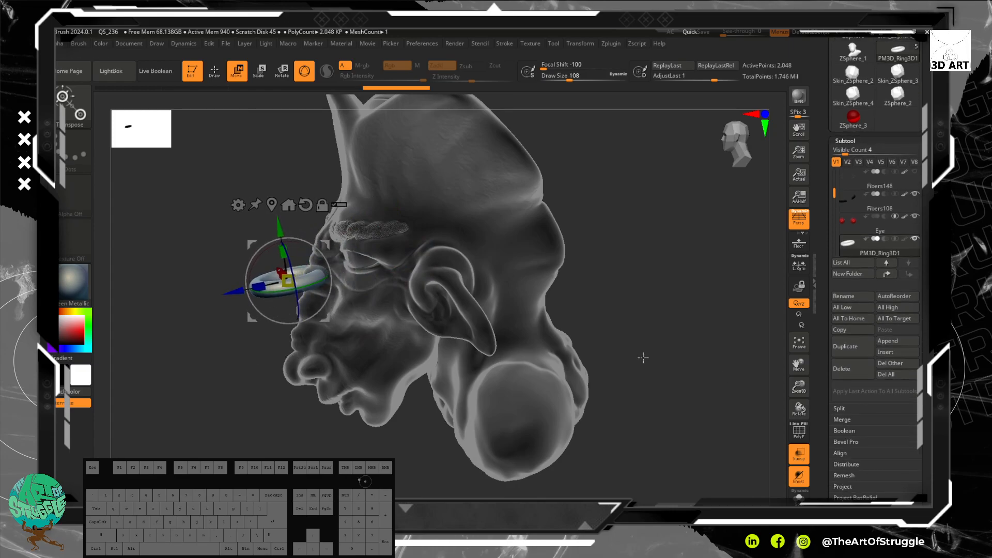
pyautogui.keyDown('shift'); pyautogui.moveTo(642, 357); pyautogui.dragTo(661, 338); pyautogui.keyUp('shift')
pyautogui.keyDown('alt'); pyautogui.moveTo(515, 325); pyautogui.dragTo(627, 283); pyautogui.keyUp('alt')
pyautogui.moveTo(671, 339); pyautogui.dragTo(663, 319)
pyautogui.moveTo(446, 214); pyautogui.dragTo(438, 368)
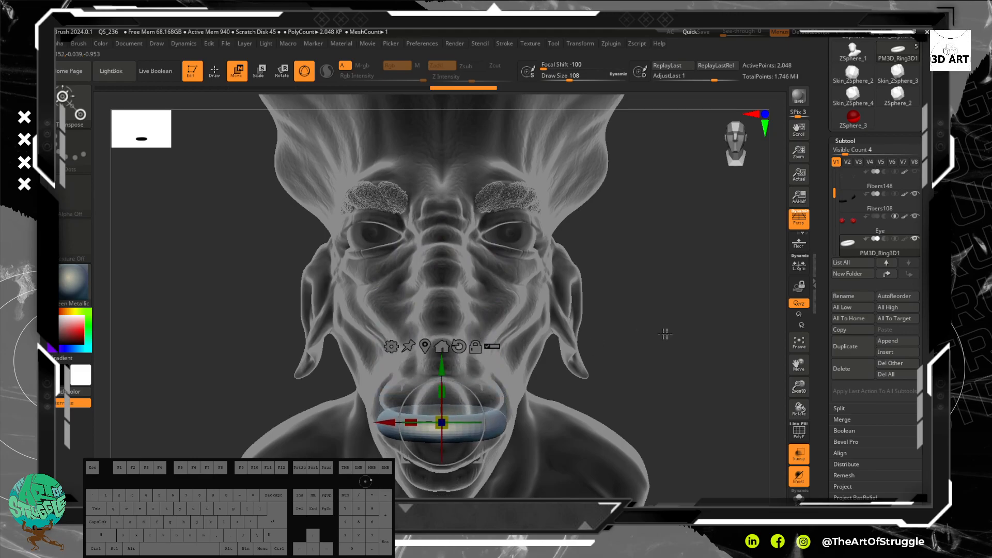
# Step: Rotate the ring about 73 degrees in side view so that it stands nearly upright at the nose
pyautogui.press('space')
pyautogui.keyDown('shift'); pyautogui.moveTo(715, 286); pyautogui.dragTo(686, 283); pyautogui.keyUp('shift')
pyautogui.keyDown('alt'); pyautogui.moveTo(353, 266); pyautogui.dragTo(305, 114); pyautogui.keyUp('alt')
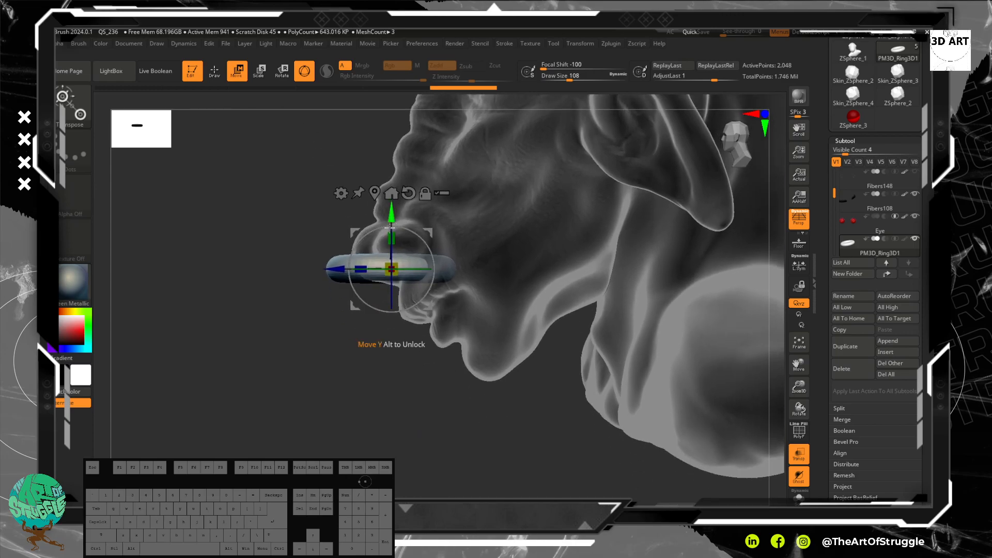
pyautogui.click(281, 71)
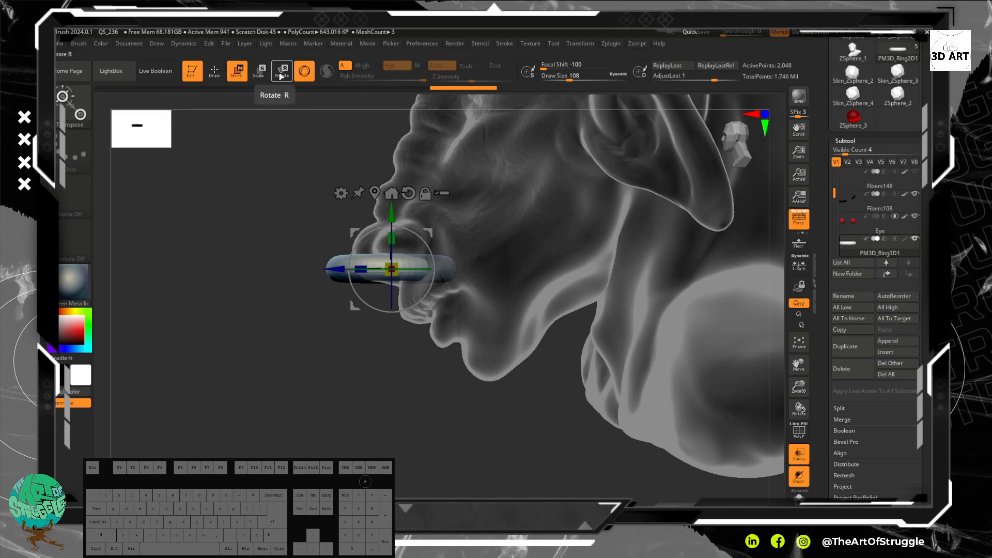
pyautogui.click(237, 73)
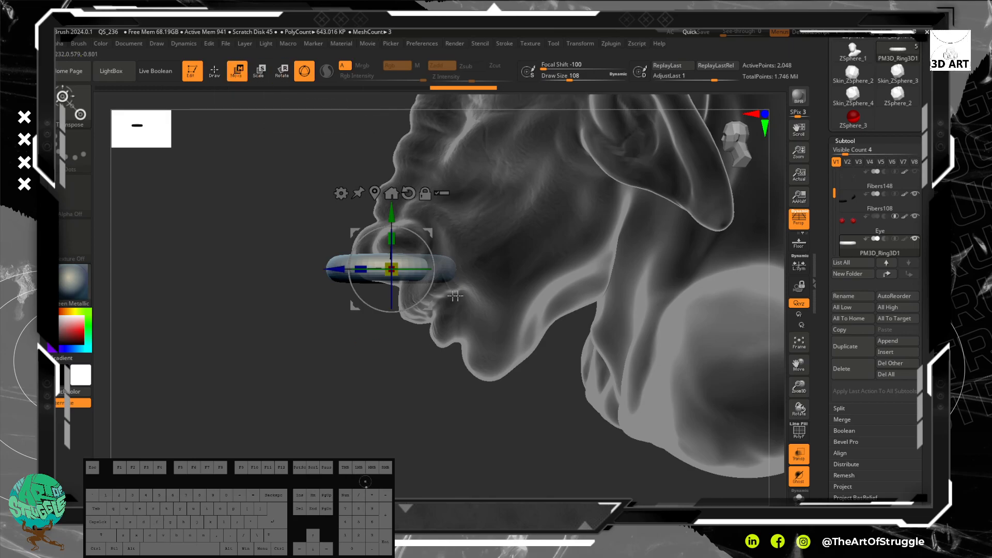
pyautogui.moveTo(416, 223); pyautogui.dragTo(329, 193)
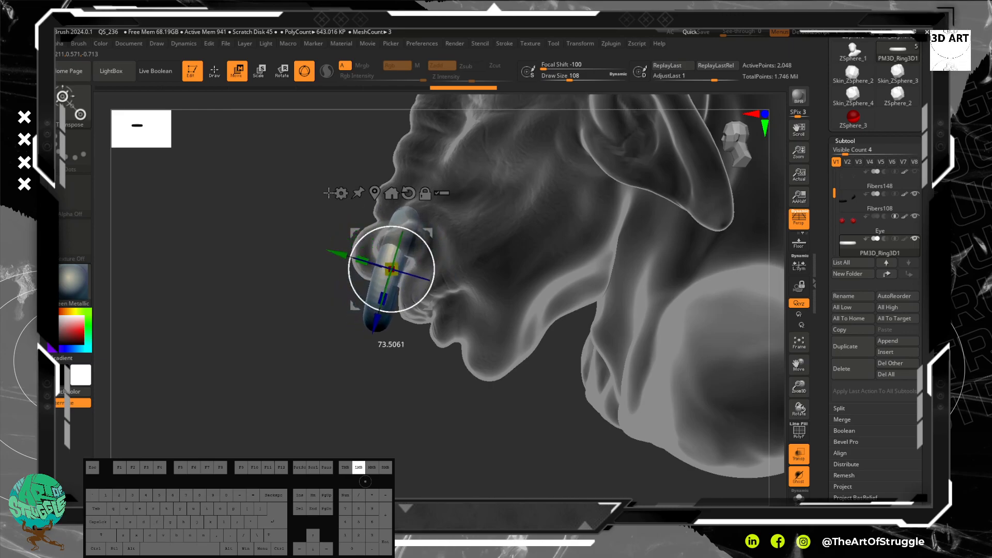
# Step: Move the tilted ring up toward the underside of the nose
pyautogui.moveTo(263, 365); pyautogui.dragTo(316, 361)
pyautogui.keyDown('alt'); pyautogui.moveTo(631, 234); pyautogui.dragTo(636, 290); pyautogui.keyUp('alt')
pyautogui.moveTo(389, 269); pyautogui.dragTo(384, 219)
pyautogui.moveTo(624, 295); pyautogui.dragTo(724, 287)
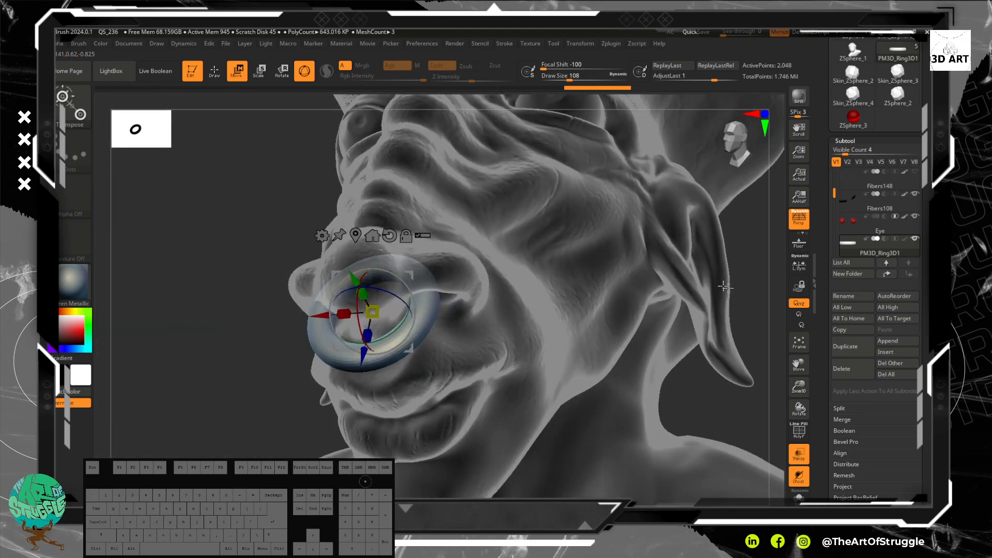
# Step: Turn off the transparent display and shift the ring about 0.01 along its Z axis
pyautogui.click(799, 454)
pyautogui.moveTo(151, 221)
pyautogui.mouseDown()
pyautogui.moveTo(135, 220)
pyautogui.moveTo(145, 218)
pyautogui.moveTo(153, 252)
pyautogui.mouseUp()
pyautogui.keyDown('alt'); pyautogui.moveTo(555, 299); pyautogui.dragTo(531, 408); pyautogui.keyUp('alt')
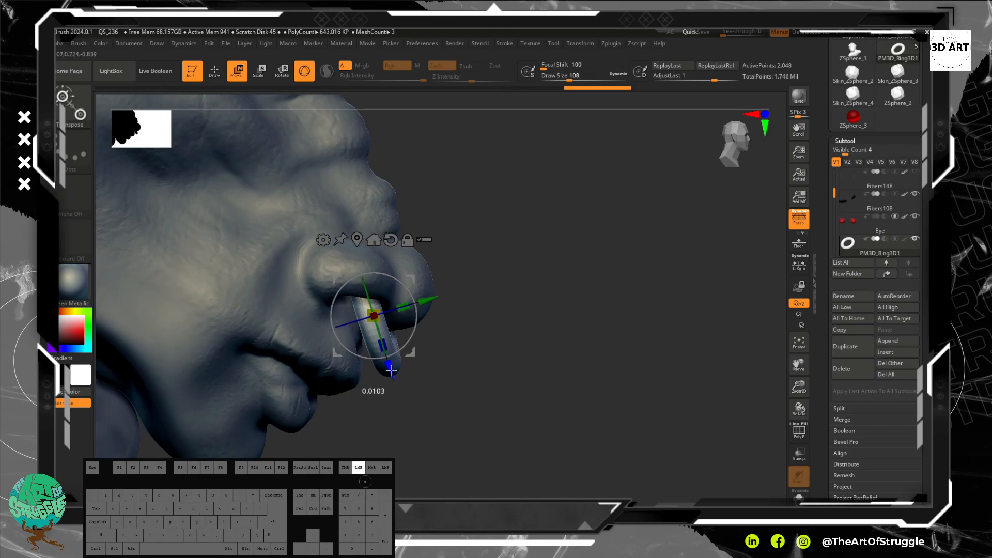
pyautogui.moveTo(395, 376); pyautogui.dragTo(396, 377)
pyautogui.moveTo(534, 377); pyautogui.dragTo(480, 380, button='right')
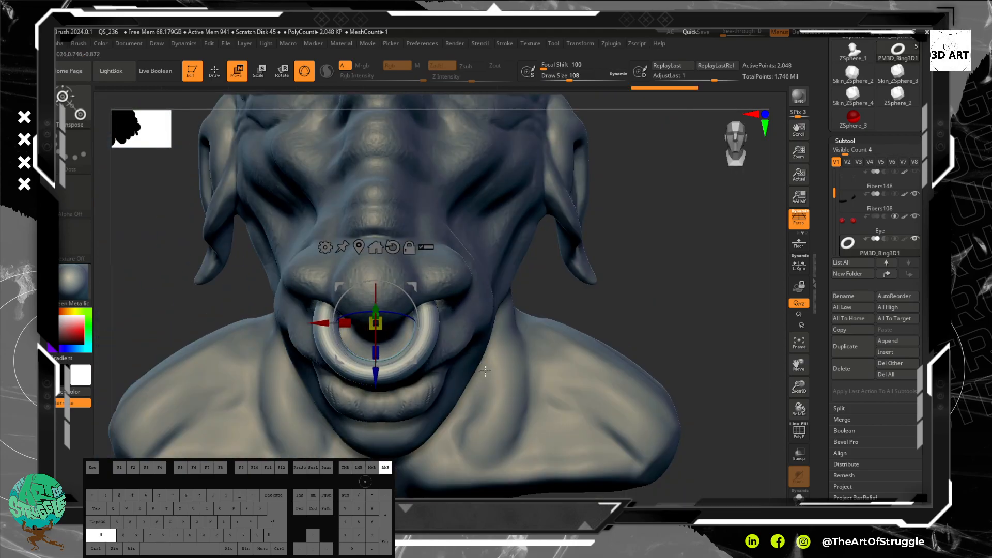
# Step: Tilt the nose ring about 10 degrees in side view and nudge it along its own Z and Y axes into the nostrils
pyautogui.moveTo(675, 308); pyautogui.dragTo(549, 300)
pyautogui.moveTo(331, 198); pyautogui.dragTo(346, 323)
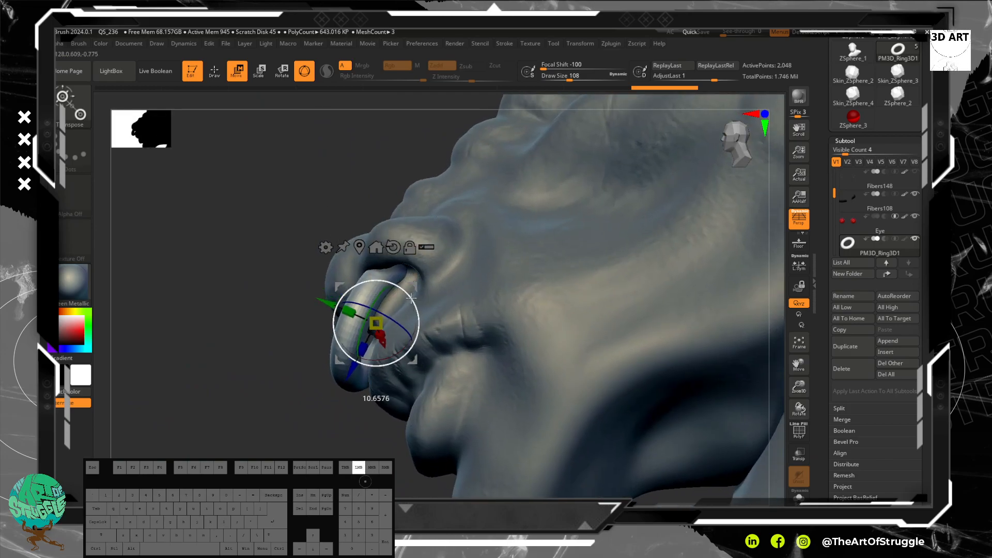
pyautogui.moveTo(412, 293); pyautogui.dragTo(411, 292)
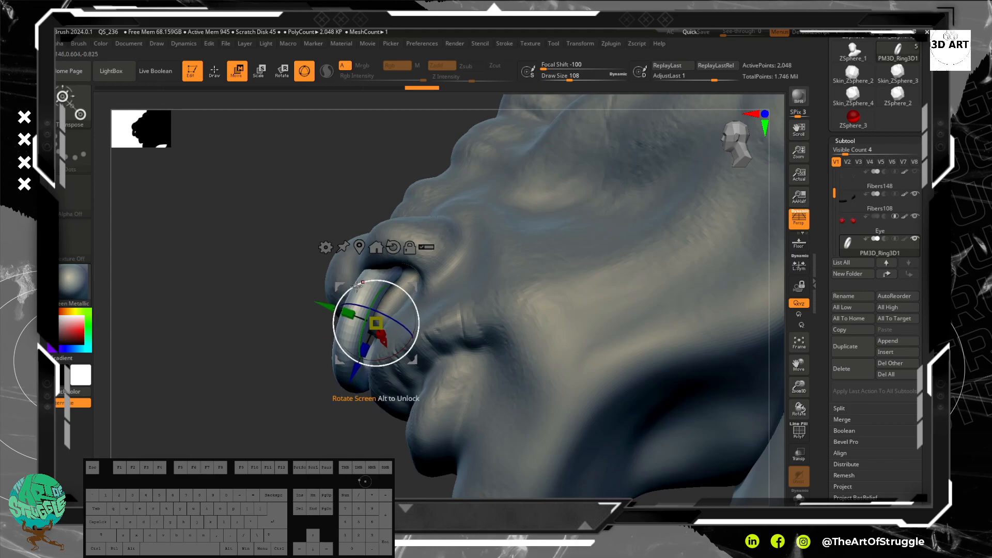
pyautogui.moveTo(356, 370); pyautogui.dragTo(357, 370)
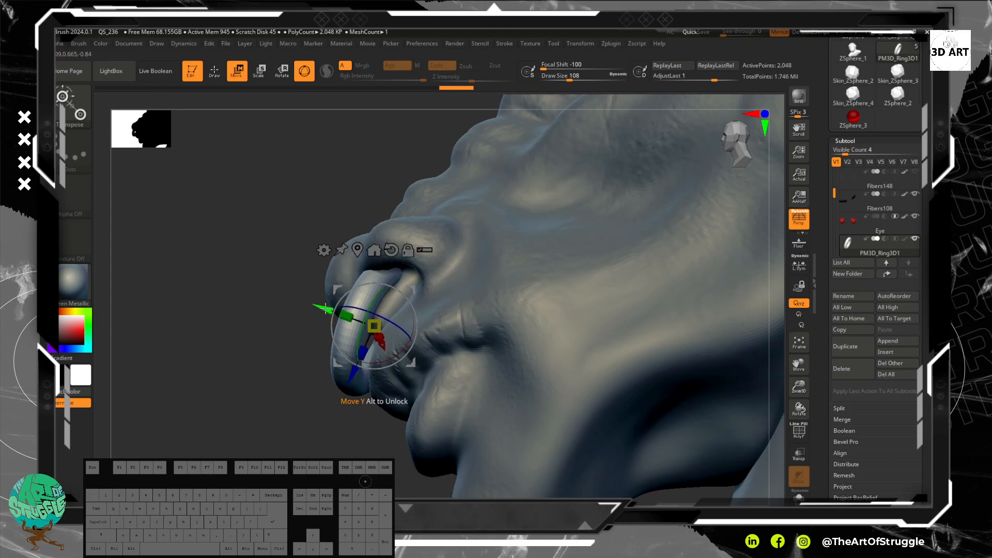
pyautogui.moveTo(331, 317); pyautogui.dragTo(331, 317)
pyautogui.moveTo(222, 310); pyautogui.dragTo(331, 217, button='right')
pyautogui.moveTo(383, 262)
pyautogui.mouseDown()
pyautogui.moveTo(507, 297)
pyautogui.moveTo(498, 339)
pyautogui.moveTo(476, 306)
pyautogui.moveTo(461, 319)
pyautogui.moveTo(513, 348)
pyautogui.moveTo(514, 290)
pyautogui.moveTo(522, 407)
pyautogui.moveTo(542, 321)
pyautogui.moveTo(548, 397)
pyautogui.mouseUp()
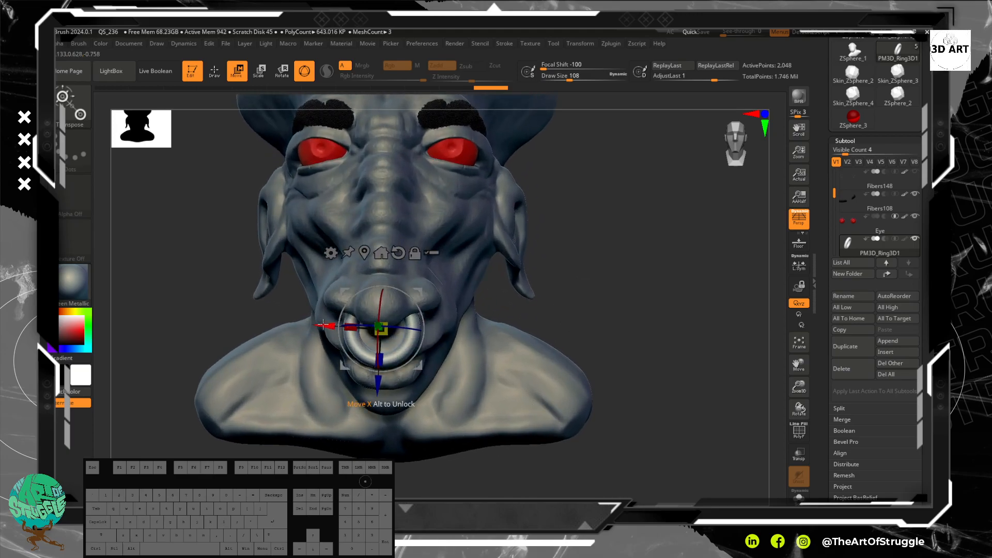
pyautogui.keyDown('alt'); pyautogui.moveTo(324, 327); pyautogui.dragTo(646, 393); pyautogui.keyUp('alt')
pyautogui.hotkey('ctrl', 'z')
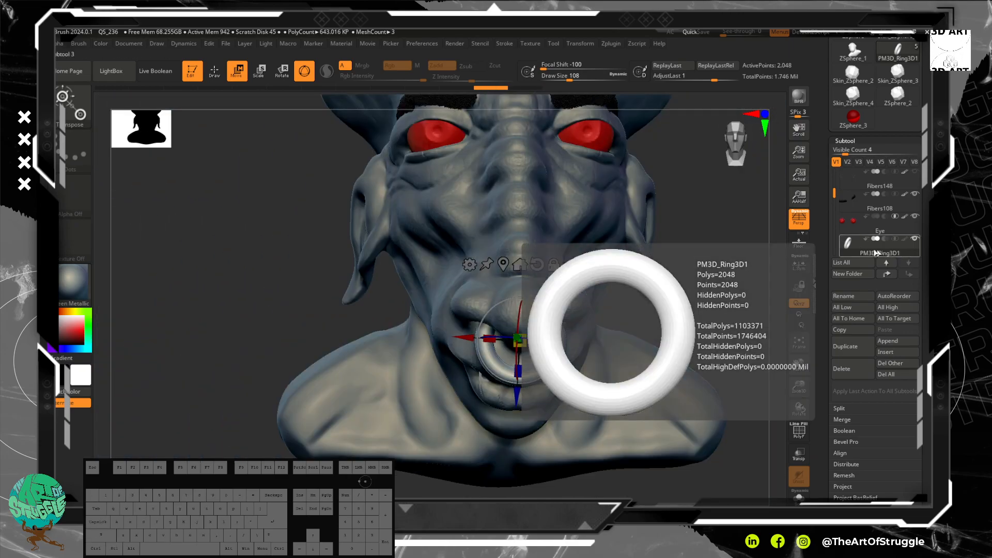
# Step: Subdivide the nose ring once and duplicate the PM3D_Ring3D1 subtool
pyautogui.hotkey('ctrl', 'd')
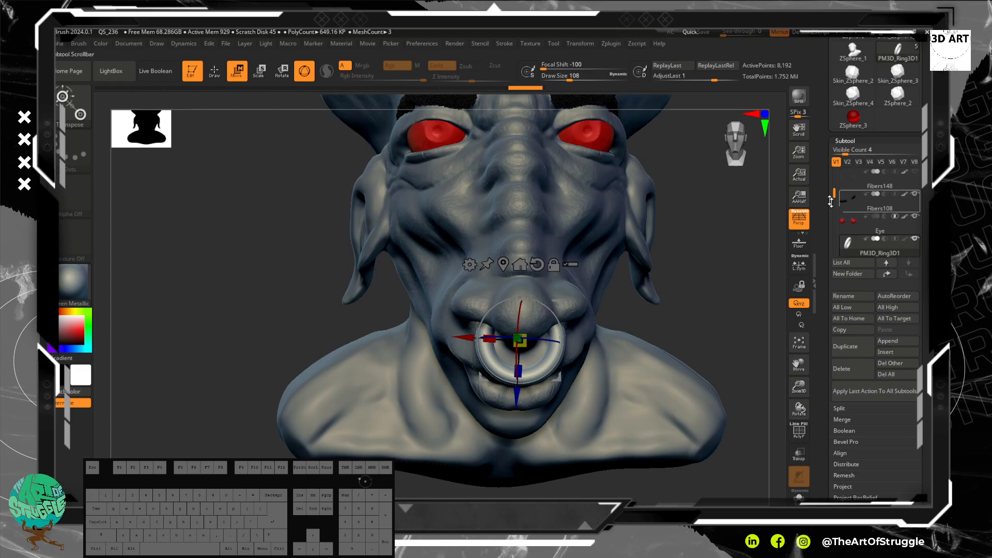
pyautogui.moveTo(833, 190); pyautogui.dragTo(833, 205)
pyautogui.moveTo(880, 231)
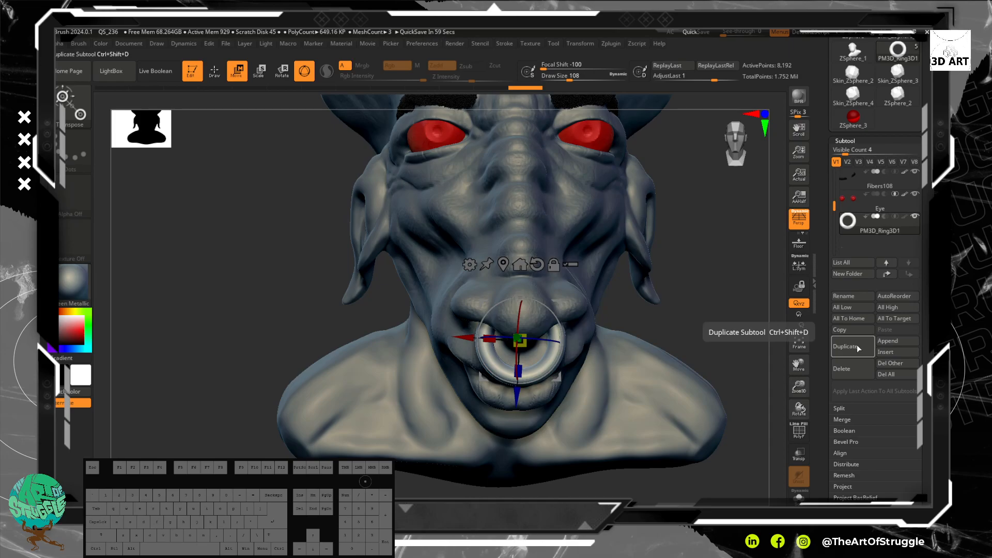
pyautogui.press('ctrl')
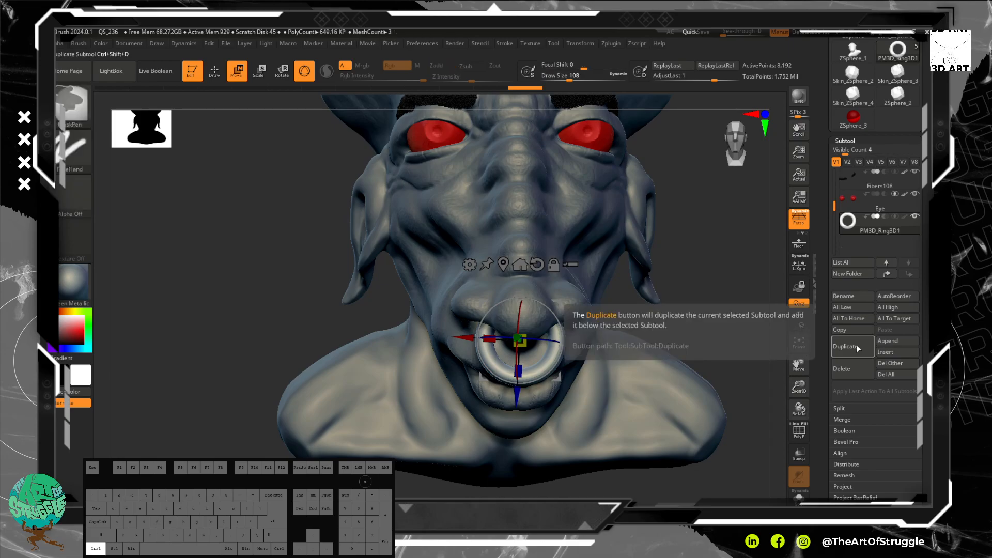
pyautogui.press('shift')
pyautogui.hotkey('ctrl', 'shift', 'd')
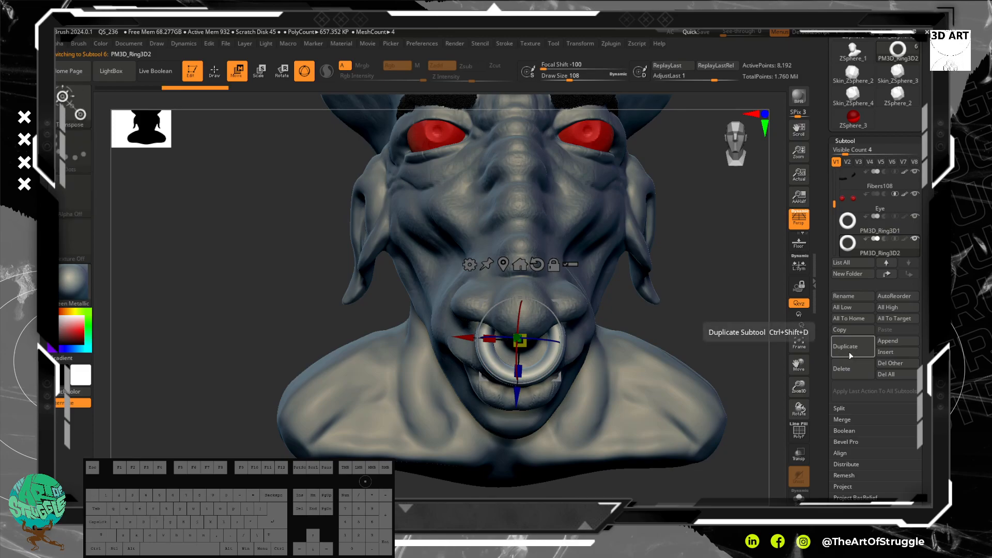
# Step: Move the duplicated ring back from the nose and raise it to ear height
pyautogui.moveTo(723, 327); pyautogui.dragTo(522, 311)
pyautogui.moveTo(278, 352); pyautogui.dragTo(520, 397)
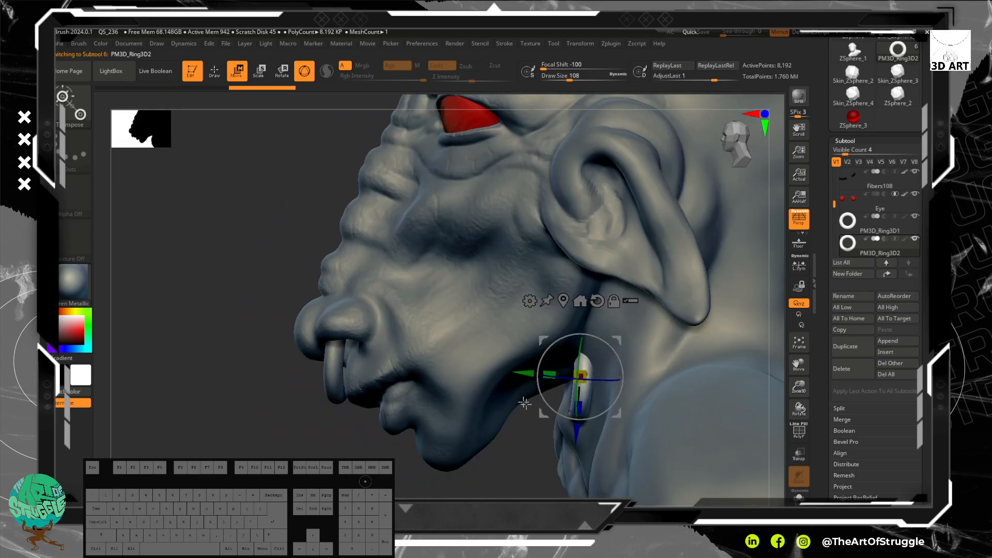
pyautogui.moveTo(570, 437); pyautogui.dragTo(596, 382)
pyautogui.moveTo(610, 306); pyautogui.dragTo(610, 296)
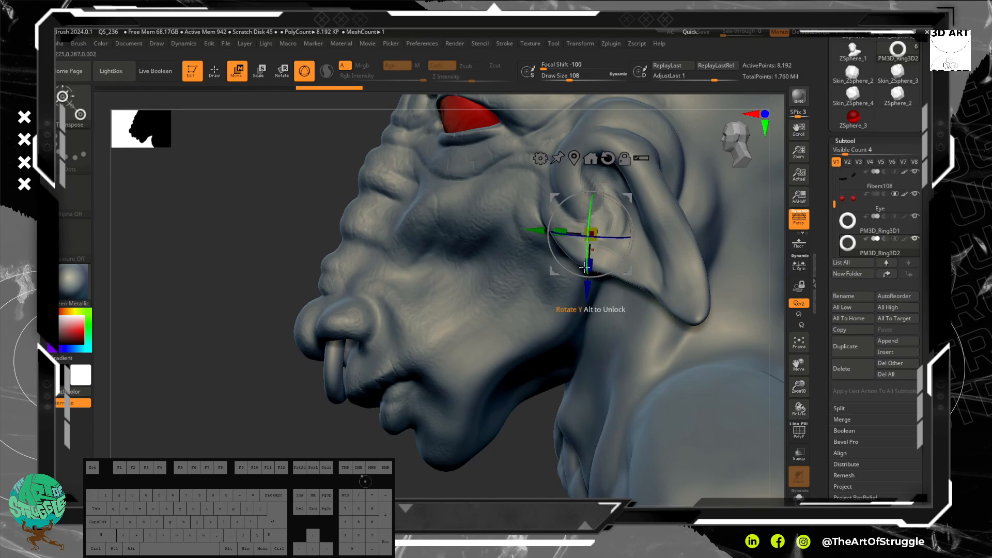
# Step: Shift the duplicated ring sideways along X out of the head to the ear
pyautogui.keyDown('shift'); pyautogui.moveTo(239, 261); pyautogui.dragTo(155, 242); pyautogui.keyUp('shift')
pyautogui.keyDown('shift'); pyautogui.moveTo(779, 358); pyautogui.dragTo(752, 352); pyautogui.keyUp('shift')
pyautogui.keyDown('shift'); pyautogui.moveTo(668, 328); pyautogui.dragTo(652, 314); pyautogui.keyUp('shift')
pyautogui.moveTo(312, 184); pyautogui.dragTo(471, 222)
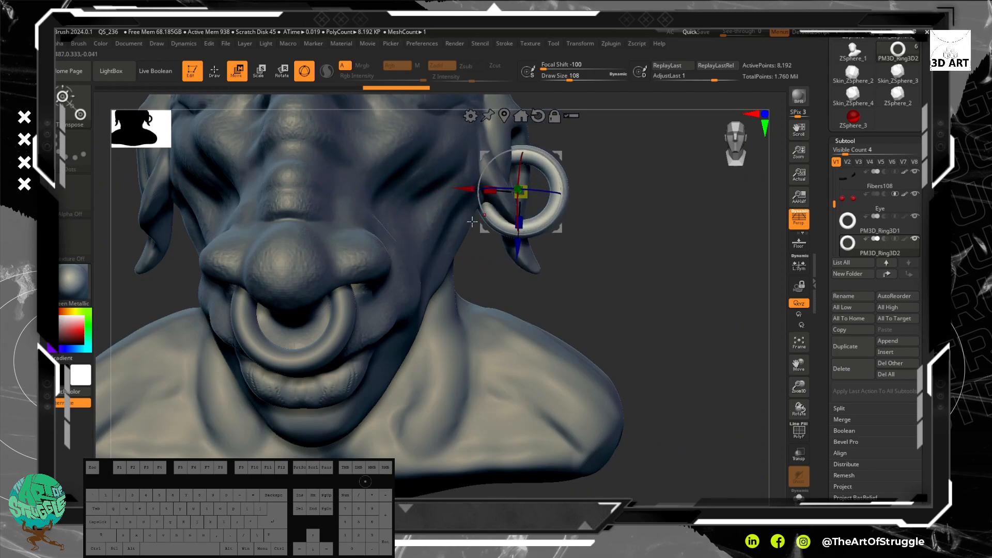
# Step: Scale the ring at the ear down uniformly to roughly half its size
pyautogui.keyDown('shift'); pyautogui.moveTo(666, 281); pyautogui.dragTo(635, 283); pyautogui.keyUp('shift')
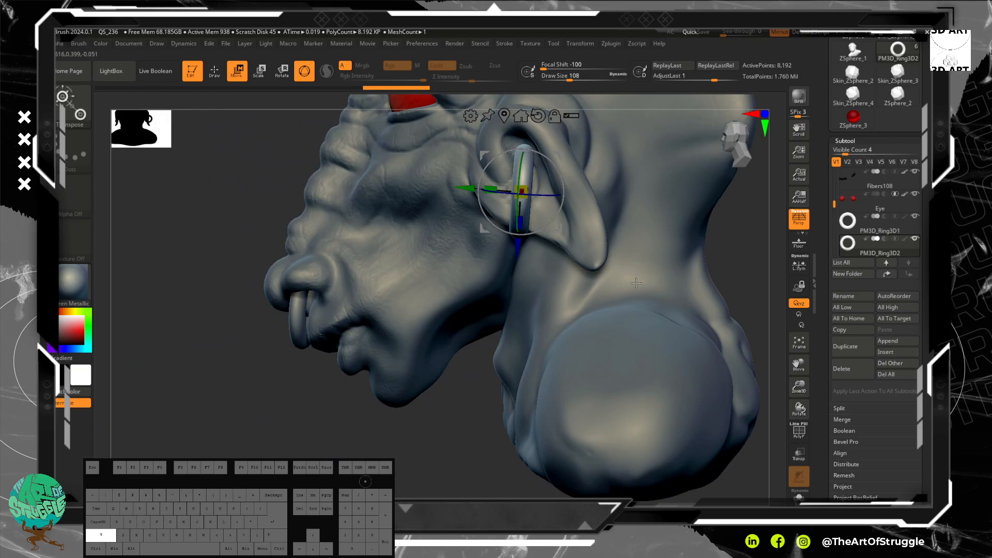
pyautogui.keyDown('alt'); pyautogui.moveTo(210, 177); pyautogui.dragTo(260, 262); pyautogui.keyUp('alt')
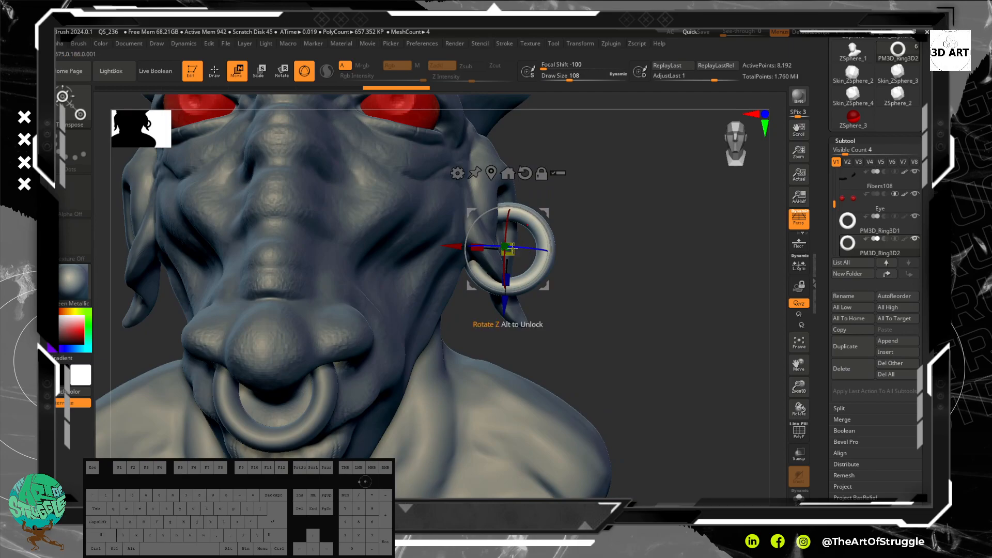
pyautogui.moveTo(509, 249); pyautogui.dragTo(508, 266)
# Step: Move the small ring forward and down to the front edge of the ear
pyautogui.moveTo(632, 285); pyautogui.dragTo(601, 284)
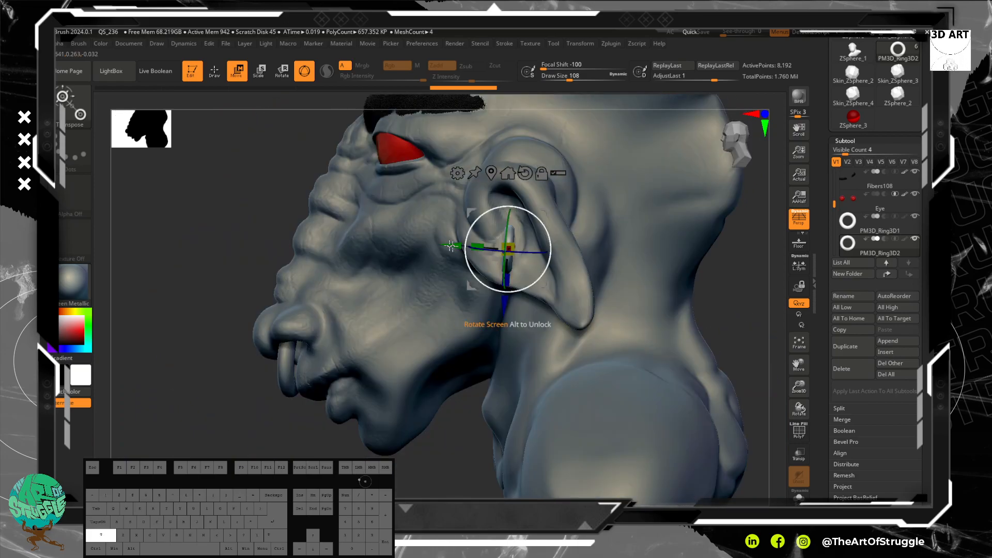
pyautogui.moveTo(452, 244); pyautogui.dragTo(423, 243)
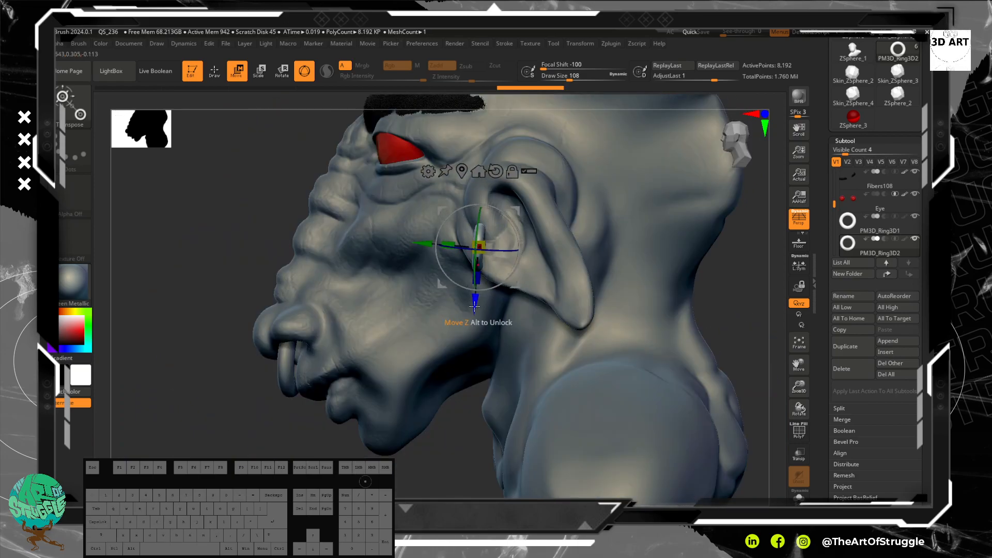
pyautogui.moveTo(475, 306); pyautogui.dragTo(474, 331)
# Step: Shift the small ring inward along X toward the head and nudge it slightly backward onto the ear's edge
pyautogui.moveTo(260, 255); pyautogui.dragTo(280, 242)
pyautogui.moveTo(691, 362)
pyautogui.keyDown('shift'); pyautogui.mouseDown()
pyautogui.moveTo(670, 353)
pyautogui.moveTo(696, 358)
pyautogui.mouseUp(); pyautogui.keyUp('shift')
pyautogui.keyDown('alt'); pyautogui.moveTo(625, 276); pyautogui.dragTo(661, 358); pyautogui.keyUp('alt')
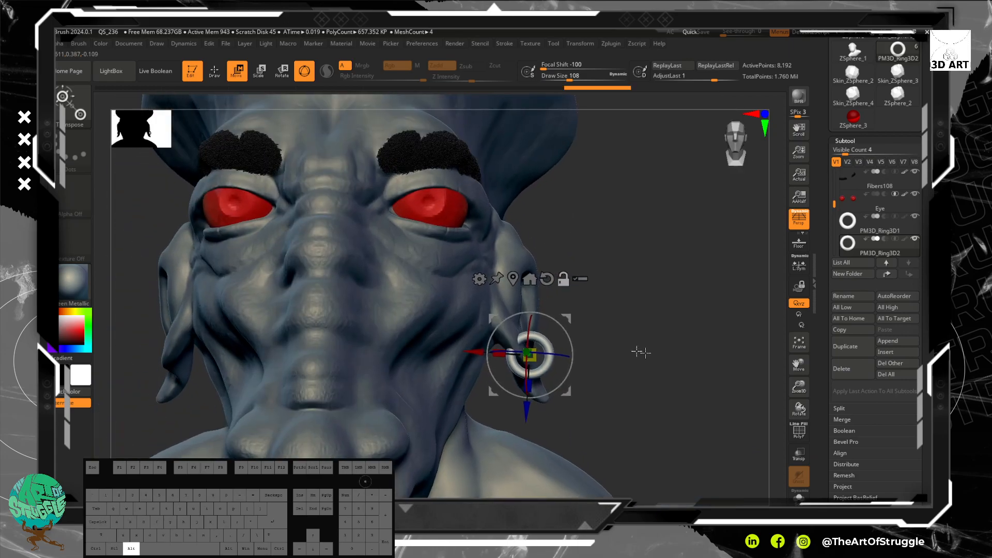
pyautogui.moveTo(483, 353); pyautogui.dragTo(472, 354)
pyautogui.moveTo(711, 416); pyautogui.dragTo(664, 425)
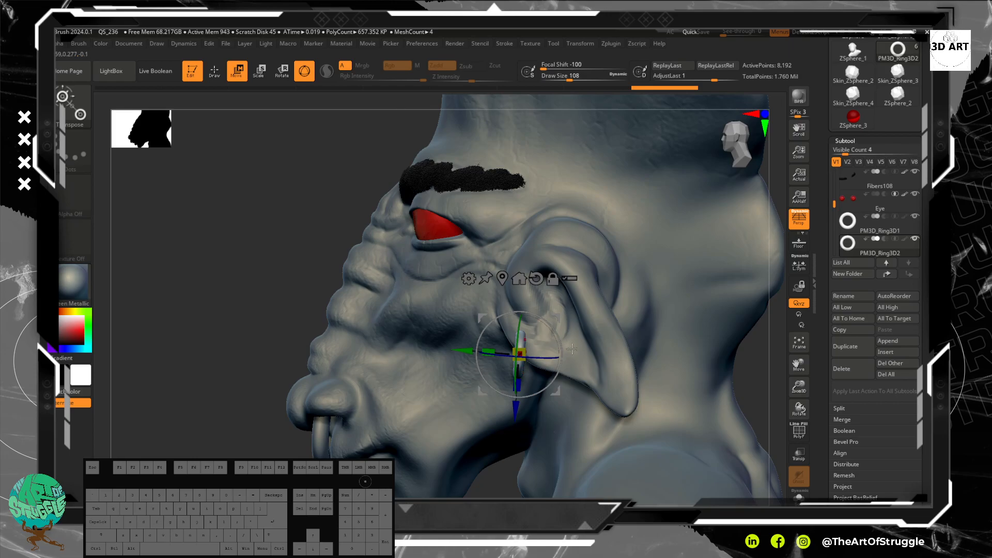
pyautogui.moveTo(243, 177); pyautogui.dragTo(299, 227)
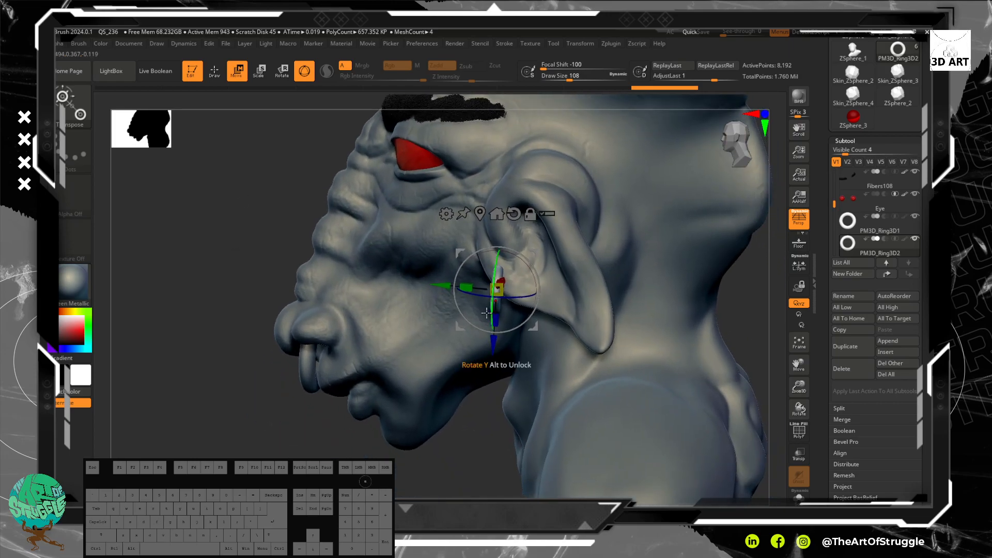
pyautogui.moveTo(448, 285); pyautogui.dragTo(453, 285)
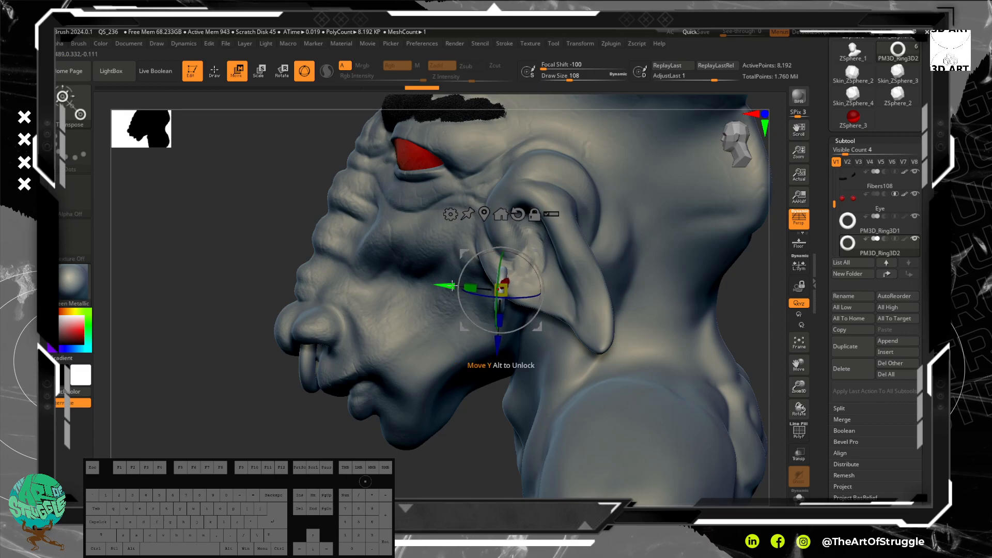
pyautogui.moveTo(539, 265); pyautogui.dragTo(513, 281)
pyautogui.moveTo(453, 267)
pyautogui.mouseDown()
pyautogui.moveTo(438, 260)
pyautogui.moveTo(447, 264)
pyautogui.mouseUp()
pyautogui.moveTo(246, 190); pyautogui.dragTo(396, 220)
pyautogui.keyDown('alt'); pyautogui.moveTo(674, 353); pyautogui.dragTo(627, 321); pyautogui.keyUp('alt')
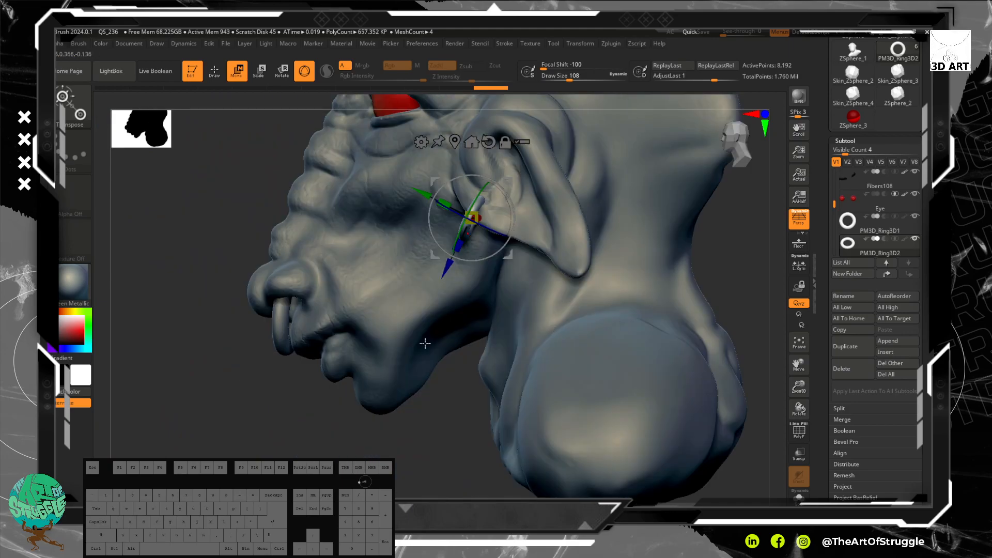
pyautogui.hotkey('ctrl', 'z')
pyautogui.hotkey('ctrl', 'z')
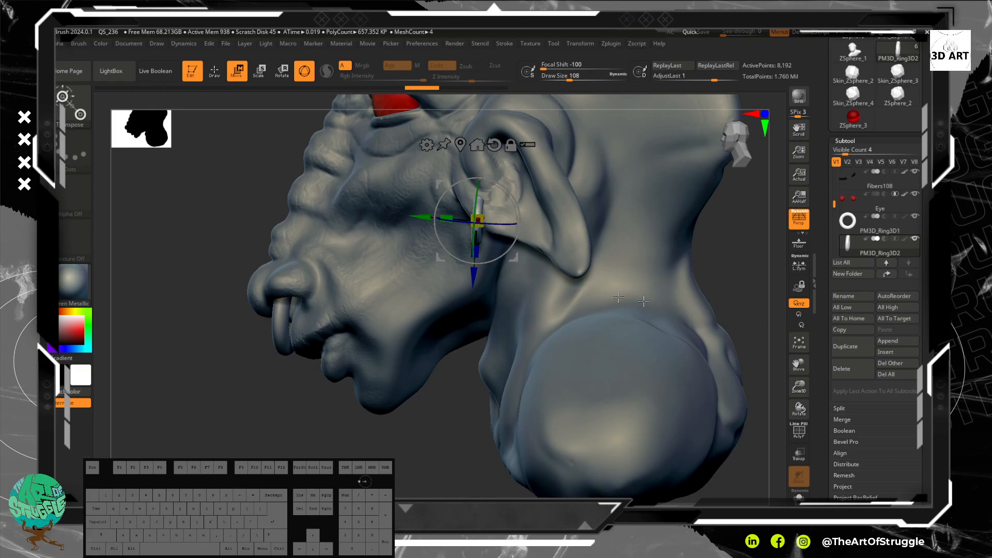
# Step: Lower the earring slightly along Z, check its fit on the ear from several angles, and switch to Draw mode
pyautogui.moveTo(143, 296); pyautogui.dragTo(569, 284)
pyautogui.press('ctrl')
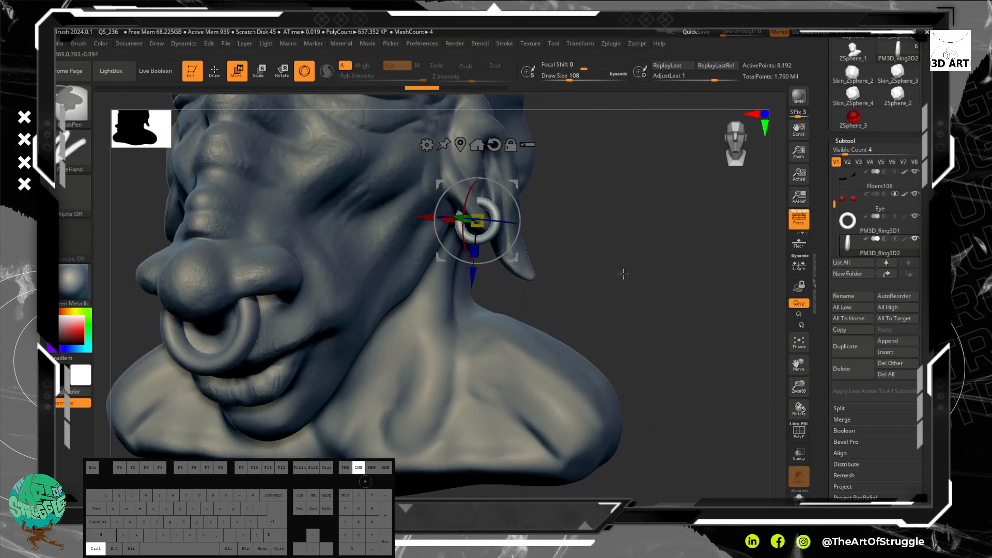
pyautogui.keyDown('ctrl'); pyautogui.click(622, 263); pyautogui.keyUp('ctrl')
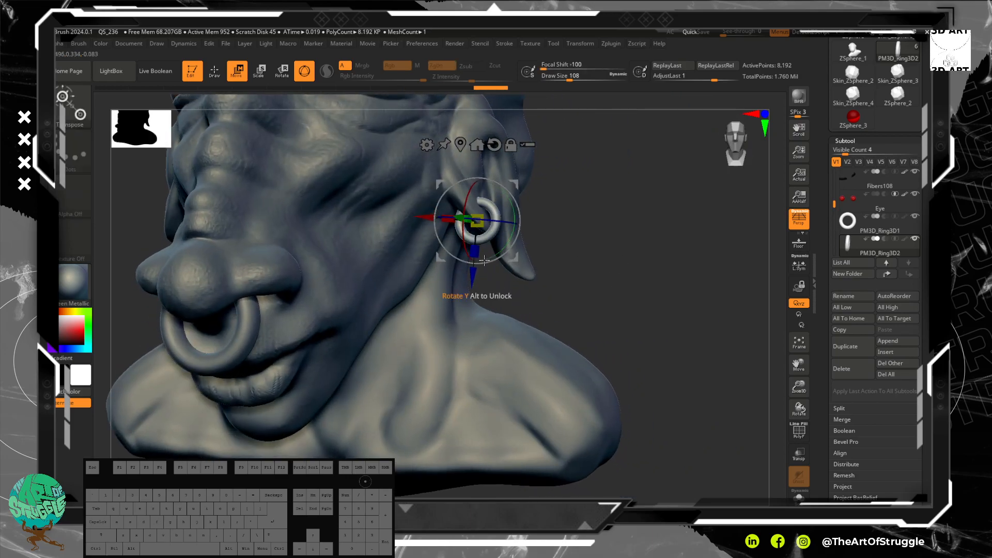
pyautogui.keyDown('ctrl'); pyautogui.click(473, 274); pyautogui.keyUp('ctrl')
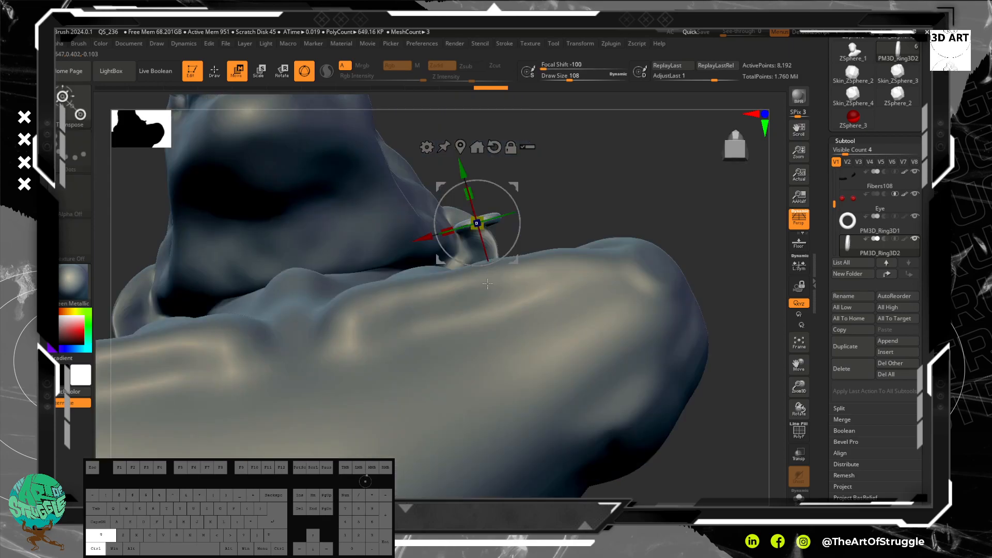
pyautogui.moveTo(602, 219); pyautogui.dragTo(576, 411)
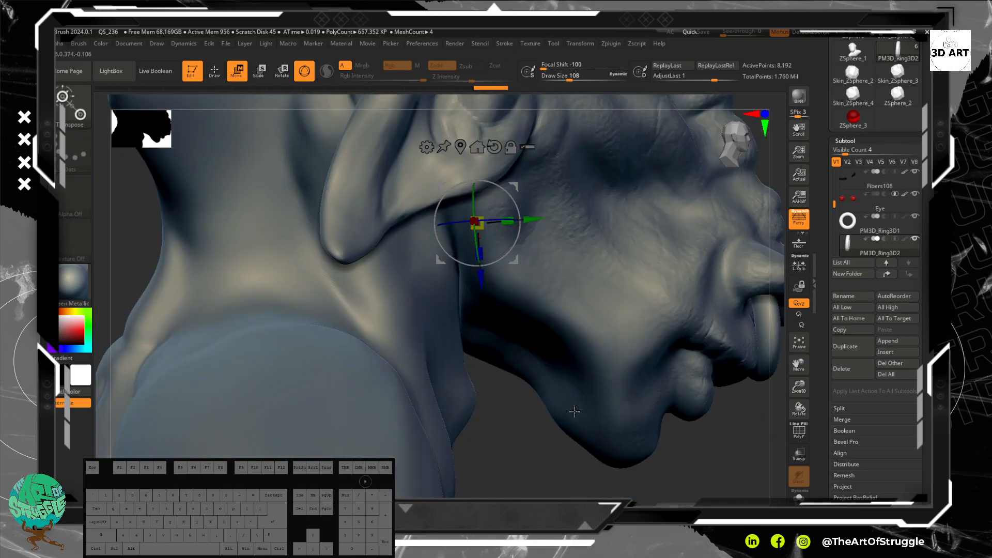
pyautogui.keyDown('alt'); pyautogui.moveTo(670, 494); pyautogui.dragTo(690, 418); pyautogui.keyUp('alt')
pyautogui.keyDown('alt'); pyautogui.moveTo(666, 293); pyautogui.dragTo(653, 448); pyautogui.keyUp('alt')
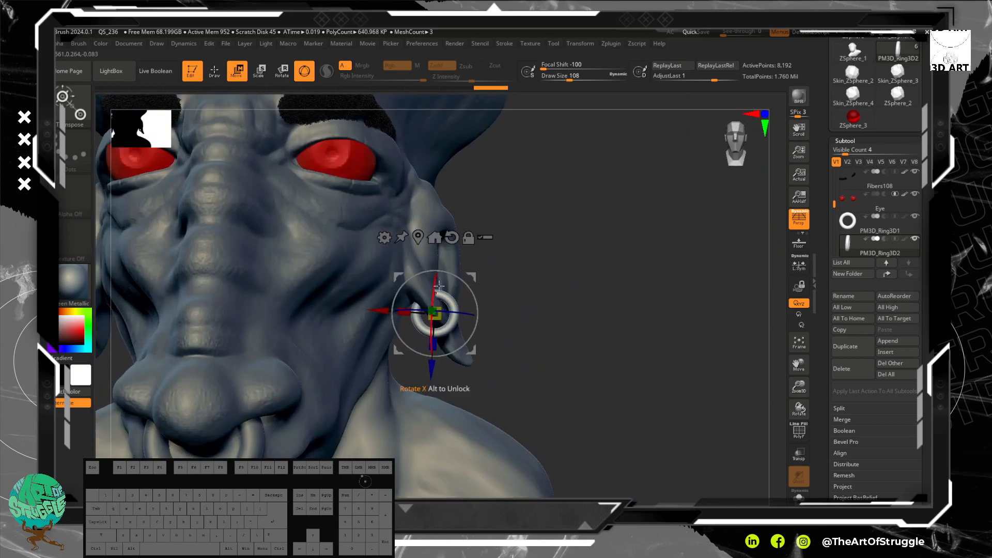
pyautogui.click(215, 71)
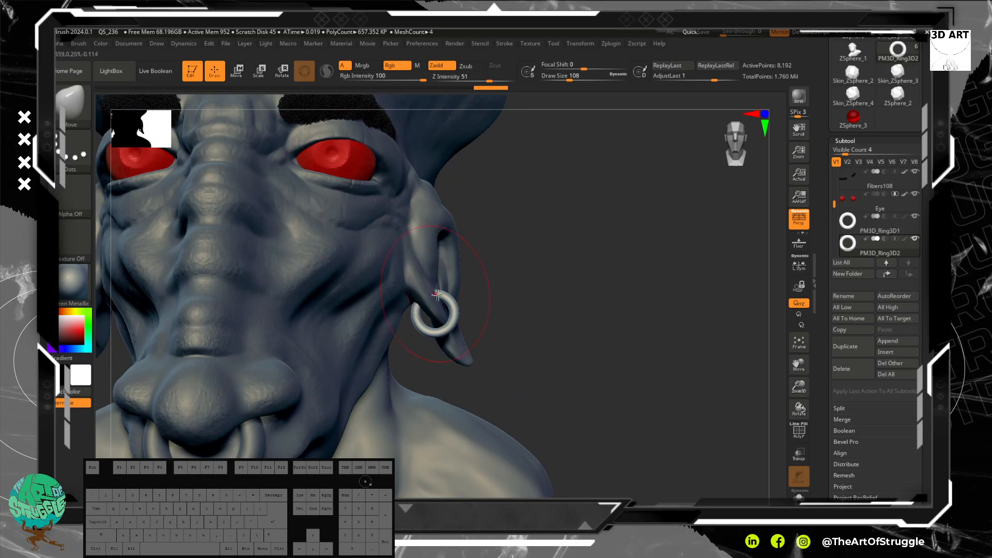
# Step: Try to copy the earring along X within its own subtool with the polyframe shown, and undo the attempts
pyautogui.click(238, 75)
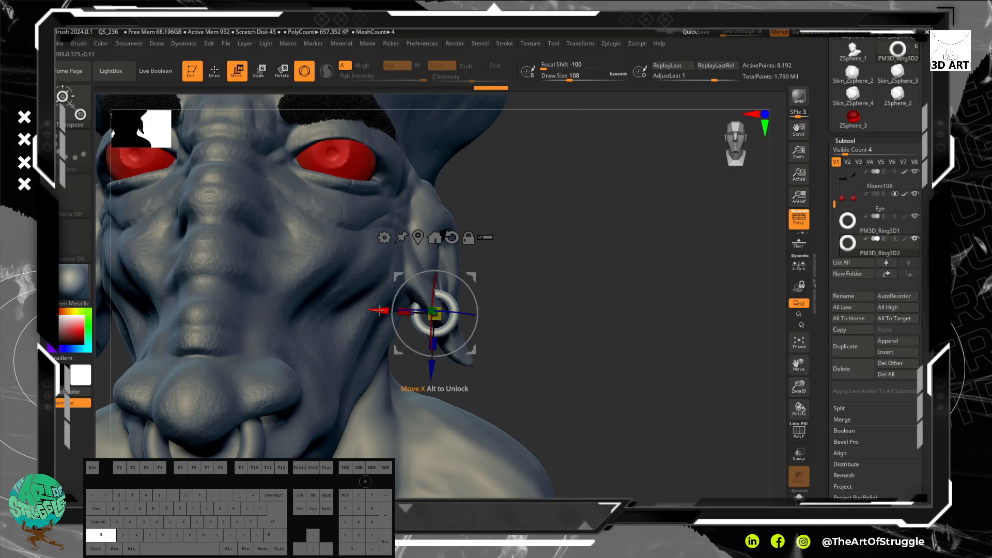
pyautogui.moveTo(510, 325)
pyautogui.mouseDown()
pyautogui.moveTo(775, 297)
pyautogui.moveTo(631, 281)
pyautogui.moveTo(682, 289)
pyautogui.mouseUp()
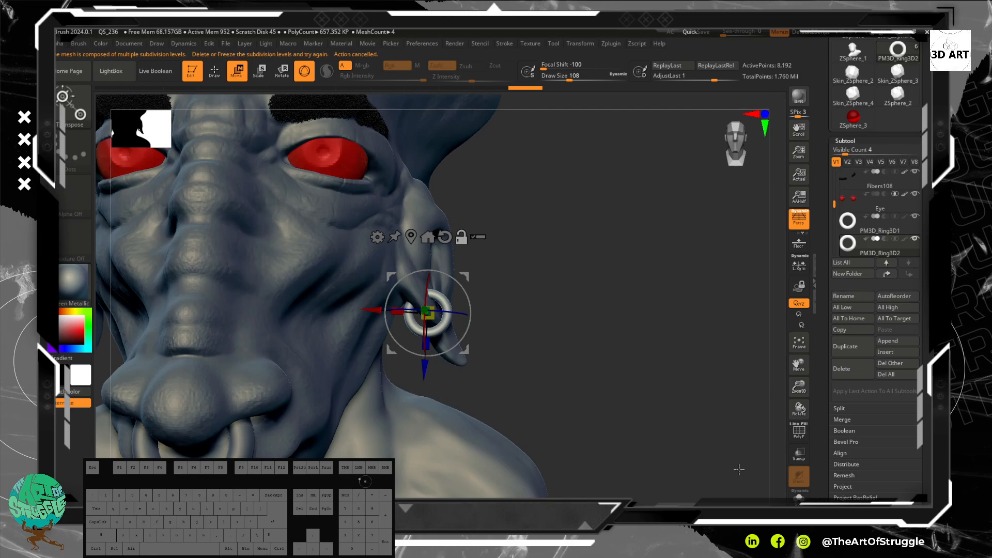
pyautogui.click(794, 437)
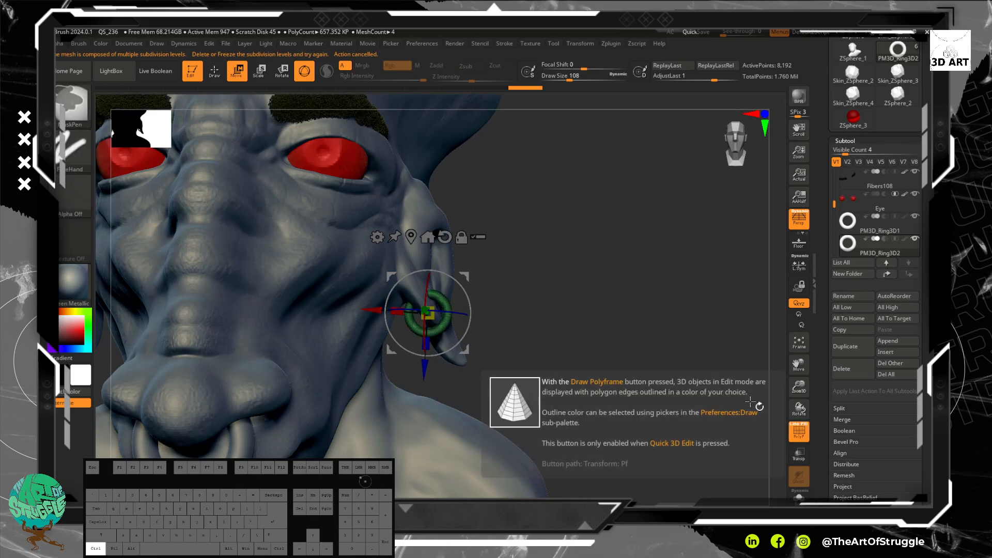
pyautogui.moveTo(572, 327); pyautogui.dragTo(569, 326)
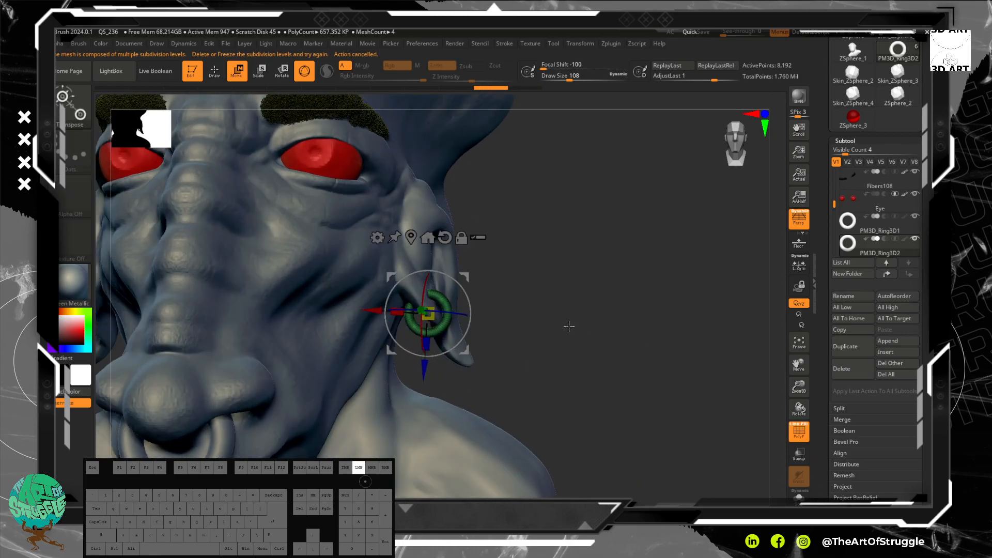
pyautogui.keyDown('alt'); pyautogui.moveTo(380, 309); pyautogui.dragTo(546, 328); pyautogui.keyUp('alt')
pyautogui.hotkey('ctrl', 'z')
pyautogui.hotkey('ctrl', 'z')
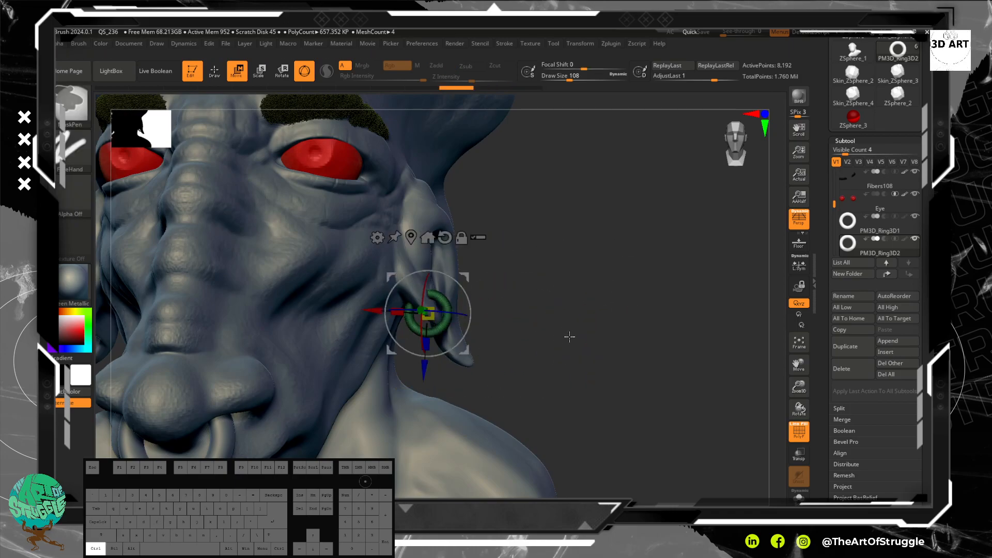
# Step: Check the earring from the side, turn off the polyframe display and return to the front view
pyautogui.moveTo(565, 336)
pyautogui.mouseDown()
pyautogui.moveTo(551, 352)
pyautogui.moveTo(616, 345)
pyautogui.mouseUp()
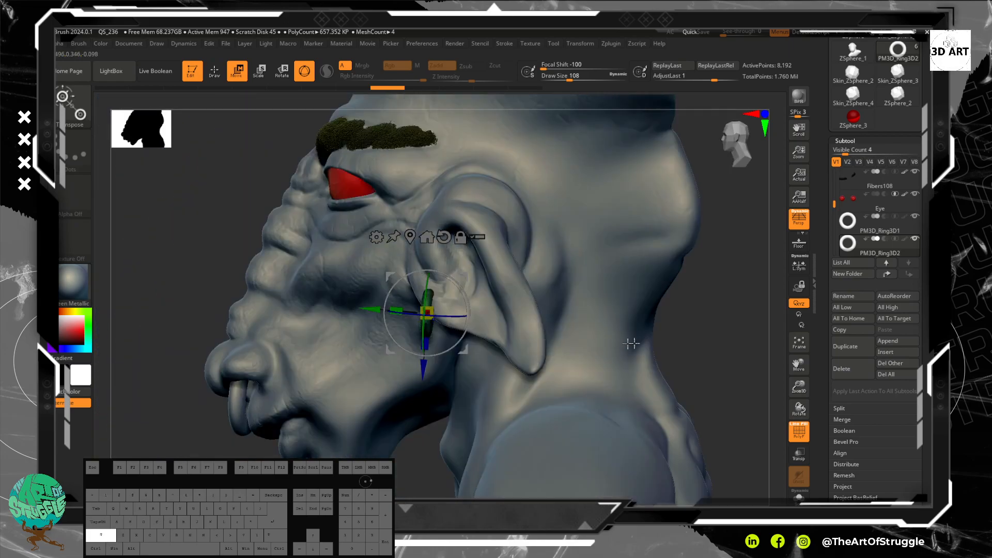
pyautogui.moveTo(699, 334); pyautogui.dragTo(744, 329)
pyautogui.moveTo(610, 325); pyautogui.dragTo(658, 333)
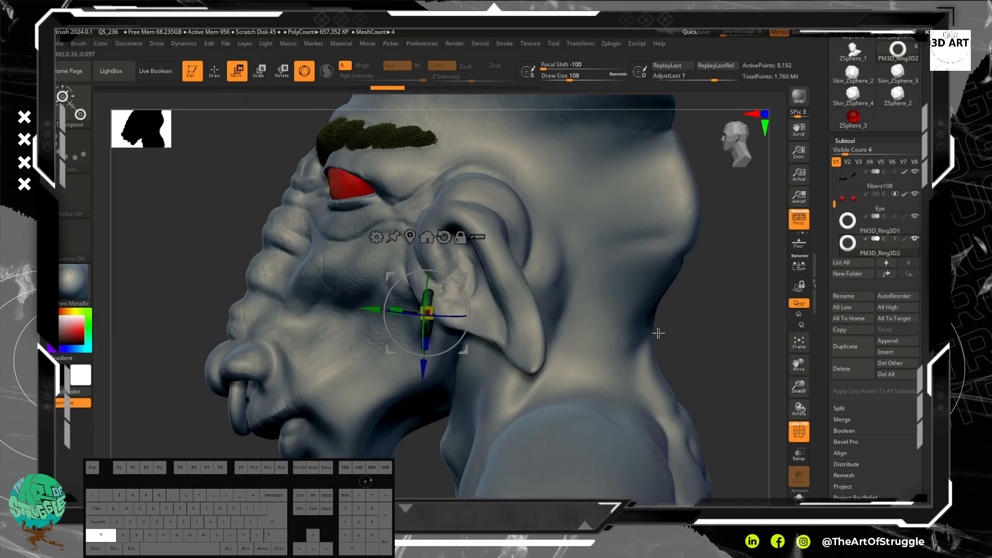
pyautogui.click(800, 440)
pyautogui.moveTo(722, 338)
pyautogui.mouseDown()
pyautogui.moveTo(720, 385)
pyautogui.moveTo(753, 312)
pyautogui.mouseUp()
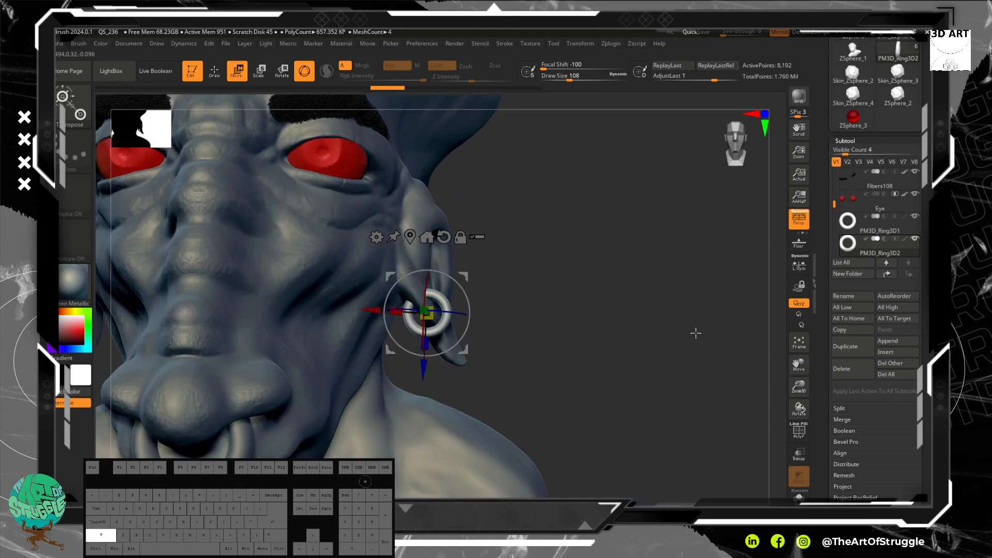
# Step: Nudge the earring along Y so it sits at the front edge of the earlobe, checking it from several angles
pyautogui.moveTo(647, 286)
pyautogui.mouseDown()
pyautogui.moveTo(622, 281)
pyautogui.moveTo(629, 295)
pyautogui.moveTo(609, 338)
pyautogui.moveTo(633, 338)
pyautogui.mouseUp()
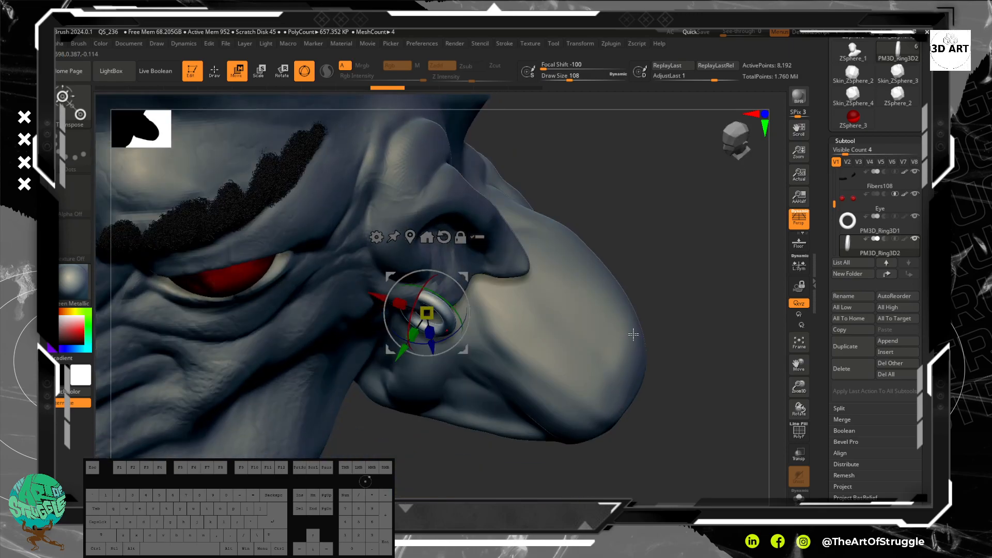
pyautogui.moveTo(628, 279)
pyautogui.mouseDown()
pyautogui.moveTo(627, 159)
pyautogui.moveTo(485, 403)
pyautogui.mouseUp()
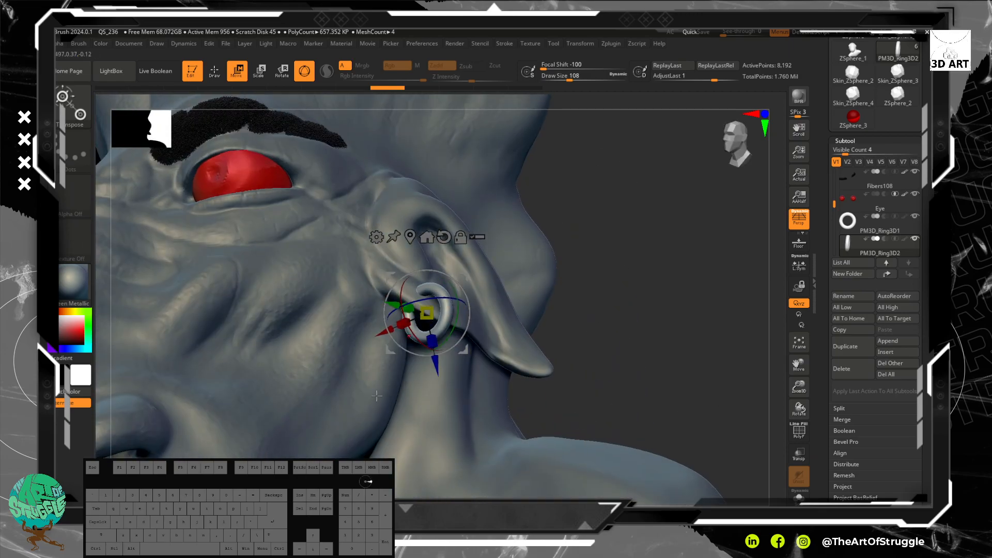
pyautogui.moveTo(495, 364)
pyautogui.mouseDown()
pyautogui.moveTo(636, 359)
pyautogui.moveTo(574, 347)
pyautogui.mouseUp()
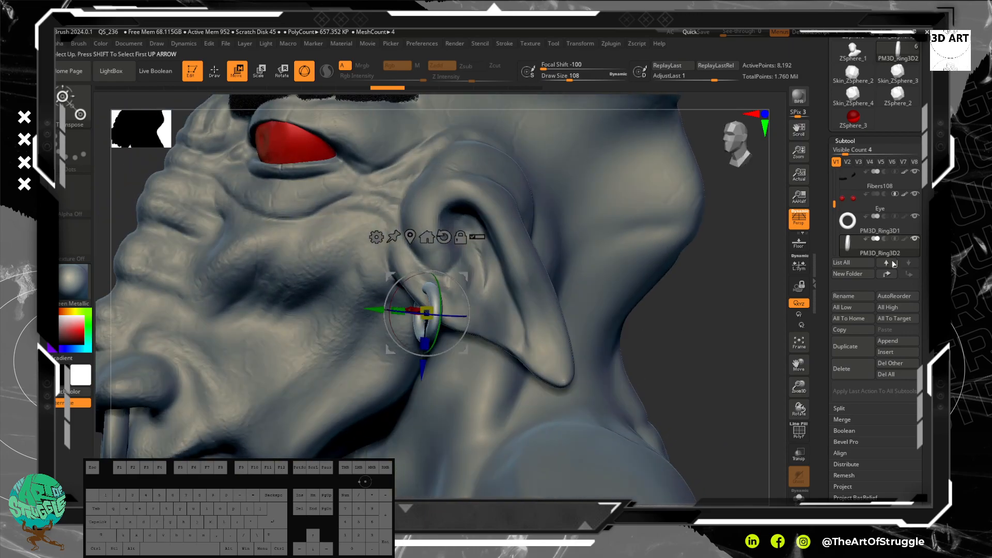
pyautogui.moveTo(916, 245)
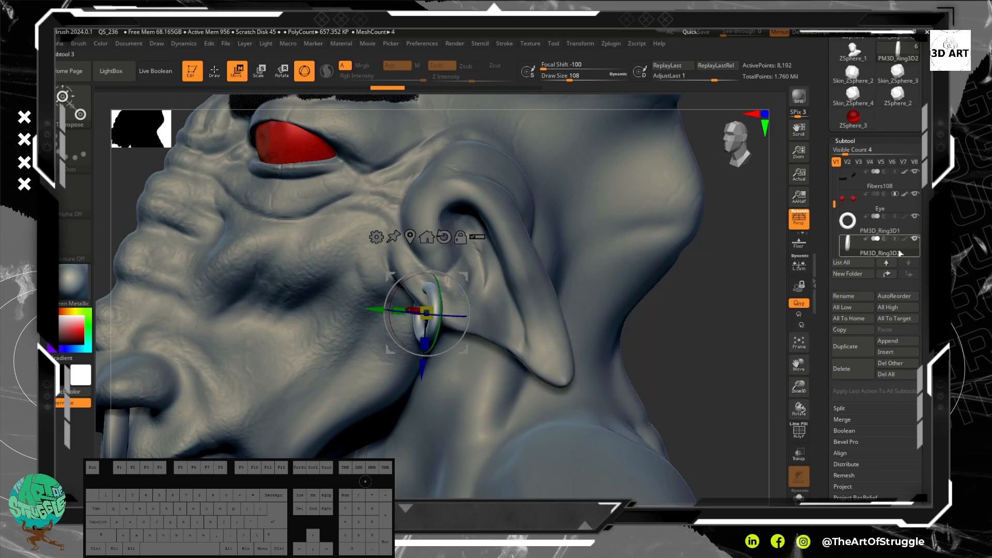
pyautogui.keyDown('shift'); pyautogui.moveTo(693, 358); pyautogui.dragTo(353, 332); pyautogui.keyUp('shift')
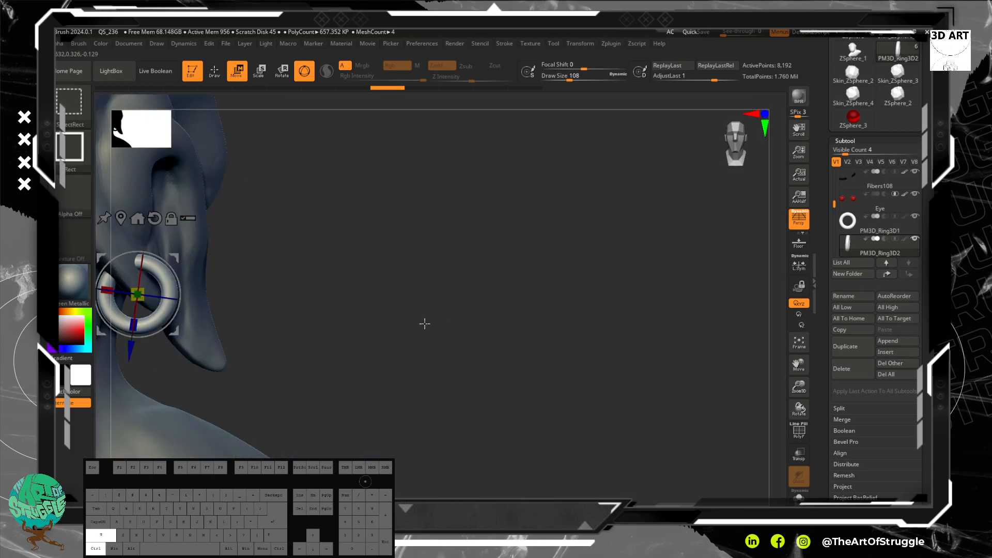
pyautogui.moveTo(424, 324); pyautogui.dragTo(405, 321)
pyautogui.moveTo(564, 343); pyautogui.dragTo(711, 332)
pyautogui.moveTo(408, 313); pyautogui.dragTo(383, 313)
pyautogui.moveTo(671, 376); pyautogui.dragTo(492, 348, button='right')
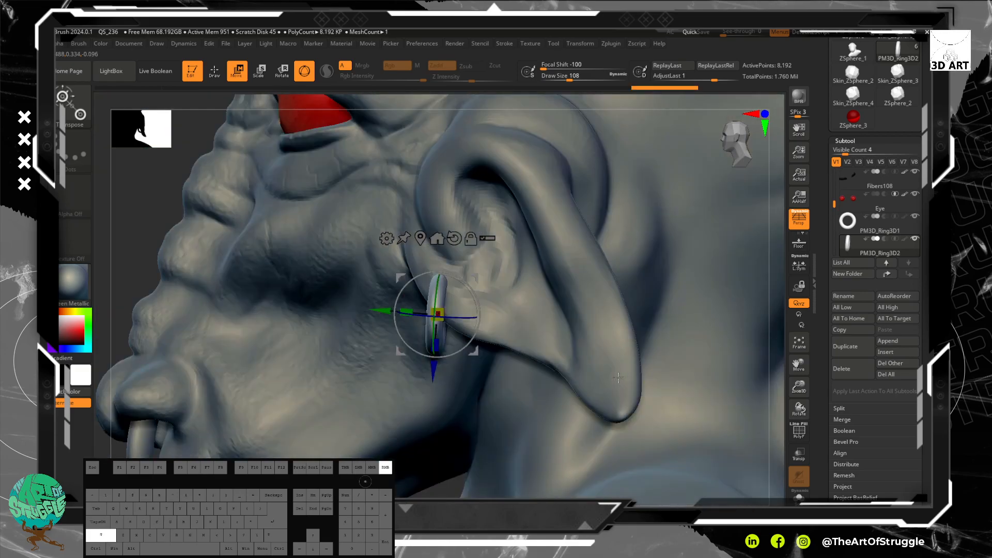
pyautogui.keyDown('alt'); pyautogui.moveTo(132, 238); pyautogui.dragTo(145, 221); pyautogui.keyUp('alt')
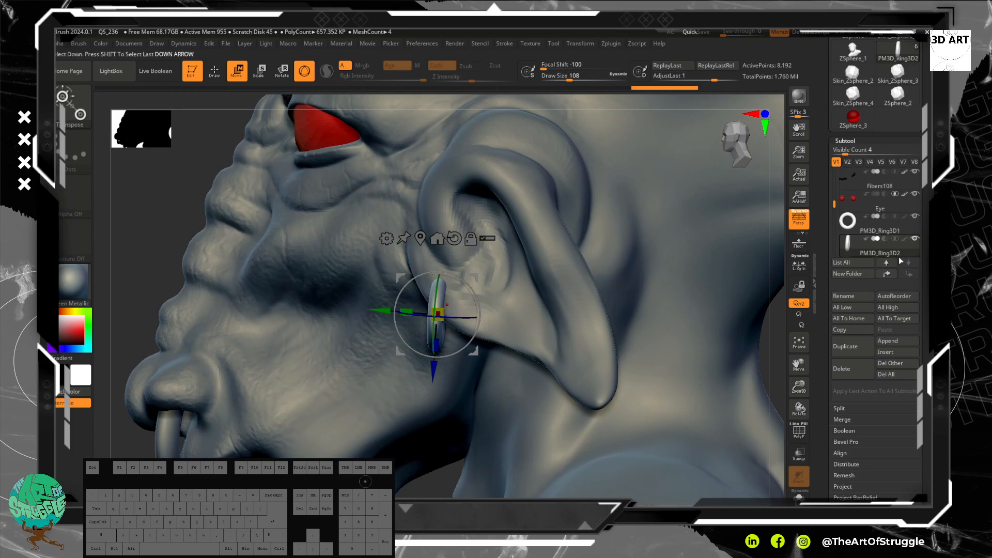
# Step: Duplicate the earring subtool, shift the copy backward along Y and lower it about 0.027 along Z to follow the lobe
pyautogui.click(852, 346)
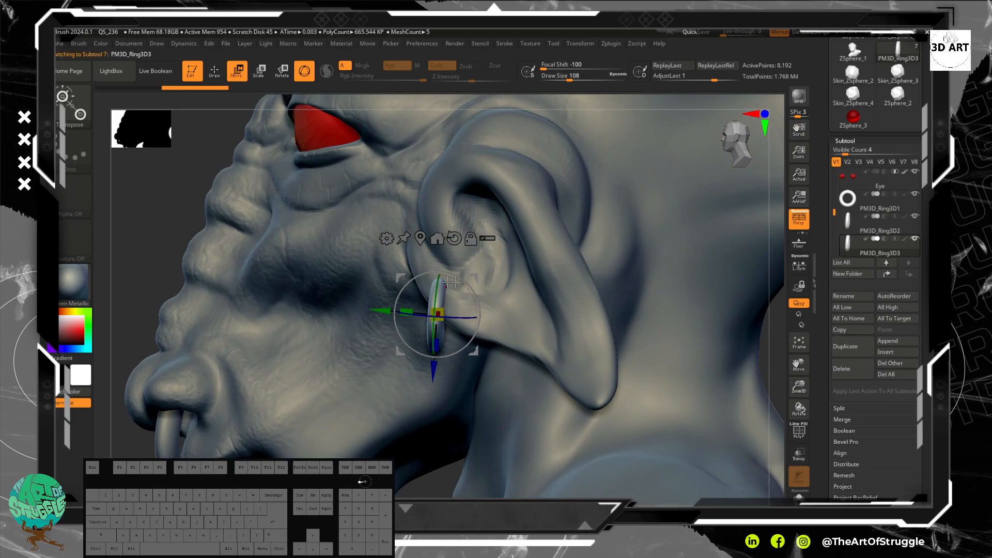
pyautogui.moveTo(389, 312); pyautogui.dragTo(429, 321)
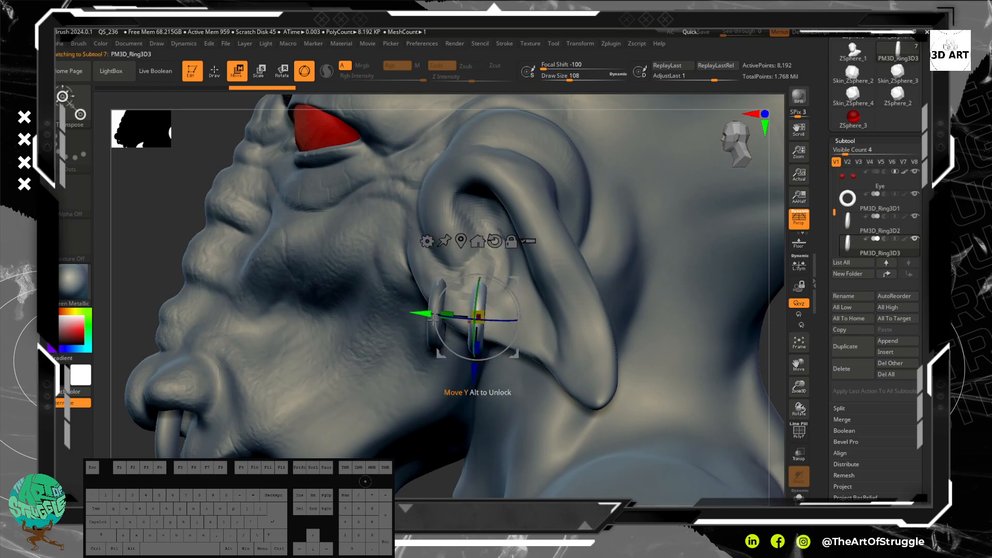
pyautogui.moveTo(475, 371); pyautogui.dragTo(471, 385)
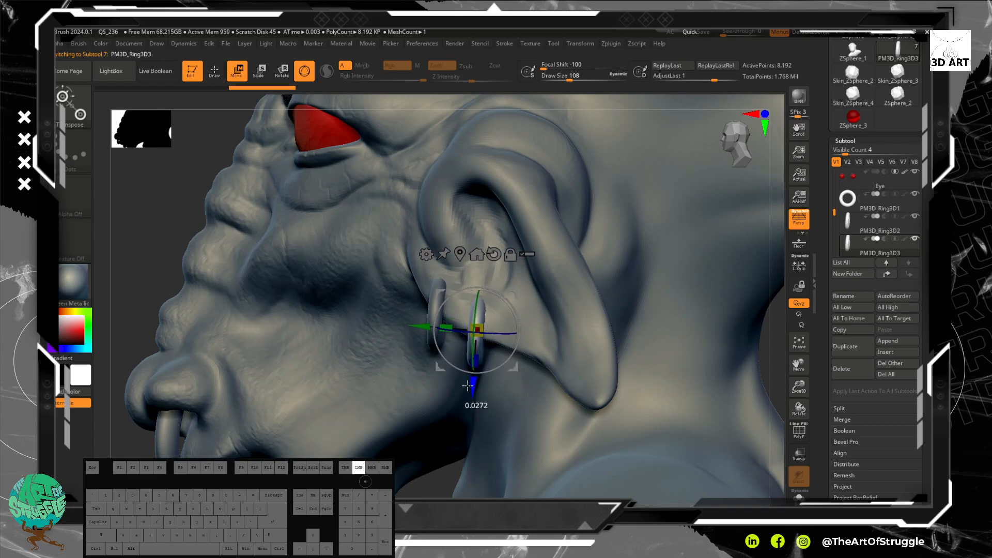
pyautogui.moveTo(186, 256); pyautogui.dragTo(616, 334)
pyautogui.moveTo(683, 346); pyautogui.dragTo(621, 371)
pyautogui.keyDown('alt'); pyautogui.moveTo(675, 407); pyautogui.dragTo(675, 492); pyautogui.keyUp('alt')
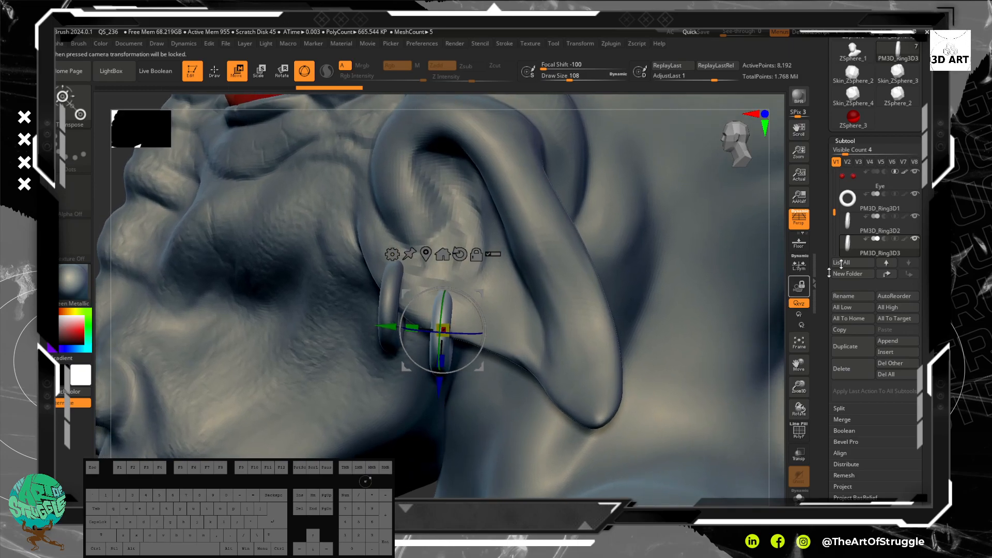
# Step: Duplicate the second earring, move this third ring farther back along Y and lower it along Z onto the lobe's edge
pyautogui.click(860, 356)
pyautogui.moveTo(382, 327); pyautogui.dragTo(437, 340)
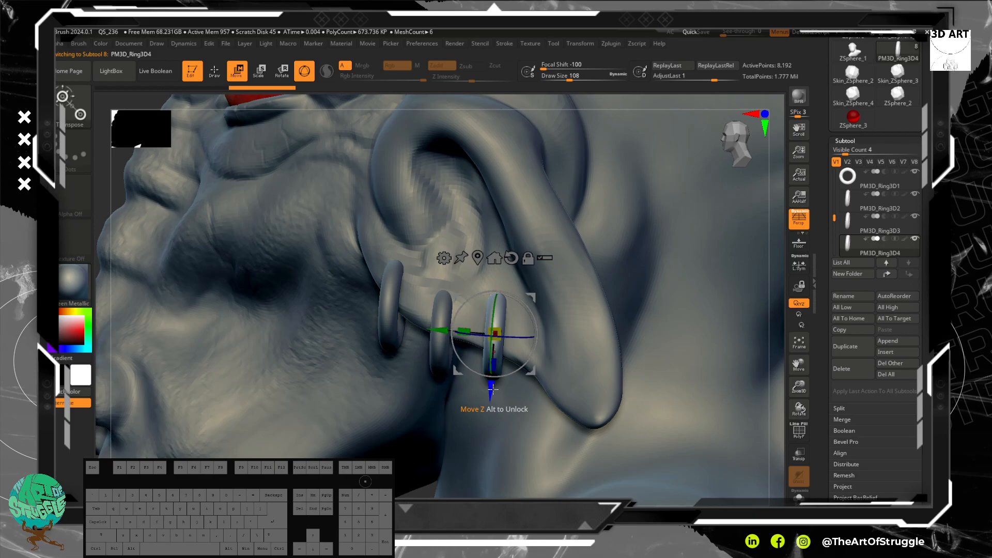
pyautogui.moveTo(491, 391); pyautogui.dragTo(490, 413)
pyautogui.keyDown('alt'); pyautogui.moveTo(115, 181); pyautogui.dragTo(226, 165); pyautogui.keyUp('alt')
pyautogui.keyDown('alt'); pyautogui.moveTo(643, 321); pyautogui.dragTo(471, 262); pyautogui.keyUp('alt')
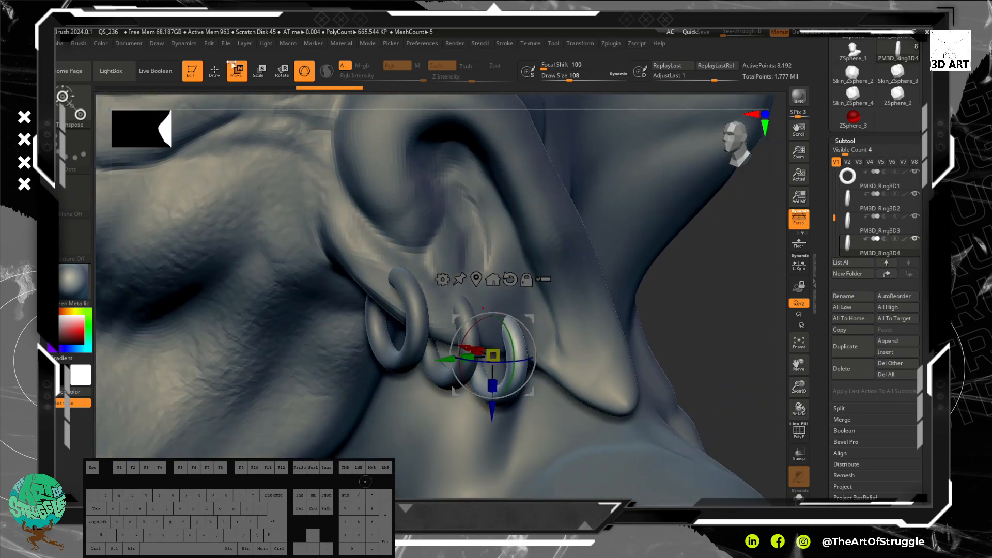
# Step: Scale the third, rearmost earring down uniformly so it is smaller than the other two, and return to Draw mode
pyautogui.click(261, 72)
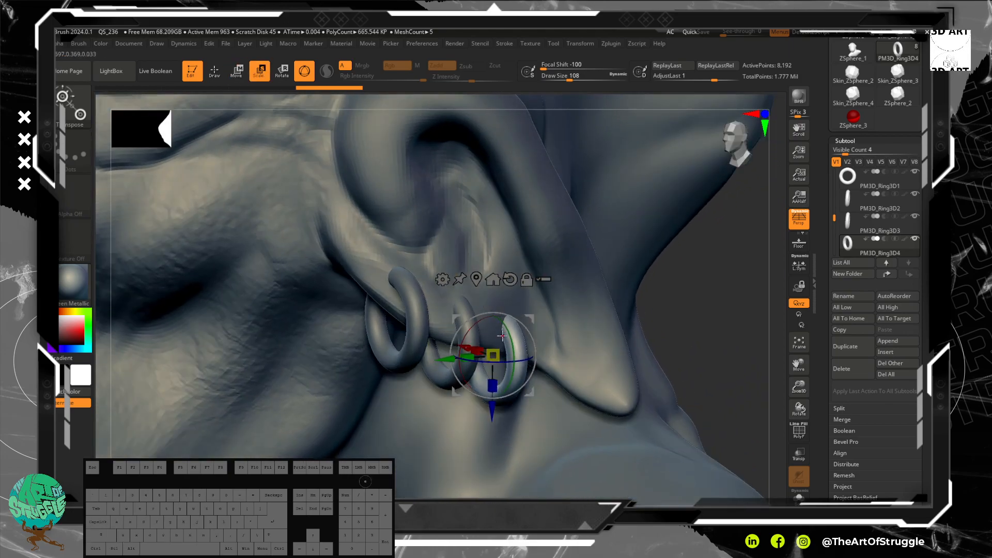
pyautogui.moveTo(495, 354); pyautogui.dragTo(460, 306)
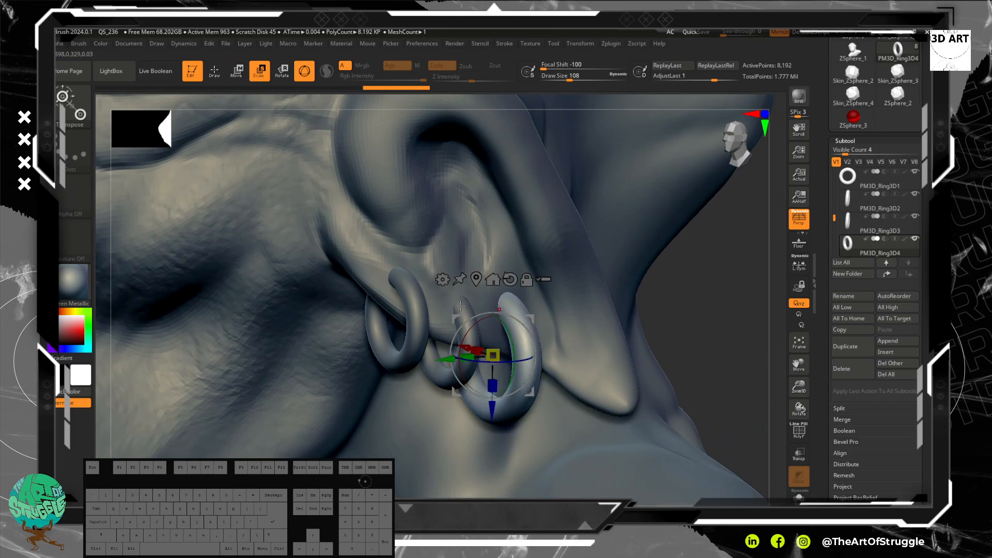
pyautogui.moveTo(494, 352); pyautogui.dragTo(489, 368)
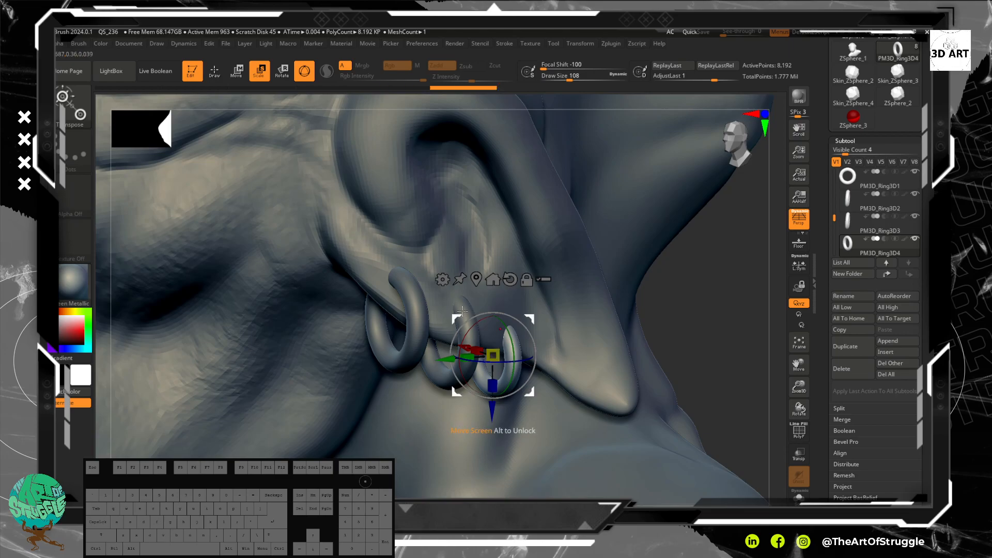
pyautogui.press('q')
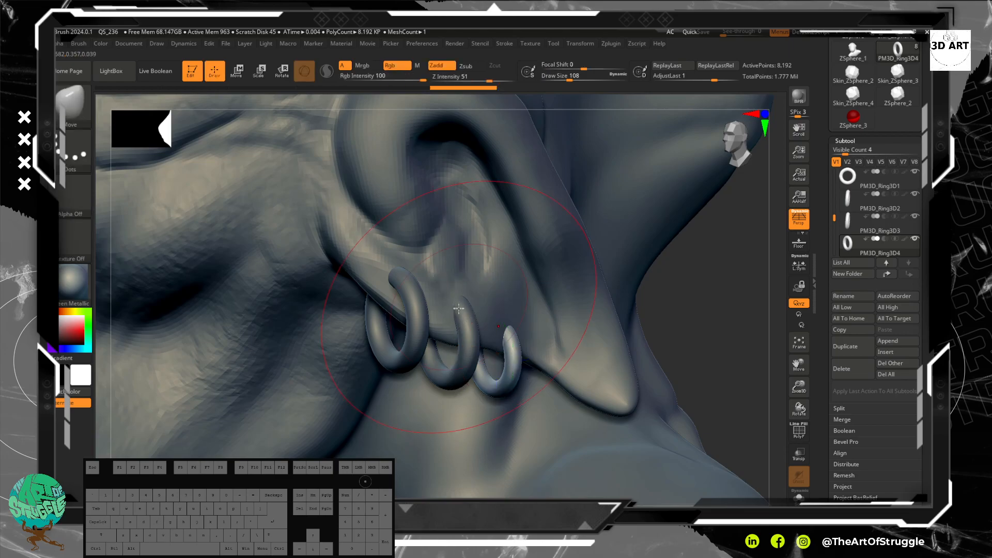
# Step: Select the middle earring PM3D_Ring3D3, scale it up uniformly to make it the largest, and check all three from the side
pyautogui.click(878, 232)
pyautogui.click(258, 71)
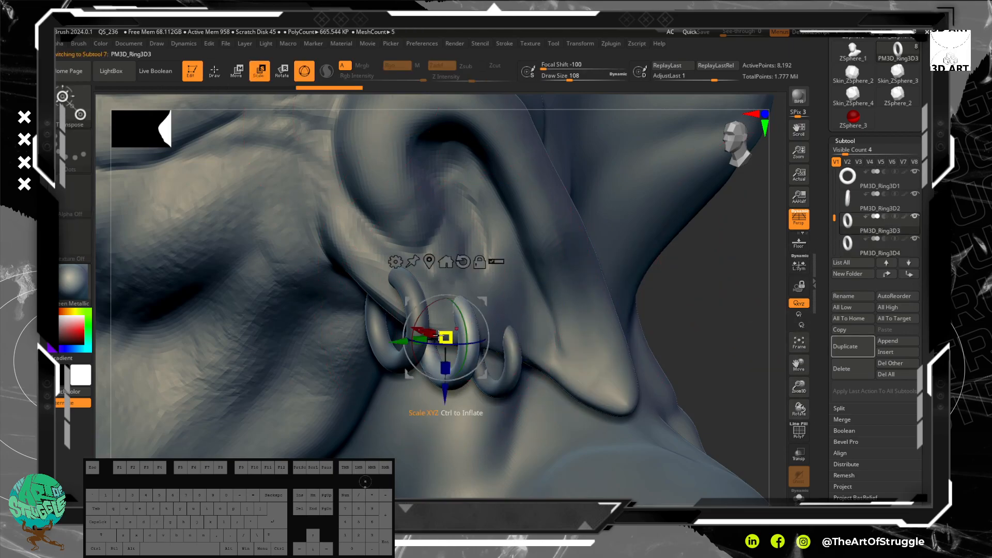
pyautogui.moveTo(447, 334); pyautogui.dragTo(450, 325)
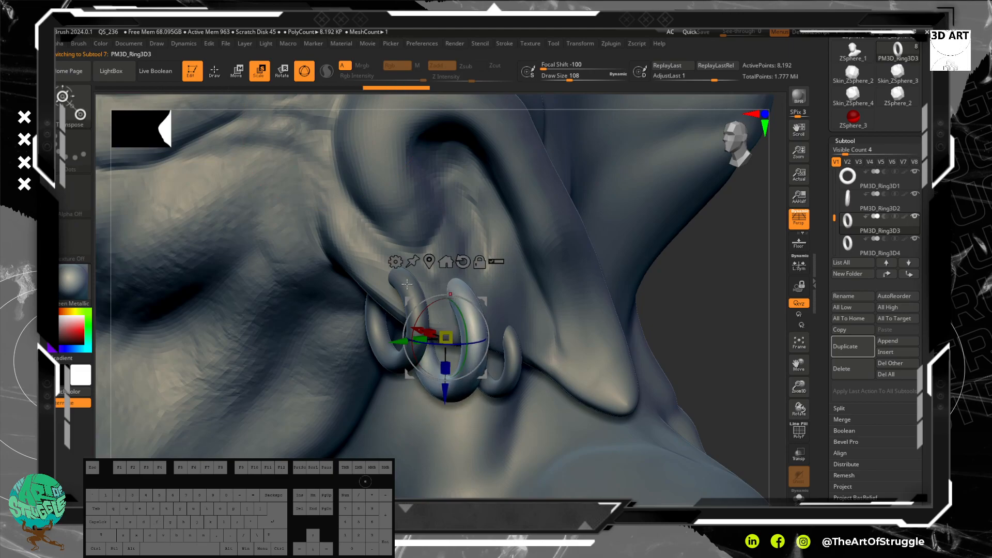
pyautogui.press('q')
pyautogui.keyDown('alt'); pyautogui.moveTo(698, 393); pyautogui.dragTo(698, 271); pyautogui.keyUp('alt')
pyautogui.moveTo(574, 328)
pyautogui.mouseDown()
pyautogui.moveTo(594, 330)
pyautogui.moveTo(604, 299)
pyautogui.moveTo(448, 293)
pyautogui.mouseUp()
# Step: Tilt the middle earring PM3D_Ring3D3 slightly in the side view so its lower end swings forward
pyautogui.click(889, 228)
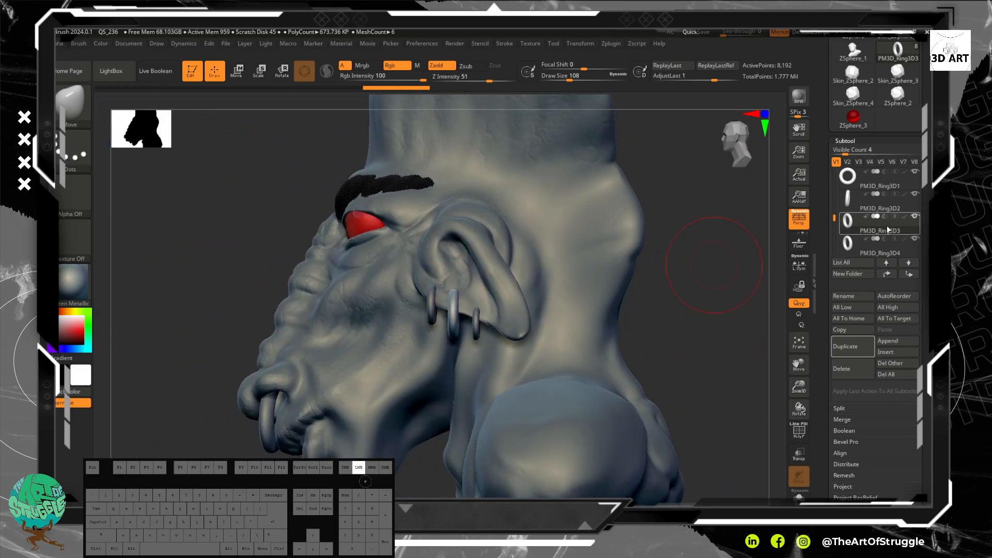
pyautogui.keyDown('alt'); pyautogui.moveTo(707, 319); pyautogui.dragTo(704, 455); pyautogui.keyUp('alt')
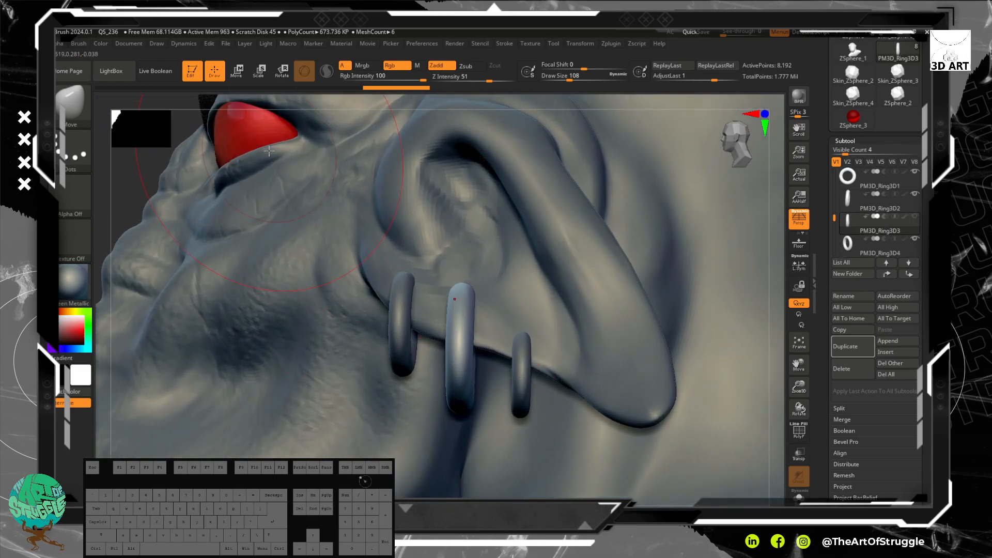
pyautogui.click(282, 71)
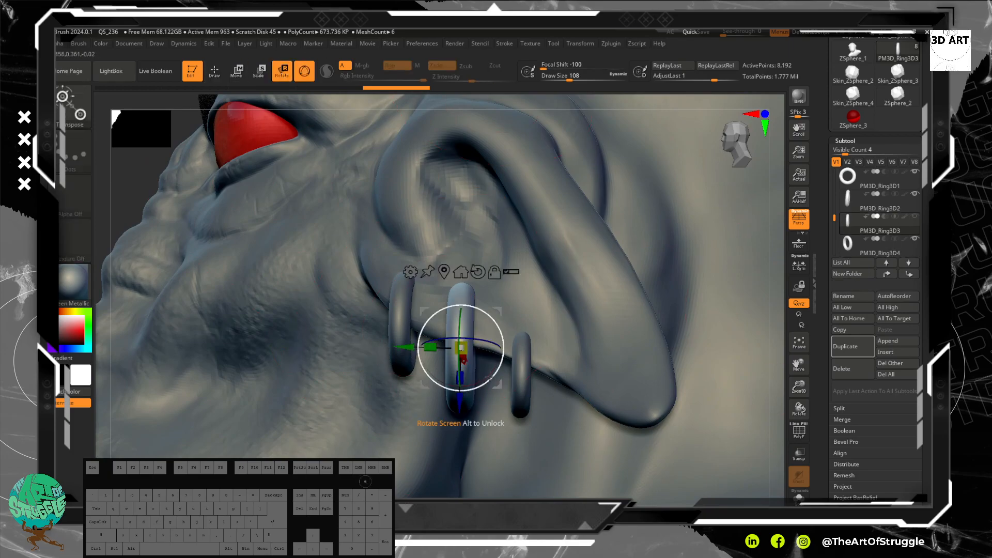
pyautogui.moveTo(487, 374); pyautogui.dragTo(491, 378)
pyautogui.moveTo(471, 381); pyautogui.dragTo(464, 372)
pyautogui.press('q')
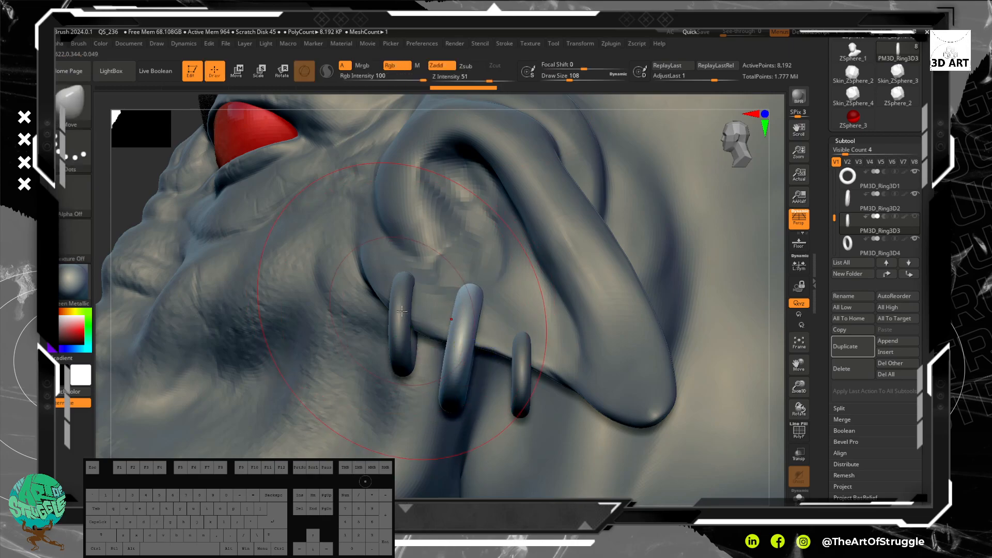
# Step: Select the front earring PM3D_Ring3D2, keep the middle ring visible, and tilt the front ring slightly so its lower end swings backward
pyautogui.click(889, 208)
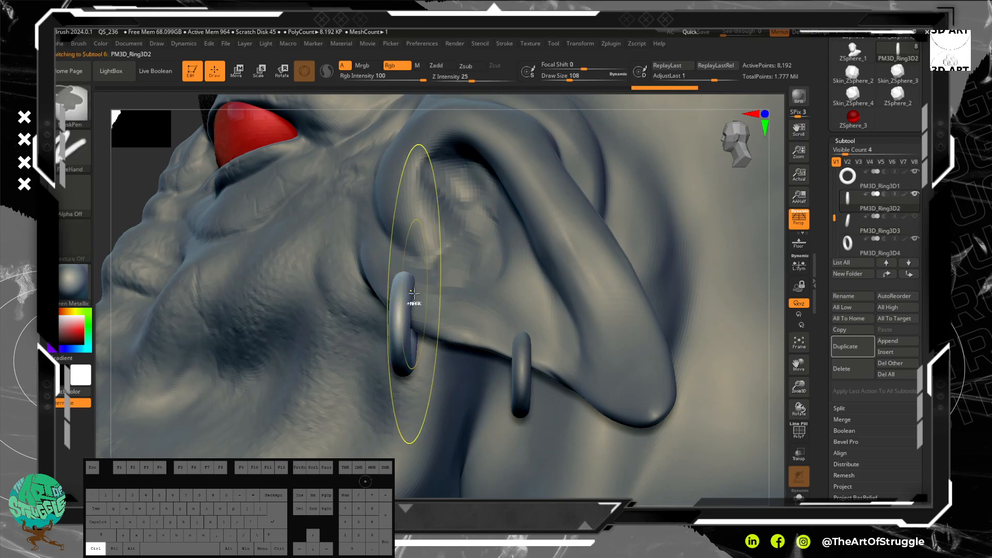
pyautogui.click(915, 217)
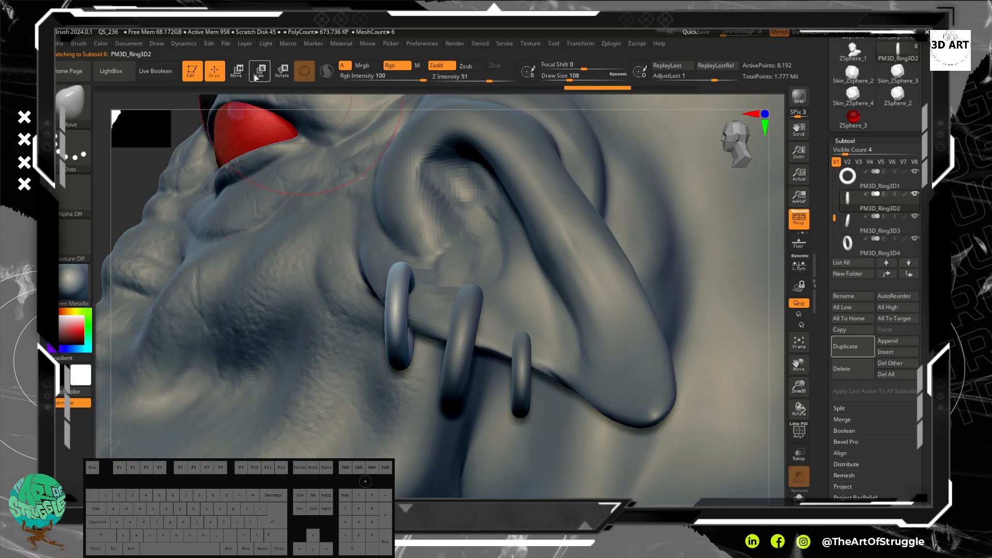
pyautogui.click(283, 71)
pyautogui.moveTo(428, 345); pyautogui.dragTo(431, 344)
pyautogui.press('q')
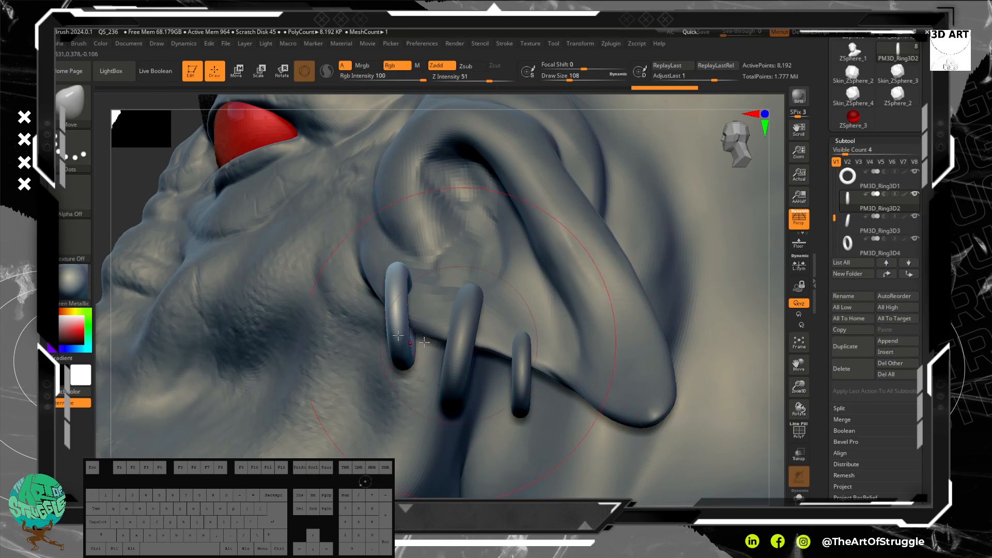
# Step: From the front view, shift the front earring about 0.036 along X toward the head
pyautogui.moveTo(129, 199); pyautogui.dragTo(124, 90)
pyautogui.moveTo(113, 222); pyautogui.dragTo(448, 355)
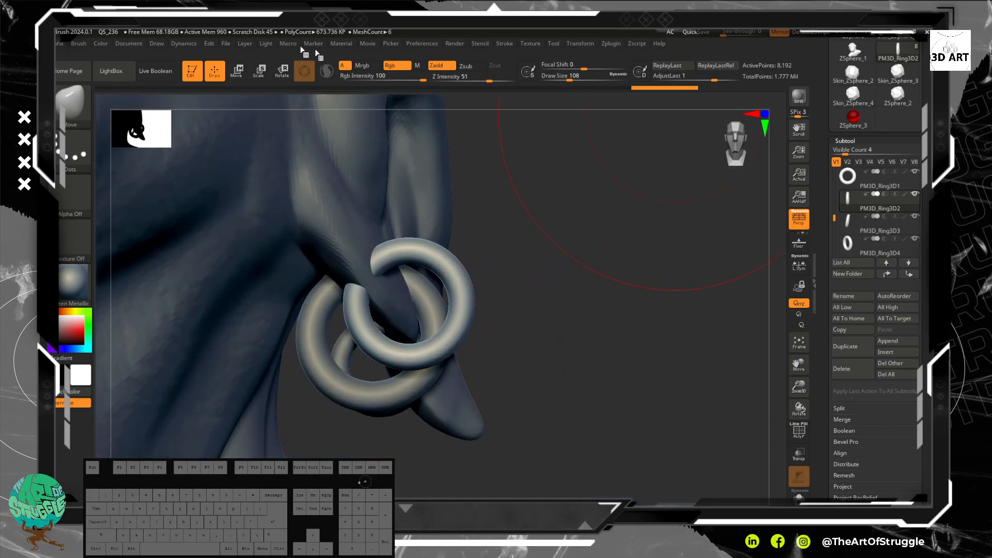
pyautogui.press('w')
pyautogui.moveTo(357, 299); pyautogui.dragTo(324, 293)
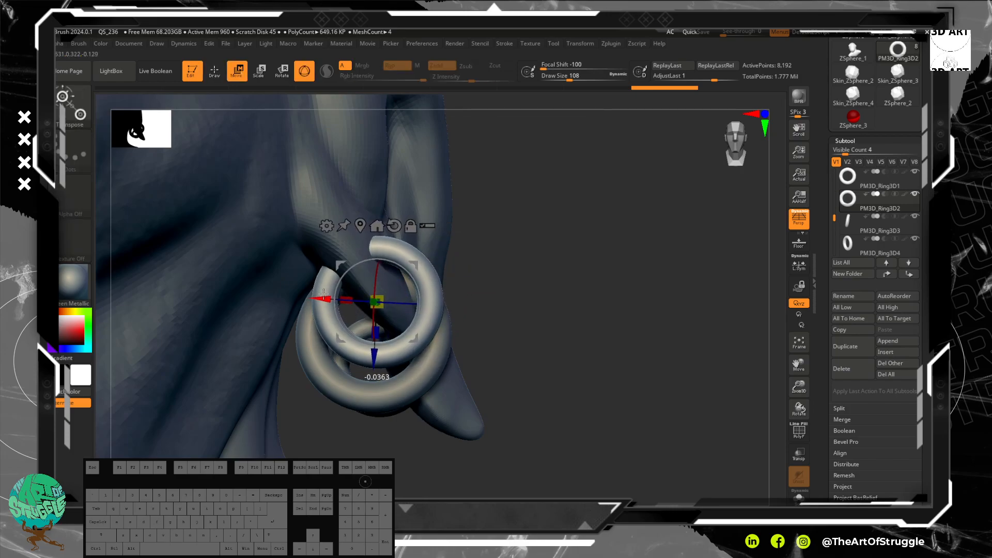
# Step: Make the bust the active subtool, switch from the transform gizmo to Draw mode, and frame the pierced earlobe
pyautogui.moveTo(645, 370); pyautogui.dragTo(610, 220)
pyautogui.press('alt')
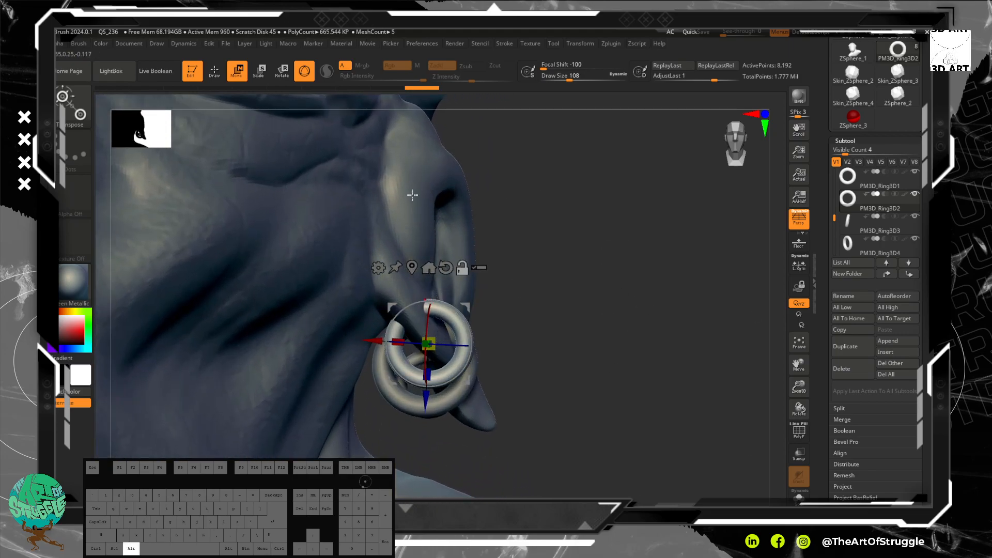
pyautogui.keyDown('alt'); pyautogui.click(416, 177); pyautogui.keyUp('alt')
pyautogui.keyDown('alt'); pyautogui.moveTo(580, 372); pyautogui.dragTo(318, 115); pyautogui.keyUp('alt')
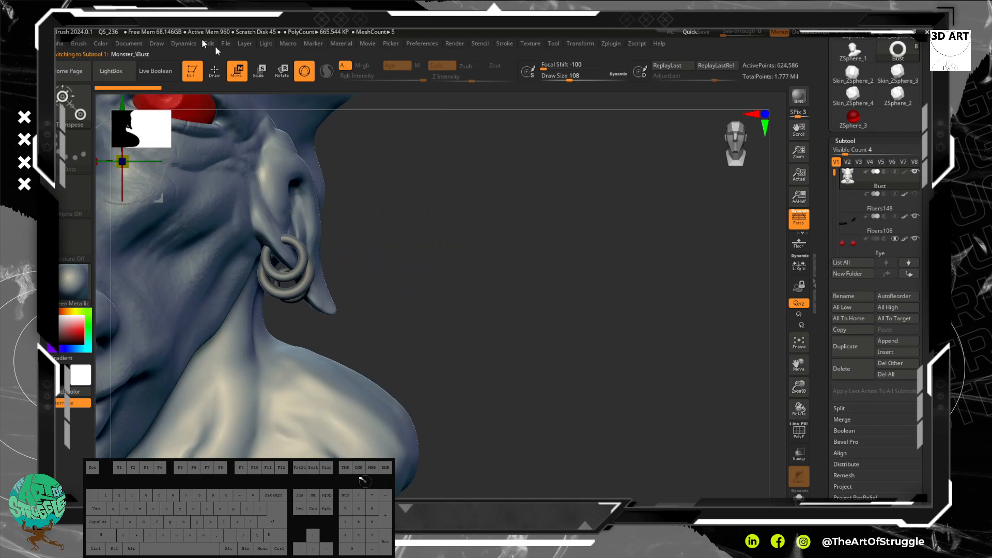
pyautogui.click(214, 74)
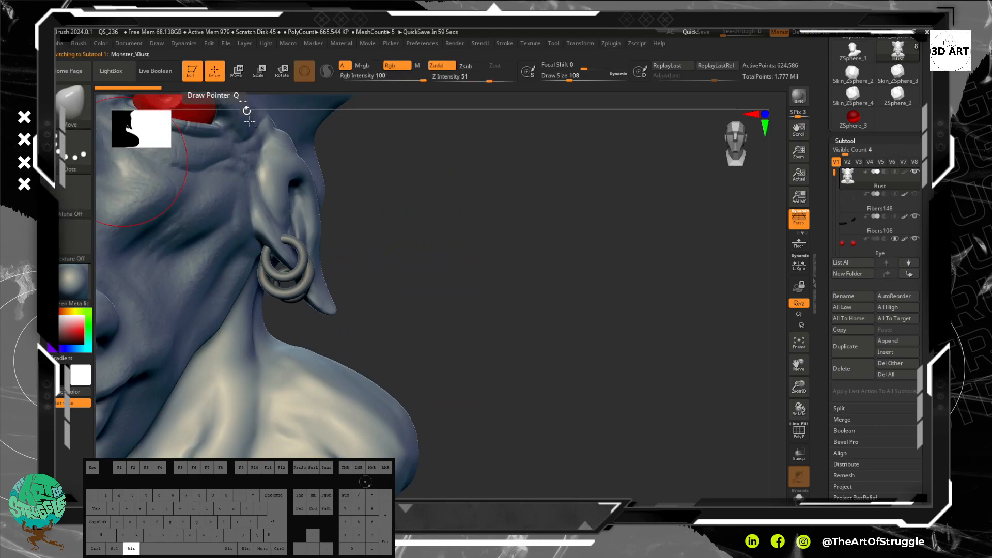
pyautogui.moveTo(494, 268)
pyautogui.mouseDown()
pyautogui.moveTo(632, 290)
pyautogui.moveTo(609, 284)
pyautogui.moveTo(591, 303)
pyautogui.moveTo(598, 292)
pyautogui.mouseUp()
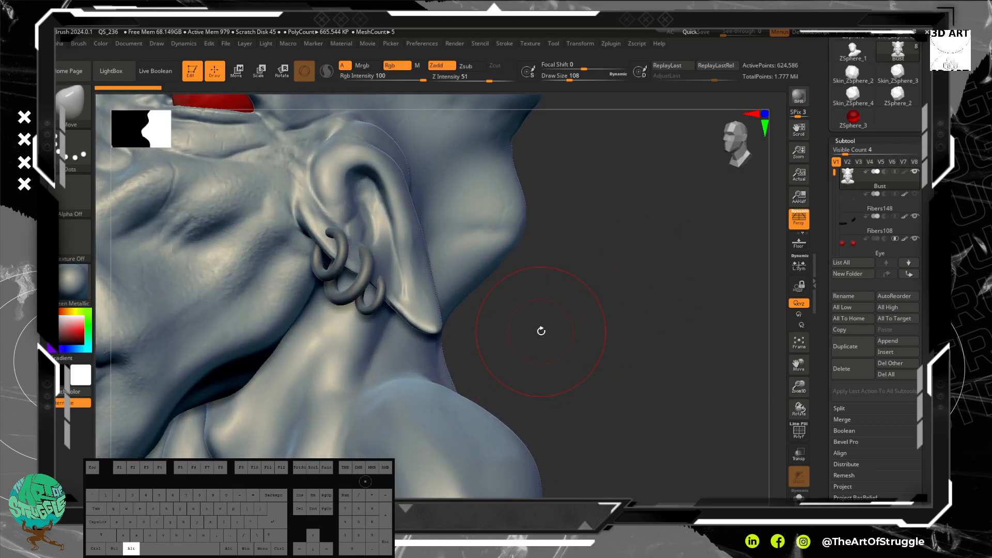
pyautogui.moveTo(530, 305)
pyautogui.mouseDown()
pyautogui.moveTo(547, 317)
pyautogui.moveTo(561, 281)
pyautogui.moveTo(558, 344)
pyautogui.moveTo(566, 324)
pyautogui.moveTo(648, 327)
pyautogui.moveTo(634, 321)
pyautogui.mouseUp()
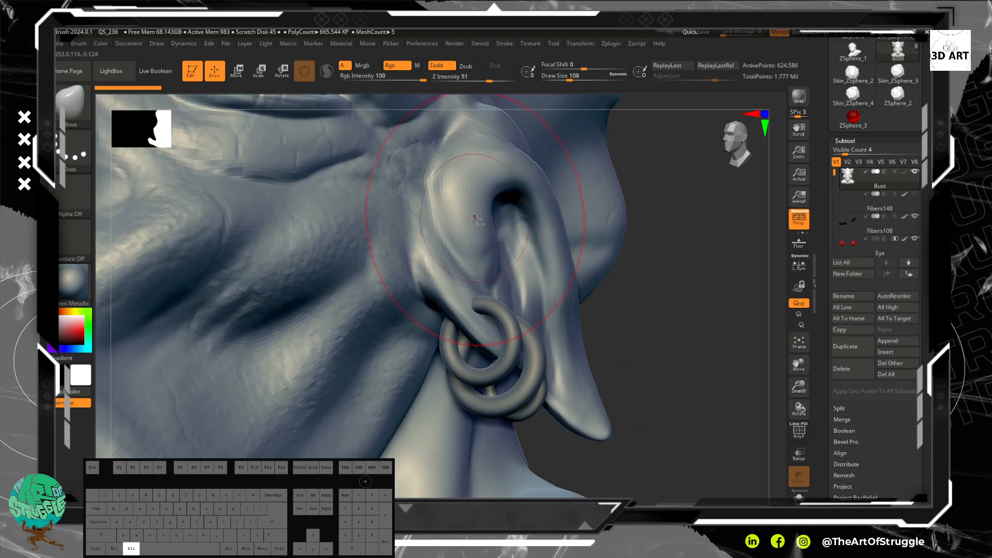
# Step: Reduce the draw size to 9 and choose the ClayBuildup brush for detailing the piercings
pyautogui.press('[')
pyautogui.press('[')
pyautogui.press('[')
pyautogui.press('[')
pyautogui.press('[')
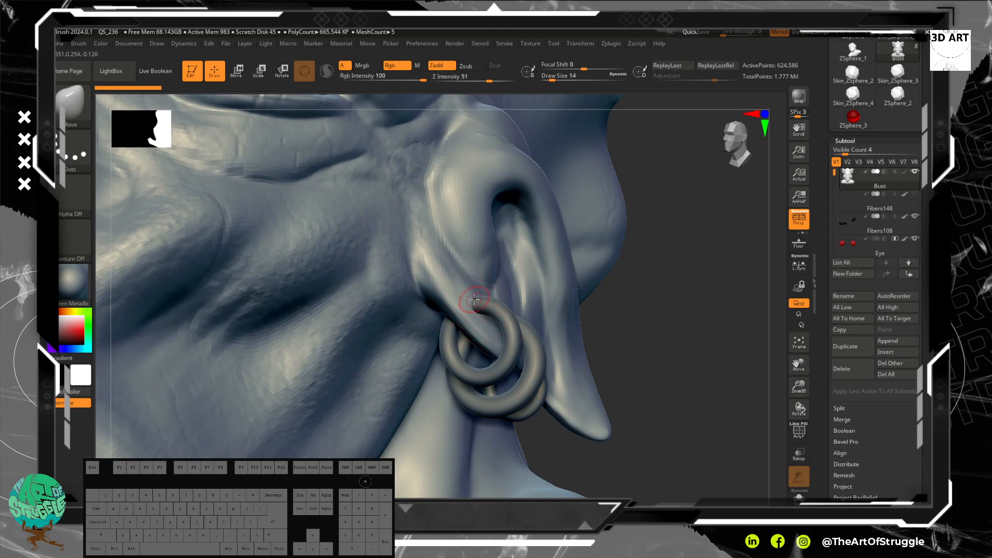
pyautogui.moveTo(671, 327); pyautogui.dragTo(653, 346)
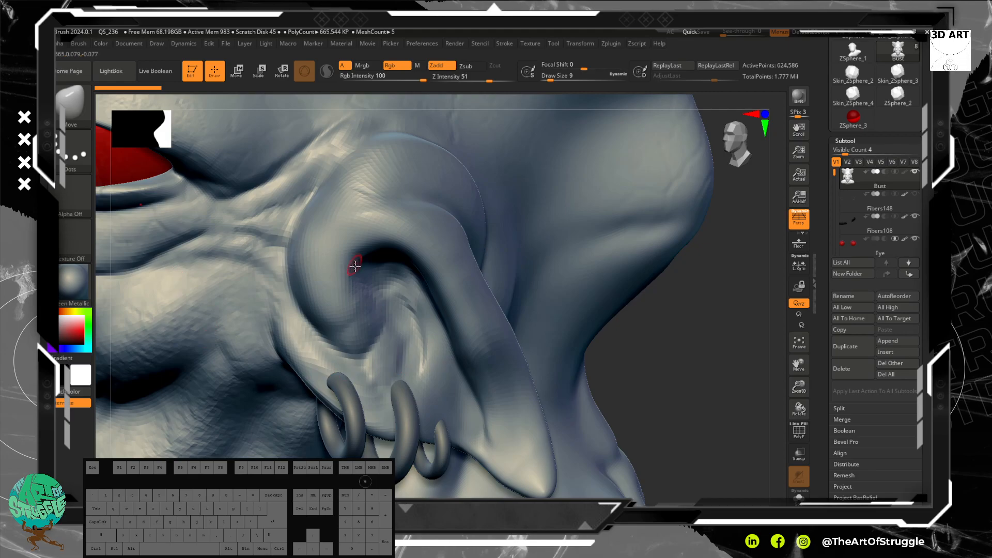
pyautogui.press('b')
pyautogui.press('c')
pyautogui.press('b')
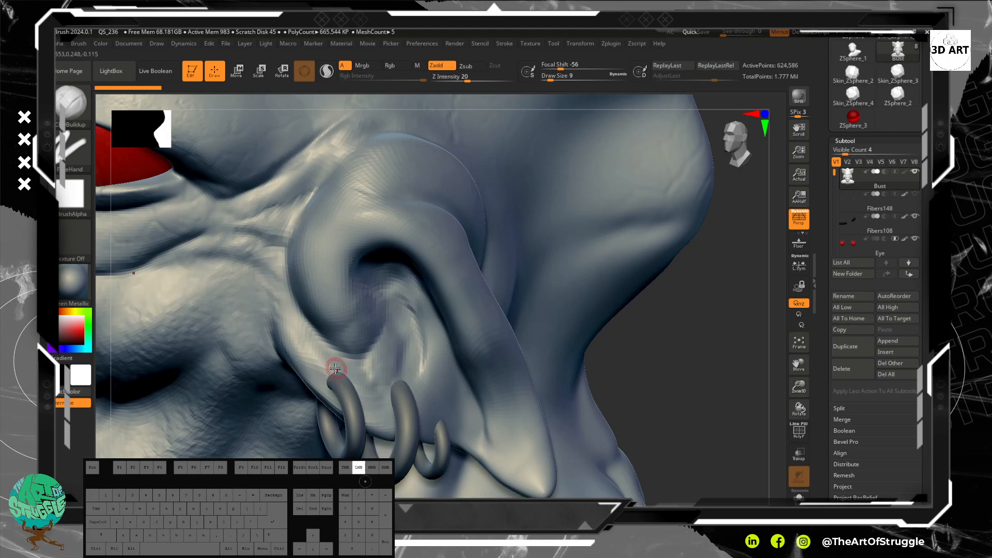
# Step: Build up clay on the earlobe skin around the spot where the front earring enters
pyautogui.moveTo(330, 368)
pyautogui.mouseDown()
pyautogui.moveTo(358, 387)
pyautogui.moveTo(337, 371)
pyautogui.moveTo(327, 377)
pyautogui.mouseUp()
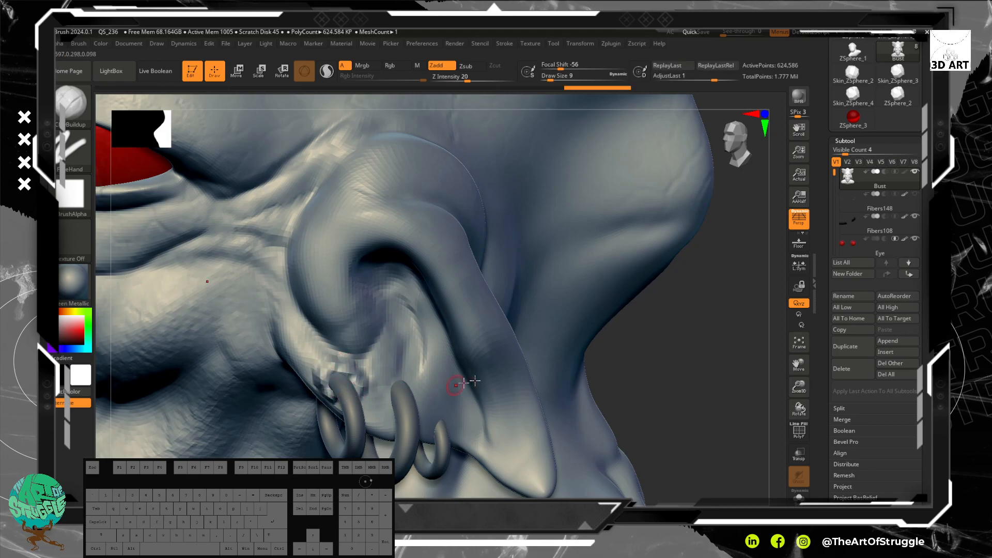
pyautogui.moveTo(643, 377); pyautogui.dragTo(429, 369)
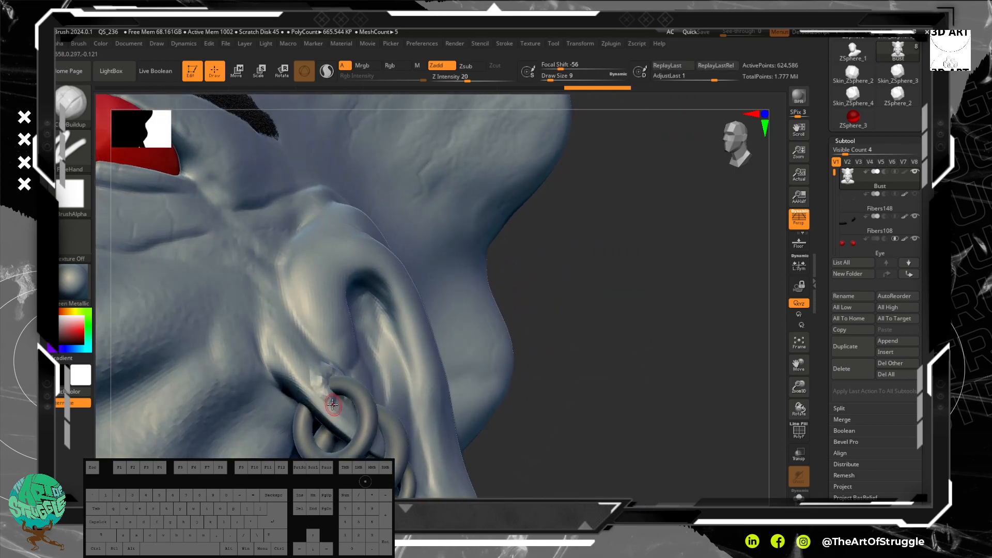
pyautogui.moveTo(584, 425); pyautogui.dragTo(364, 387)
pyautogui.moveTo(667, 428); pyautogui.dragTo(720, 405)
pyautogui.press('shift')
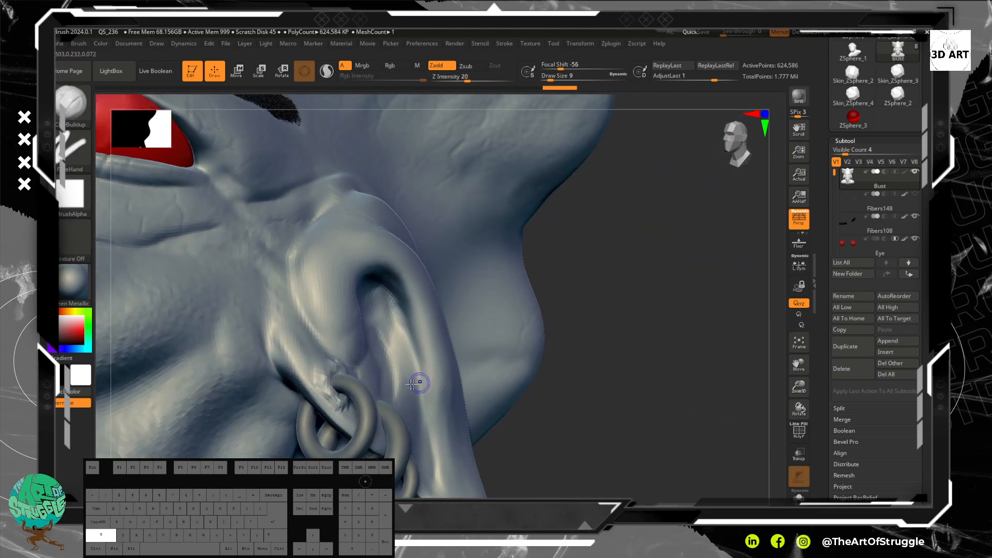
pyautogui.keyDown('shift'); pyautogui.moveTo(348, 406); pyautogui.dragTo(346, 407); pyautogui.keyUp('shift')
pyautogui.keyDown('shift'); pyautogui.moveTo(318, 369); pyautogui.dragTo(339, 389); pyautogui.keyUp('shift')
# Step: Add clay along the lobe's outer edge beside the front earring and smooth the raised skin above the ring
pyautogui.moveTo(560, 406); pyautogui.dragTo(498, 390)
pyautogui.moveTo(297, 393); pyautogui.dragTo(318, 402)
pyautogui.moveTo(306, 399); pyautogui.dragTo(318, 412)
pyautogui.moveTo(312, 405)
pyautogui.mouseDown()
pyautogui.moveTo(317, 416)
pyautogui.moveTo(296, 394)
pyautogui.mouseUp()
pyautogui.moveTo(509, 394); pyautogui.dragTo(378, 380)
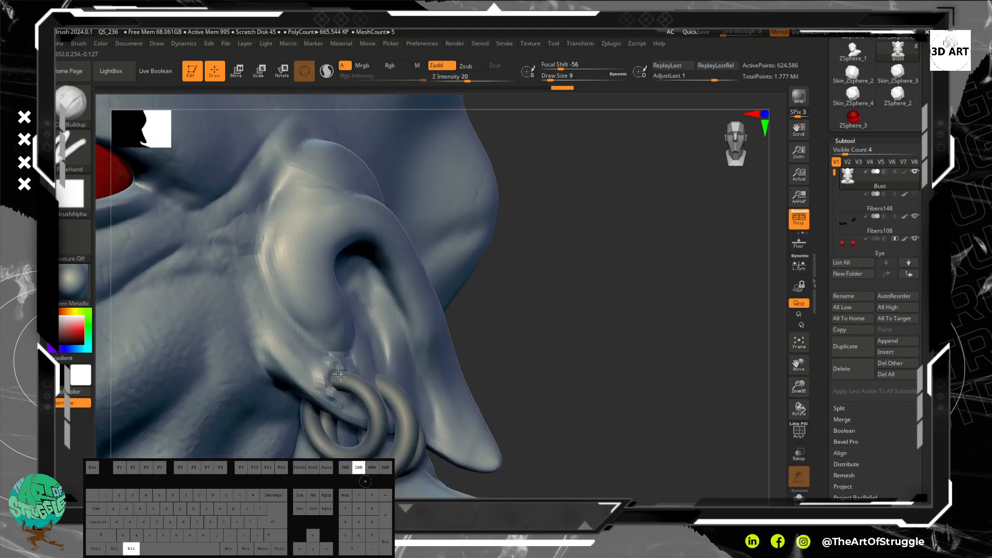
pyautogui.press('shift')
pyautogui.keyDown('shift'); pyautogui.moveTo(325, 369); pyautogui.dragTo(330, 366); pyautogui.keyUp('shift')
pyautogui.moveTo(517, 365); pyautogui.dragTo(324, 361)
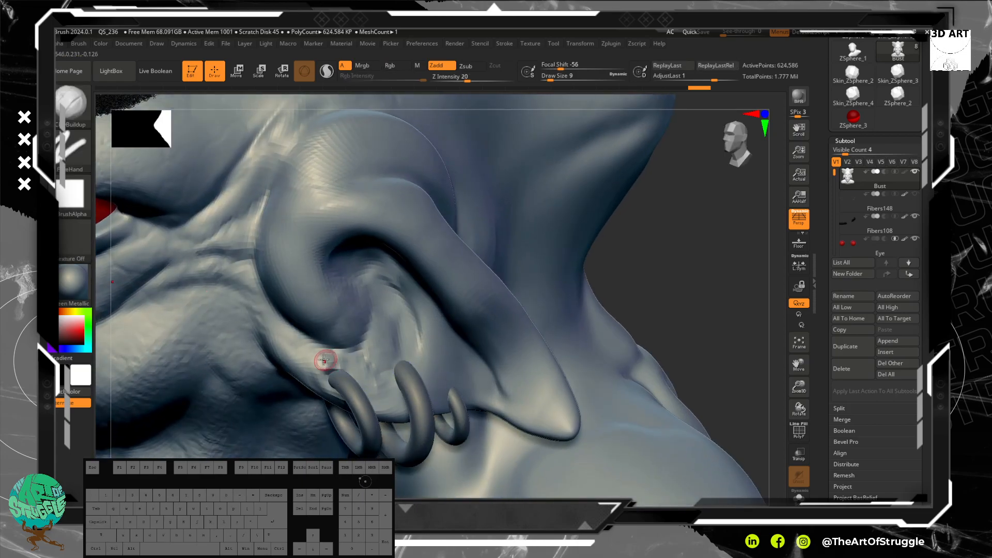
# Step: Add more clay on the inner side of the front earring's piercing and smooth it into the lobe
pyautogui.moveTo(593, 331)
pyautogui.mouseDown()
pyautogui.moveTo(675, 277)
pyautogui.moveTo(642, 265)
pyautogui.mouseUp()
pyautogui.moveTo(365, 378); pyautogui.dragTo(363, 397)
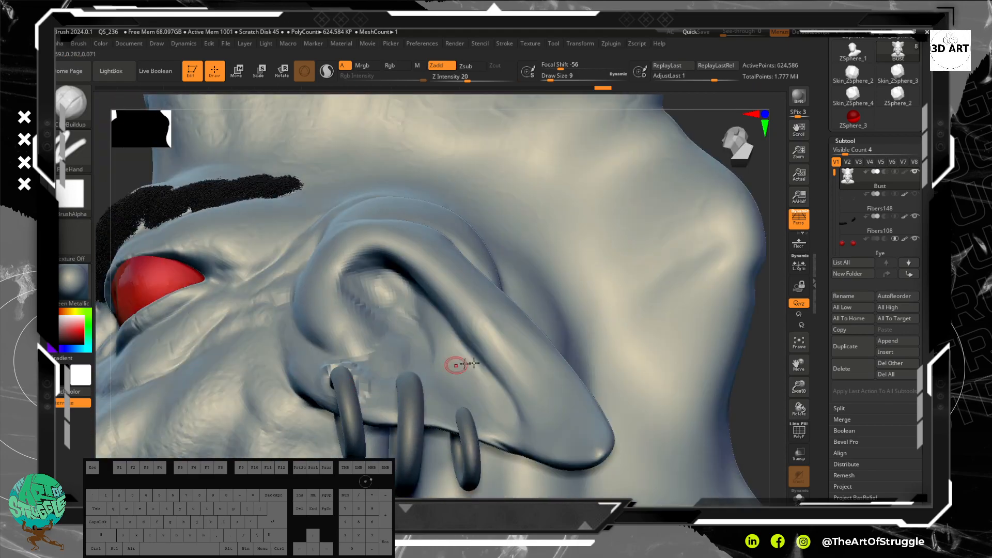
pyautogui.moveTo(756, 410); pyautogui.dragTo(764, 430)
pyautogui.keyDown('shift'); pyautogui.moveTo(364, 362); pyautogui.dragTo(326, 368); pyautogui.keyUp('shift')
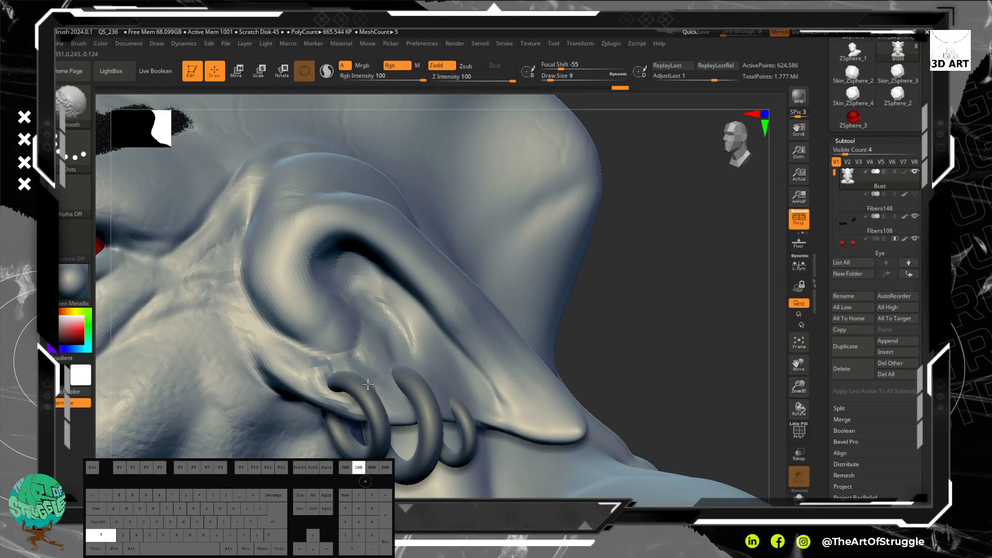
pyautogui.moveTo(667, 355)
pyautogui.mouseDown()
pyautogui.moveTo(437, 361)
pyautogui.moveTo(360, 395)
pyautogui.moveTo(366, 402)
pyautogui.moveTo(311, 369)
pyautogui.moveTo(340, 359)
pyautogui.mouseUp()
pyautogui.moveTo(744, 253); pyautogui.dragTo(684, 199)
pyautogui.moveTo(631, 236); pyautogui.dragTo(668, 219)
pyautogui.keyDown('alt'); pyautogui.moveTo(592, 273); pyautogui.dragTo(593, 340); pyautogui.keyUp('alt')
pyautogui.keyDown('alt'); pyautogui.click(337, 374); pyautogui.keyUp('alt')
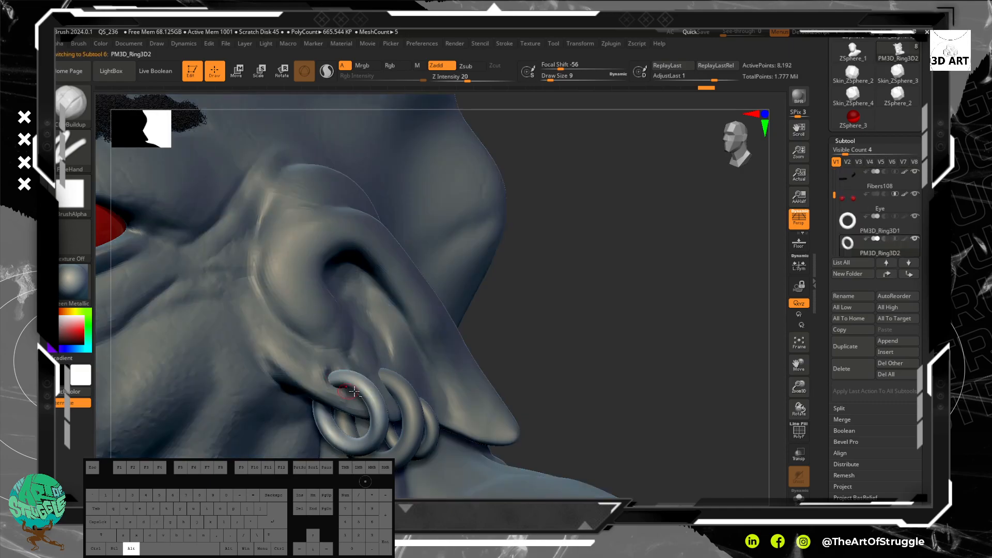
pyautogui.keyDown('alt'); pyautogui.click(383, 359); pyautogui.keyUp('alt')
pyautogui.moveTo(629, 341); pyautogui.dragTo(613, 351)
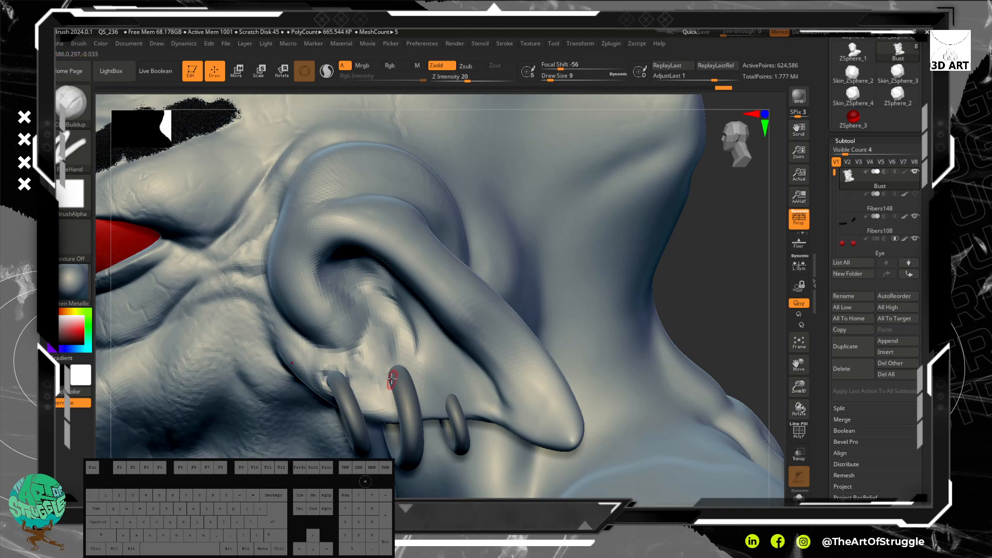
pyautogui.moveTo(733, 319); pyautogui.dragTo(656, 317)
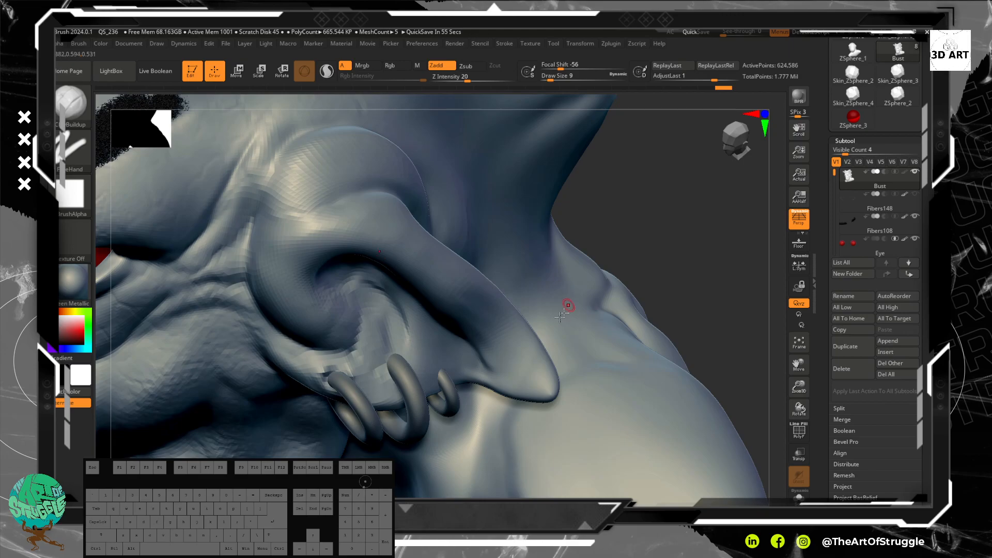
pyautogui.moveTo(384, 386)
pyautogui.mouseDown()
pyautogui.moveTo(374, 356)
pyautogui.moveTo(392, 385)
pyautogui.moveTo(379, 356)
pyautogui.moveTo(415, 348)
pyautogui.moveTo(416, 364)
pyautogui.moveTo(408, 352)
pyautogui.moveTo(379, 359)
pyautogui.mouseUp()
pyautogui.hotkey('ctrl', 'z')
pyautogui.hotkey('ctrl', 'z')
# Step: Build up clay on the lobe around the middle earring's piercing and smooth it into the surrounding skin
pyautogui.moveTo(718, 279); pyautogui.dragTo(701, 224)
pyautogui.moveTo(397, 379)
pyautogui.mouseDown()
pyautogui.moveTo(385, 364)
pyautogui.moveTo(390, 373)
pyautogui.moveTo(415, 361)
pyautogui.mouseUp()
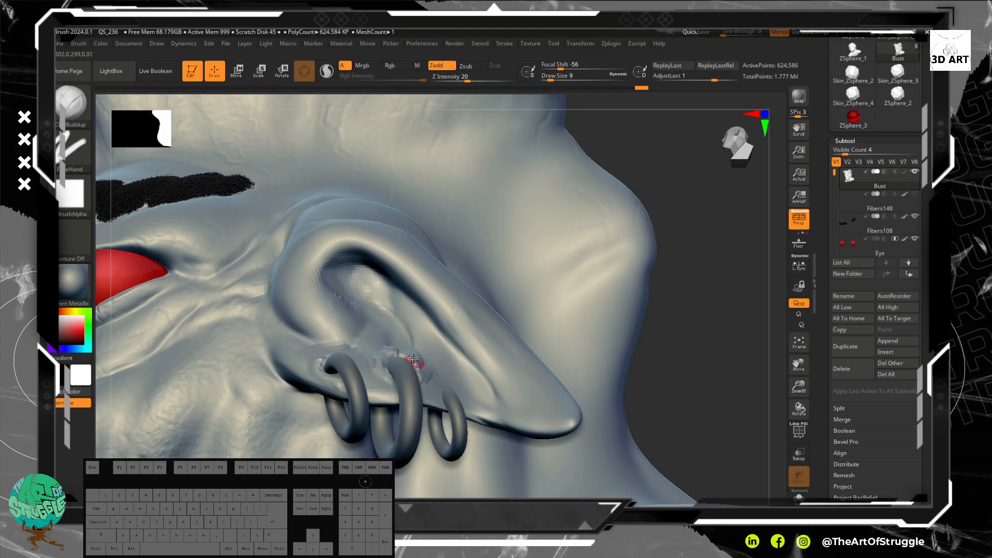
pyautogui.moveTo(740, 356); pyautogui.dragTo(706, 374)
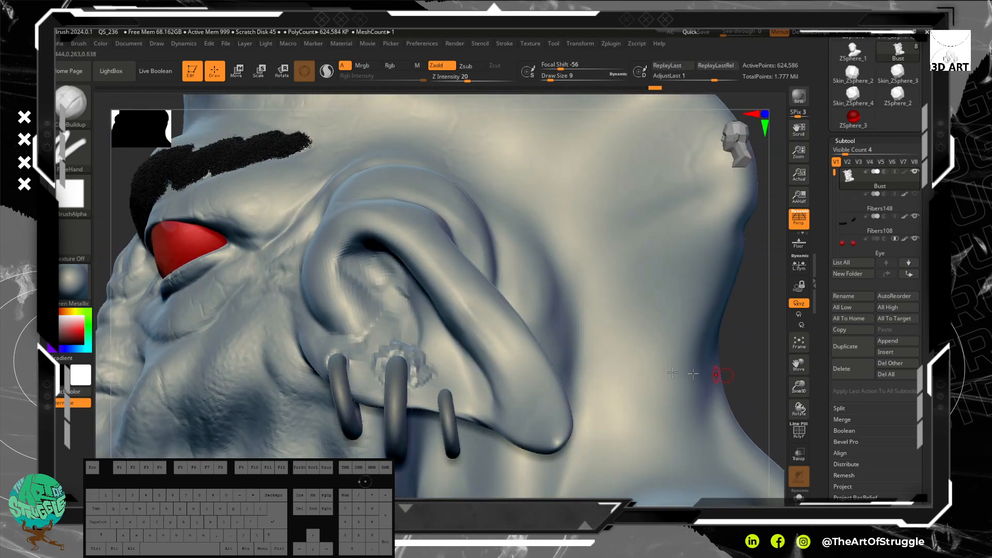
pyautogui.press('shift')
pyautogui.moveTo(412, 359)
pyautogui.keyDown('shift'); pyautogui.mouseDown()
pyautogui.moveTo(423, 362)
pyautogui.moveTo(381, 370)
pyautogui.mouseUp(); pyautogui.keyUp('shift')
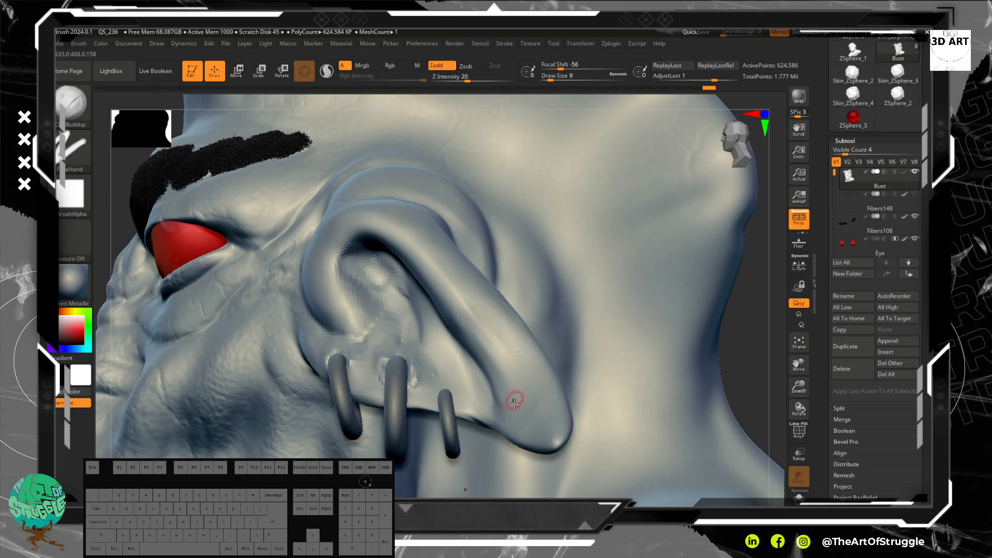
# Step: Sculpt raised and recessed skin around the piercing of the smallest, rearmost earring
pyautogui.press('alt')
pyautogui.moveTo(466, 408)
pyautogui.mouseDown()
pyautogui.moveTo(443, 385)
pyautogui.moveTo(435, 397)
pyautogui.mouseUp()
pyautogui.press('shift')
pyautogui.moveTo(441, 391); pyautogui.dragTo(436, 403)
pyautogui.keyDown('alt'); pyautogui.click(444, 392); pyautogui.keyUp('alt')
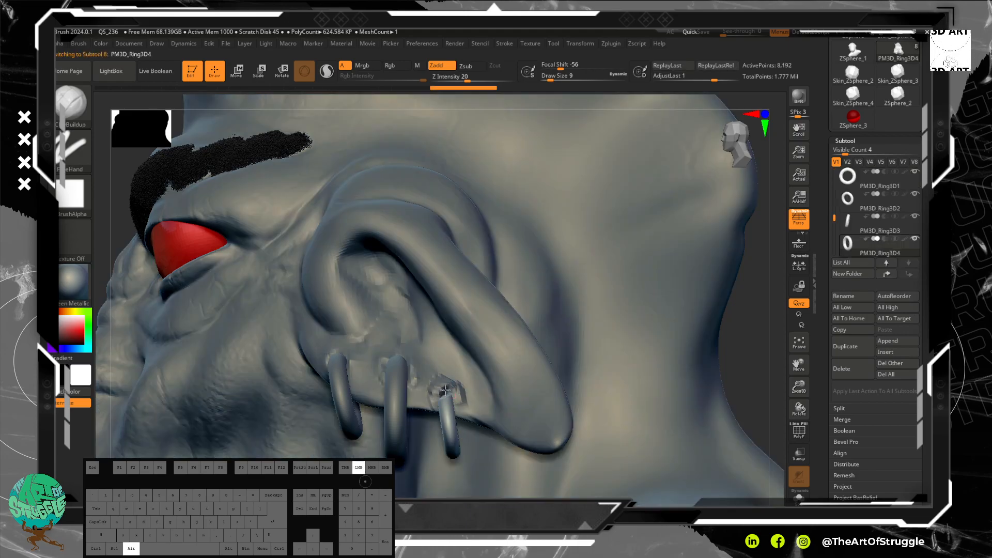
pyautogui.press('ctrl')
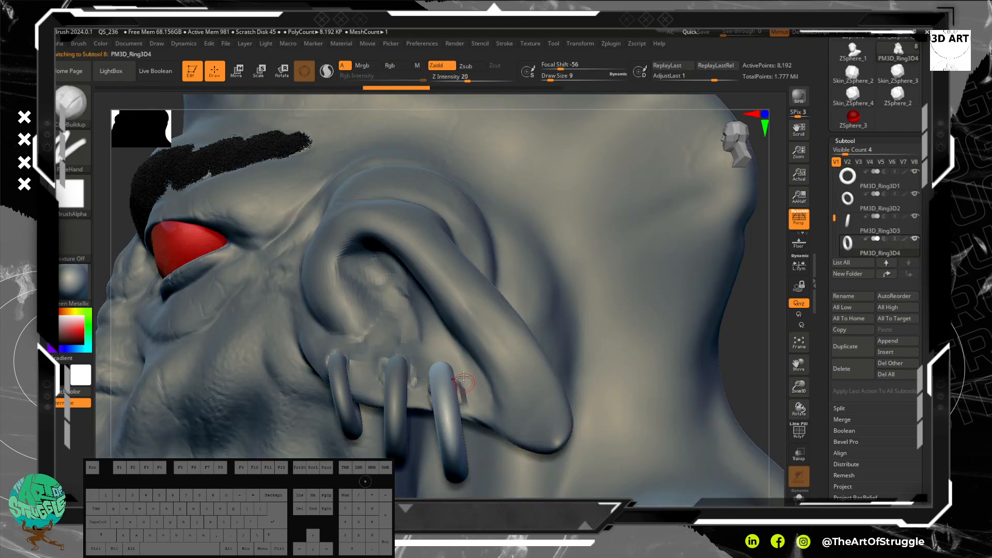
pyautogui.moveTo(418, 90); pyautogui.dragTo(550, 89)
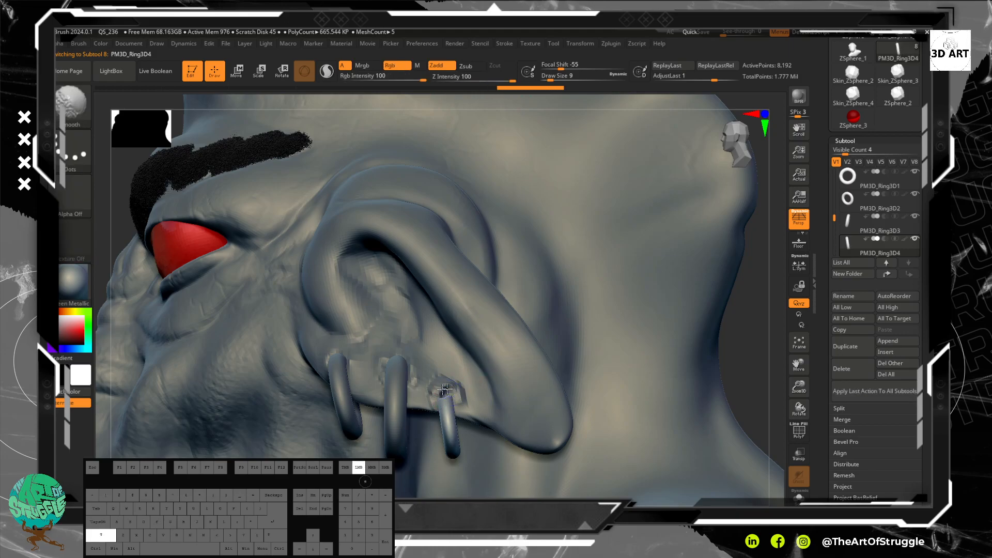
pyautogui.press('ctrl')
pyautogui.hotkey('ctrl', 'z')
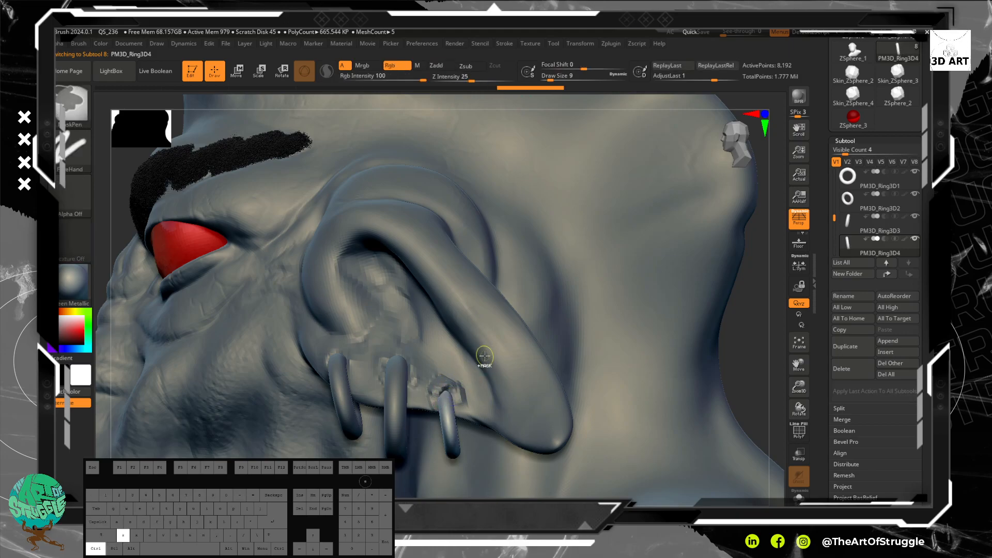
pyautogui.keyDown('alt'); pyautogui.click(457, 365); pyautogui.keyUp('alt')
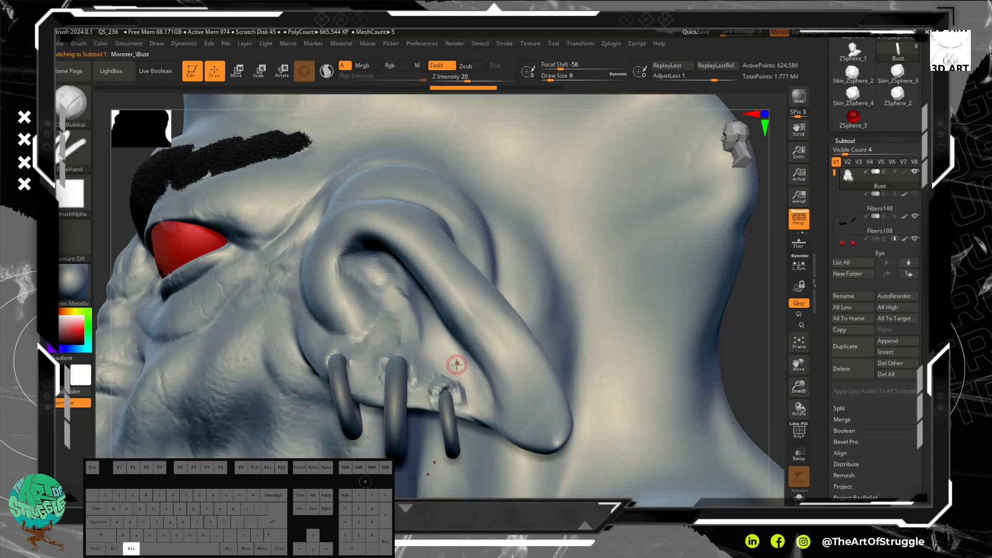
# Step: Smooth the skin around the rear and middle piercings, lowering the Smooth brush's Z Intensity to 17
pyautogui.moveTo(460, 396)
pyautogui.mouseDown()
pyautogui.moveTo(465, 410)
pyautogui.moveTo(455, 381)
pyautogui.moveTo(461, 410)
pyautogui.moveTo(434, 401)
pyautogui.moveTo(413, 375)
pyautogui.mouseUp()
pyautogui.keyDown('shift'); pyautogui.moveTo(411, 368); pyautogui.dragTo(408, 360); pyautogui.keyUp('shift')
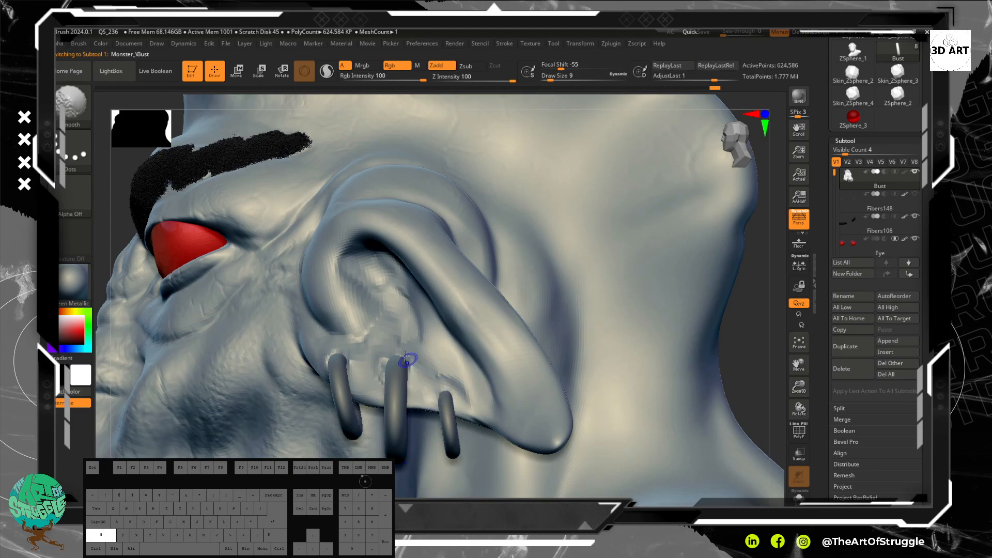
pyautogui.keyDown('shift'); pyautogui.moveTo(482, 78); pyautogui.dragTo(465, 79); pyautogui.keyUp('shift')
pyautogui.keyDown('shift'); pyautogui.moveTo(459, 400); pyautogui.dragTo(438, 393); pyautogui.keyUp('shift')
# Step: Set the ClayBuildup brush's Z Intensity to 6 and dab a small bump near the pointed ear tip
pyautogui.moveTo(466, 78); pyautogui.dragTo(452, 82)
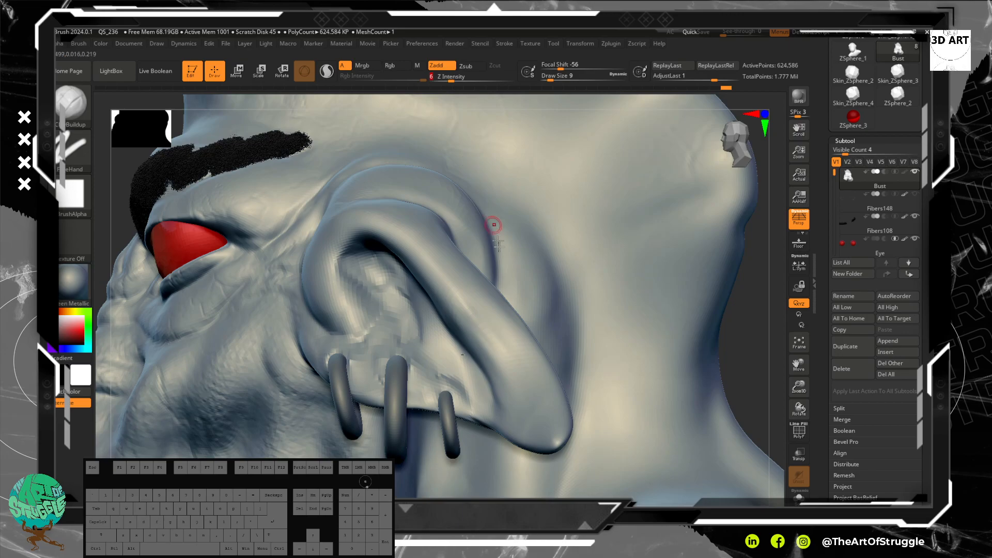
pyautogui.keyDown('alt'); pyautogui.moveTo(748, 393); pyautogui.dragTo(710, 396); pyautogui.keyUp('alt')
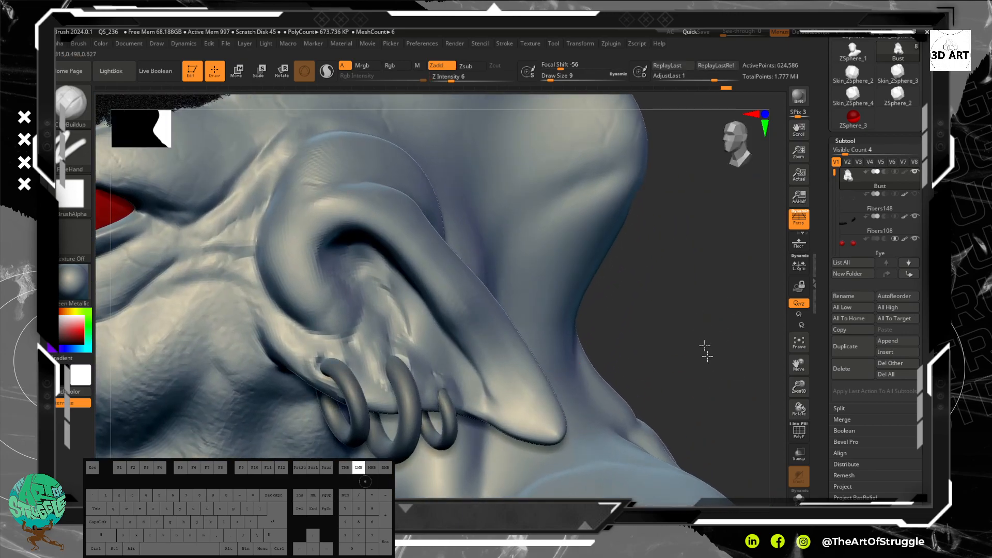
pyautogui.moveTo(707, 352); pyautogui.dragTo(648, 314)
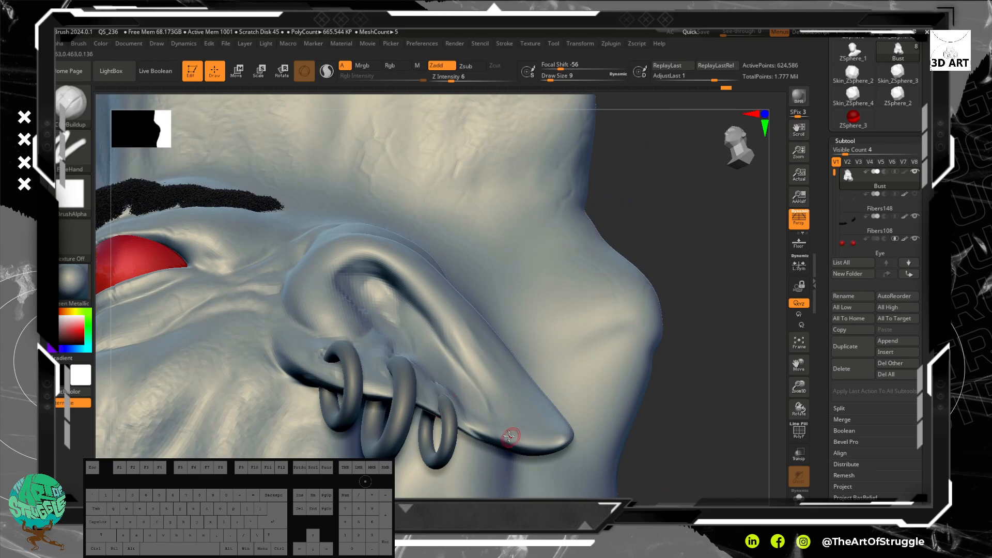
pyautogui.moveTo(686, 423)
pyautogui.keyDown('alt'); pyautogui.mouseDown()
pyautogui.moveTo(693, 386)
pyautogui.moveTo(693, 426)
pyautogui.mouseUp(); pyautogui.keyUp('alt')
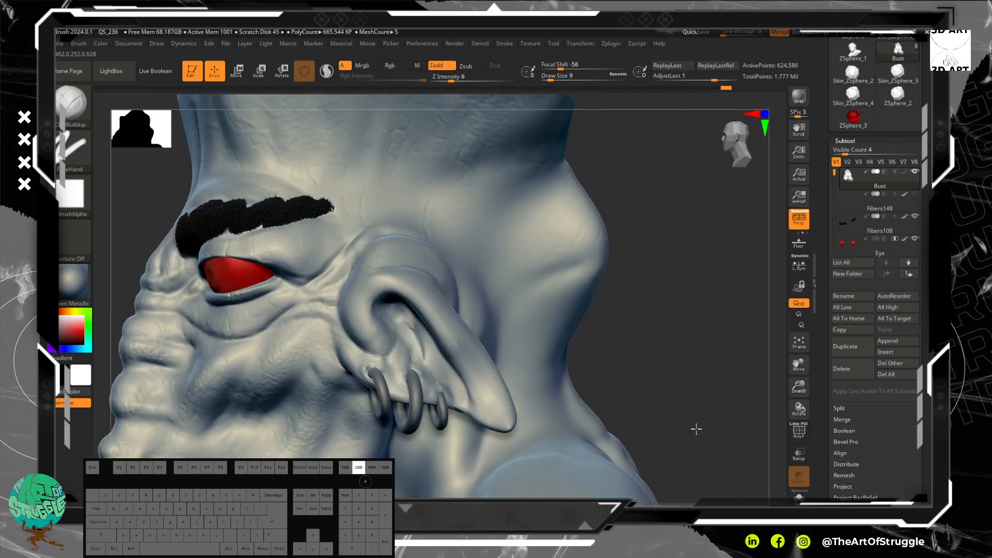
pyautogui.moveTo(480, 414)
pyautogui.keyDown('alt'); pyautogui.mouseDown()
pyautogui.moveTo(487, 410)
pyautogui.moveTo(479, 414)
pyautogui.mouseUp(); pyautogui.keyUp('alt')
pyautogui.keyDown('alt'); pyautogui.moveTo(479, 415); pyautogui.dragTo(484, 412); pyautogui.keyUp('alt')
pyautogui.moveTo(673, 384)
pyautogui.mouseDown()
pyautogui.moveTo(691, 324)
pyautogui.moveTo(488, 409)
pyautogui.mouseUp()
pyautogui.press('shift')
# Step: Dab two more small bumps higher up along the ear's outer rim and soften them with smoothing
pyautogui.moveTo(606, 389); pyautogui.dragTo(541, 365)
pyautogui.moveTo(480, 381); pyautogui.dragTo(481, 383)
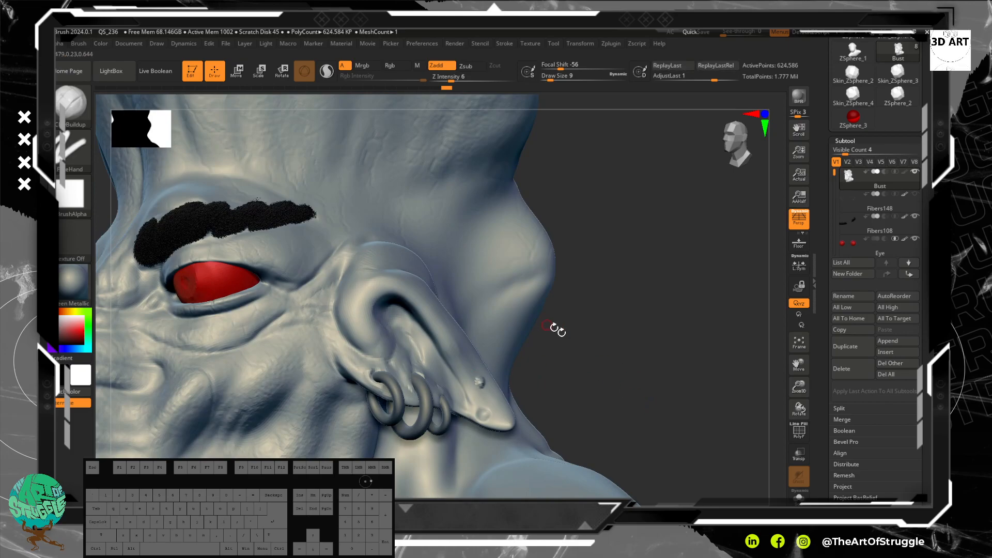
pyautogui.moveTo(469, 368); pyautogui.dragTo(467, 367)
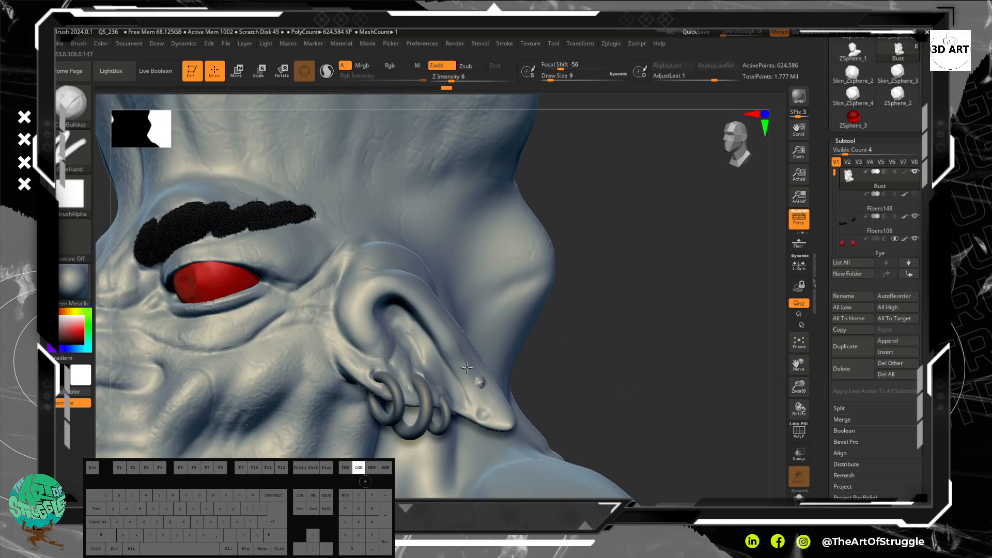
pyautogui.press('shift')
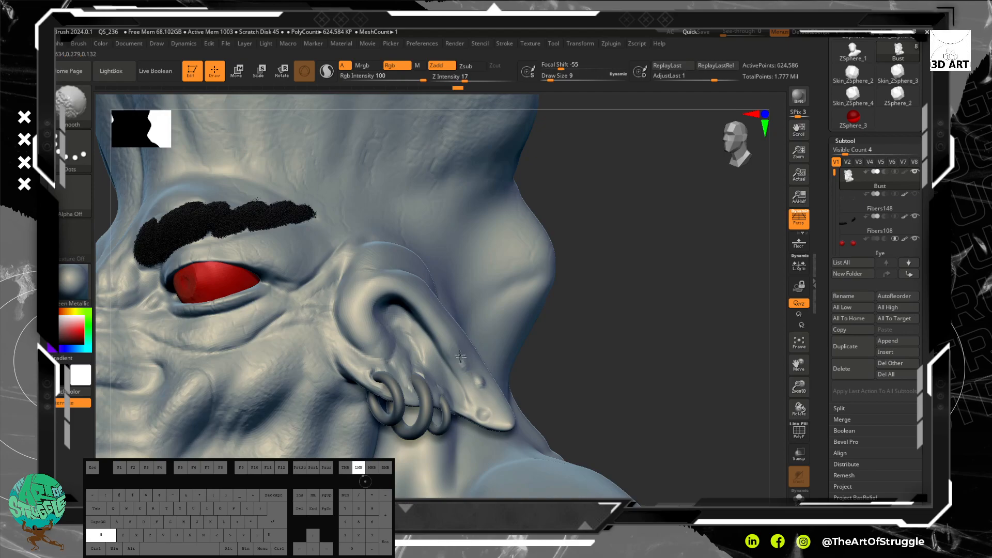
pyautogui.keyDown('shift'); pyautogui.moveTo(492, 391); pyautogui.dragTo(499, 402); pyautogui.keyUp('shift')
# Step: Try a stroke on the ear near its tip, undo it, and reduce the Draw Size to 6
pyautogui.moveTo(627, 377)
pyautogui.mouseDown()
pyautogui.moveTo(621, 466)
pyautogui.moveTo(621, 300)
pyautogui.moveTo(584, 305)
pyautogui.mouseUp()
pyautogui.moveTo(477, 304); pyautogui.dragTo(477, 304)
pyautogui.hotkey('ctrl', 'z')
pyautogui.moveTo(623, 255)
pyautogui.keyDown('alt'); pyautogui.mouseDown()
pyautogui.moveTo(625, 308)
pyautogui.moveTo(636, 215)
pyautogui.moveTo(610, 226)
pyautogui.moveTo(629, 328)
pyautogui.moveTo(476, 288)
pyautogui.moveTo(500, 301)
pyautogui.moveTo(484, 325)
pyautogui.moveTo(461, 311)
pyautogui.moveTo(504, 303)
pyautogui.moveTo(486, 308)
pyautogui.mouseUp(); pyautogui.keyUp('alt')
pyautogui.press('[')
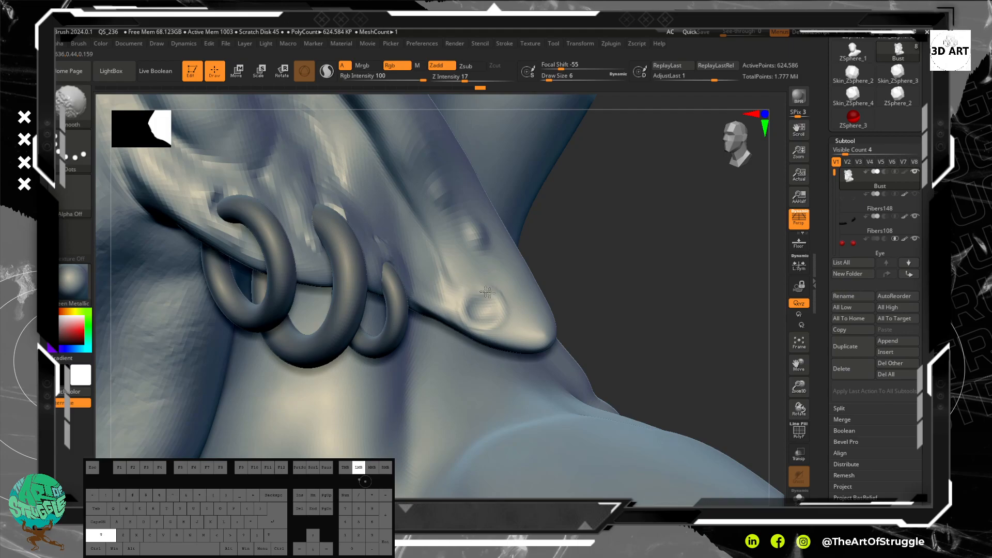
pyautogui.press('super')
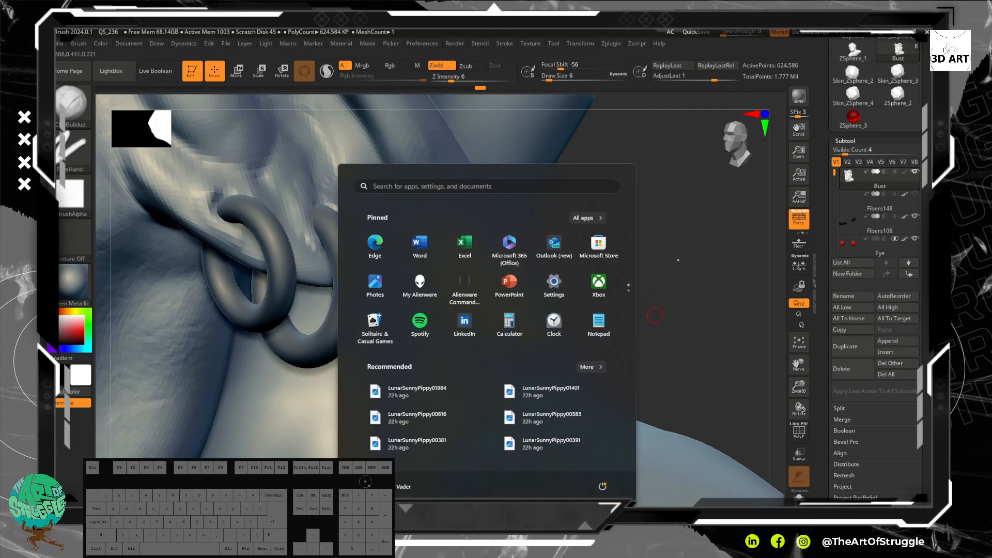
pyautogui.press('super')
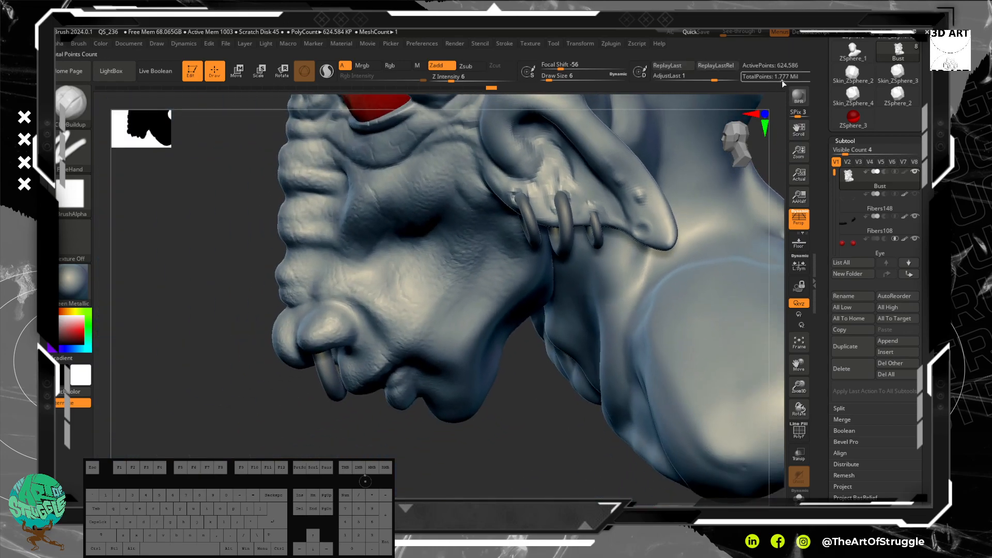
# Step: Build up the skin around the middle and front piercings on the opposite ear, the one without earrings
pyautogui.moveTo(228, 265); pyautogui.dragTo(241, 229)
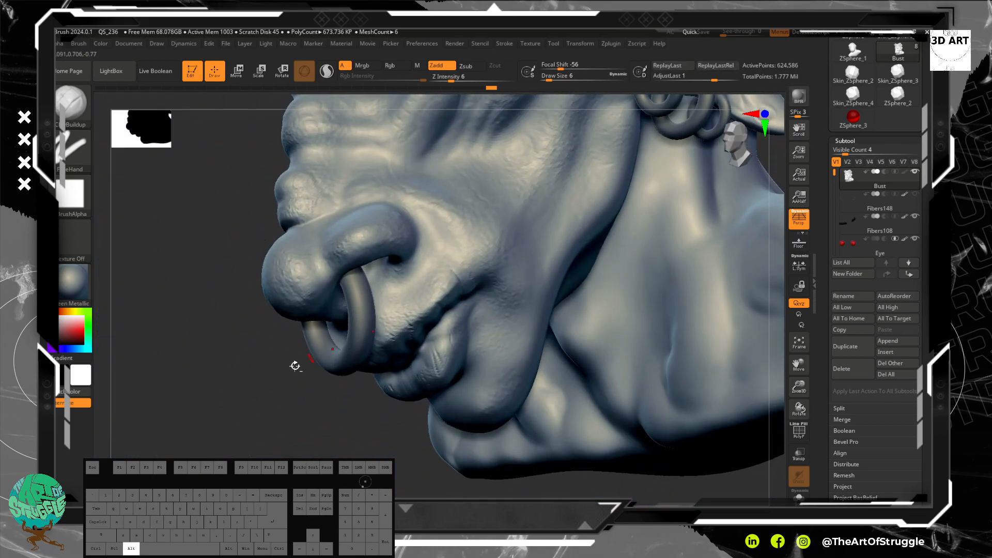
pyautogui.keyDown('alt'); pyautogui.moveTo(306, 361); pyautogui.dragTo(155, 270); pyautogui.keyUp('alt')
pyautogui.moveTo(366, 376); pyautogui.dragTo(359, 397)
pyautogui.moveTo(728, 120); pyautogui.dragTo(552, 314)
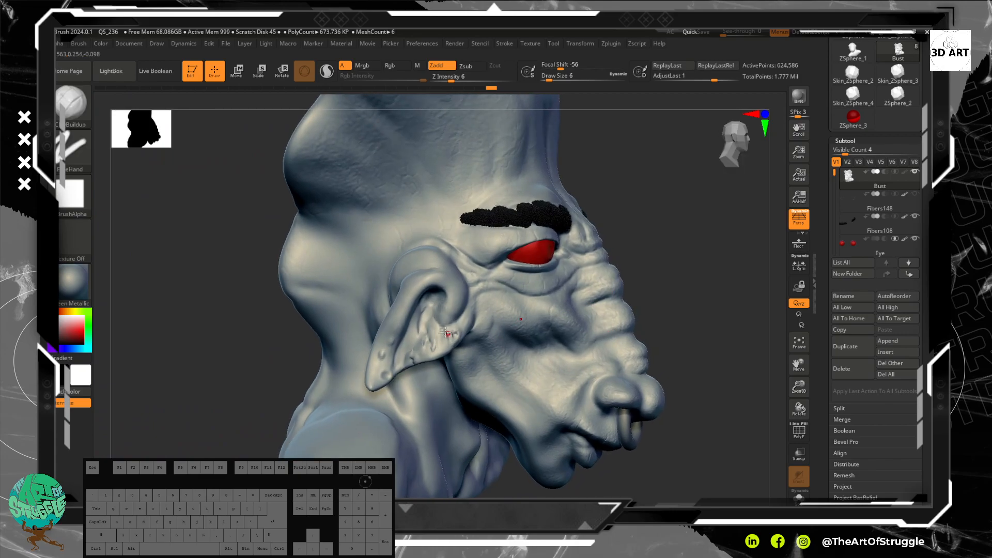
pyautogui.keyDown('alt'); pyautogui.moveTo(658, 250); pyautogui.dragTo(621, 328); pyautogui.keyUp('alt')
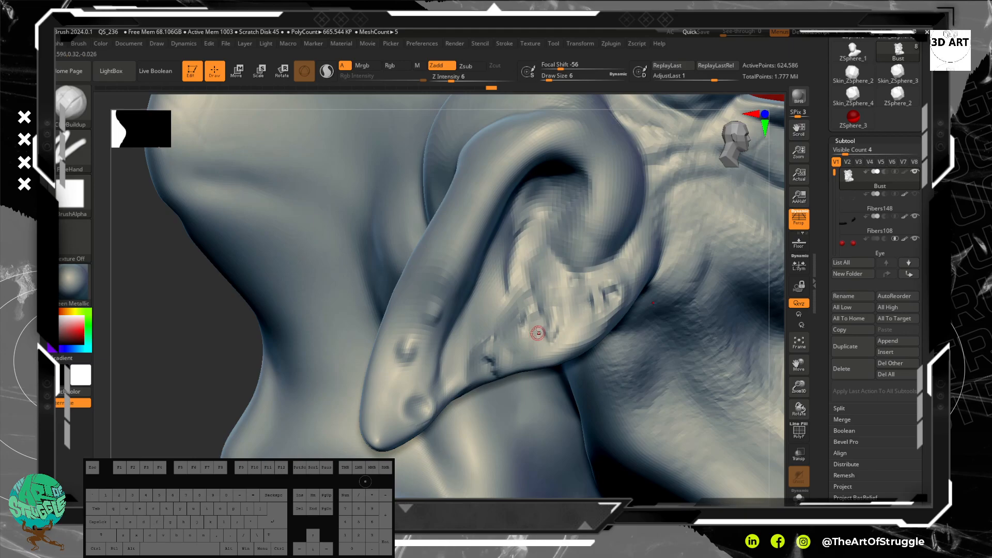
pyautogui.moveTo(517, 344)
pyautogui.mouseDown()
pyautogui.moveTo(536, 357)
pyautogui.moveTo(538, 323)
pyautogui.mouseUp()
pyautogui.press('shift')
pyautogui.keyDown('alt'); pyautogui.moveTo(615, 292); pyautogui.dragTo(608, 298); pyautogui.keyUp('alt')
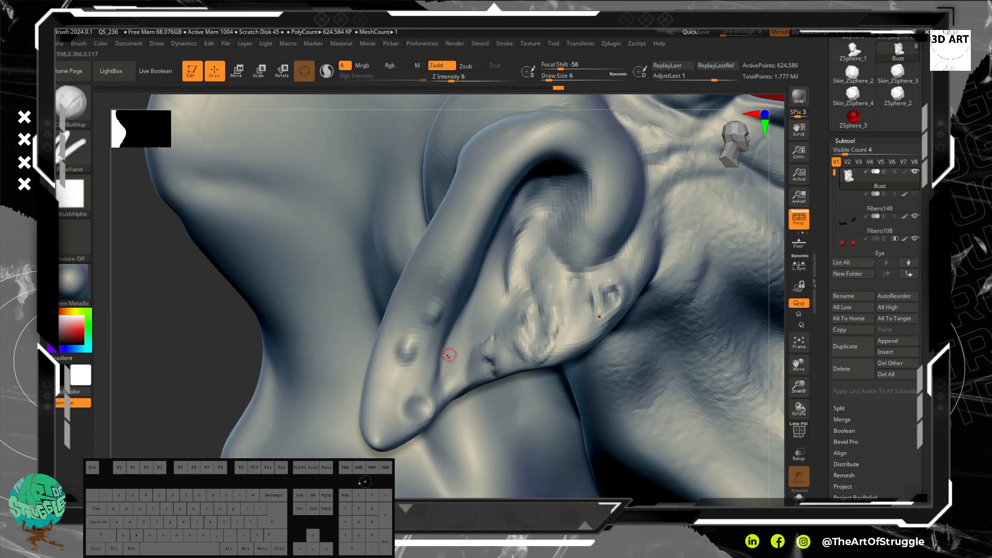
# Step: Deepen the three piercing holes in the ear without earrings and shape the skin around them with ClayBuildup
pyautogui.keyDown('alt'); pyautogui.moveTo(490, 365); pyautogui.dragTo(493, 368); pyautogui.keyUp('alt')
pyautogui.moveTo(548, 325)
pyautogui.keyDown('shift'); pyautogui.mouseDown()
pyautogui.moveTo(558, 332)
pyautogui.moveTo(518, 345)
pyautogui.mouseUp(); pyautogui.keyUp('shift')
pyautogui.moveTo(598, 304)
pyautogui.keyDown('shift'); pyautogui.mouseDown()
pyautogui.moveTo(598, 293)
pyautogui.moveTo(624, 307)
pyautogui.mouseUp(); pyautogui.keyUp('shift')
pyautogui.moveTo(590, 344)
pyautogui.keyDown('shift'); pyautogui.mouseDown()
pyautogui.moveTo(531, 337)
pyautogui.moveTo(539, 317)
pyautogui.moveTo(552, 321)
pyautogui.moveTo(553, 345)
pyautogui.moveTo(535, 355)
pyautogui.mouseUp(); pyautogui.keyUp('shift')
pyautogui.moveTo(552, 320)
pyautogui.keyDown('shift'); pyautogui.mouseDown()
pyautogui.moveTo(546, 351)
pyautogui.moveTo(536, 332)
pyautogui.moveTo(549, 336)
pyautogui.moveTo(537, 332)
pyautogui.mouseUp(); pyautogui.keyUp('shift')
pyautogui.keyDown('alt'); pyautogui.moveTo(482, 369); pyautogui.dragTo(485, 365); pyautogui.keyUp('alt')
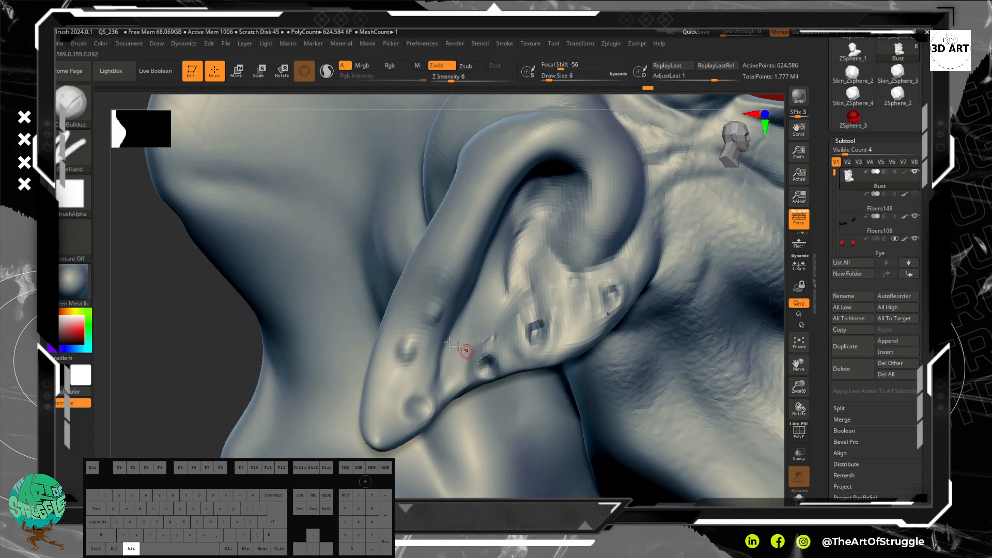
# Step: Touch up the two upper bumps on the outer rim of the ear without earrings, undoing one stroke
pyautogui.moveTo(408, 356)
pyautogui.keyDown('shift'); pyautogui.mouseDown()
pyautogui.moveTo(409, 344)
pyautogui.moveTo(405, 350)
pyautogui.mouseUp(); pyautogui.keyUp('shift')
pyautogui.keyDown('alt'); pyautogui.moveTo(412, 343); pyautogui.dragTo(402, 356); pyautogui.keyUp('alt')
pyautogui.hotkey('ctrl', 'z')
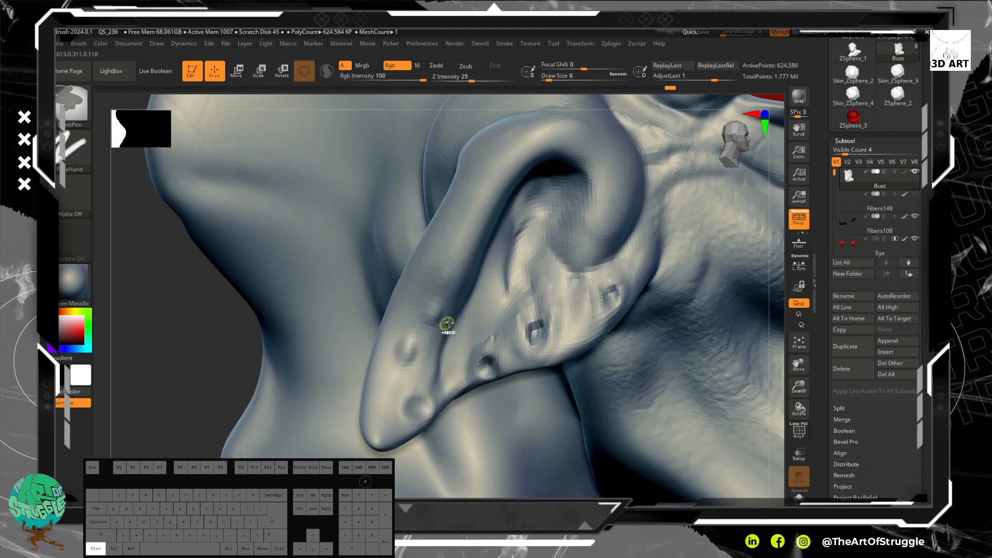
pyautogui.keyDown('alt'); pyautogui.moveTo(434, 313); pyautogui.dragTo(438, 316); pyautogui.keyUp('alt')
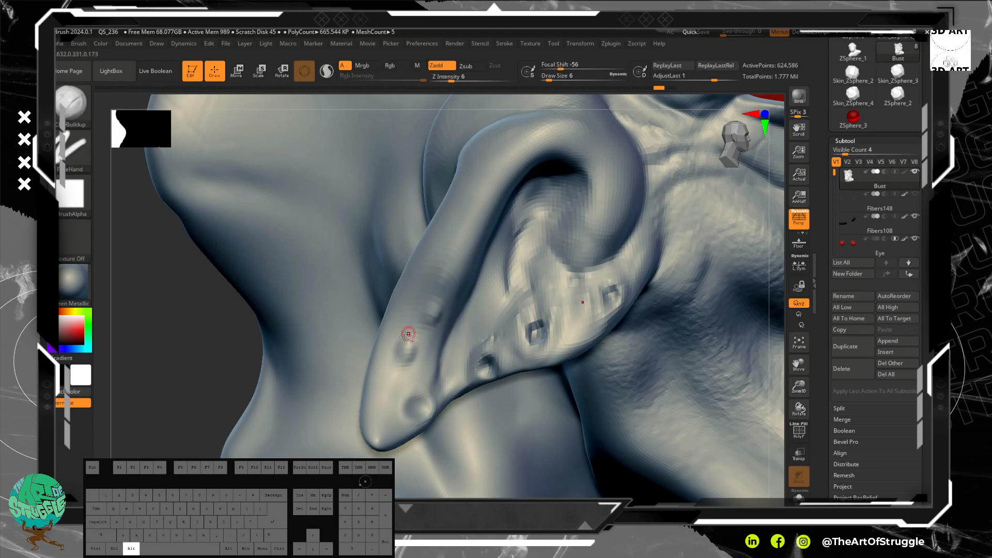
pyautogui.moveTo(410, 353)
pyautogui.keyDown('shift'); pyautogui.mouseDown()
pyautogui.moveTo(428, 319)
pyautogui.moveTo(394, 358)
pyautogui.mouseUp(); pyautogui.keyUp('shift')
# Step: Select PM3D_Ring3D2 and merge it down with PM3D_Ring3D3 and PM3D_Ring3D4 into one earring subtool
pyautogui.moveTo(175, 356)
pyautogui.keyDown('alt'); pyautogui.mouseDown()
pyautogui.moveTo(170, 341)
pyautogui.moveTo(244, 265)
pyautogui.mouseUp(); pyautogui.keyUp('alt')
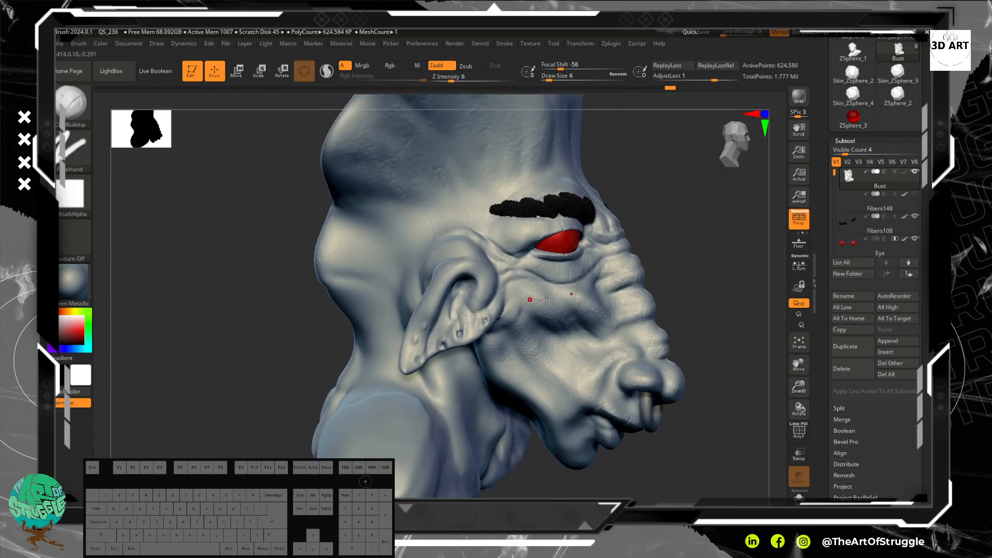
pyautogui.moveTo(692, 308); pyautogui.dragTo(651, 307)
pyautogui.keyDown('alt'); pyautogui.moveTo(725, 336); pyautogui.dragTo(649, 254); pyautogui.keyUp('alt')
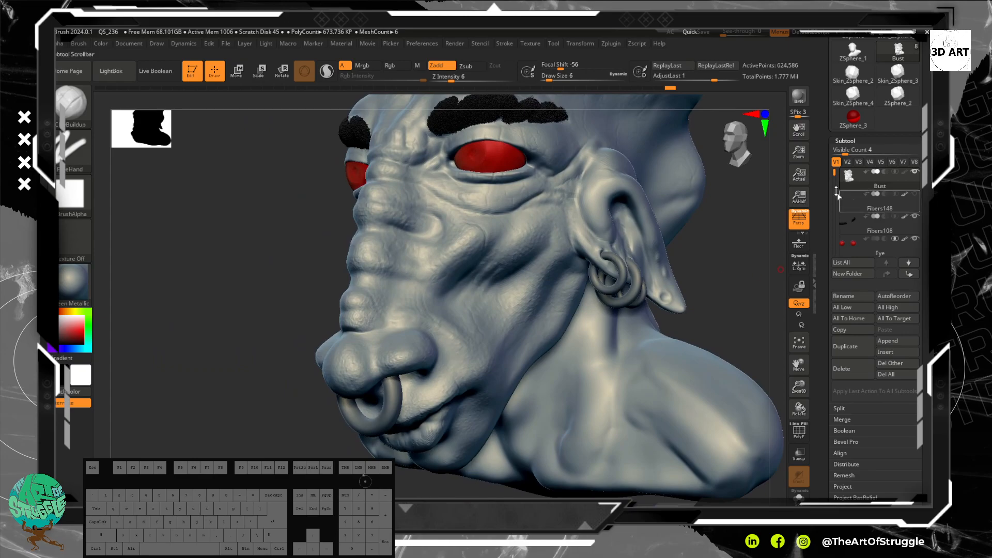
pyautogui.keyDown('alt'); pyautogui.click(619, 261); pyautogui.keyUp('alt')
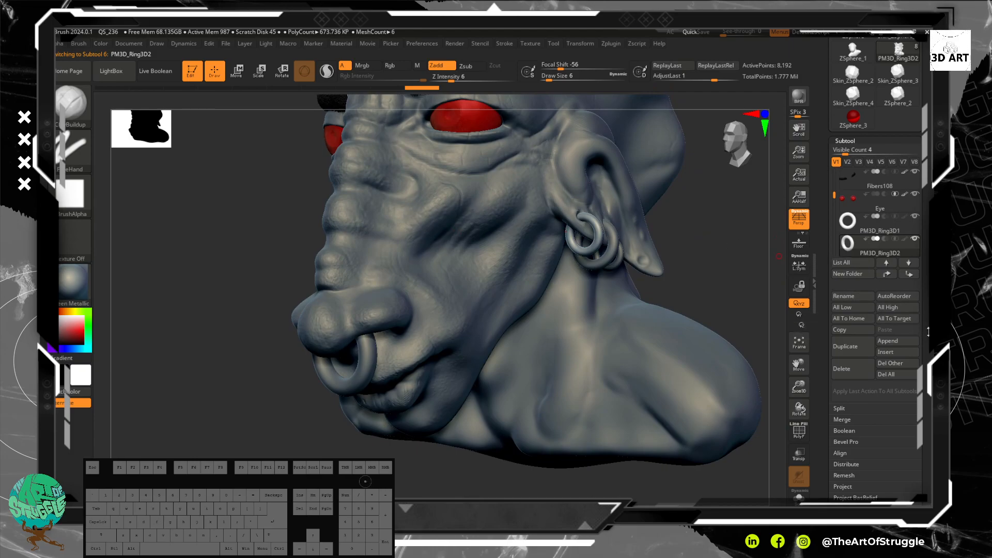
pyautogui.scroll(-3, 928, 331)
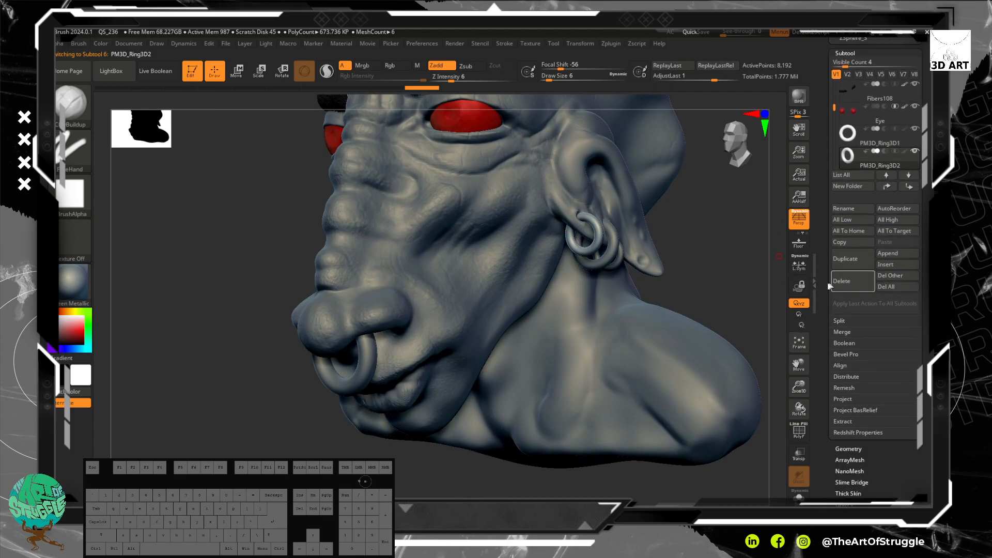
pyautogui.click(859, 334)
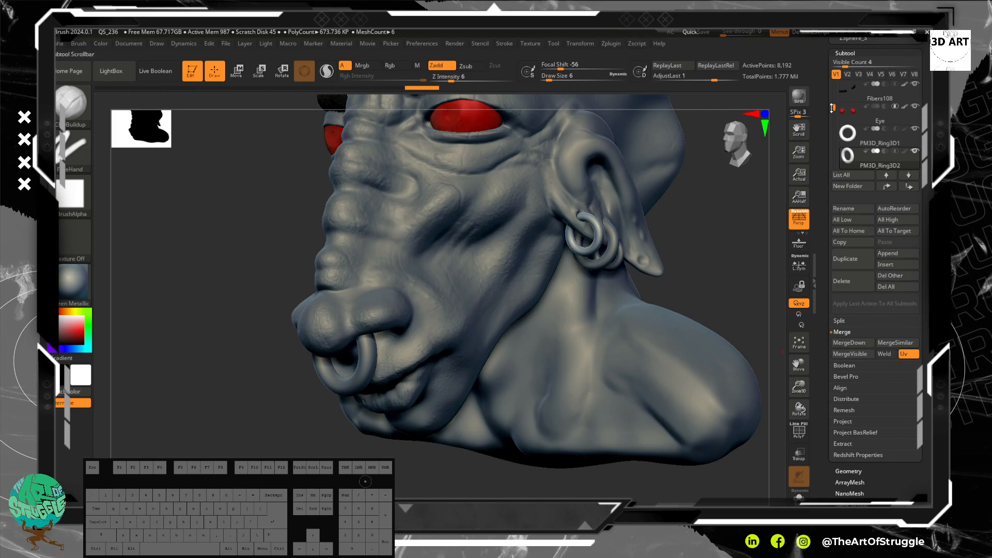
pyautogui.moveTo(834, 107); pyautogui.dragTo(833, 120)
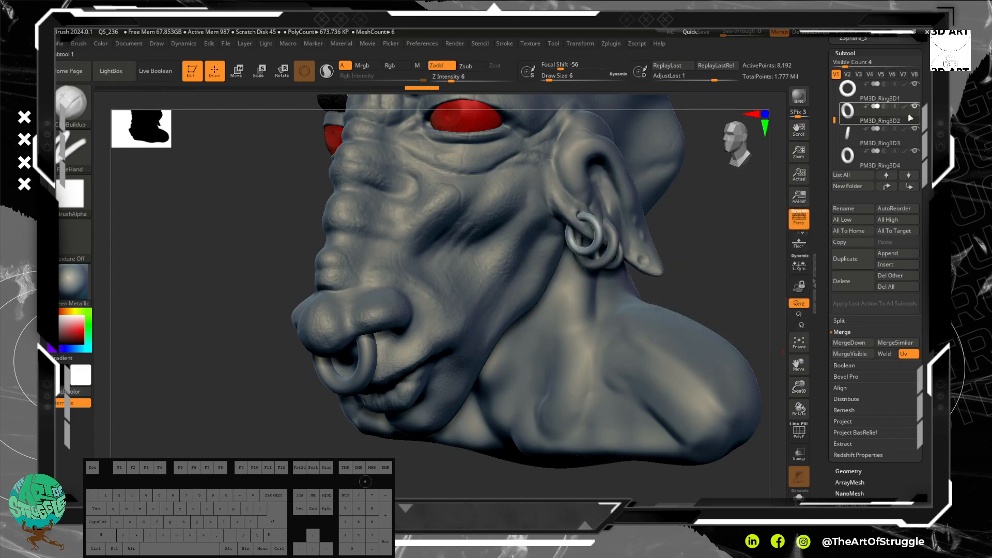
pyautogui.click(861, 343)
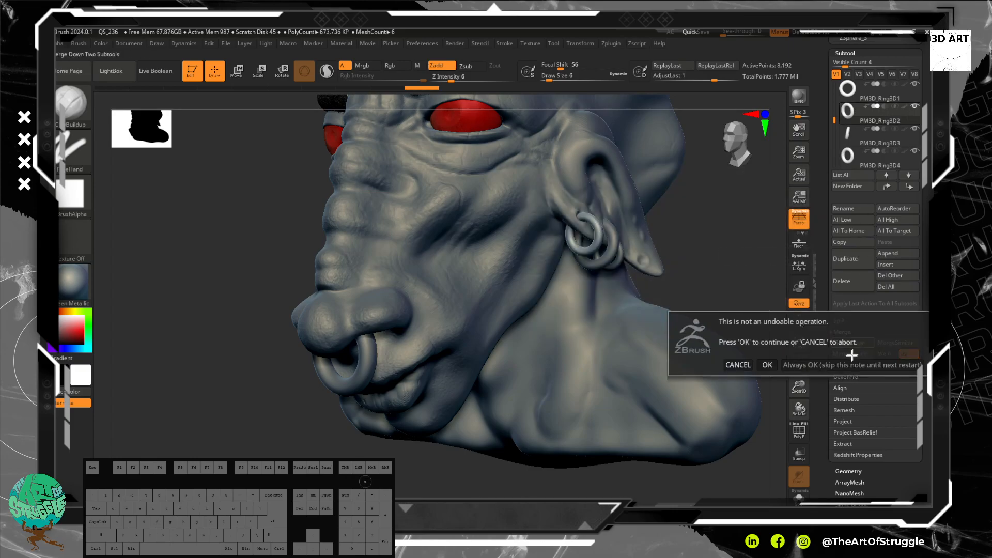
pyautogui.click(767, 366)
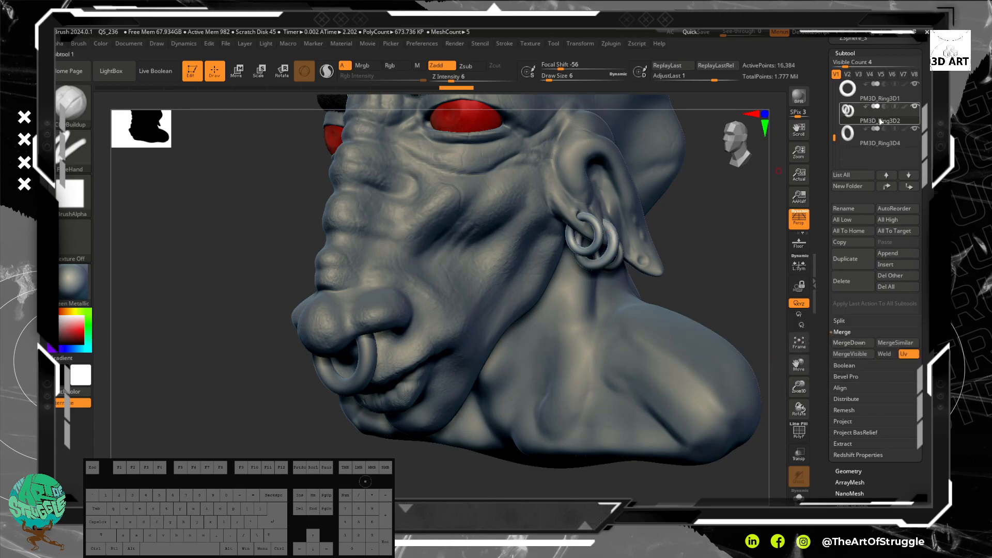
pyautogui.click(860, 345)
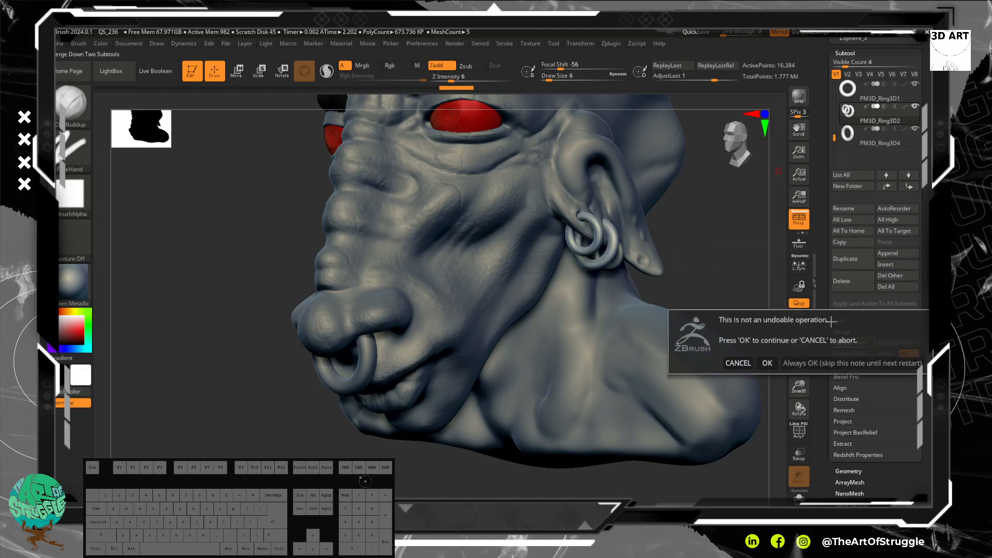
pyautogui.click(768, 363)
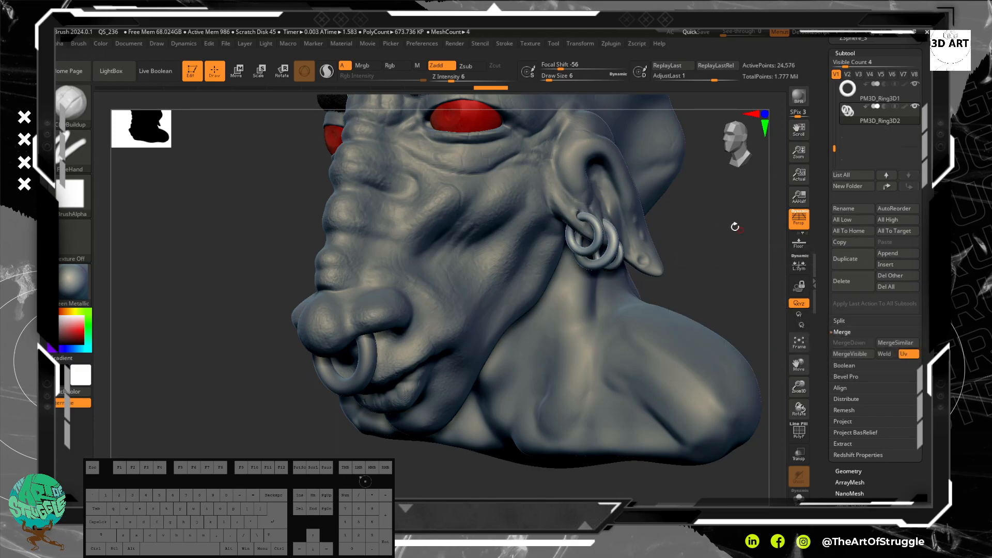
# Step: Mirror the merged earrings to the other ear across the X axis with SubTool Master, merging into one SubTool
pyautogui.moveTo(700, 279)
pyautogui.mouseDown()
pyautogui.moveTo(652, 284)
pyautogui.moveTo(702, 286)
pyautogui.moveTo(733, 215)
pyautogui.moveTo(705, 280)
pyautogui.moveTo(747, 265)
pyautogui.mouseUp()
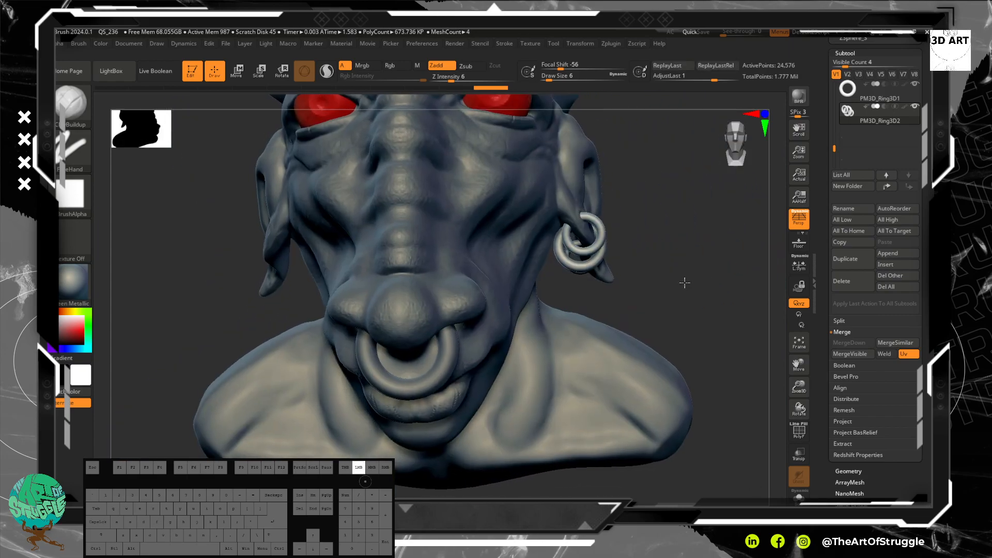
pyautogui.moveTo(685, 283); pyautogui.dragTo(686, 280)
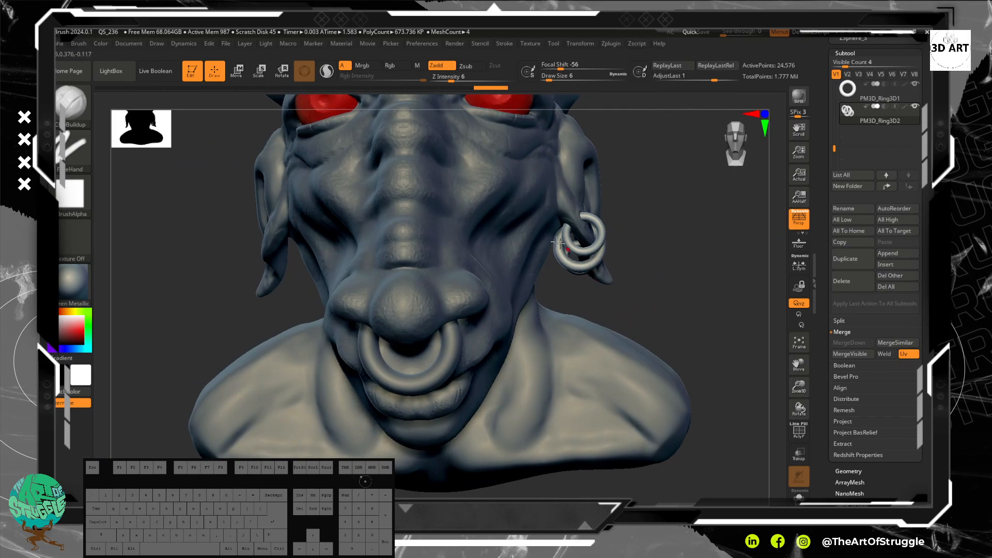
pyautogui.click(612, 44)
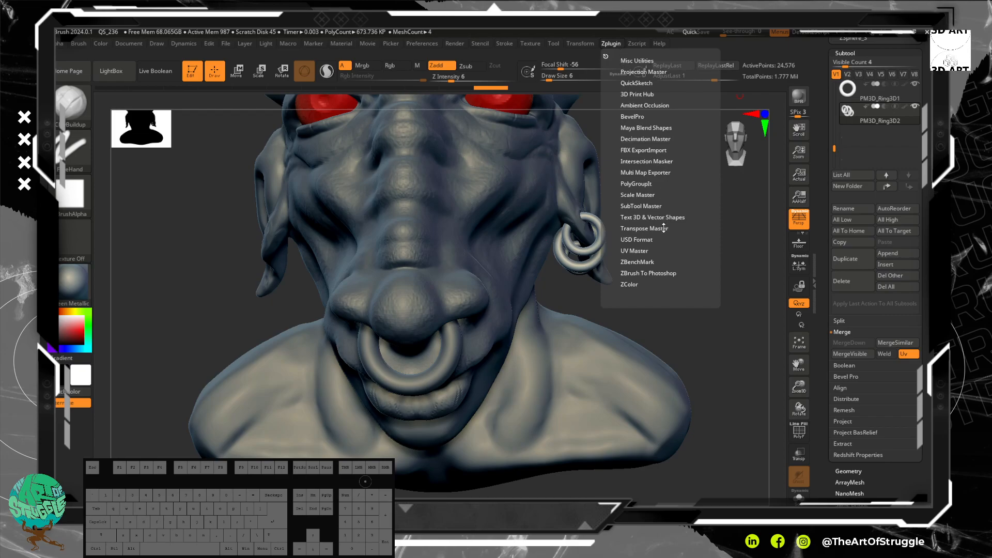
pyautogui.click(654, 208)
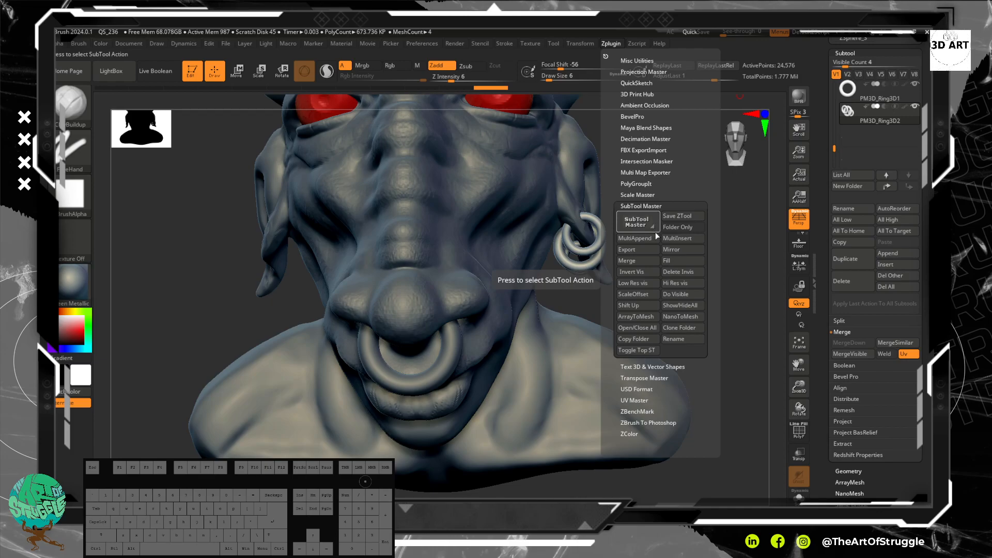
pyautogui.click(676, 250)
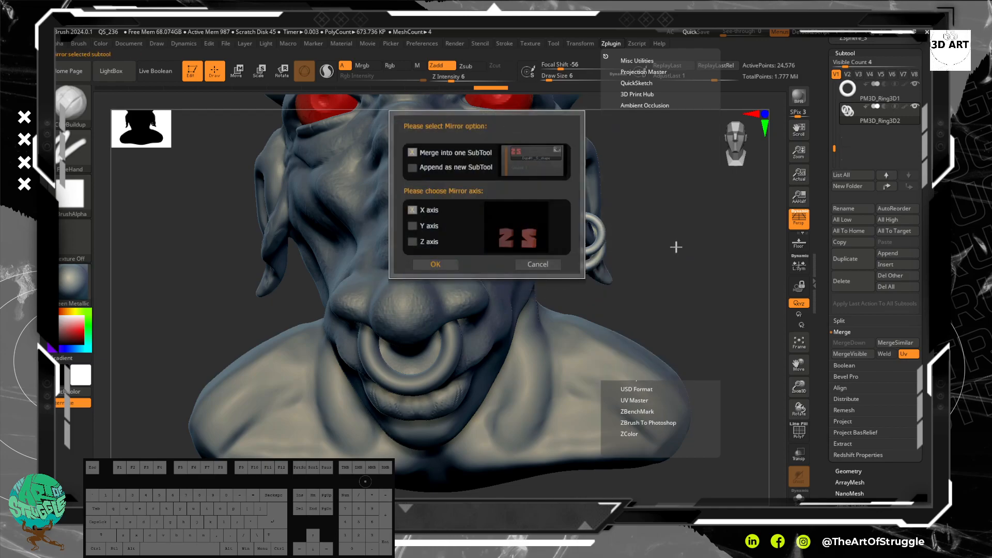
pyautogui.click(439, 265)
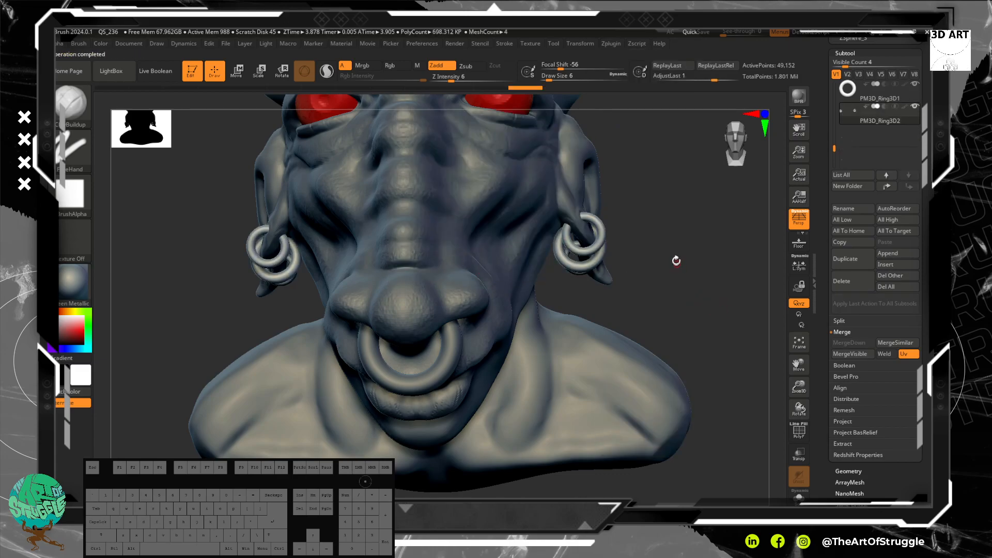
# Step: Examine the mirrored earrings and the nose ring from the front and side, selecting the nose ring
pyautogui.moveTo(681, 266)
pyautogui.mouseDown()
pyautogui.moveTo(748, 284)
pyautogui.moveTo(700, 204)
pyautogui.moveTo(712, 215)
pyautogui.moveTo(654, 208)
pyautogui.moveTo(683, 228)
pyautogui.moveTo(678, 268)
pyautogui.moveTo(703, 301)
pyautogui.moveTo(690, 281)
pyautogui.moveTo(716, 354)
pyautogui.moveTo(680, 347)
pyautogui.moveTo(729, 317)
pyautogui.moveTo(710, 331)
pyautogui.mouseUp()
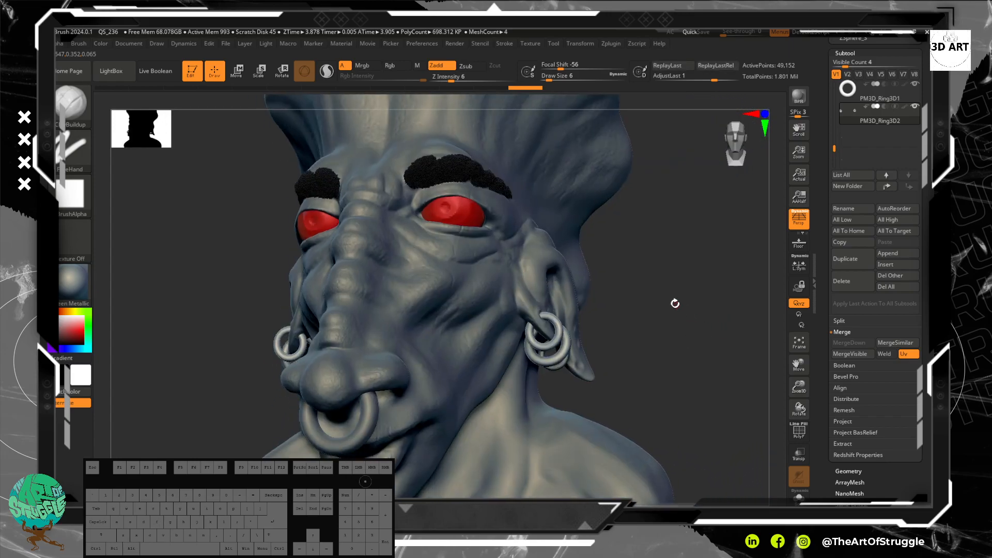
pyautogui.moveTo(656, 273)
pyautogui.keyDown('alt'); pyautogui.mouseDown()
pyautogui.moveTo(691, 261)
pyautogui.moveTo(676, 272)
pyautogui.mouseUp(); pyautogui.keyUp('alt')
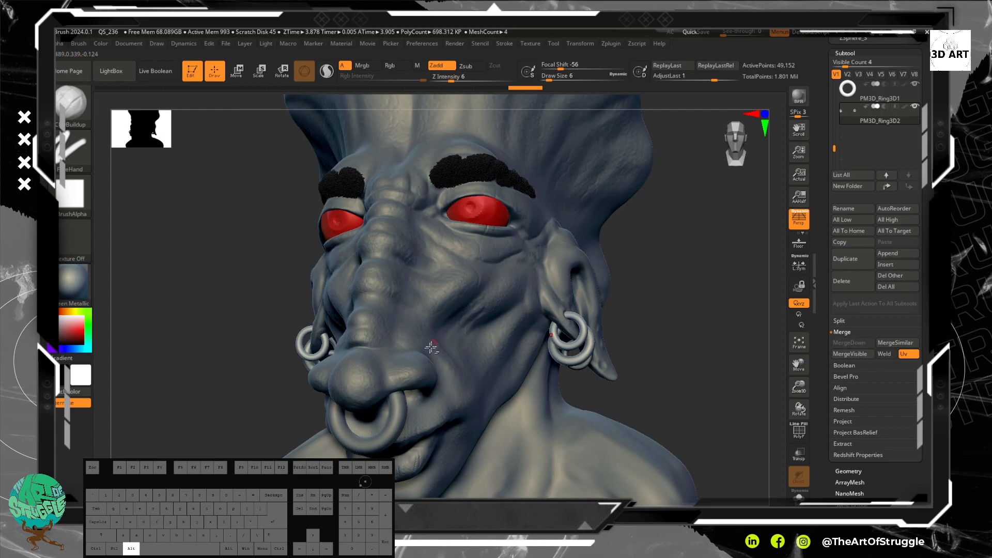
pyautogui.keyDown('alt'); pyautogui.click(399, 402); pyautogui.keyUp('alt')
pyautogui.keyDown('alt'); pyautogui.moveTo(654, 340); pyautogui.dragTo(672, 310); pyautogui.keyUp('alt')
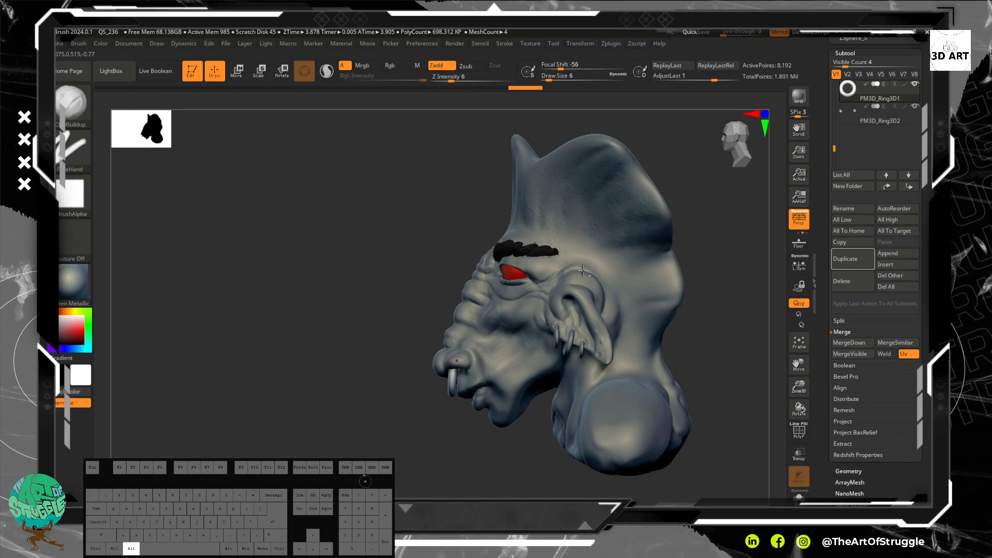
pyautogui.moveTo(755, 318)
pyautogui.keyDown('alt'); pyautogui.mouseDown()
pyautogui.moveTo(650, 282)
pyautogui.moveTo(588, 319)
pyautogui.mouseUp(); pyautogui.keyUp('alt')
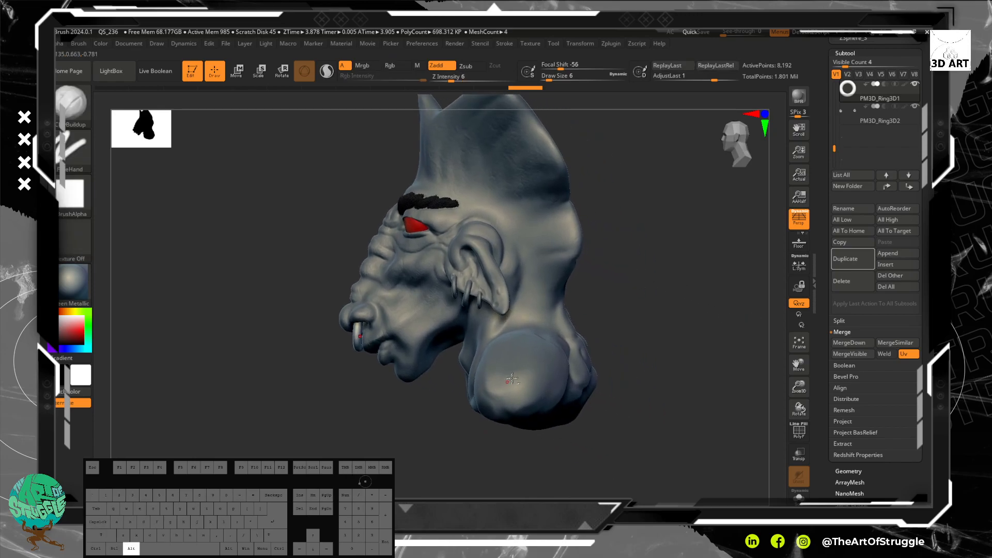
pyautogui.moveTo(653, 267)
pyautogui.keyDown('alt'); pyautogui.mouseDown()
pyautogui.moveTo(664, 317)
pyautogui.moveTo(657, 292)
pyautogui.moveTo(602, 282)
pyautogui.mouseUp(); pyautogui.keyUp('alt')
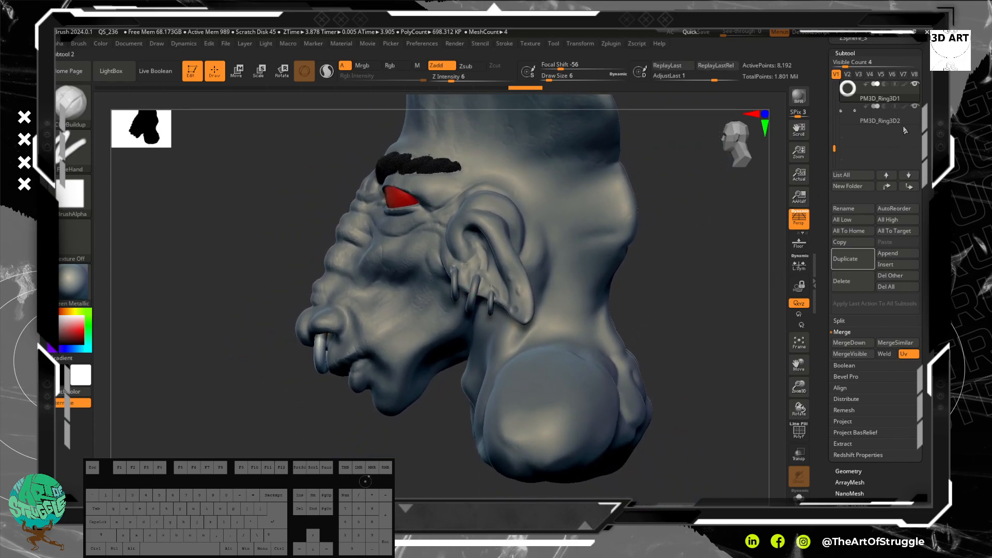
# Step: Switch the active subtool to the bust, to the merged earrings and back to the bust
pyautogui.moveTo(835, 148); pyautogui.dragTo(836, 92)
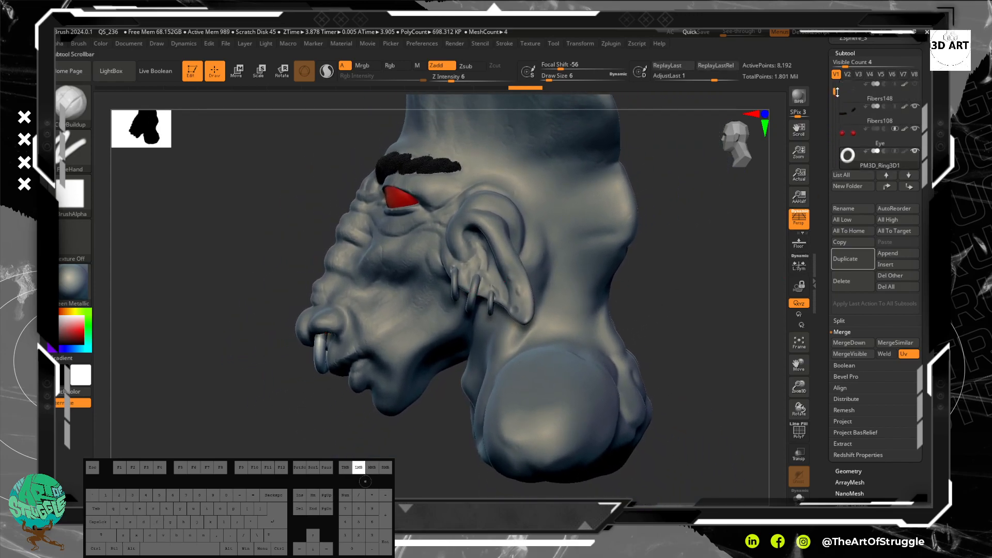
pyautogui.keyDown('alt'); pyautogui.click(615, 310); pyautogui.keyUp('alt')
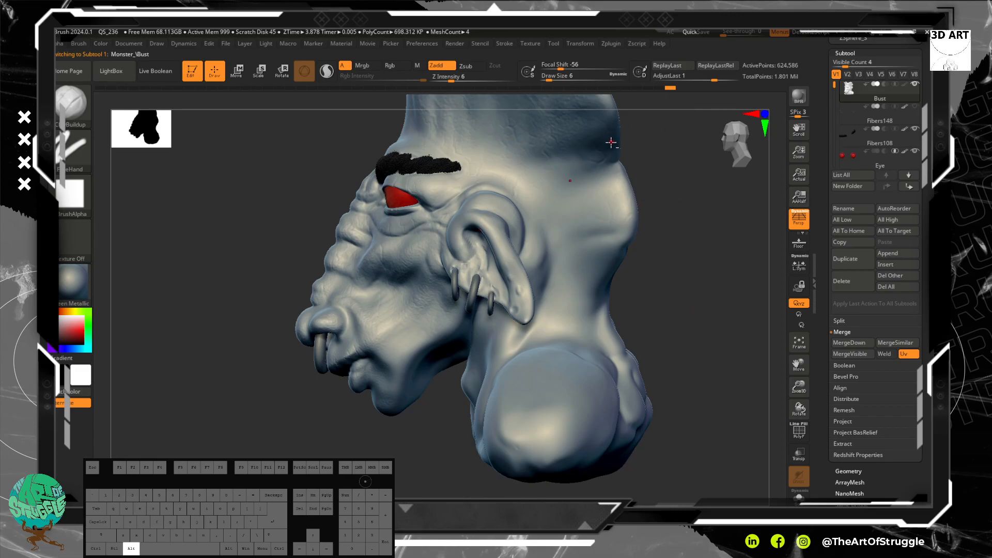
pyautogui.keyDown('alt'); pyautogui.click(477, 288); pyautogui.keyUp('alt')
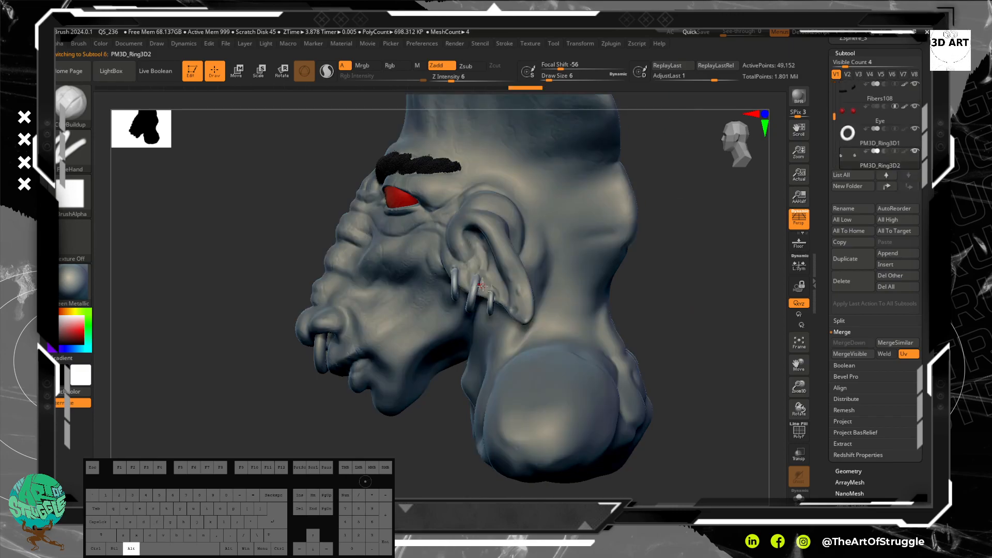
pyautogui.keyDown('alt'); pyautogui.click(509, 288); pyautogui.keyUp('alt')
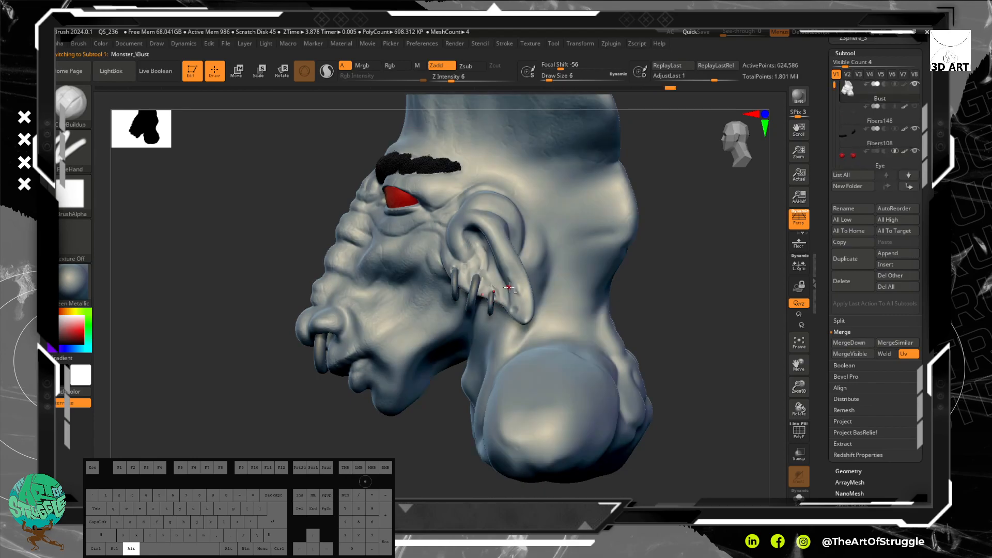
# Step: Switch the active subtool between the eye, the merged earrings and the bust, ending on the bust
pyautogui.keyDown('alt'); pyautogui.click(404, 197); pyautogui.keyUp('alt')
pyautogui.keyDown('alt'); pyautogui.click(557, 183); pyautogui.keyUp('alt')
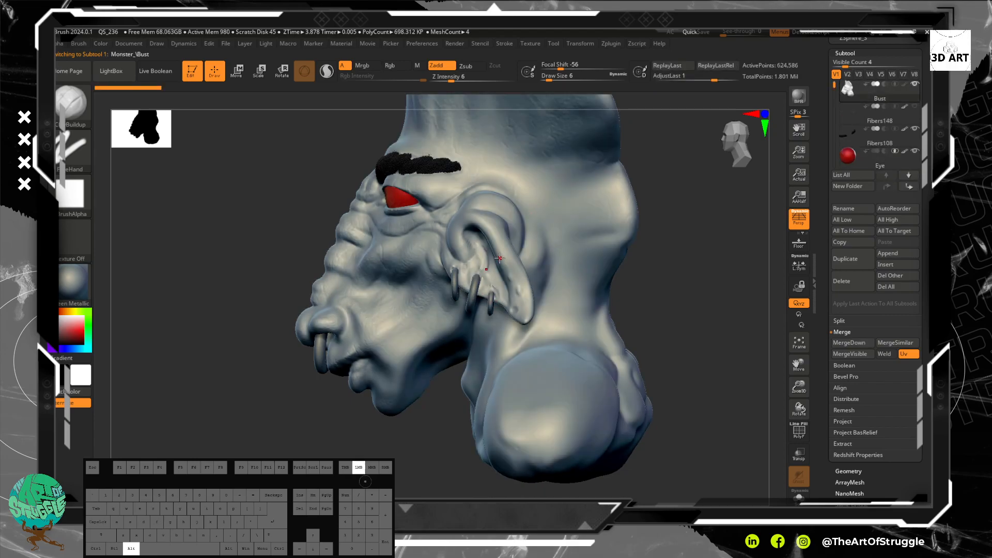
pyautogui.keyDown('alt'); pyautogui.click(481, 288); pyautogui.keyUp('alt')
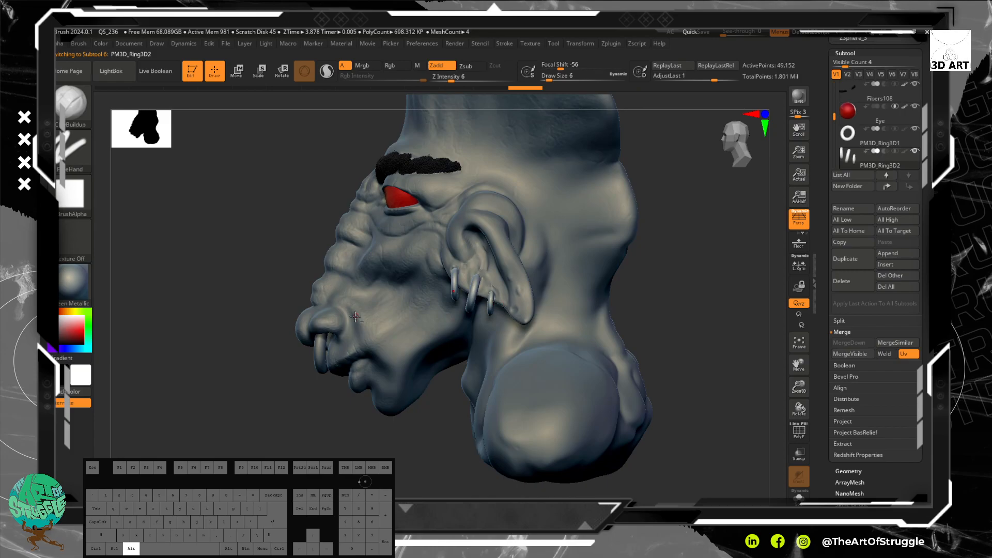
pyautogui.keyDown('alt'); pyautogui.click(450, 270); pyautogui.keyUp('alt')
pyautogui.keyDown('alt'); pyautogui.click(396, 200); pyautogui.keyUp('alt')
pyautogui.keyDown('alt'); pyautogui.click(483, 193); pyautogui.keyUp('alt')
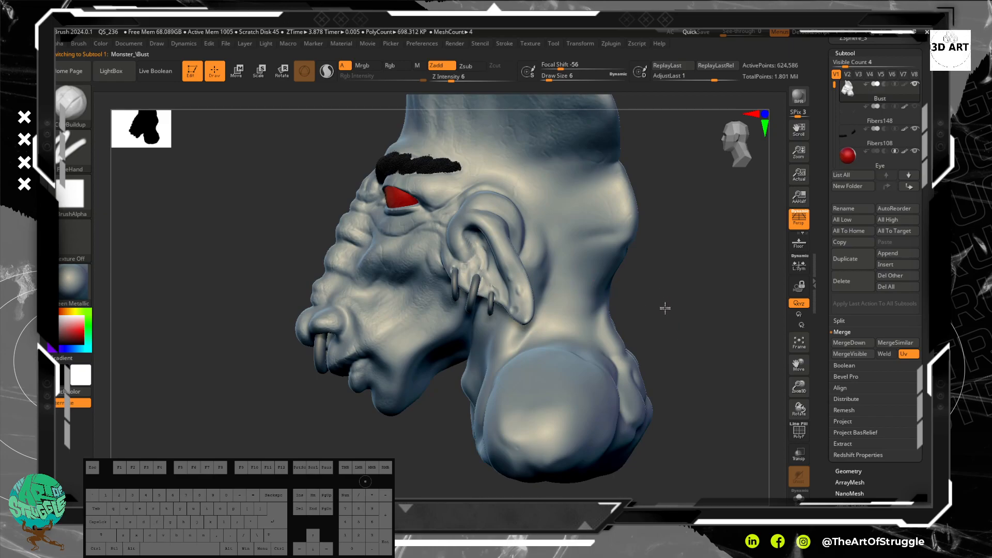
pyautogui.moveTo(833, 86)
pyautogui.mouseDown()
pyautogui.moveTo(833, 107)
pyautogui.moveTo(832, 82)
pyautogui.mouseUp()
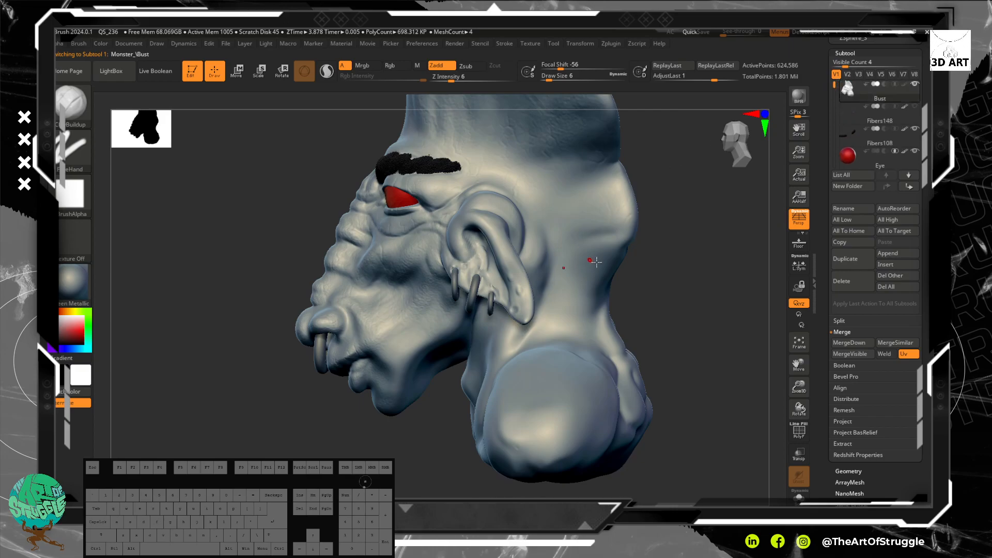
pyautogui.moveTo(660, 306)
pyautogui.mouseDown()
pyautogui.moveTo(703, 298)
pyautogui.moveTo(661, 281)
pyautogui.moveTo(678, 254)
pyautogui.moveTo(700, 282)
pyautogui.mouseUp()
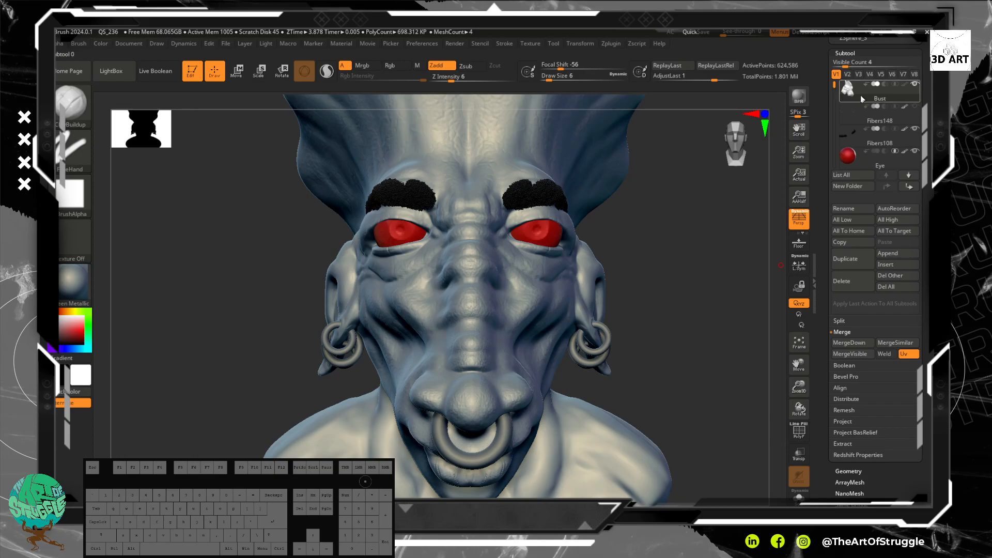
# Step: Display the polyframe on the bust and divide its geometry to subdivision level 3
pyautogui.scroll(-5, 921, 274)
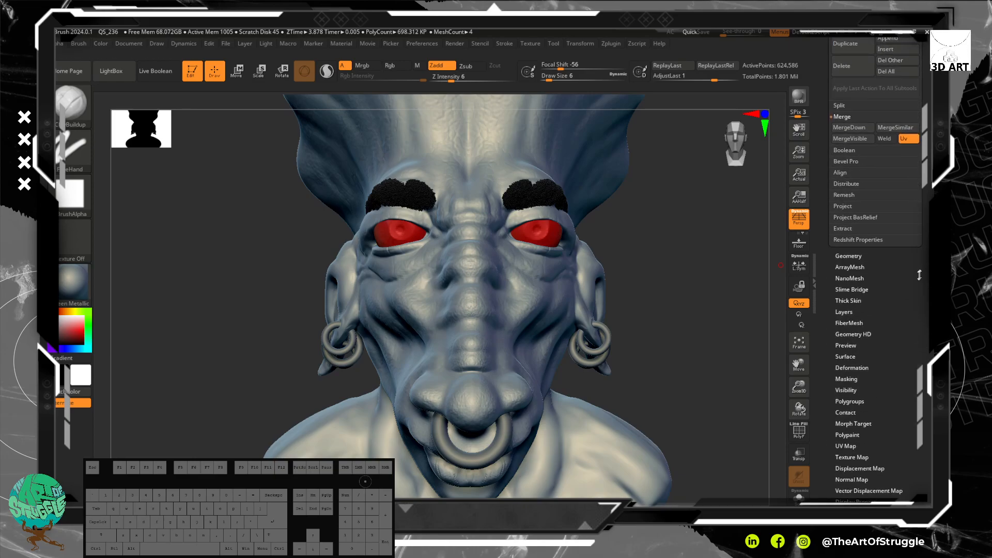
pyautogui.click(850, 255)
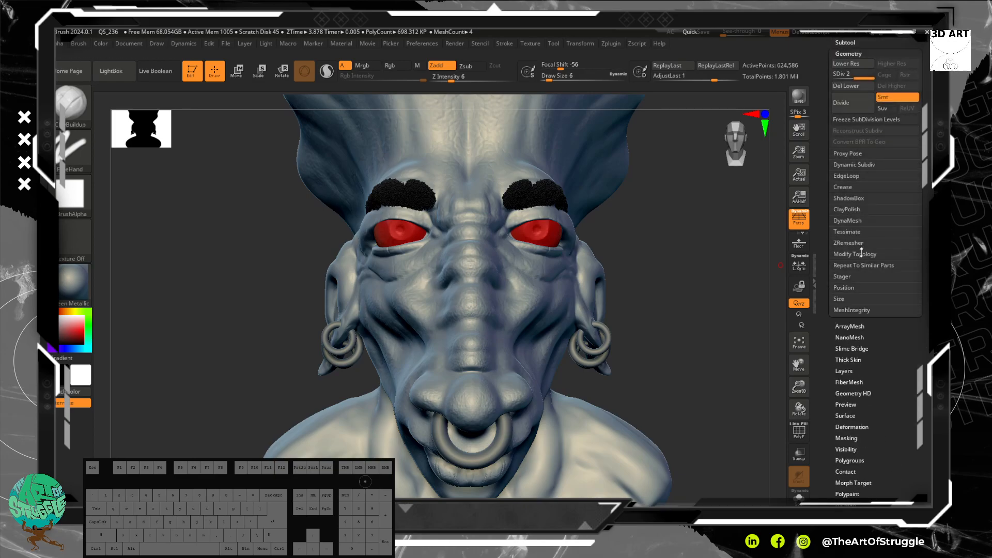
pyautogui.moveTo(735, 293); pyautogui.dragTo(775, 409)
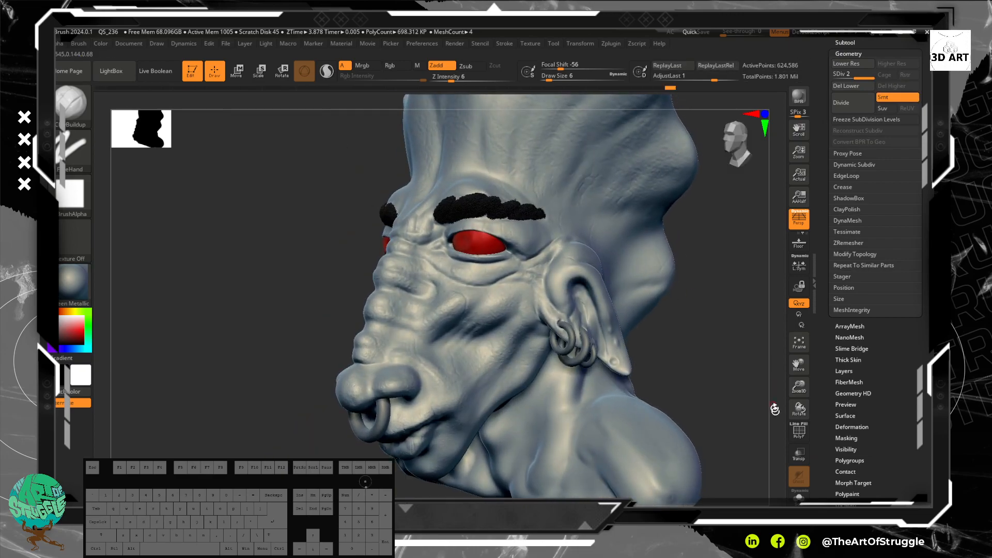
pyautogui.click(803, 439)
pyautogui.keyDown('alt'); pyautogui.moveTo(713, 321); pyautogui.dragTo(753, 360); pyautogui.keyUp('alt')
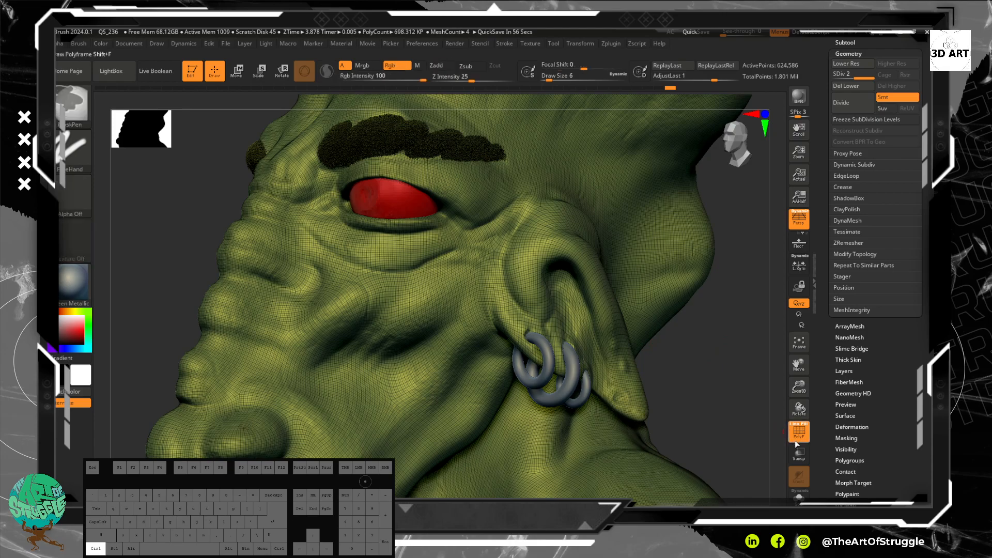
pyautogui.hotkey('shift', 'f')
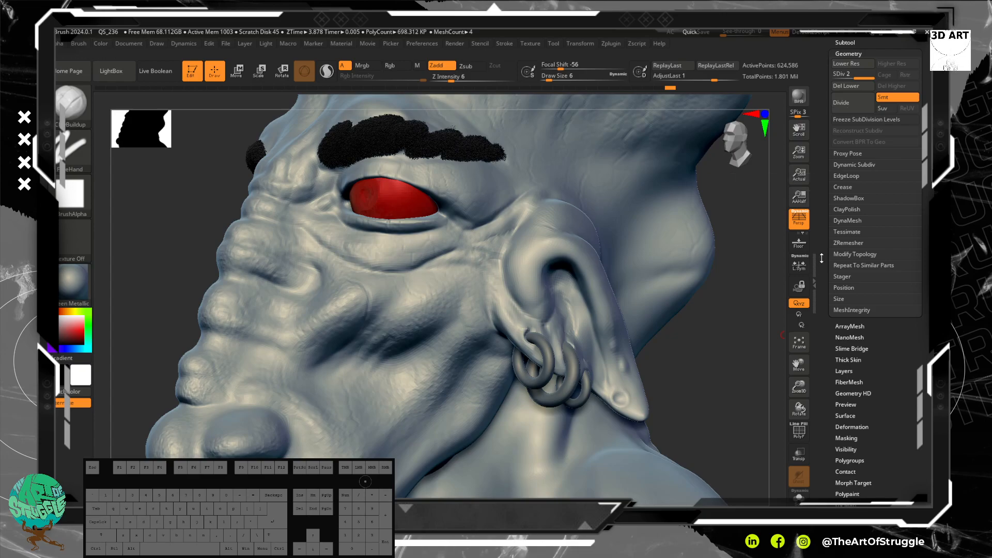
pyautogui.click(800, 436)
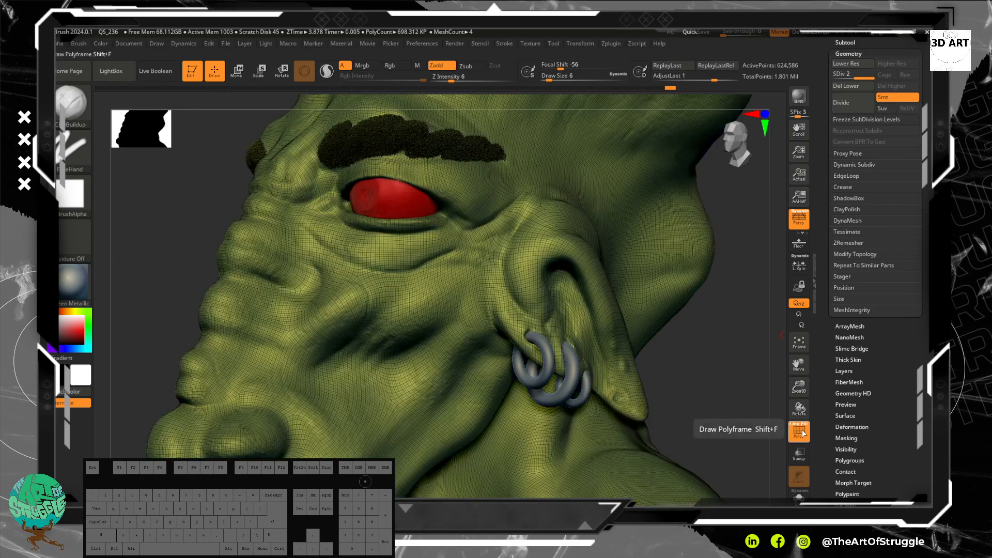
pyautogui.click(849, 101)
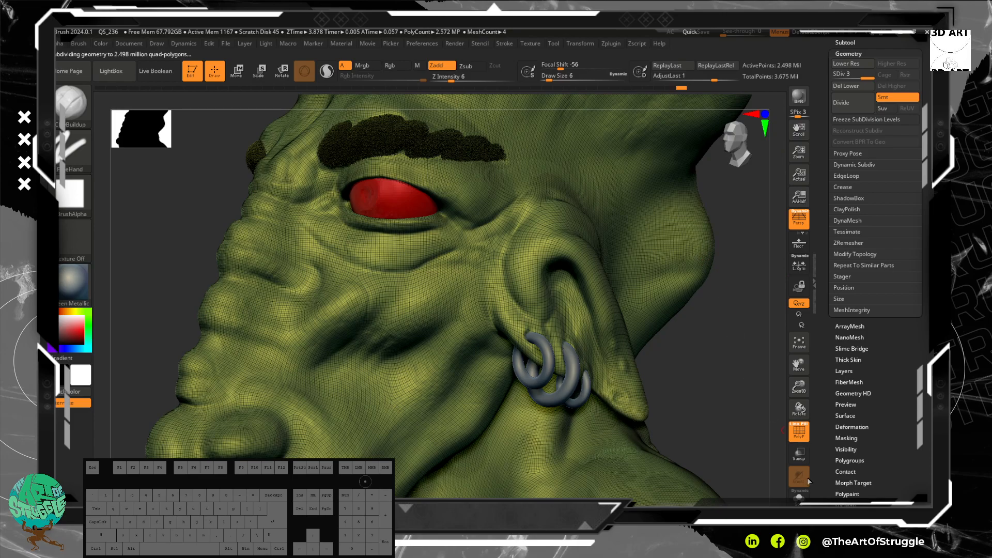
# Step: Turn off the polyframe and enlarge the brush's draw size to 70
pyautogui.moveTo(732, 401)
pyautogui.keyDown('shift'); pyautogui.mouseDown()
pyautogui.moveTo(713, 356)
pyautogui.moveTo(727, 354)
pyautogui.moveTo(733, 332)
pyautogui.mouseUp(); pyautogui.keyUp('shift')
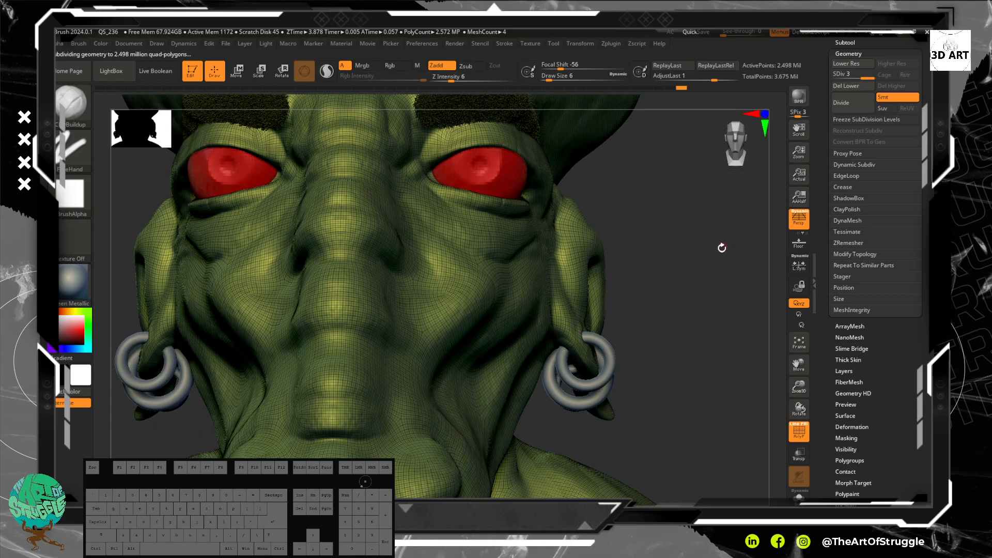
pyautogui.click(799, 434)
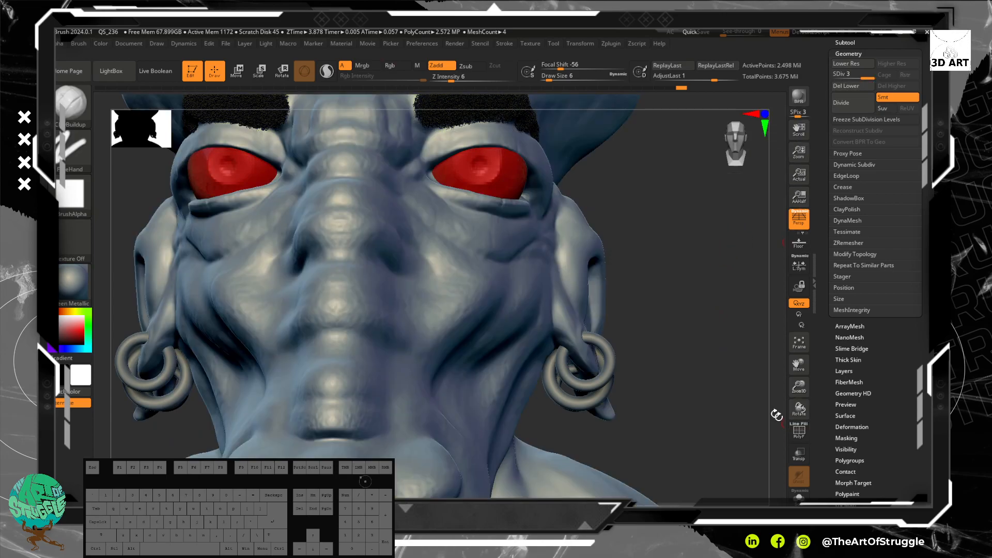
pyautogui.moveTo(755, 299)
pyautogui.mouseDown()
pyautogui.moveTo(682, 295)
pyautogui.moveTo(705, 322)
pyautogui.mouseUp()
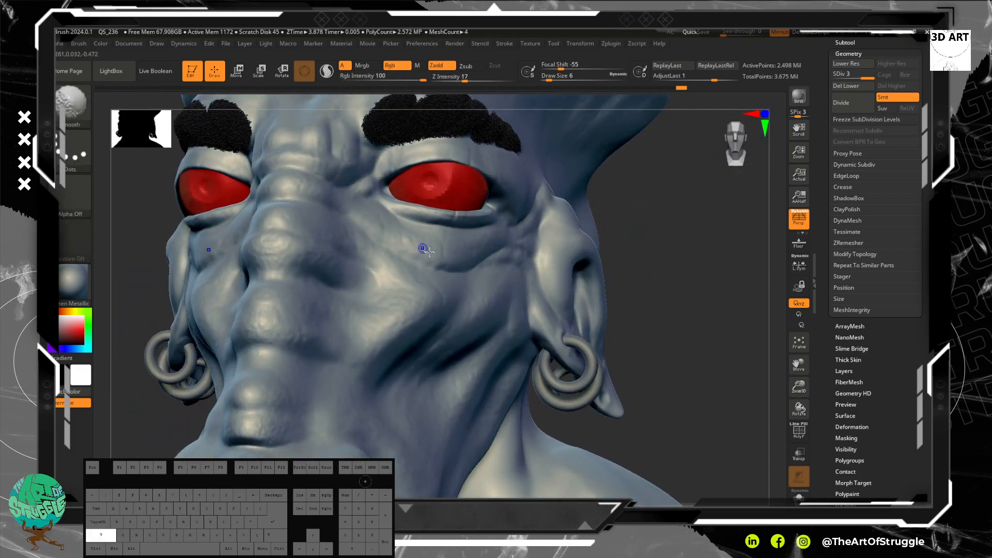
pyautogui.press(']')
pyautogui.press(']')
pyautogui.press(']')
pyautogui.press(']')
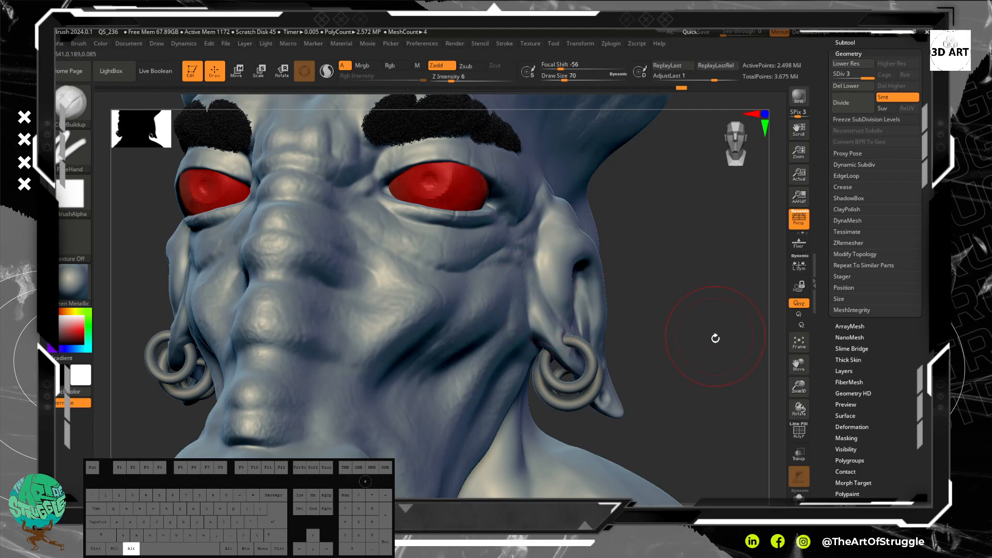
# Step: Try a FreeHand ClayBuildup stroke across the bust's shoulder
pyautogui.moveTo(714, 337); pyautogui.dragTo(669, 250)
pyautogui.moveTo(669, 295); pyautogui.dragTo(689, 304)
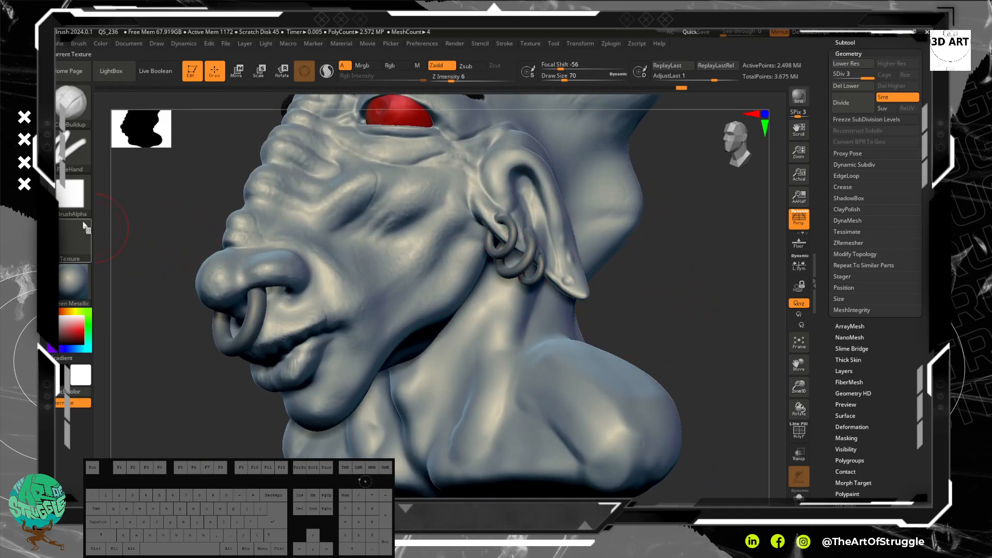
pyautogui.click(79, 203)
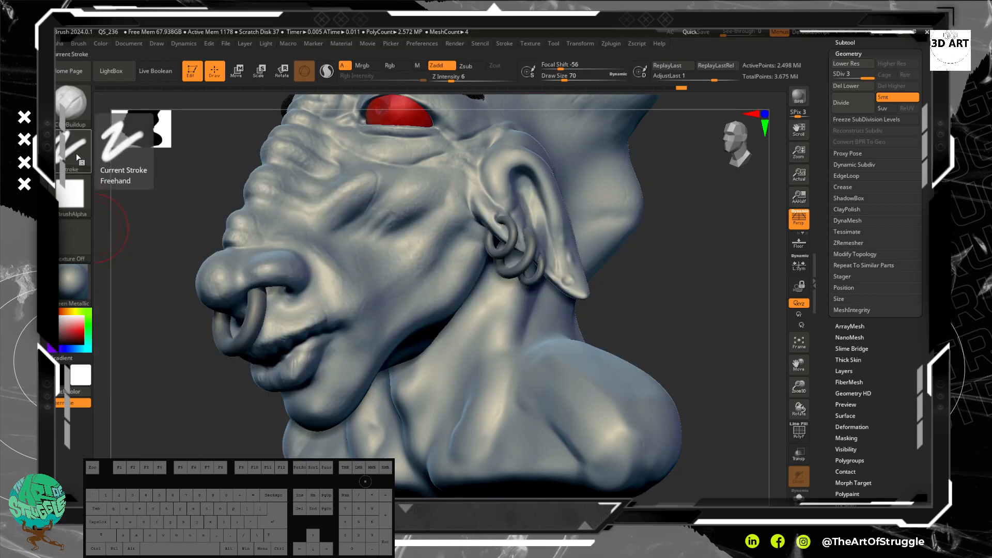
pyautogui.click(71, 114)
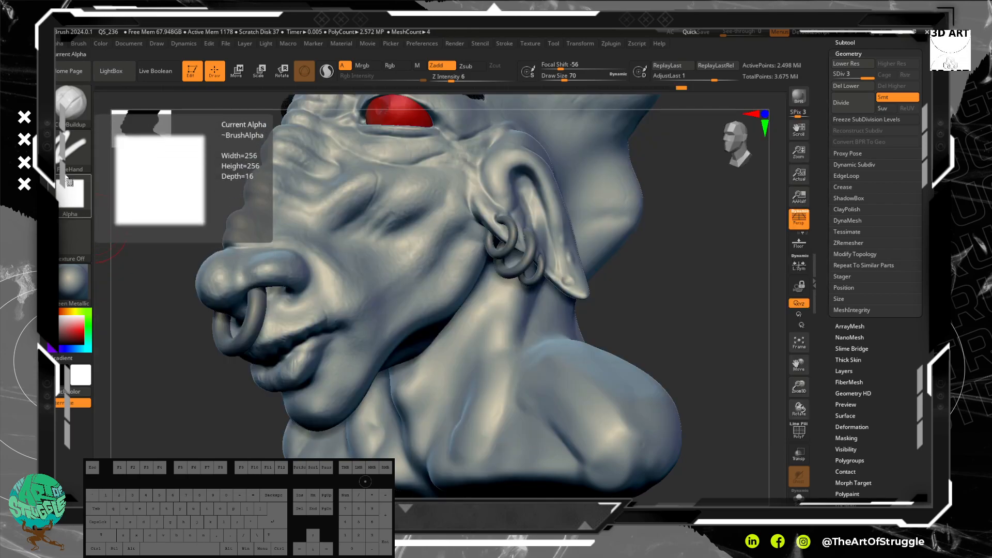
pyautogui.click(72, 152)
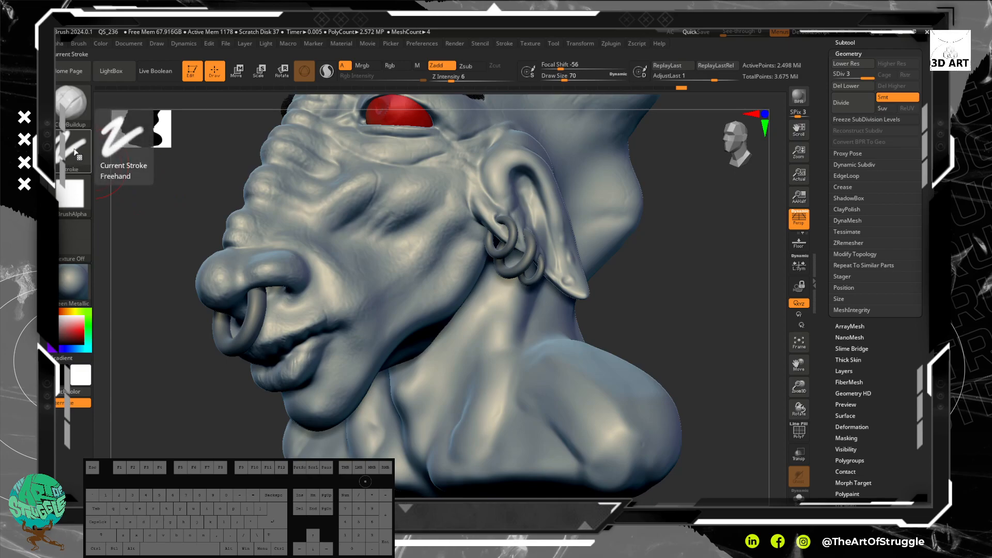
pyautogui.click(76, 161)
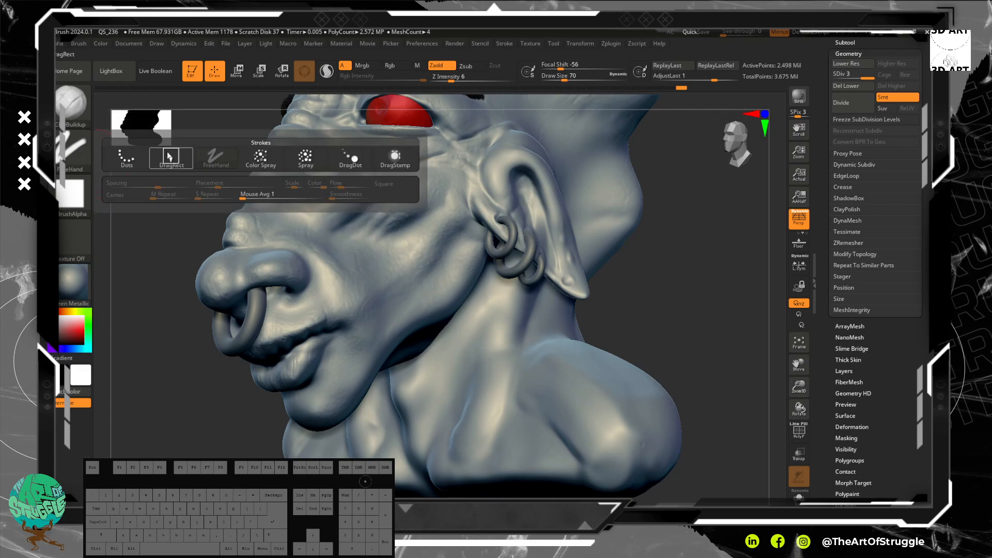
pyautogui.moveTo(179, 159)
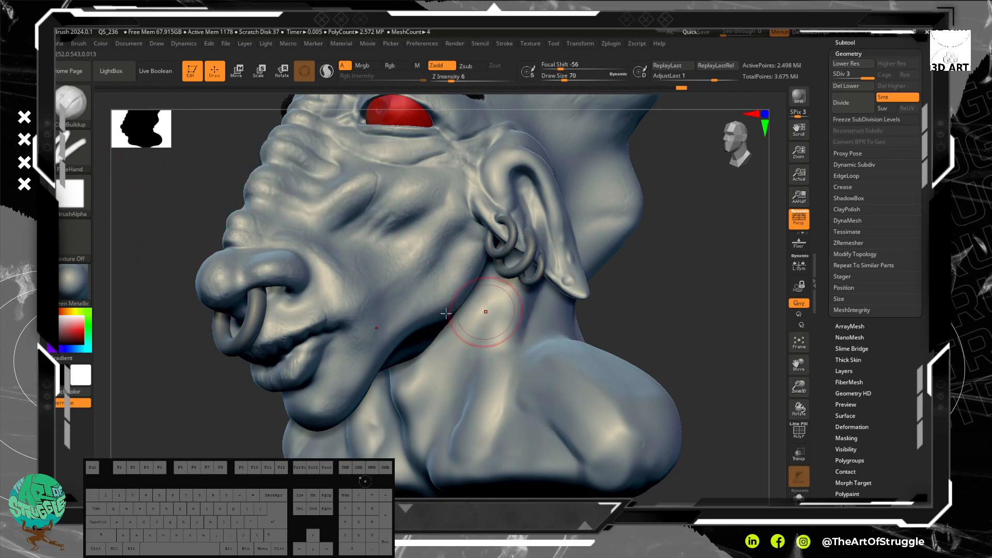
pyautogui.click(73, 151)
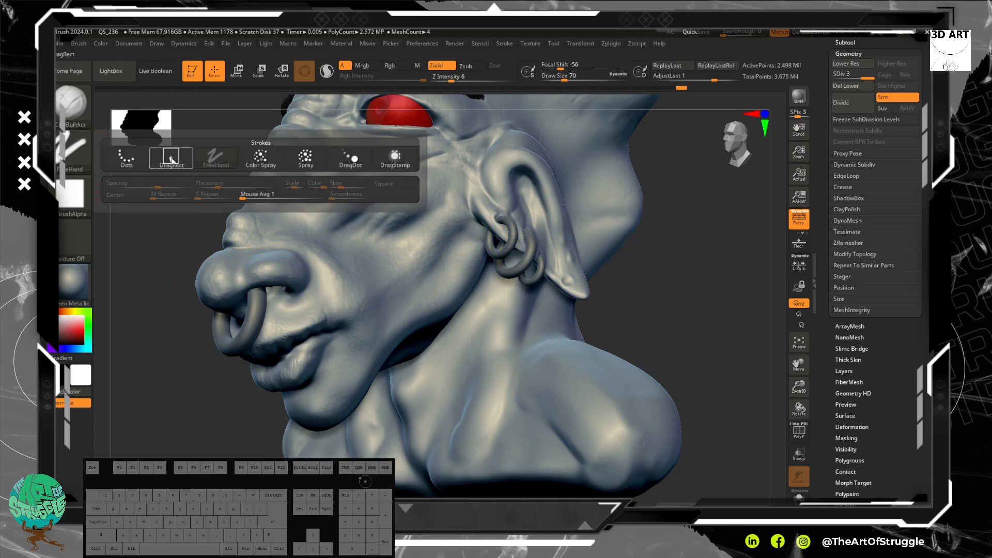
pyautogui.moveTo(578, 385)
pyautogui.mouseDown()
pyautogui.moveTo(542, 408)
pyautogui.moveTo(491, 372)
pyautogui.moveTo(517, 409)
pyautogui.moveTo(490, 388)
pyautogui.mouseUp()
# Step: Set the brush's stroke type to DragRect, test it on the bust and undo the test strokes
pyautogui.click(74, 151)
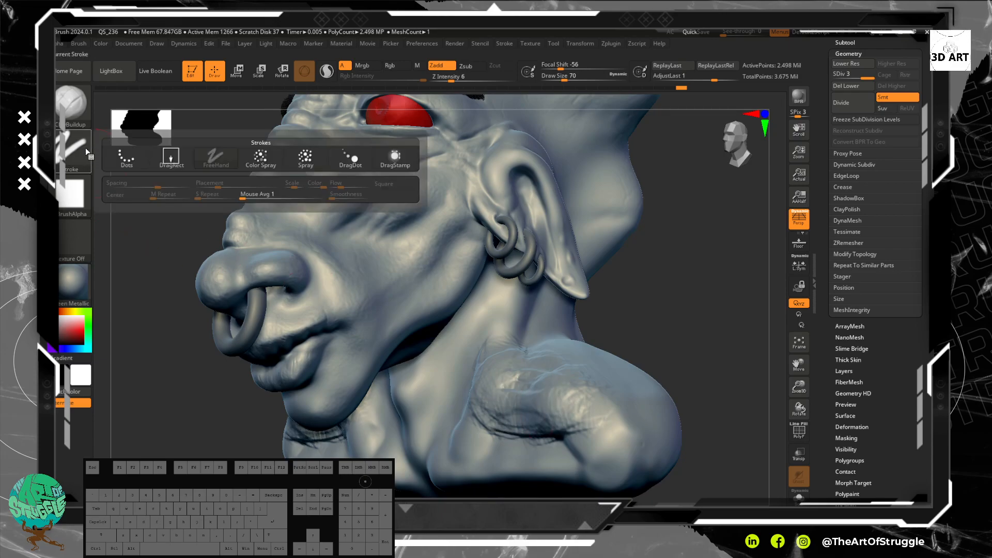
pyautogui.click(171, 158)
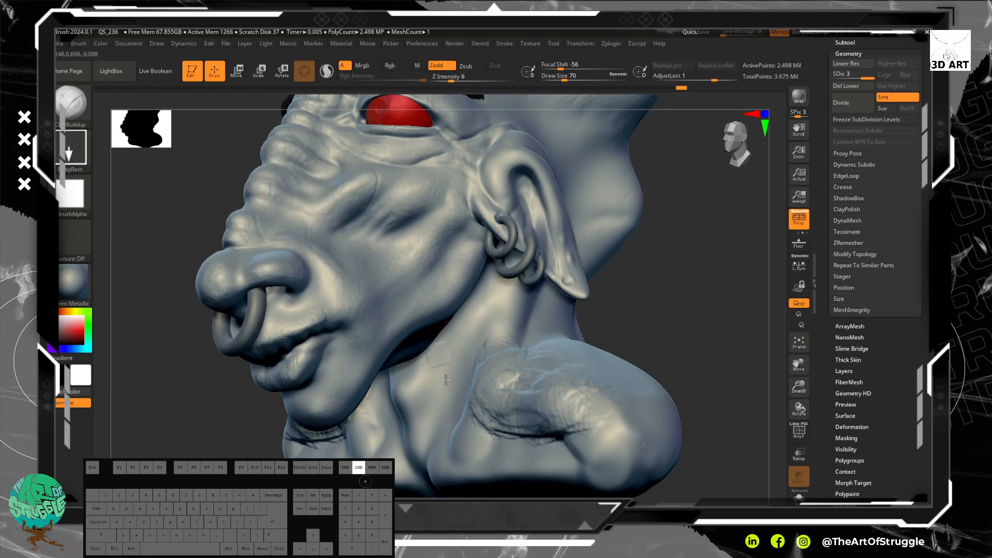
pyautogui.moveTo(465, 447); pyautogui.dragTo(463, 449)
pyautogui.moveTo(495, 309); pyautogui.dragTo(419, 249)
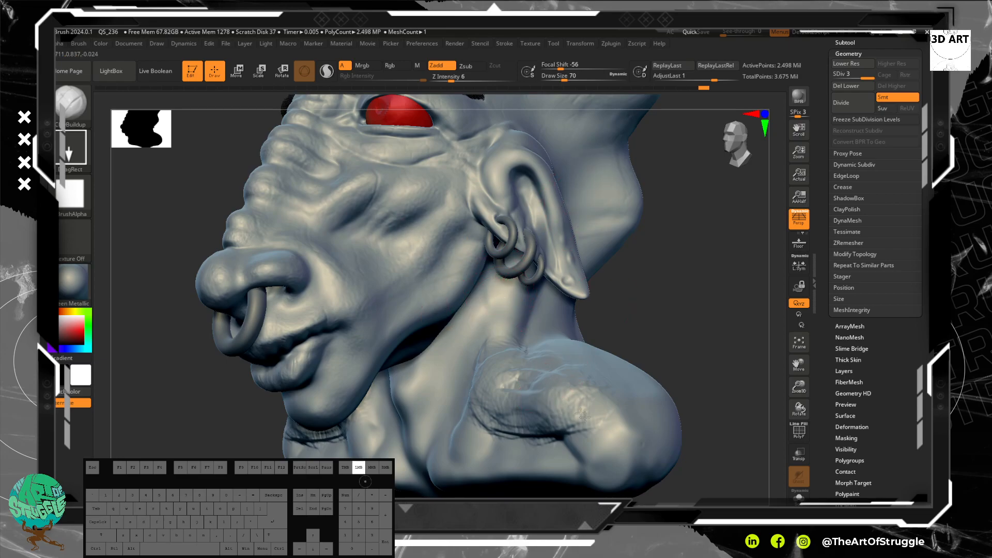
pyautogui.press('ctrl')
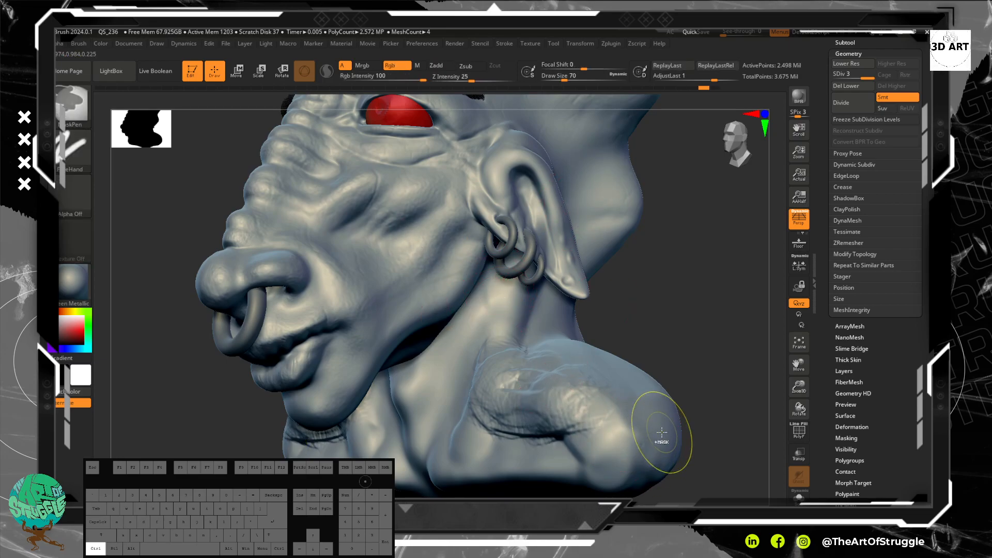
pyautogui.hotkey('ctrl', 'z')
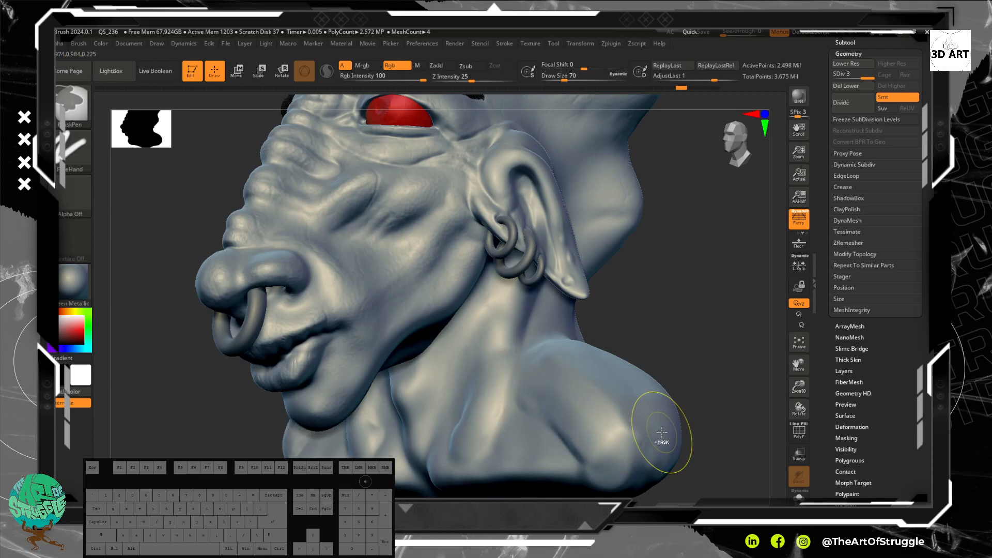
# Step: Try a DragRect stamp on the bust with Alpha 25 and undo it
pyautogui.click(75, 198)
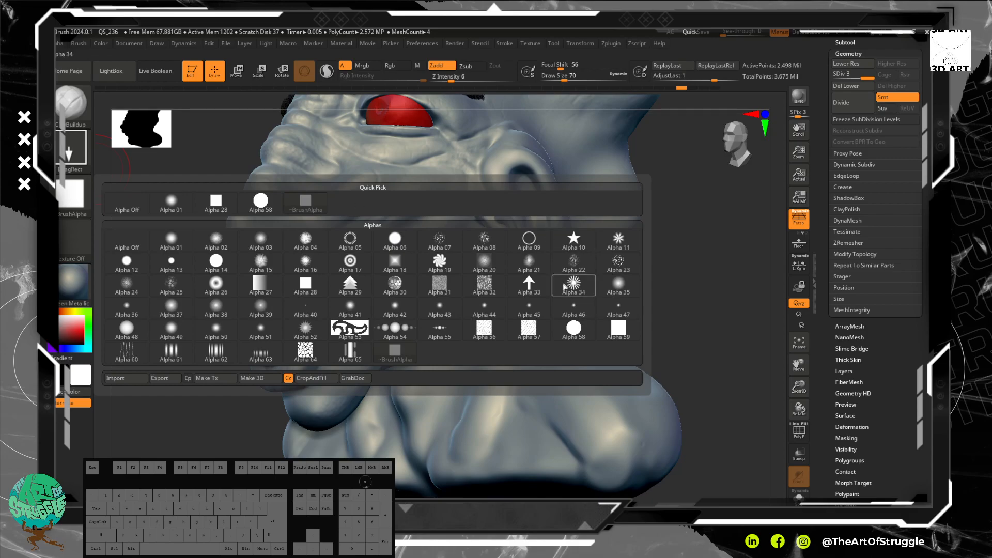
pyautogui.click(171, 284)
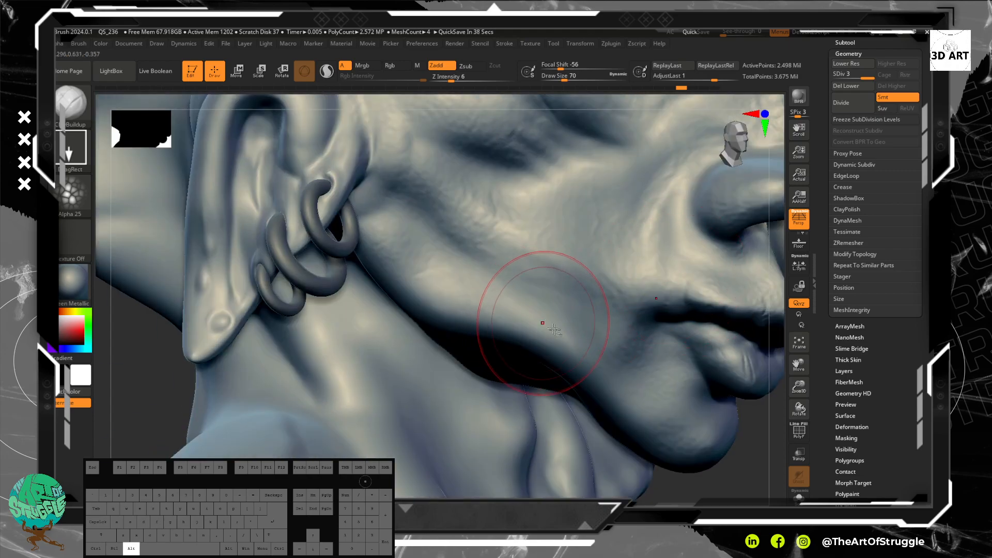
pyautogui.moveTo(526, 200); pyautogui.dragTo(547, 242)
pyautogui.hotkey('ctrl', 'z')
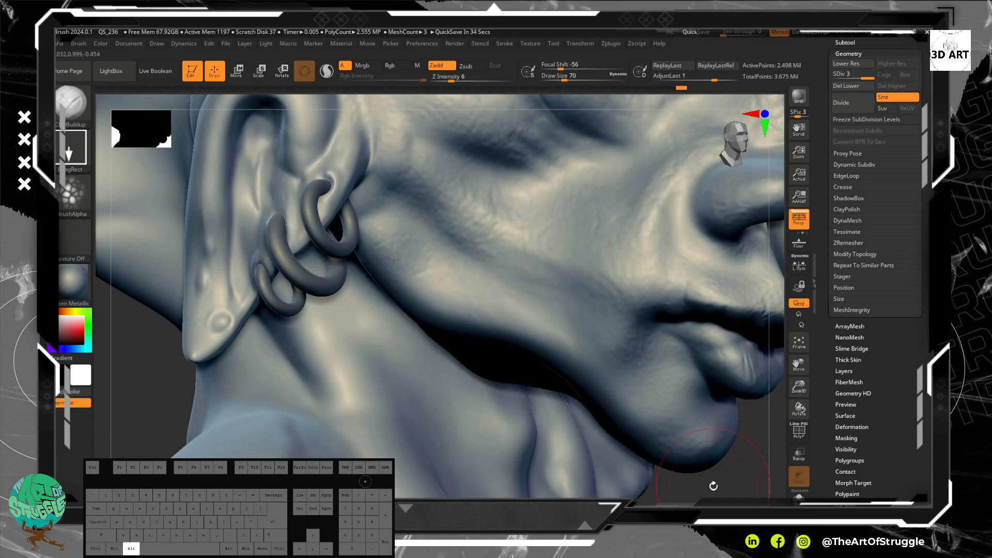
# Step: Choose Alpha 22 for the brush and stamp it on the back of the head behind the ear
pyautogui.keyDown('alt'); pyautogui.moveTo(707, 484); pyautogui.dragTo(549, 327); pyautogui.keyUp('alt')
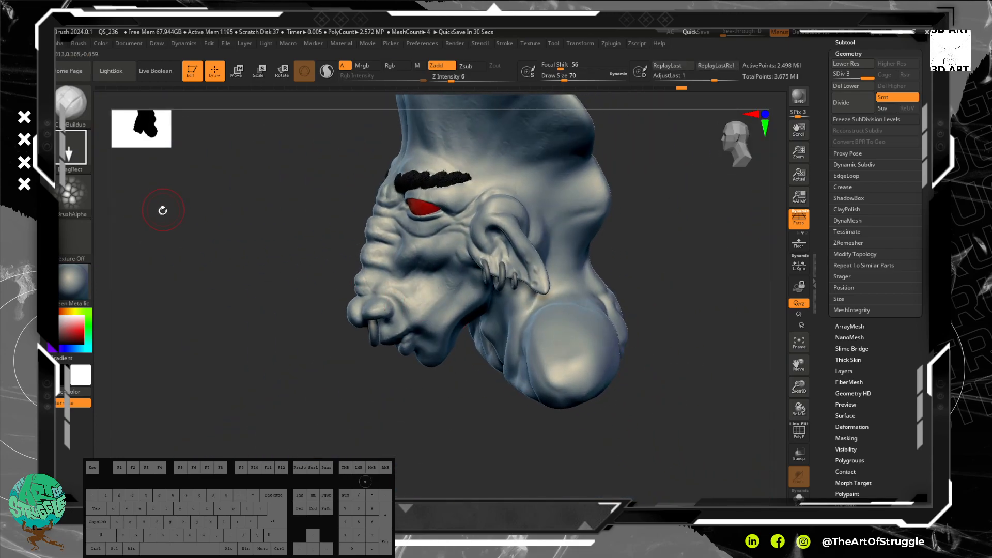
pyautogui.click(62, 196)
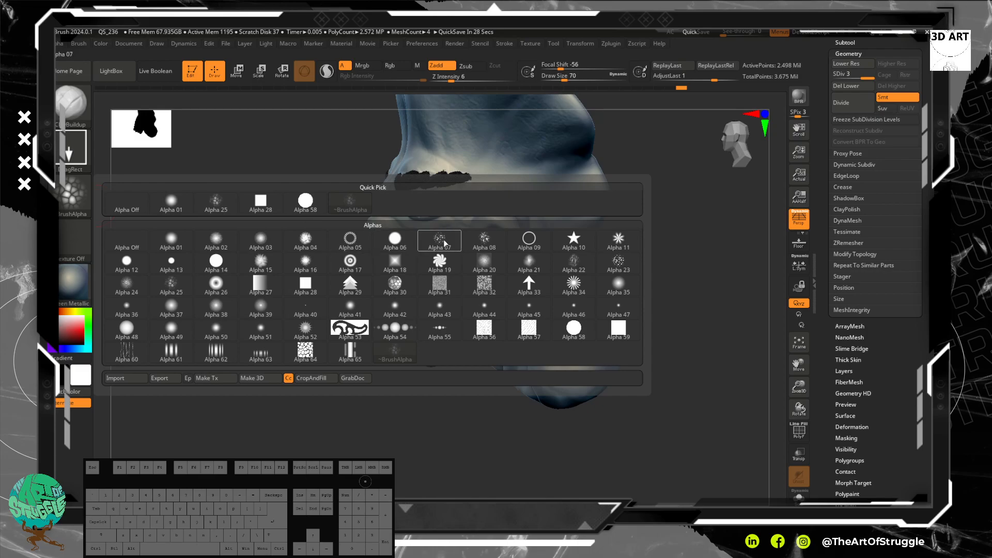
pyautogui.click(585, 257)
pyautogui.keyDown('alt'); pyautogui.moveTo(647, 288); pyautogui.dragTo(688, 349); pyautogui.keyUp('alt')
pyautogui.press('f')
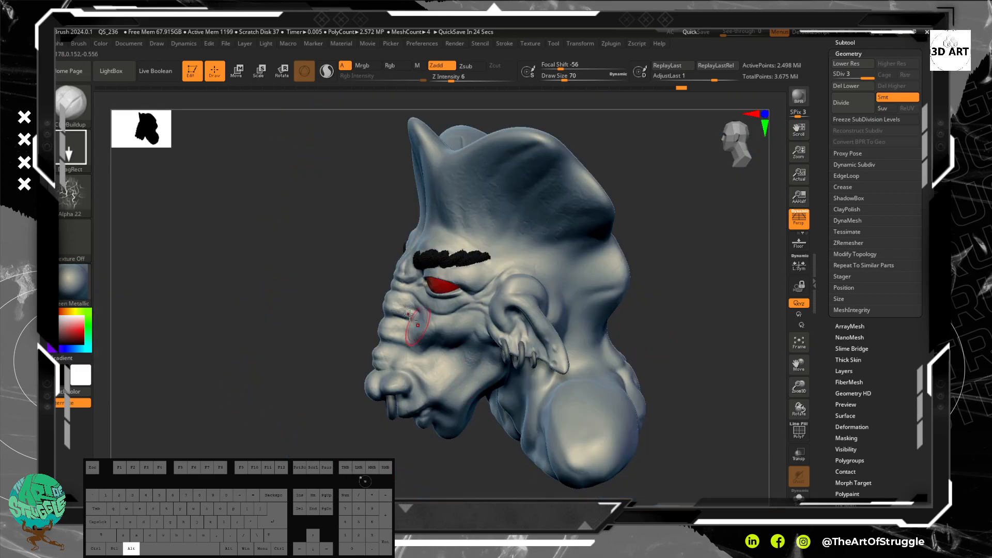
pyautogui.moveTo(594, 307); pyautogui.dragTo(596, 348)
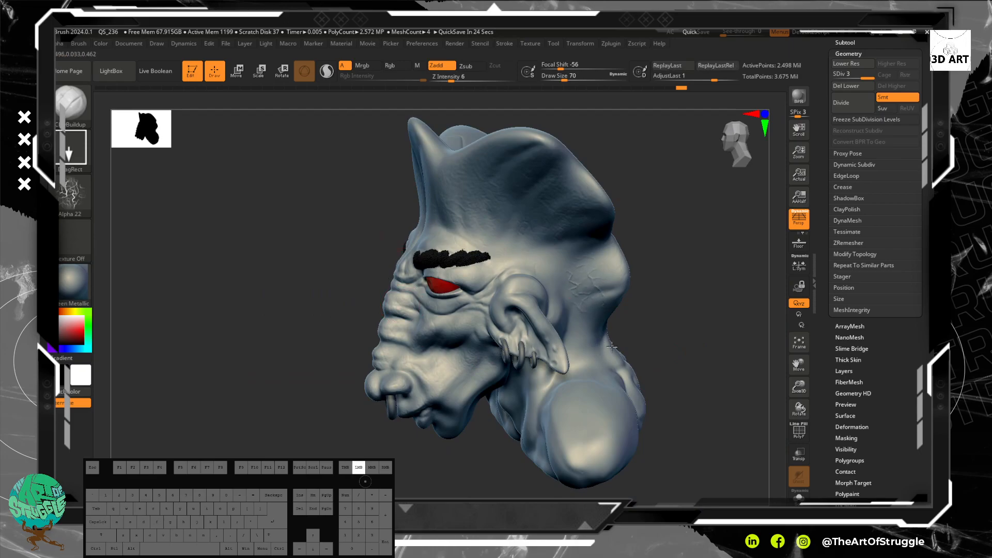
# Step: Stamp Alpha 22 on the forehead and crest of the head, and undo the last stamp
pyautogui.moveTo(656, 339)
pyautogui.mouseDown()
pyautogui.moveTo(583, 308)
pyautogui.moveTo(627, 272)
pyautogui.moveTo(598, 294)
pyautogui.moveTo(615, 300)
pyautogui.moveTo(598, 331)
pyautogui.moveTo(656, 326)
pyautogui.moveTo(620, 292)
pyautogui.mouseUp()
pyautogui.press('ctrl')
pyautogui.moveTo(437, 207)
pyautogui.mouseDown()
pyautogui.moveTo(398, 178)
pyautogui.moveTo(444, 207)
pyautogui.mouseUp()
pyautogui.moveTo(516, 202)
pyautogui.mouseDown()
pyautogui.moveTo(571, 169)
pyautogui.moveTo(589, 178)
pyautogui.mouseUp()
pyautogui.moveTo(312, 133); pyautogui.dragTo(346, 146)
pyautogui.hotkey('ctrl', 'z')
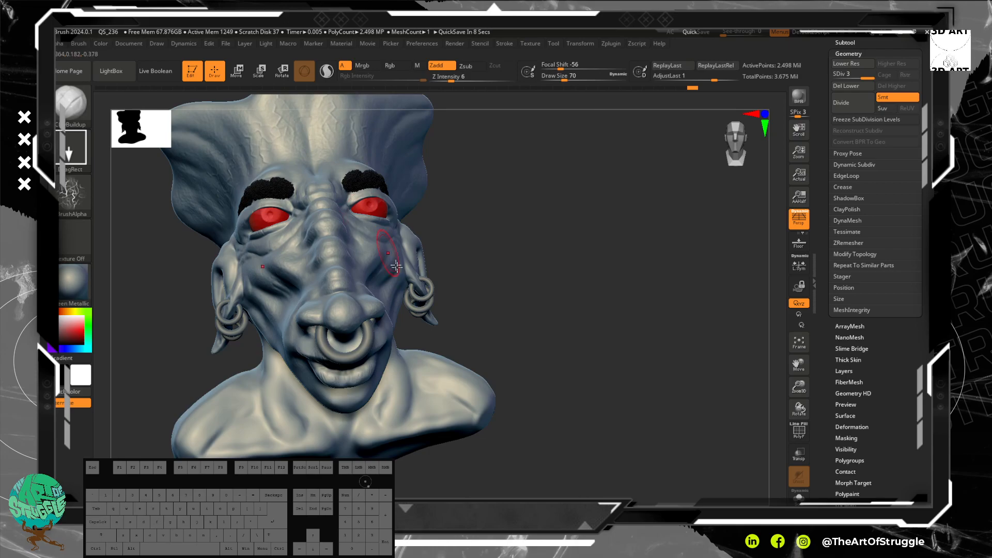
# Step: Stamp the vein alpha with DragRect across the upper chest and the front of the shoulder
pyautogui.moveTo(562, 315)
pyautogui.keyDown('alt'); pyautogui.mouseDown()
pyautogui.moveTo(562, 279)
pyautogui.moveTo(576, 315)
pyautogui.mouseUp(); pyautogui.keyUp('alt')
pyautogui.moveTo(587, 263)
pyautogui.keyDown('alt'); pyautogui.mouseDown()
pyautogui.moveTo(607, 257)
pyautogui.moveTo(622, 232)
pyautogui.moveTo(600, 274)
pyautogui.moveTo(627, 264)
pyautogui.moveTo(676, 282)
pyautogui.mouseUp(); pyautogui.keyUp('alt')
pyautogui.moveTo(602, 277); pyautogui.dragTo(554, 310)
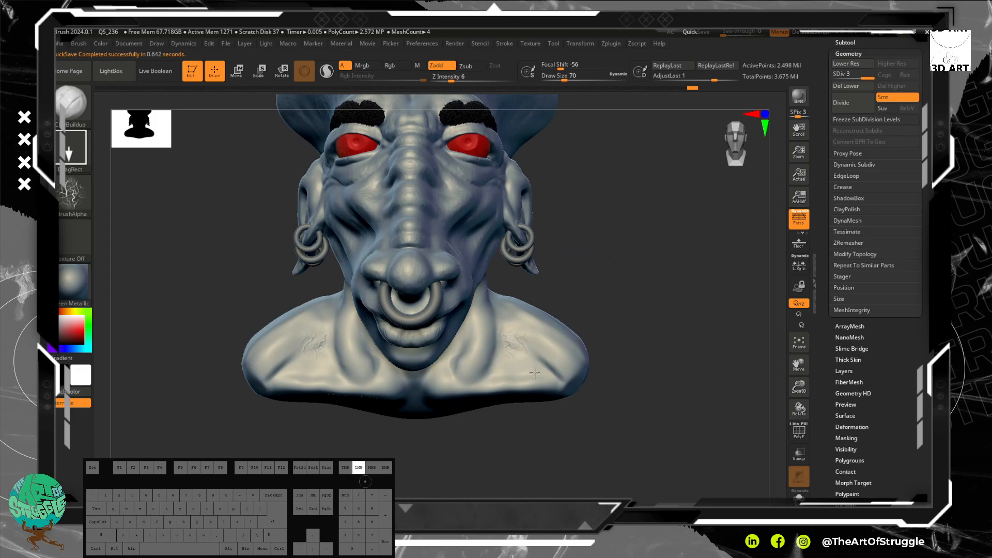
pyautogui.moveTo(620, 315)
pyautogui.keyDown('alt'); pyautogui.mouseDown()
pyautogui.moveTo(591, 217)
pyautogui.moveTo(627, 321)
pyautogui.mouseUp(); pyautogui.keyUp('alt')
pyautogui.moveTo(657, 191)
pyautogui.mouseDown()
pyautogui.moveTo(644, 197)
pyautogui.moveTo(661, 203)
pyautogui.mouseUp()
pyautogui.keyDown('shift'); pyautogui.moveTo(496, 272); pyautogui.dragTo(463, 275); pyautogui.keyUp('shift')
pyautogui.keyDown('shift'); pyautogui.moveTo(491, 184); pyautogui.dragTo(498, 185); pyautogui.keyUp('shift')
pyautogui.moveTo(612, 267); pyautogui.dragTo(675, 402)
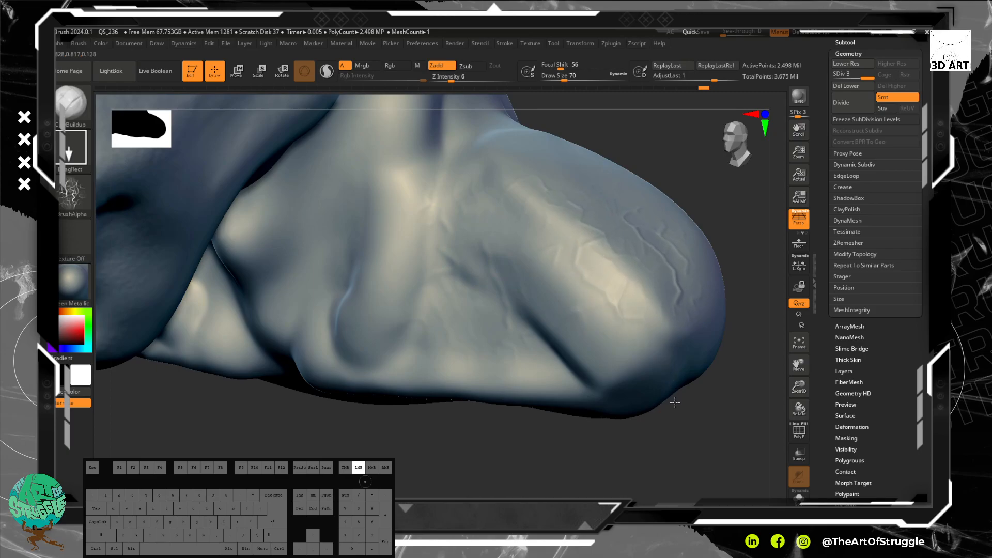
# Step: Soften the vein stamps on the shoulder with the Smooth brush and continue the vein detail around its outer side
pyautogui.keyDown('shift'); pyautogui.moveTo(627, 299); pyautogui.dragTo(617, 291); pyautogui.keyUp('shift')
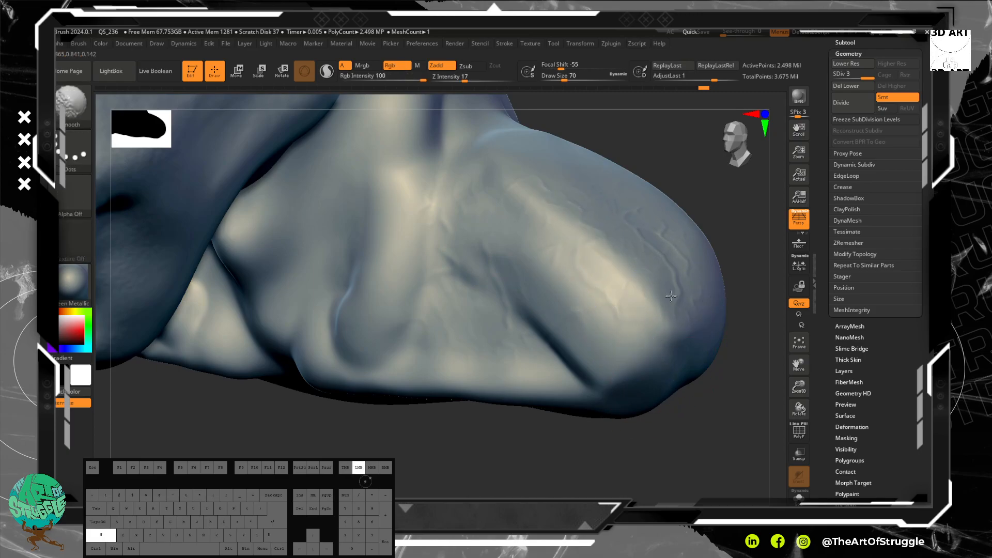
pyautogui.keyDown('shift'); pyautogui.moveTo(663, 296); pyautogui.dragTo(661, 310); pyautogui.keyUp('shift')
pyautogui.moveTo(705, 434)
pyautogui.keyDown('alt'); pyautogui.mouseDown()
pyautogui.moveTo(683, 356)
pyautogui.moveTo(673, 366)
pyautogui.moveTo(692, 365)
pyautogui.moveTo(645, 402)
pyautogui.mouseUp(); pyautogui.keyUp('alt')
pyautogui.moveTo(706, 362); pyautogui.dragTo(651, 377)
pyautogui.moveTo(566, 377)
pyautogui.mouseDown()
pyautogui.moveTo(616, 370)
pyautogui.moveTo(628, 380)
pyautogui.mouseUp()
pyautogui.moveTo(558, 323)
pyautogui.mouseDown()
pyautogui.moveTo(540, 283)
pyautogui.moveTo(522, 290)
pyautogui.moveTo(516, 300)
pyautogui.moveTo(578, 277)
pyautogui.moveTo(561, 298)
pyautogui.moveTo(574, 316)
pyautogui.moveTo(543, 277)
pyautogui.moveTo(532, 284)
pyautogui.moveTo(554, 279)
pyautogui.moveTo(584, 299)
pyautogui.moveTo(566, 318)
pyautogui.mouseUp()
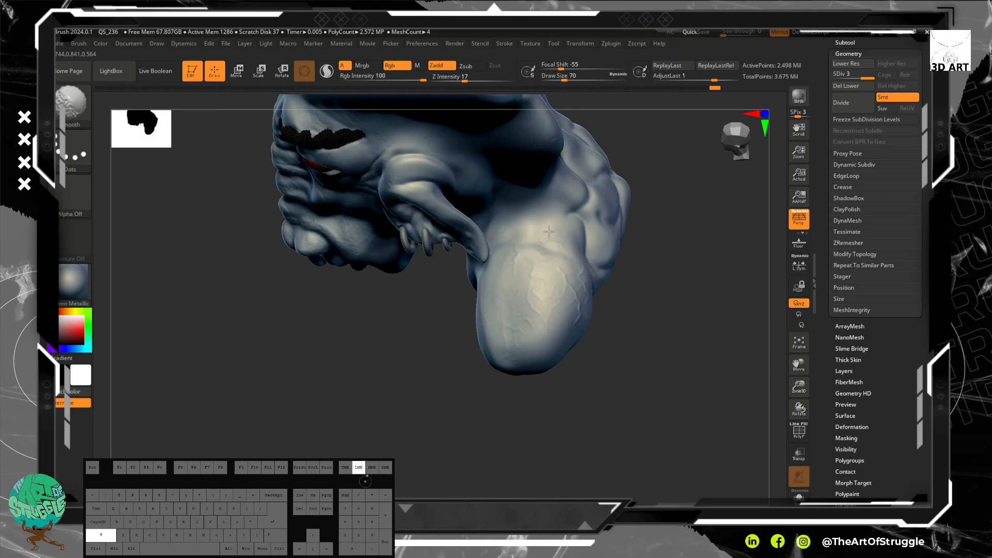
pyautogui.moveTo(604, 336); pyautogui.dragTo(581, 289)
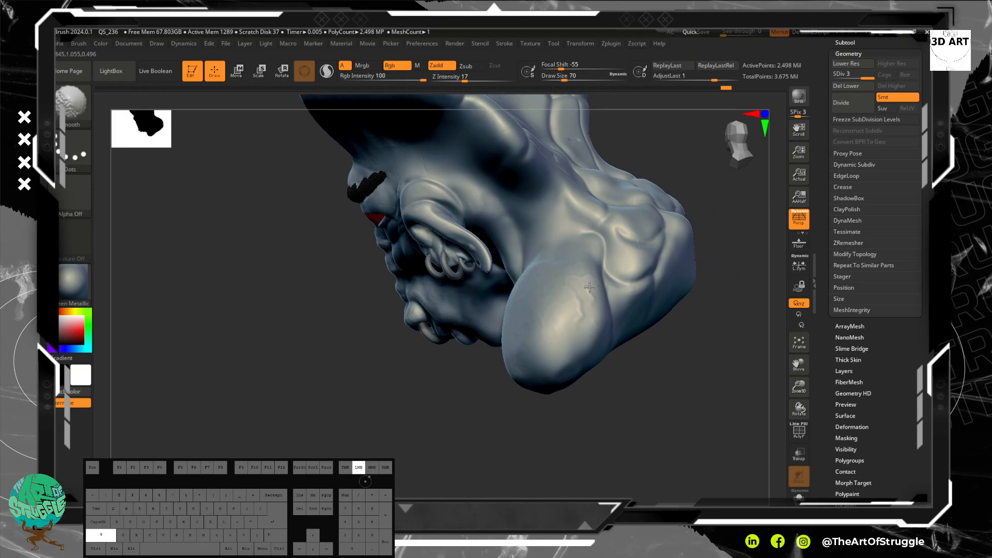
pyautogui.moveTo(641, 401); pyautogui.dragTo(616, 354)
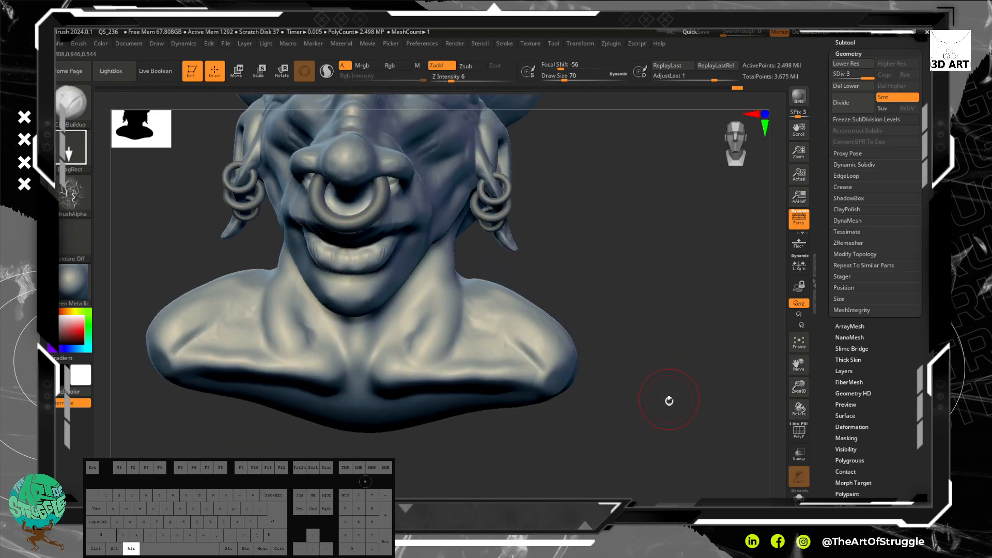
# Step: Stamp the vein alpha on the neck base, collarbone and shoulder top, softening the stamps with the Smooth brush
pyautogui.moveTo(669, 399); pyautogui.dragTo(687, 412)
pyautogui.moveTo(457, 310); pyautogui.dragTo(492, 356)
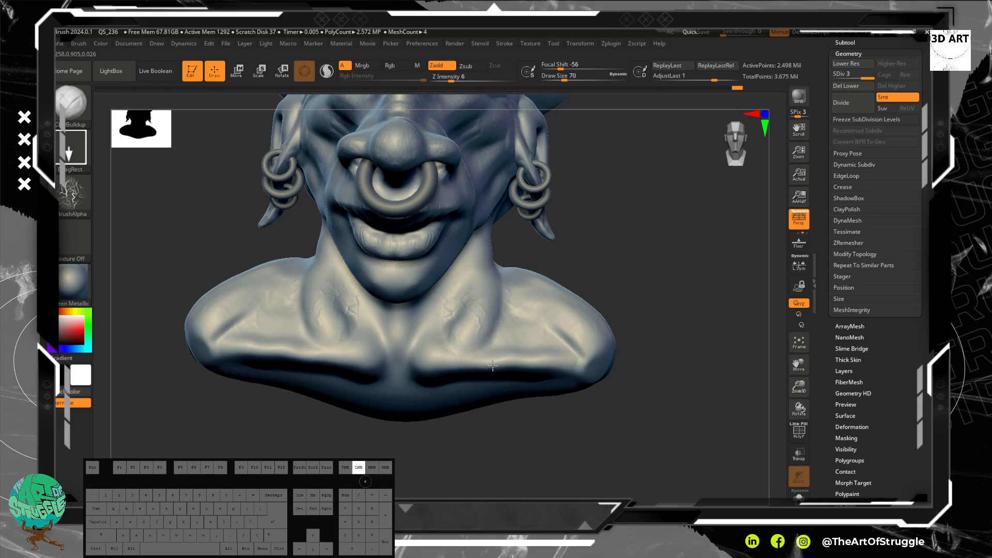
pyautogui.press('shift')
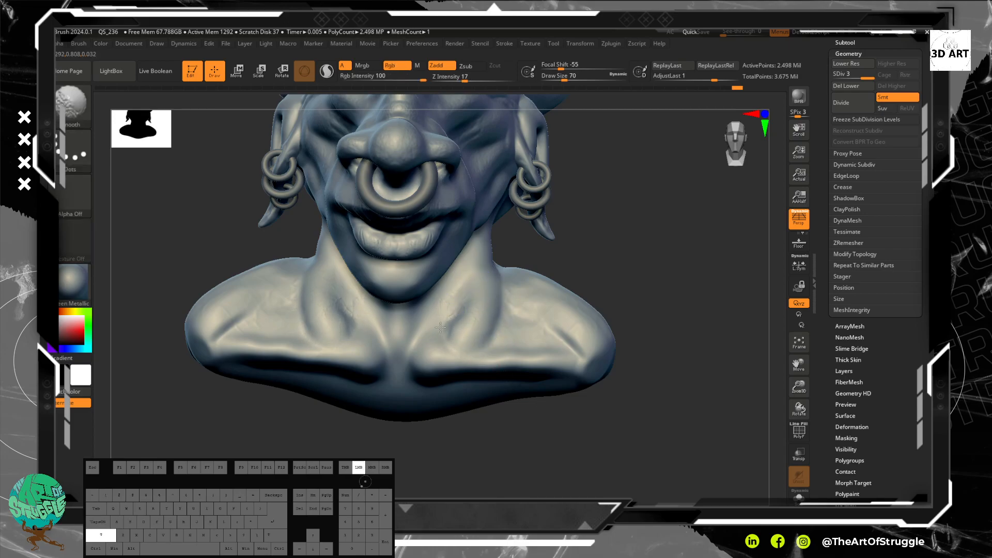
pyautogui.keyDown('shift'); pyautogui.moveTo(445, 360); pyautogui.dragTo(505, 376); pyautogui.keyUp('shift')
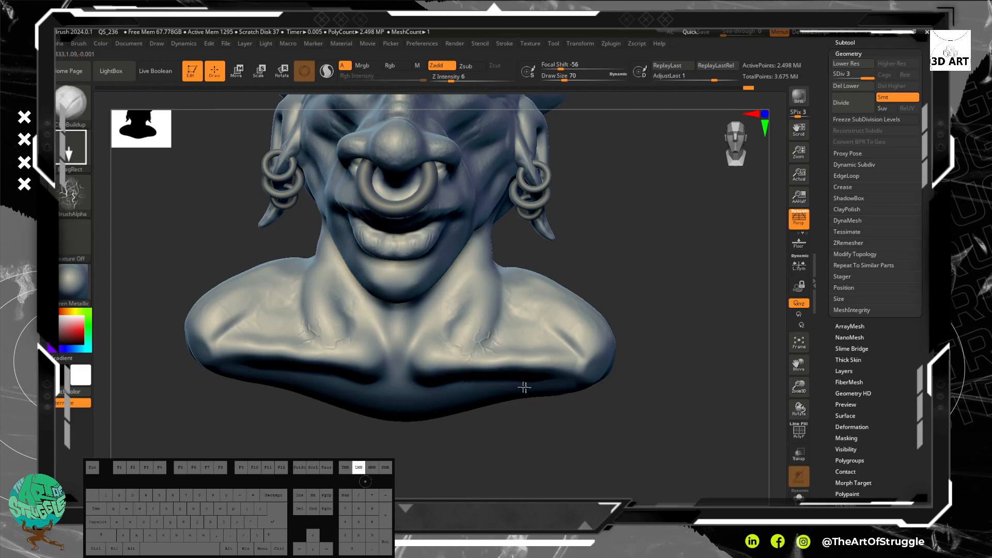
pyautogui.press('shift')
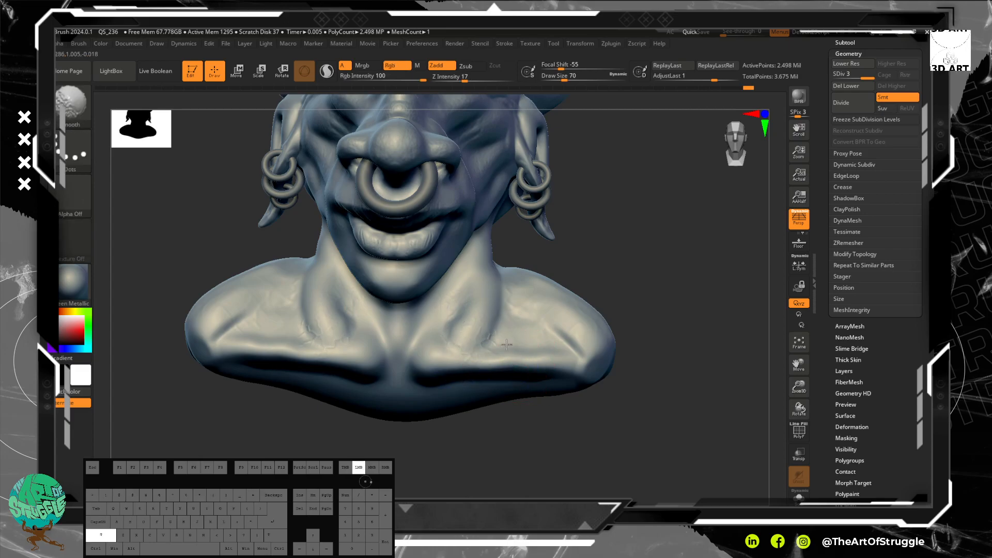
pyautogui.keyDown('shift'); pyautogui.moveTo(521, 348); pyautogui.dragTo(613, 386); pyautogui.keyUp('shift')
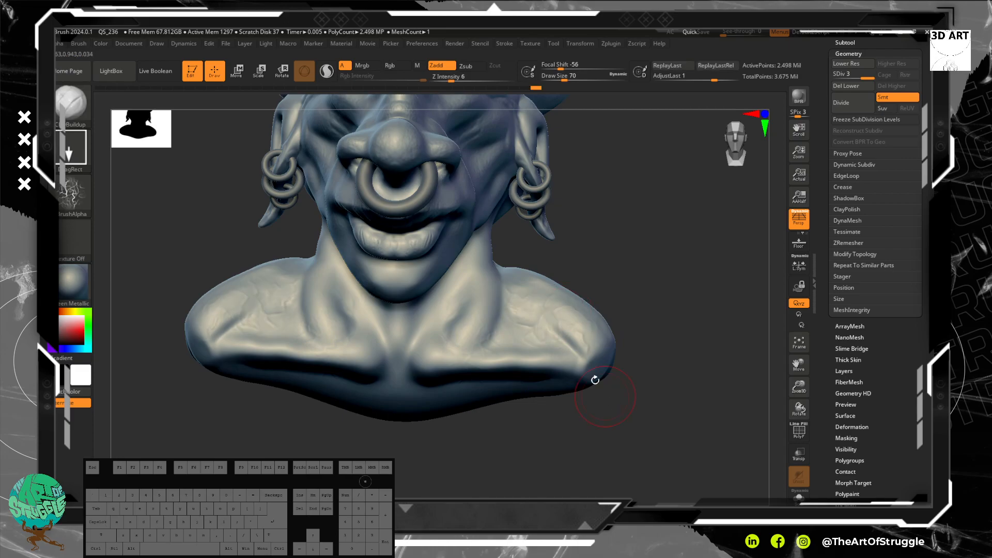
pyautogui.keyDown('shift'); pyautogui.moveTo(539, 333); pyautogui.dragTo(538, 343); pyautogui.keyUp('shift')
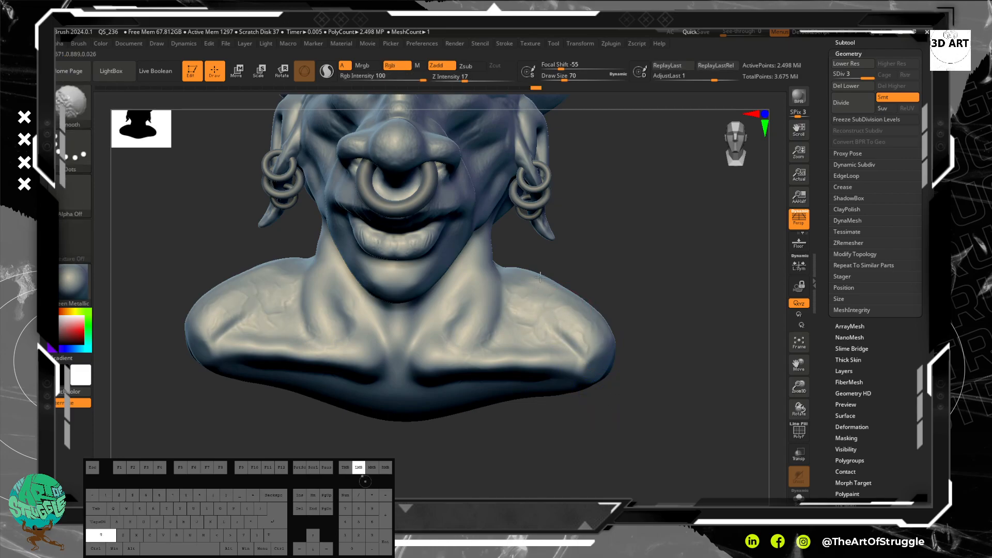
pyautogui.keyDown('shift'); pyautogui.moveTo(570, 347); pyautogui.dragTo(571, 346); pyautogui.keyUp('shift')
# Step: Try larger vein alpha stamps across the front of the shoulder and undo them
pyautogui.moveTo(675, 343)
pyautogui.mouseDown()
pyautogui.moveTo(649, 377)
pyautogui.moveTo(665, 361)
pyautogui.moveTo(675, 369)
pyautogui.moveTo(544, 319)
pyautogui.mouseUp()
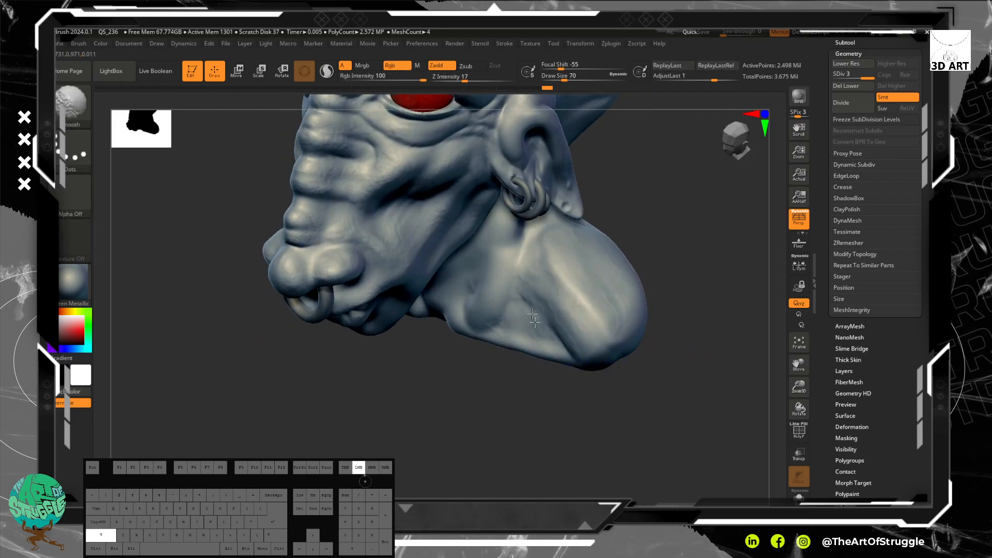
pyautogui.moveTo(523, 322)
pyautogui.keyDown('shift'); pyautogui.mouseDown()
pyautogui.moveTo(561, 275)
pyautogui.moveTo(615, 300)
pyautogui.moveTo(630, 338)
pyautogui.mouseUp(); pyautogui.keyUp('shift')
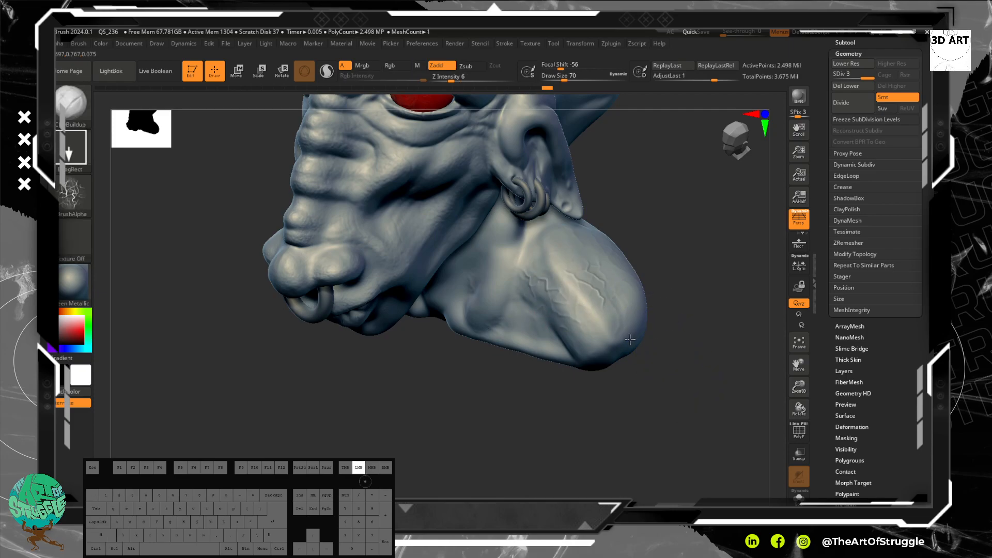
pyautogui.keyDown('alt'); pyautogui.moveTo(685, 376); pyautogui.dragTo(698, 445); pyautogui.keyUp('alt')
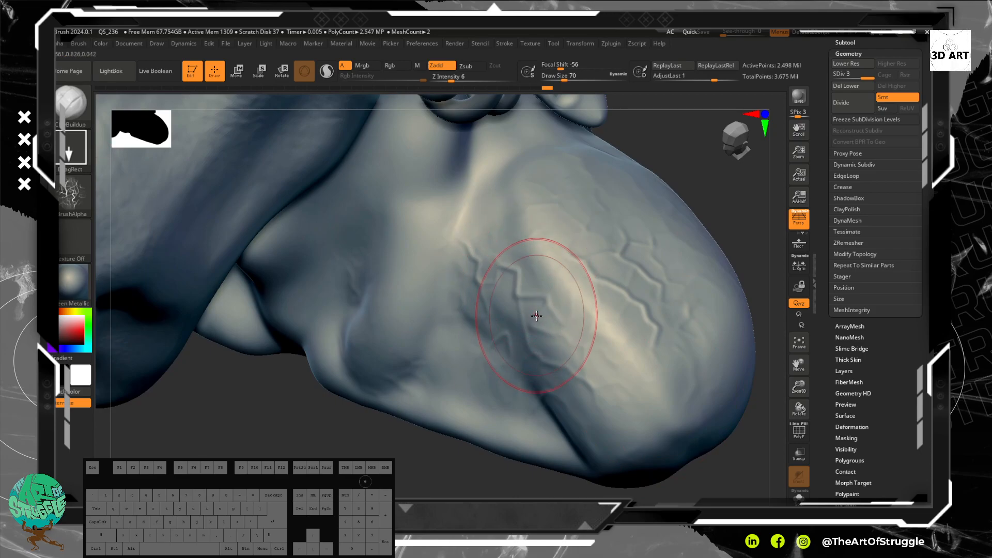
pyautogui.press('ctrl')
pyautogui.hotkey('ctrl', 'z')
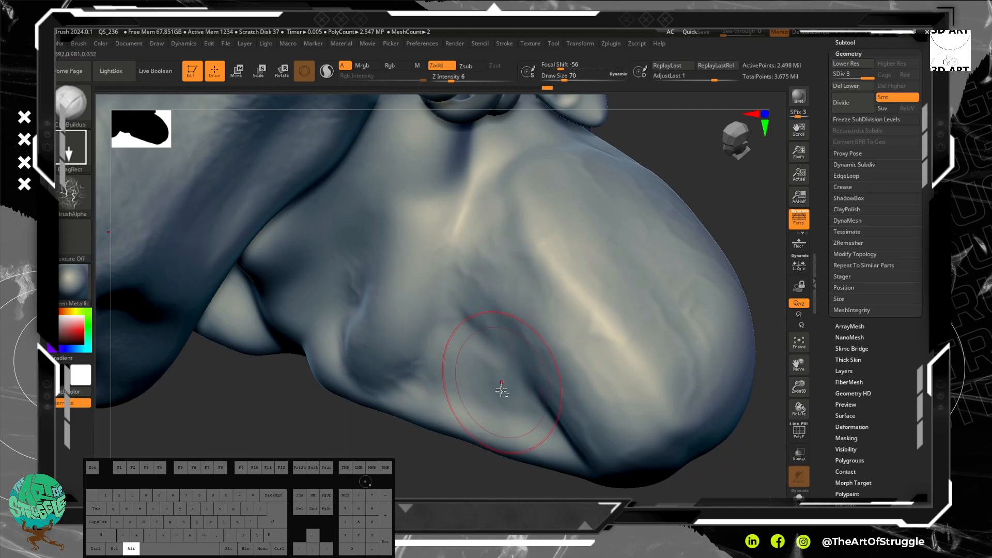
pyautogui.moveTo(551, 250)
pyautogui.keyDown('alt'); pyautogui.mouseDown()
pyautogui.moveTo(635, 333)
pyautogui.moveTo(618, 327)
pyautogui.moveTo(648, 372)
pyautogui.mouseUp(); pyautogui.keyUp('alt')
pyautogui.hotkey('ctrl', 'z')
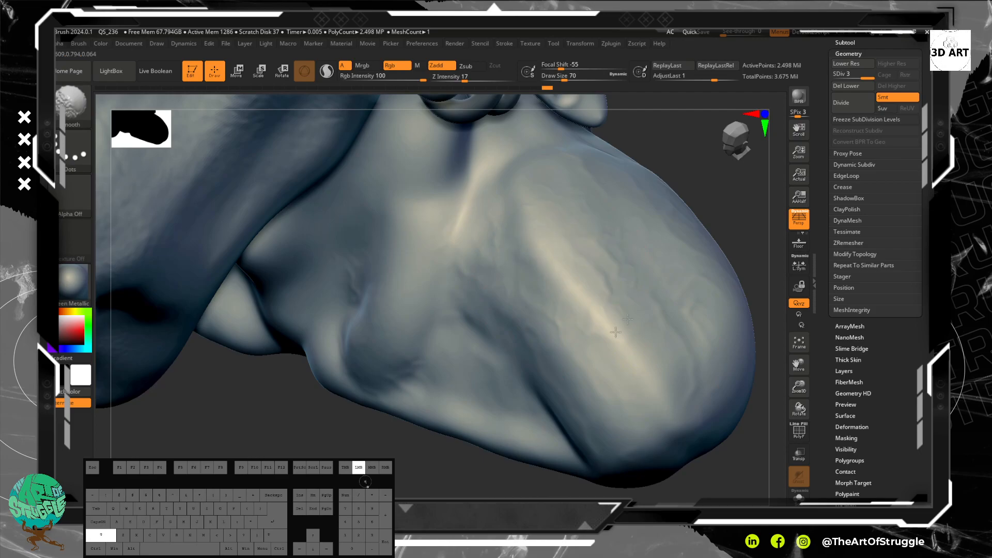
# Step: Smooth the vein detail on the front of the shoulder and undo the last stroke
pyautogui.keyDown('shift'); pyautogui.moveTo(596, 271); pyautogui.dragTo(610, 292); pyautogui.keyUp('shift')
pyautogui.moveTo(729, 442)
pyautogui.mouseDown()
pyautogui.moveTo(702, 354)
pyautogui.moveTo(736, 390)
pyautogui.mouseUp()
pyautogui.moveTo(721, 298)
pyautogui.keyDown('alt'); pyautogui.mouseDown()
pyautogui.moveTo(673, 252)
pyautogui.moveTo(639, 277)
pyautogui.moveTo(654, 288)
pyautogui.moveTo(677, 272)
pyautogui.moveTo(664, 239)
pyautogui.moveTo(689, 294)
pyautogui.moveTo(720, 288)
pyautogui.moveTo(647, 286)
pyautogui.mouseUp(); pyautogui.keyUp('alt')
pyautogui.moveTo(597, 318); pyautogui.dragTo(608, 321)
pyautogui.hotkey('ctrl', 'z')
# Step: Stamp the vein alpha on the cheek between the nose and the ear
pyautogui.keyDown('alt'); pyautogui.moveTo(703, 291); pyautogui.dragTo(606, 284); pyautogui.keyUp('alt')
pyautogui.moveTo(591, 243)
pyautogui.mouseDown()
pyautogui.moveTo(627, 330)
pyautogui.moveTo(658, 355)
pyautogui.moveTo(669, 274)
pyautogui.moveTo(615, 294)
pyautogui.moveTo(623, 328)
pyautogui.moveTo(607, 294)
pyautogui.moveTo(620, 309)
pyautogui.moveTo(587, 310)
pyautogui.mouseUp()
pyautogui.keyDown('alt'); pyautogui.moveTo(306, 223); pyautogui.dragTo(463, 317); pyautogui.keyUp('alt')
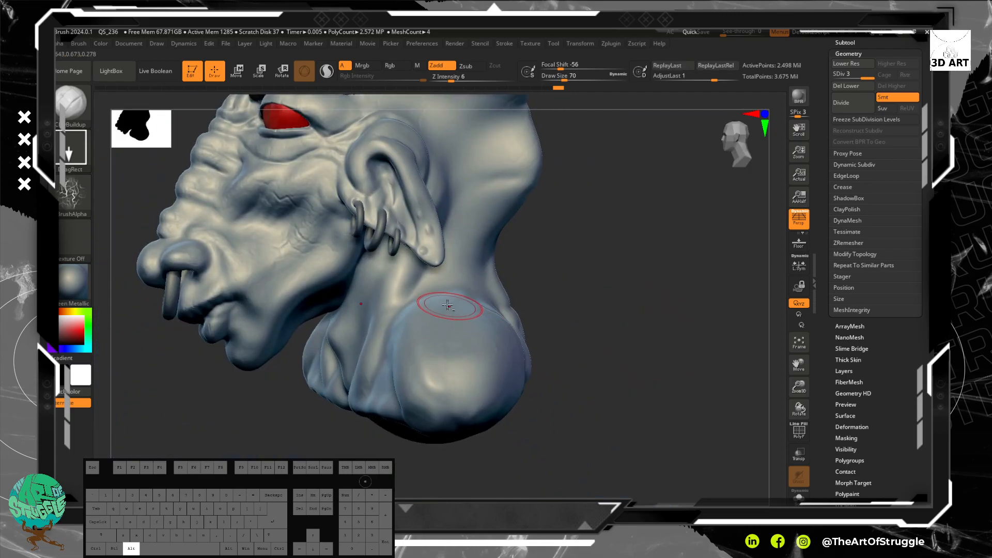
# Step: Stamp the vein alpha on the outer side of the shoulder and soften it with the Smooth brush
pyautogui.keyDown('alt'); pyautogui.moveTo(463, 327); pyautogui.dragTo(463, 326); pyautogui.keyUp('alt')
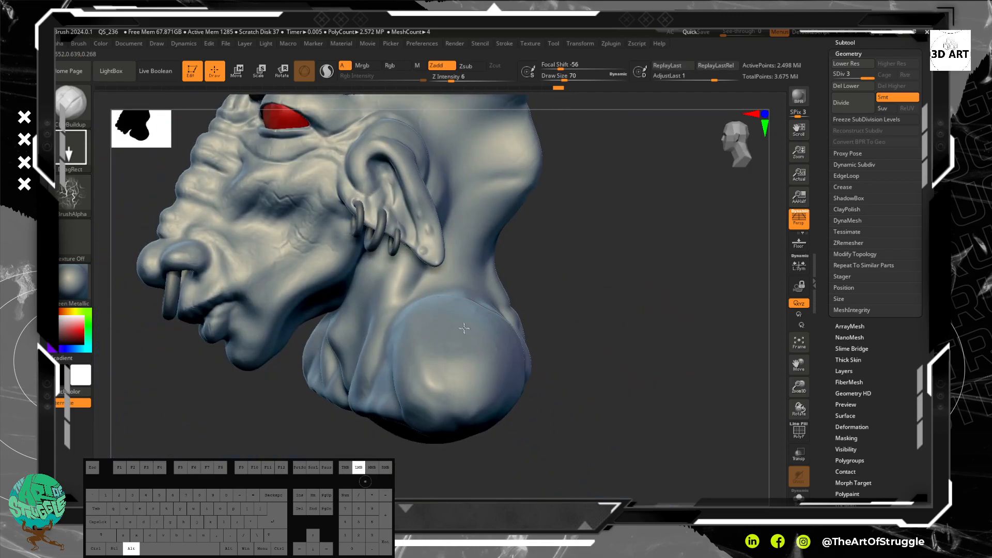
pyautogui.keyDown('alt'); pyautogui.moveTo(493, 374); pyautogui.dragTo(492, 373); pyautogui.keyUp('alt')
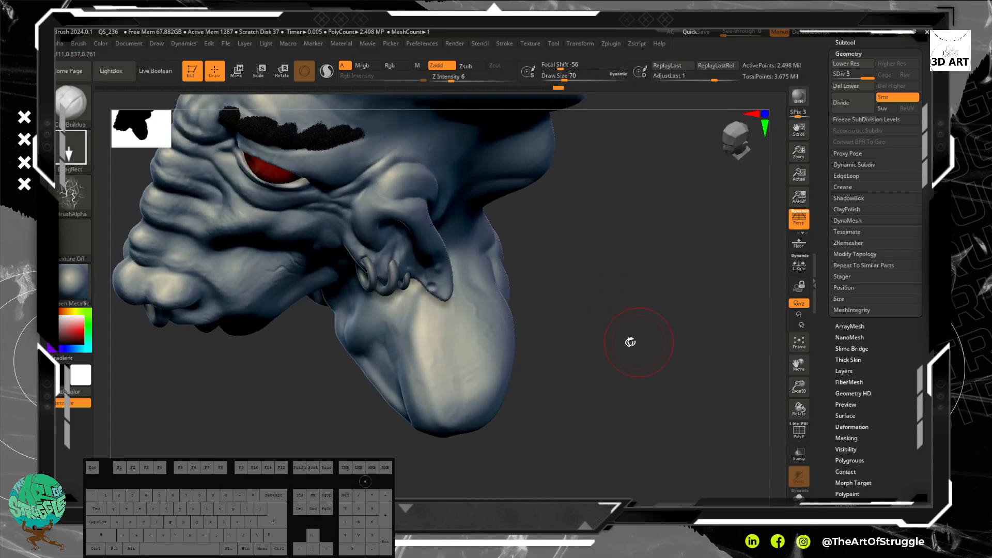
pyautogui.keyDown('shift'); pyautogui.moveTo(490, 360); pyautogui.dragTo(490, 361); pyautogui.keyUp('shift')
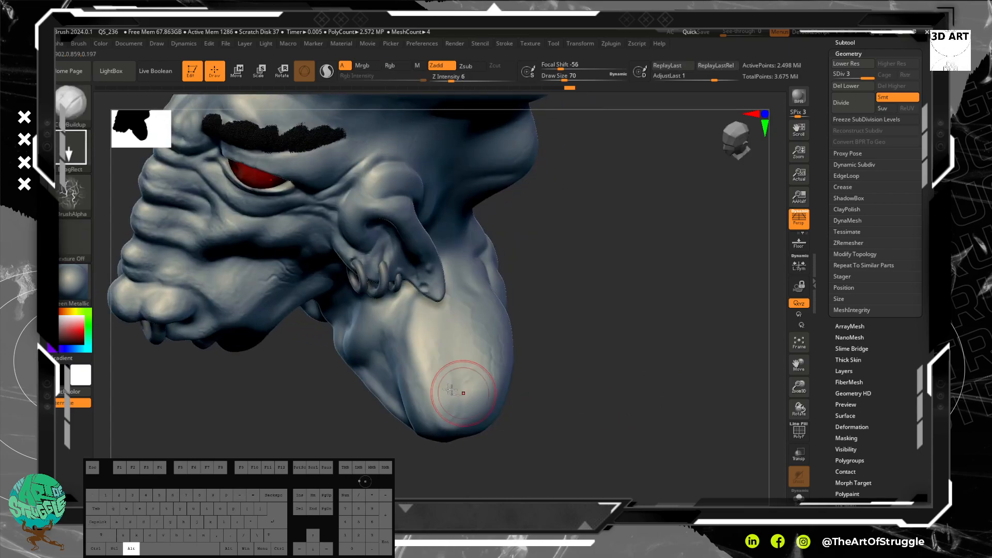
pyautogui.moveTo(455, 388)
pyautogui.keyDown('alt'); pyautogui.mouseDown()
pyautogui.moveTo(441, 431)
pyautogui.moveTo(437, 381)
pyautogui.mouseUp(); pyautogui.keyUp('alt')
# Step: Soften the vein detail on the cheek below the eye with the Smooth brush
pyautogui.keyDown('shift'); pyautogui.moveTo(566, 415); pyautogui.dragTo(581, 326); pyautogui.keyUp('shift')
pyautogui.keyDown('shift'); pyautogui.moveTo(310, 257); pyautogui.dragTo(293, 252); pyautogui.keyUp('shift')
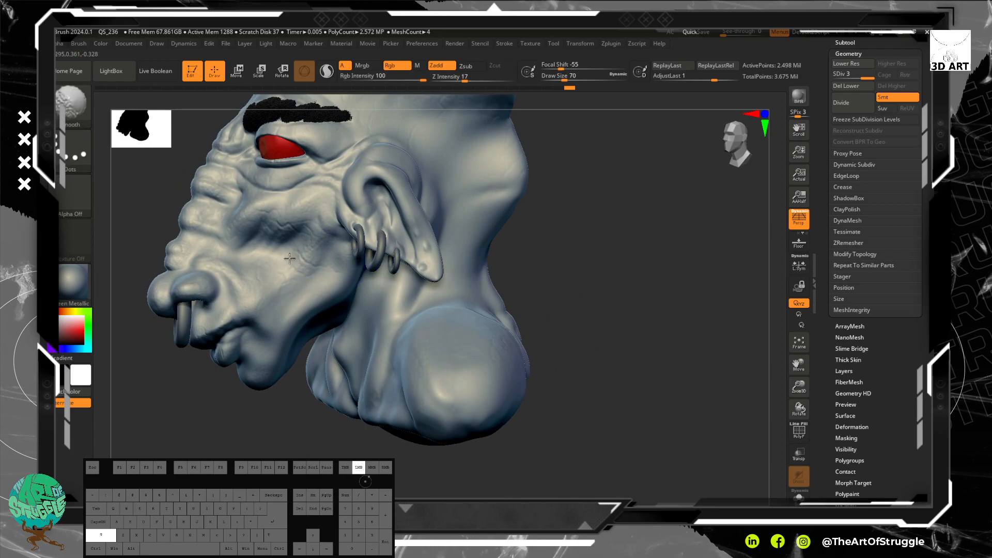
pyautogui.keyDown('shift'); pyautogui.moveTo(294, 218); pyautogui.dragTo(310, 224); pyautogui.keyUp('shift')
# Step: Switch the brush's alpha to the fine-grained Alpha 20
pyautogui.moveTo(555, 314)
pyautogui.mouseDown()
pyautogui.moveTo(611, 341)
pyautogui.moveTo(596, 317)
pyautogui.moveTo(626, 346)
pyautogui.mouseUp()
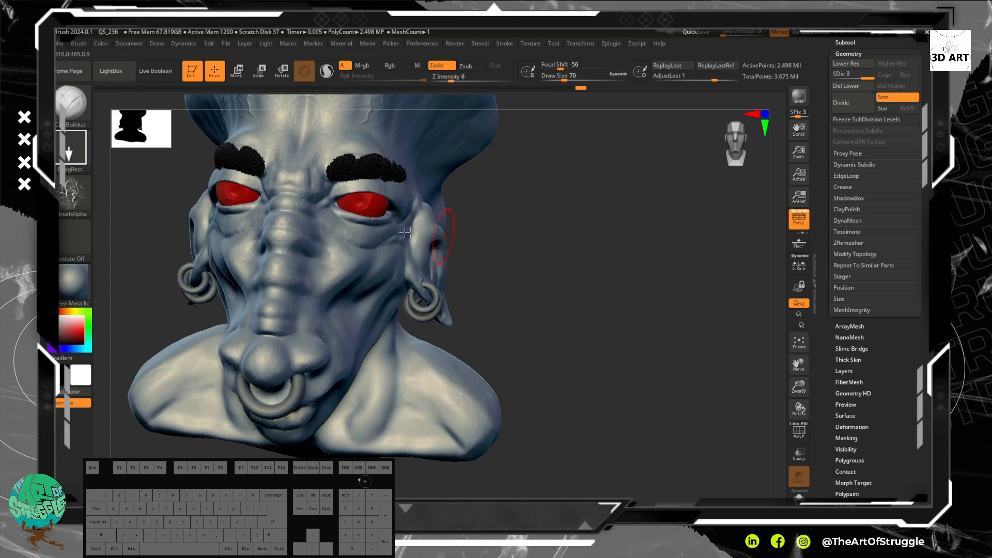
pyautogui.click(83, 197)
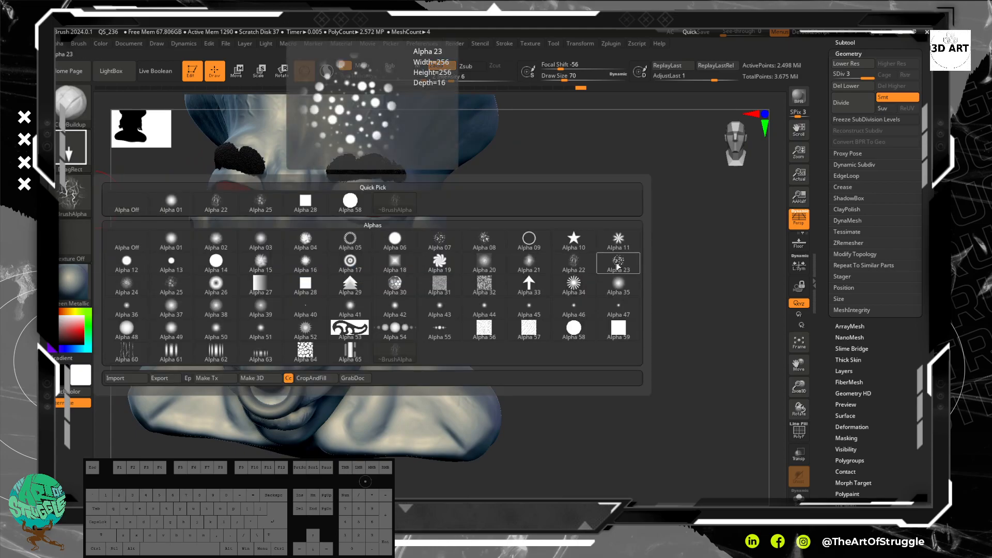
pyautogui.moveTo(496, 275)
pyautogui.moveTo(448, 288)
pyautogui.moveTo(123, 284)
pyautogui.moveTo(393, 354)
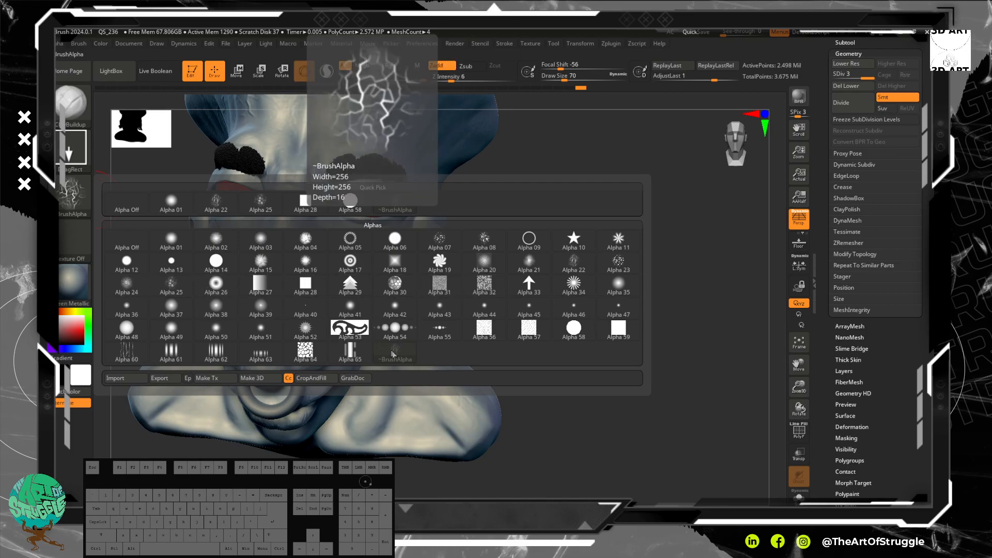
pyautogui.click(485, 262)
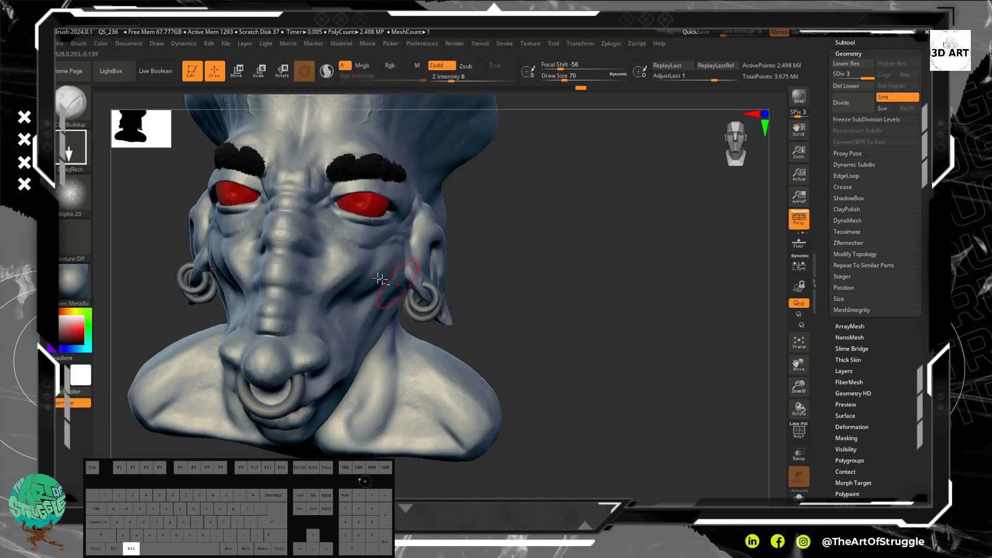
# Step: Stamp the Alpha 20 skin texture on the shoulder with DragRect
pyautogui.moveTo(528, 341); pyautogui.dragTo(515, 317)
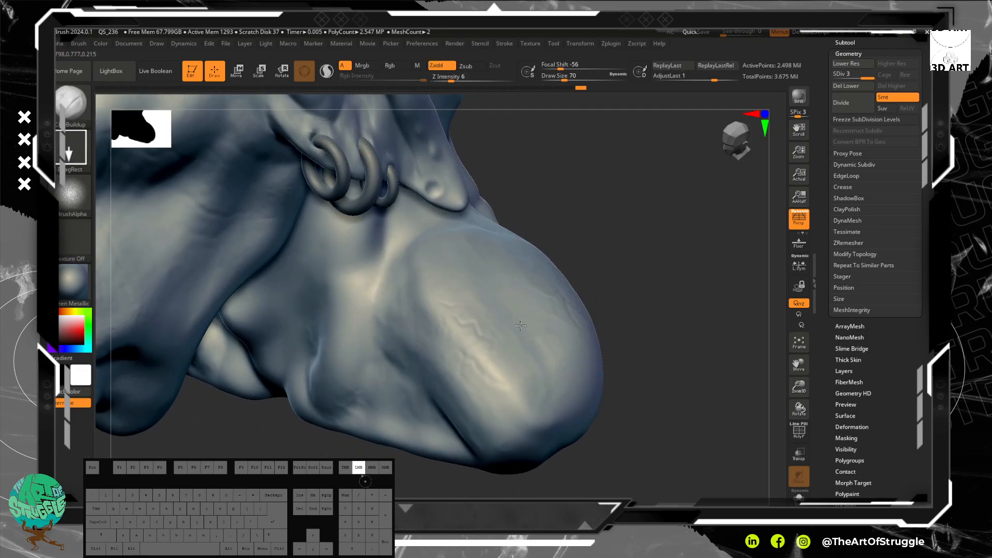
pyautogui.moveTo(553, 433); pyautogui.dragTo(554, 434)
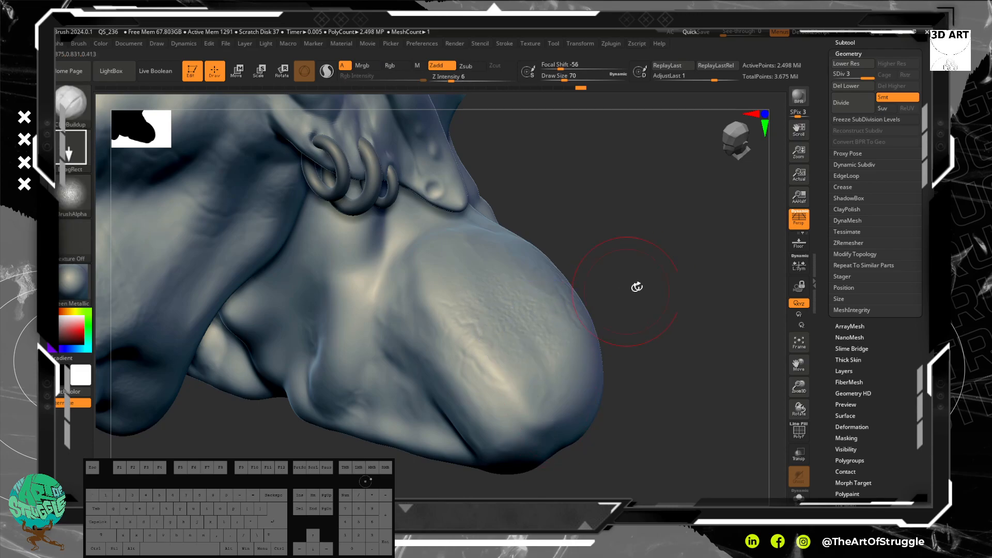
pyautogui.keyDown('shift'); pyautogui.moveTo(531, 319); pyautogui.dragTo(465, 267); pyautogui.keyUp('shift')
# Step: Stamp the Alpha 20 skin texture on the cheek beside the nose
pyautogui.moveTo(574, 338)
pyautogui.mouseDown()
pyautogui.moveTo(656, 328)
pyautogui.moveTo(629, 261)
pyautogui.moveTo(636, 217)
pyautogui.moveTo(627, 238)
pyautogui.moveTo(658, 307)
pyautogui.moveTo(631, 257)
pyautogui.moveTo(655, 280)
pyautogui.mouseUp()
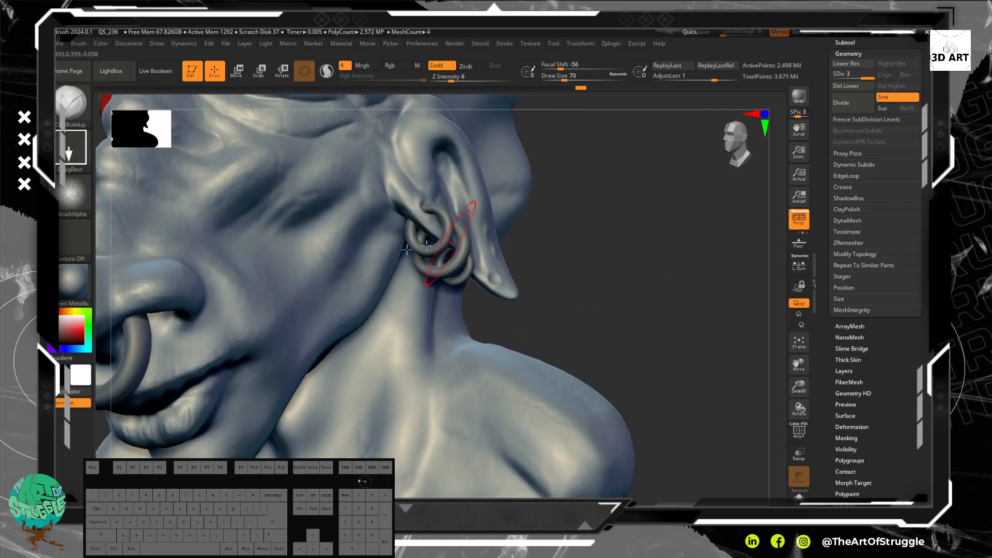
pyautogui.moveTo(260, 217); pyautogui.dragTo(326, 200)
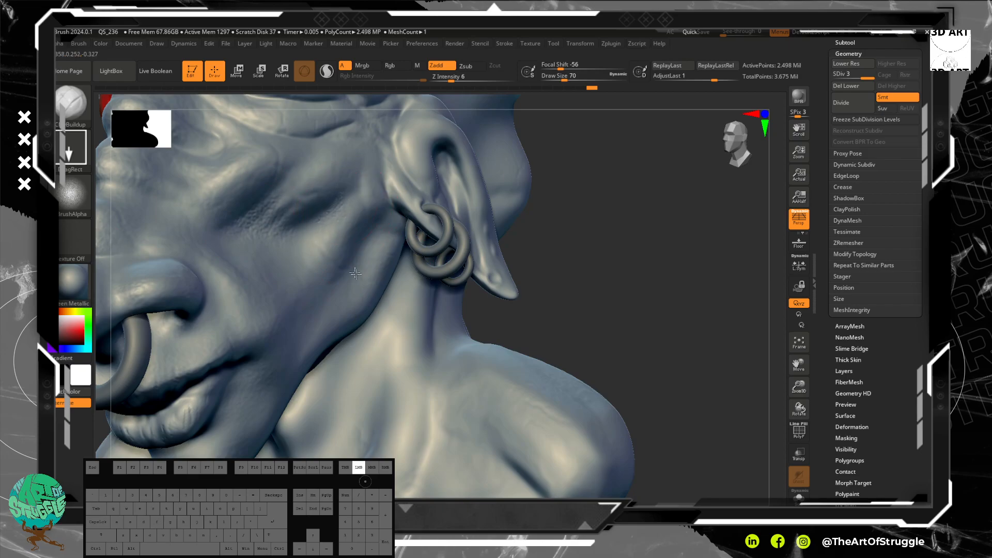
pyautogui.moveTo(373, 285)
pyautogui.mouseDown()
pyautogui.moveTo(346, 200)
pyautogui.moveTo(314, 195)
pyautogui.moveTo(325, 198)
pyautogui.mouseUp()
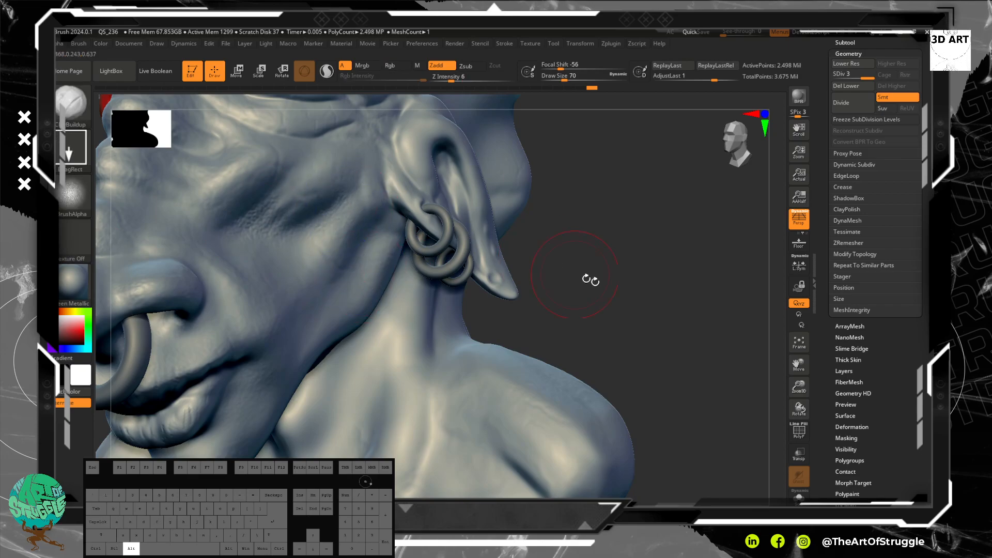
# Step: Stamp the Alpha 20 skin texture on the chin and the area below the jaw
pyautogui.keyDown('alt'); pyautogui.moveTo(615, 302); pyautogui.dragTo(658, 255); pyautogui.keyUp('alt')
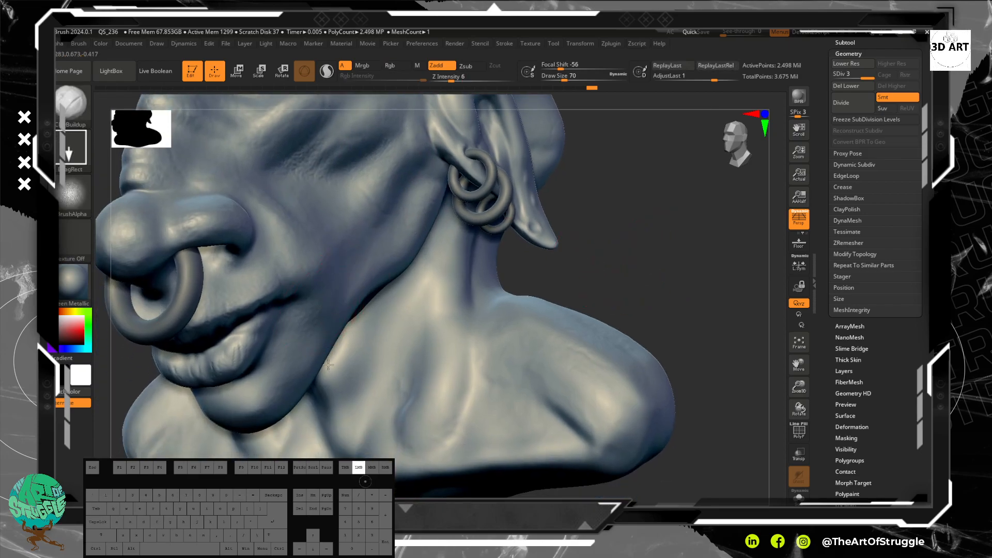
pyautogui.moveTo(608, 276)
pyautogui.keyDown('alt'); pyautogui.mouseDown()
pyautogui.moveTo(629, 235)
pyautogui.moveTo(669, 219)
pyautogui.moveTo(590, 199)
pyautogui.mouseUp(); pyautogui.keyUp('alt')
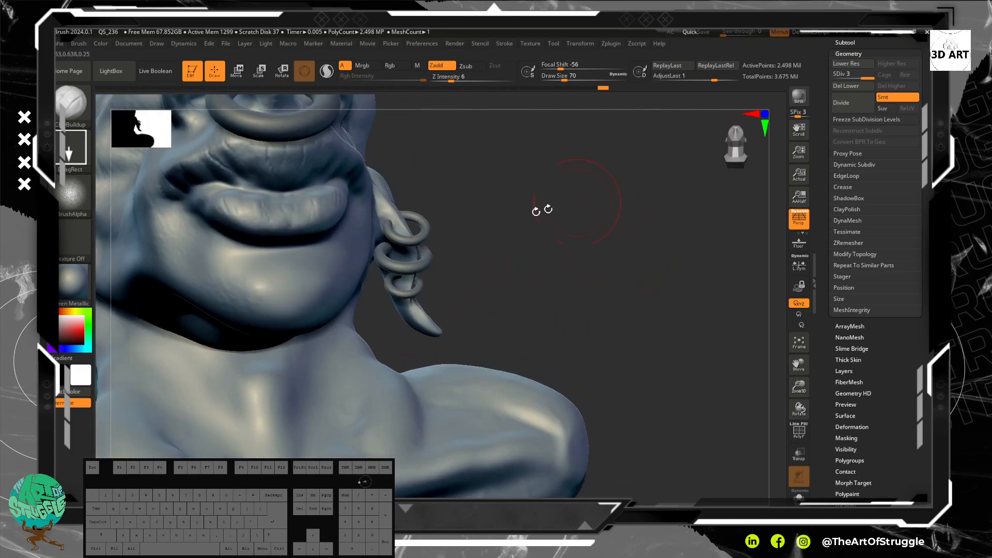
pyautogui.moveTo(336, 290); pyautogui.dragTo(343, 322)
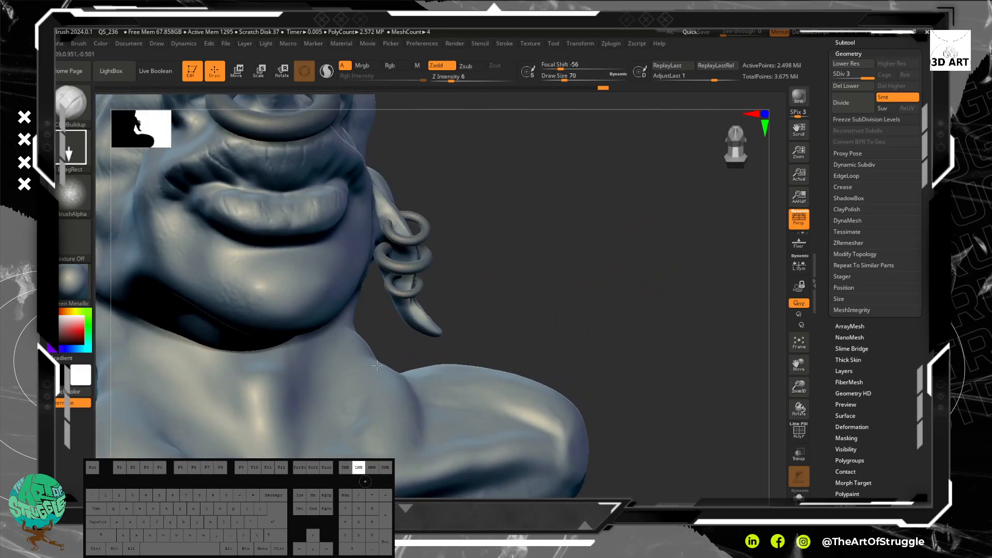
# Step: Stamp the Alpha 20 skin texture on the side of the neck and around the tip of the chin
pyautogui.moveTo(385, 367); pyautogui.dragTo(374, 364)
pyautogui.keyDown('alt'); pyautogui.moveTo(567, 310); pyautogui.dragTo(666, 302); pyautogui.keyUp('alt')
pyautogui.moveTo(310, 267); pyautogui.dragTo(335, 278)
pyautogui.moveTo(373, 304); pyautogui.dragTo(374, 307)
pyautogui.moveTo(362, 295)
pyautogui.keyDown('shift'); pyautogui.mouseDown()
pyautogui.moveTo(343, 282)
pyautogui.moveTo(357, 291)
pyautogui.mouseUp(); pyautogui.keyUp('shift')
pyautogui.moveTo(397, 263); pyautogui.dragTo(419, 282)
pyautogui.moveTo(414, 274)
pyautogui.keyDown('shift'); pyautogui.mouseDown()
pyautogui.moveTo(402, 289)
pyautogui.moveTo(410, 287)
pyautogui.mouseUp(); pyautogui.keyUp('shift')
# Step: Stamp the skin texture across the lower cheek and the side of the jaw, between the ear and the mouth
pyautogui.moveTo(649, 288)
pyautogui.mouseDown()
pyautogui.moveTo(652, 261)
pyautogui.moveTo(667, 282)
pyautogui.mouseUp()
pyautogui.moveTo(213, 226); pyautogui.dragTo(269, 247)
pyautogui.moveTo(233, 199)
pyautogui.mouseDown()
pyautogui.moveTo(249, 241)
pyautogui.moveTo(261, 234)
pyautogui.moveTo(254, 192)
pyautogui.moveTo(272, 199)
pyautogui.moveTo(271, 229)
pyautogui.mouseUp()
pyautogui.moveTo(181, 192); pyautogui.dragTo(201, 201)
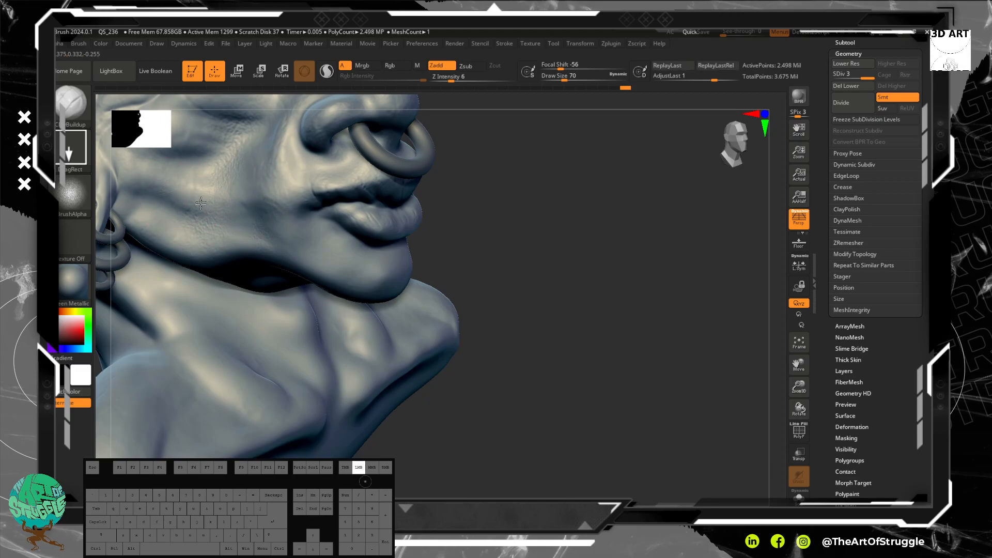
# Step: Stamp the skin texture at the front of the neck, around the collarbone
pyautogui.moveTo(567, 297); pyautogui.dragTo(532, 282)
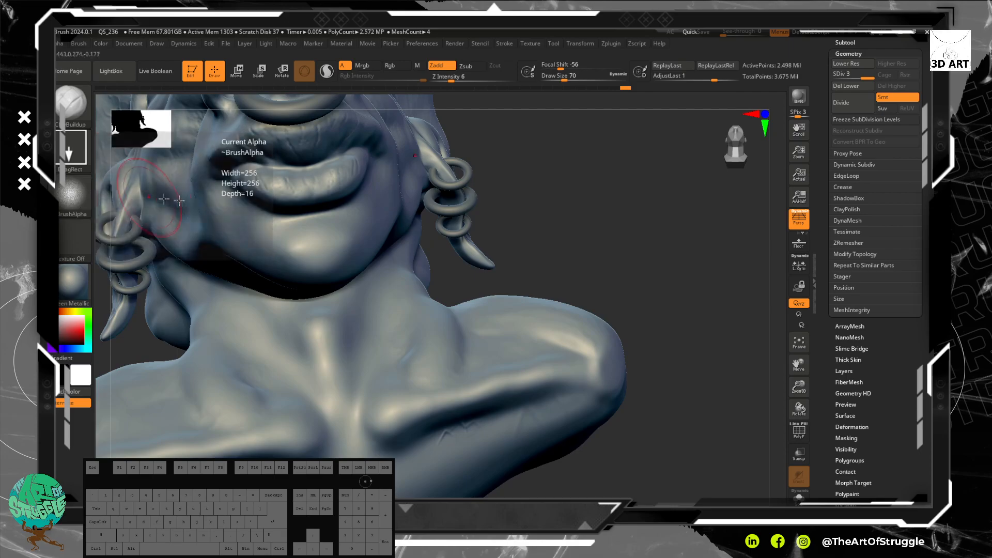
pyautogui.moveTo(598, 255); pyautogui.dragTo(628, 243)
pyautogui.keyDown('alt'); pyautogui.moveTo(626, 296); pyautogui.dragTo(647, 204); pyautogui.keyUp('alt')
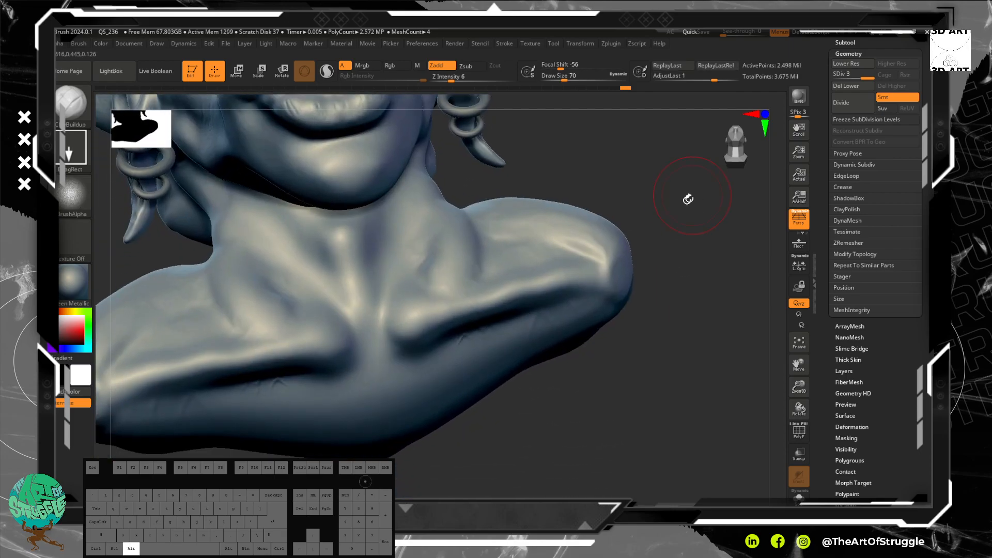
pyautogui.moveTo(446, 289)
pyautogui.mouseDown()
pyautogui.moveTo(440, 327)
pyautogui.moveTo(452, 330)
pyautogui.mouseUp()
# Step: Cover the shoulder with overlapping DragRect stamps of the skin texture, down to the collarbone hollow
pyautogui.moveTo(656, 199)
pyautogui.keyDown('alt'); pyautogui.mouseDown()
pyautogui.moveTo(659, 177)
pyautogui.moveTo(635, 155)
pyautogui.moveTo(650, 243)
pyautogui.moveTo(624, 230)
pyautogui.mouseUp(); pyautogui.keyUp('alt')
pyautogui.moveTo(528, 232); pyautogui.dragTo(568, 281)
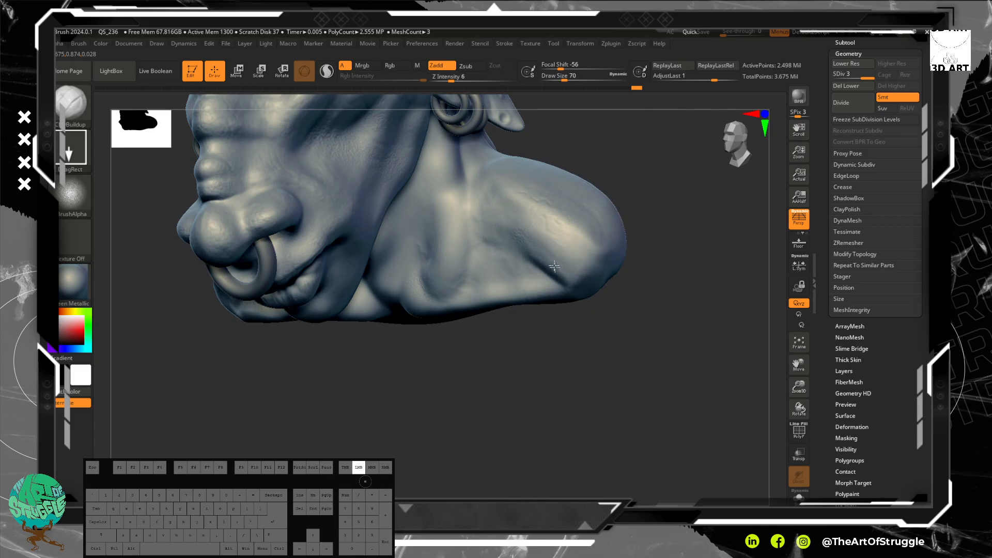
pyautogui.moveTo(557, 267); pyautogui.dragTo(586, 303)
pyautogui.moveTo(498, 224); pyautogui.dragTo(541, 247)
pyautogui.moveTo(504, 191)
pyautogui.mouseDown()
pyautogui.moveTo(544, 231)
pyautogui.moveTo(528, 209)
pyautogui.mouseUp()
pyautogui.moveTo(474, 276); pyautogui.dragTo(492, 288)
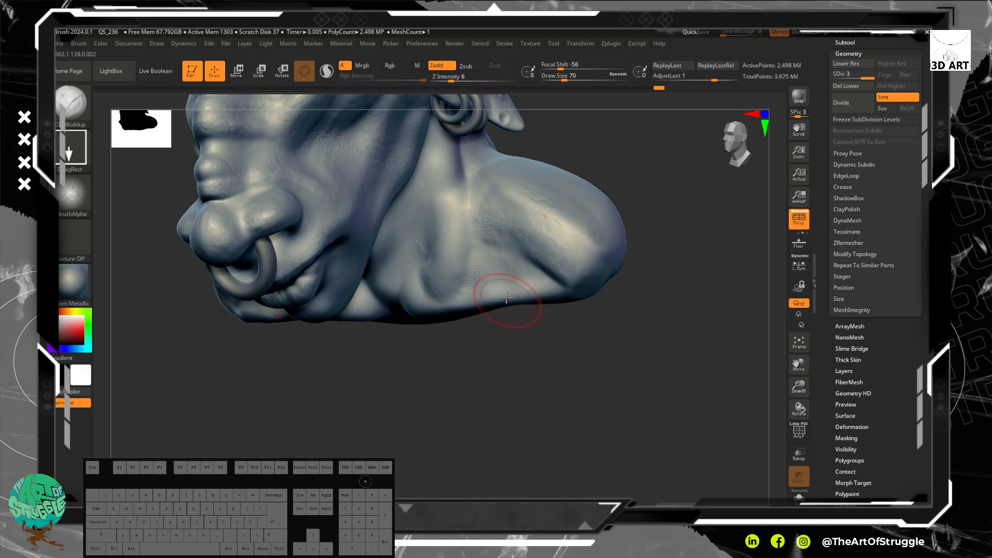
# Step: Stamp the skin texture on the side of the neck and along the collarbone
pyautogui.moveTo(454, 249)
pyautogui.mouseDown()
pyautogui.moveTo(464, 266)
pyautogui.moveTo(438, 241)
pyautogui.mouseUp()
pyautogui.moveTo(458, 287); pyautogui.dragTo(469, 313)
pyautogui.moveTo(444, 191); pyautogui.dragTo(461, 253)
pyautogui.moveTo(405, 260); pyautogui.dragTo(405, 266)
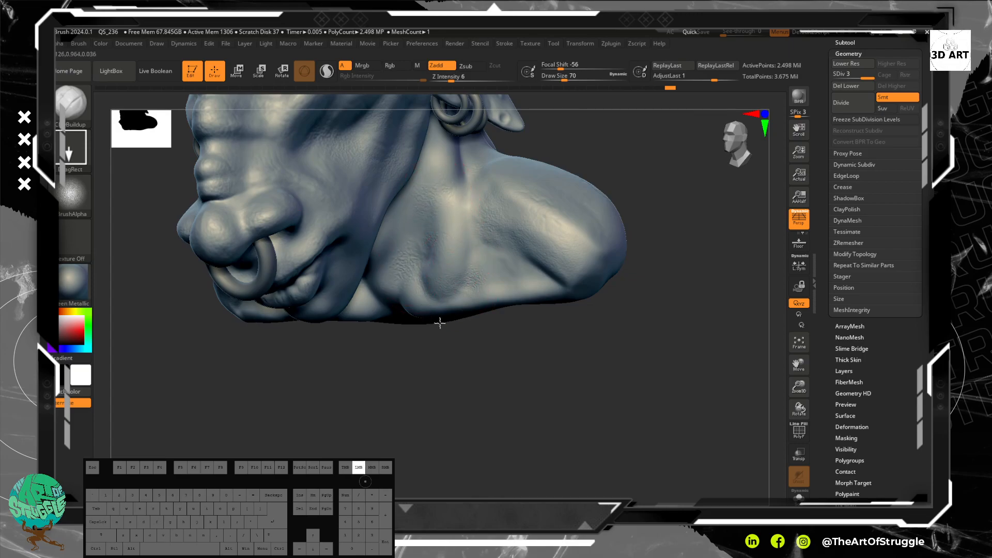
pyautogui.moveTo(421, 290); pyautogui.dragTo(421, 292)
pyautogui.moveTo(488, 278); pyautogui.dragTo(558, 317)
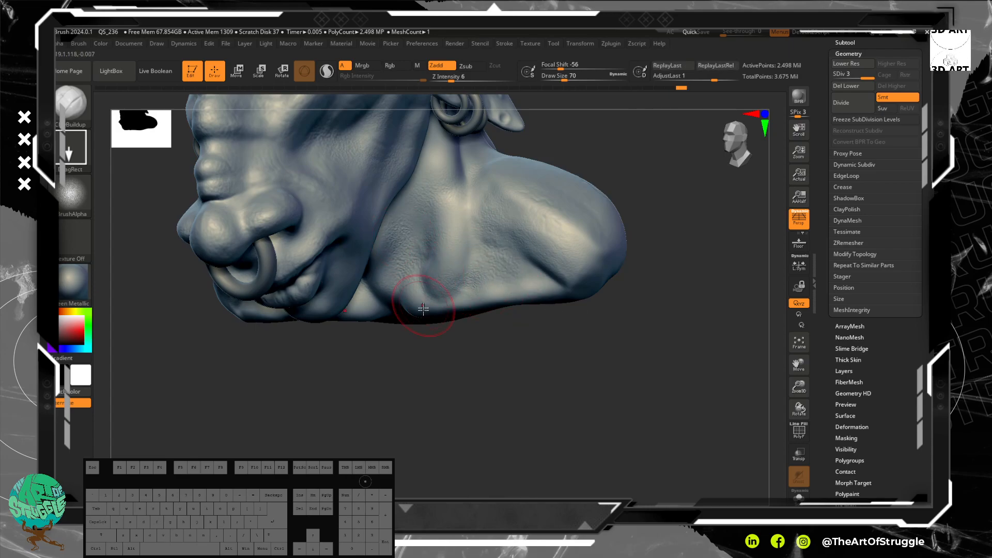
# Step: Undo a stray stamp at the base of the neck and stamp the skin texture on the neck below the jaw
pyautogui.moveTo(547, 373); pyautogui.dragTo(546, 306)
pyautogui.moveTo(383, 299)
pyautogui.mouseDown()
pyautogui.moveTo(418, 361)
pyautogui.moveTo(412, 355)
pyautogui.mouseUp()
pyautogui.hotkey('ctrl', 'z')
pyautogui.moveTo(383, 253)
pyautogui.mouseDown()
pyautogui.moveTo(434, 268)
pyautogui.moveTo(420, 252)
pyautogui.mouseUp()
pyautogui.moveTo(412, 213); pyautogui.dragTo(413, 240)
# Step: Fill the lower jaw and cheek behind the mouth with skin-texture stamps from the profile view
pyautogui.moveTo(655, 195); pyautogui.dragTo(583, 201)
pyautogui.moveTo(336, 219); pyautogui.dragTo(329, 251)
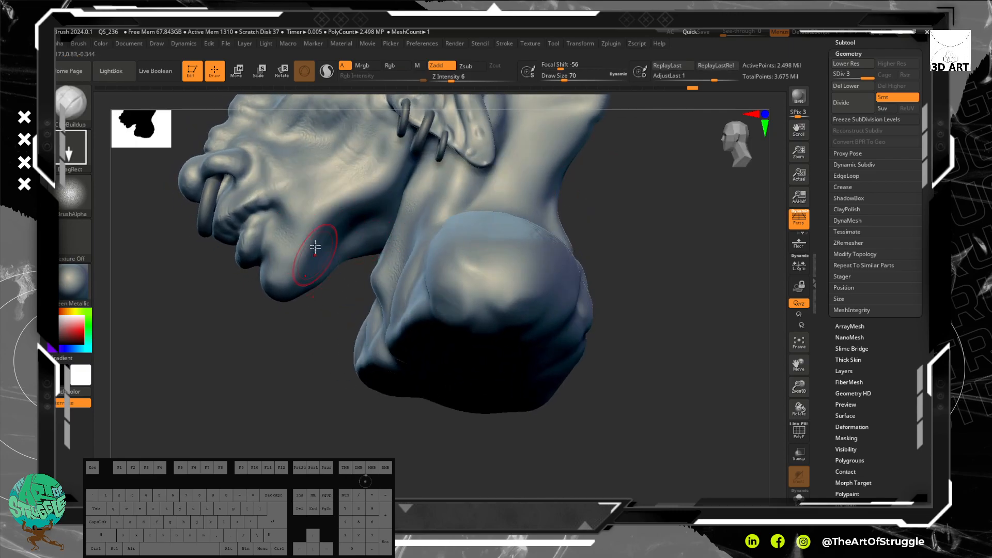
pyautogui.moveTo(306, 210); pyautogui.dragTo(314, 245)
pyautogui.moveTo(345, 182)
pyautogui.mouseDown()
pyautogui.moveTo(344, 205)
pyautogui.moveTo(357, 213)
pyautogui.mouseUp()
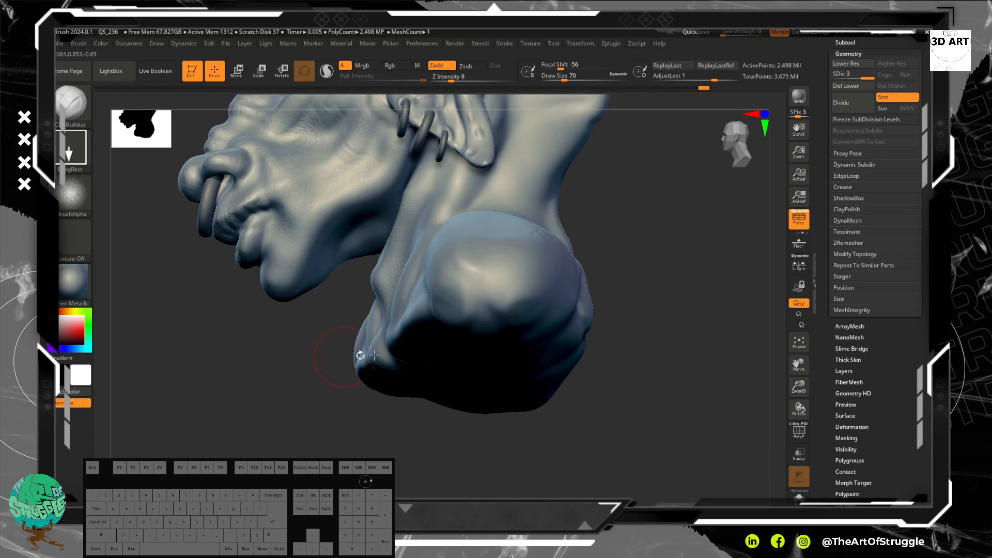
# Step: Stamp the skin texture around the ear, on the back of the head and down the back of the neck
pyautogui.moveTo(672, 347); pyautogui.dragTo(646, 352)
pyautogui.moveTo(603, 328)
pyautogui.mouseDown()
pyautogui.moveTo(629, 339)
pyautogui.moveTo(668, 326)
pyautogui.mouseUp()
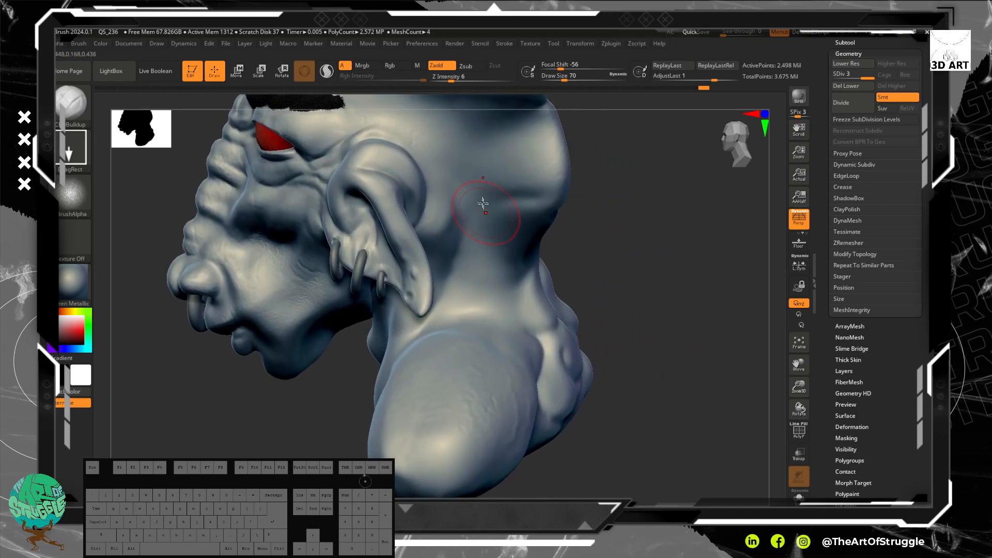
pyautogui.moveTo(420, 154)
pyautogui.mouseDown()
pyautogui.moveTo(429, 163)
pyautogui.moveTo(402, 183)
pyautogui.moveTo(406, 163)
pyautogui.moveTo(426, 188)
pyautogui.mouseUp()
pyautogui.moveTo(395, 154)
pyautogui.mouseDown()
pyautogui.moveTo(430, 186)
pyautogui.moveTo(420, 155)
pyautogui.moveTo(431, 168)
pyautogui.mouseUp()
pyautogui.keyDown('shift'); pyautogui.moveTo(430, 168); pyautogui.dragTo(408, 179); pyautogui.keyUp('shift')
pyautogui.moveTo(467, 159); pyautogui.dragTo(494, 237)
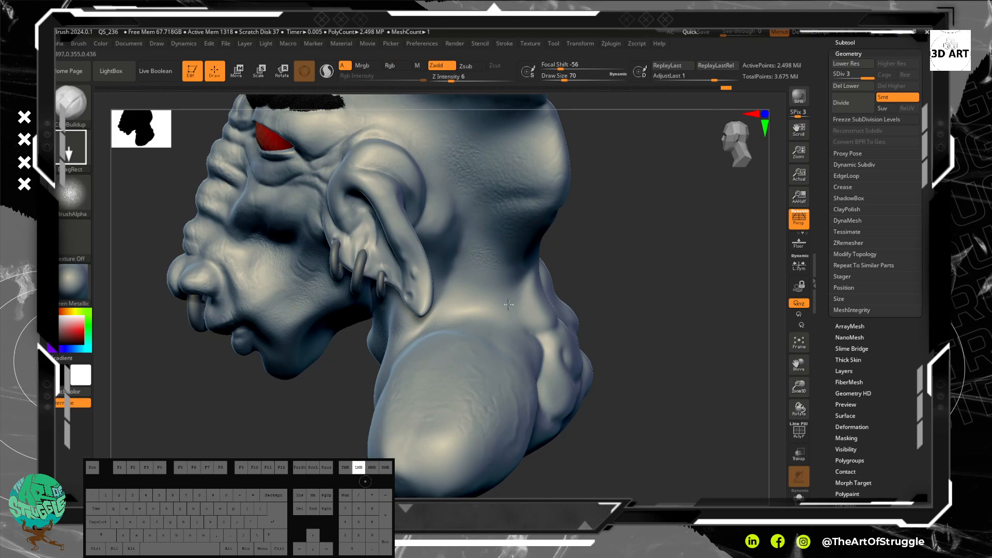
pyautogui.moveTo(521, 327); pyautogui.dragTo(535, 349)
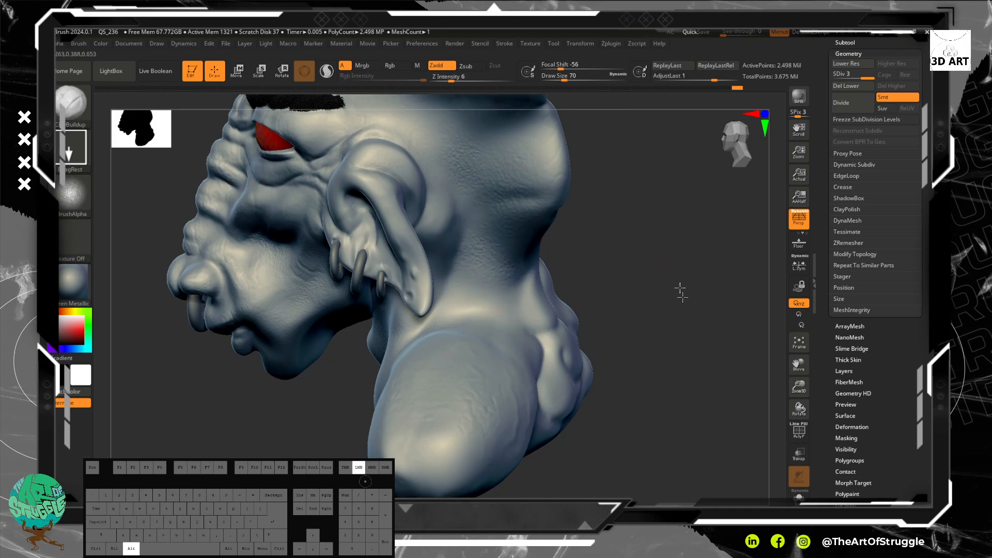
# Step: Stamp the skin texture on the back and outer side of the shoulder
pyautogui.keyDown('alt'); pyautogui.moveTo(683, 299); pyautogui.dragTo(654, 238); pyautogui.keyUp('alt')
pyautogui.moveTo(668, 278); pyautogui.dragTo(669, 281)
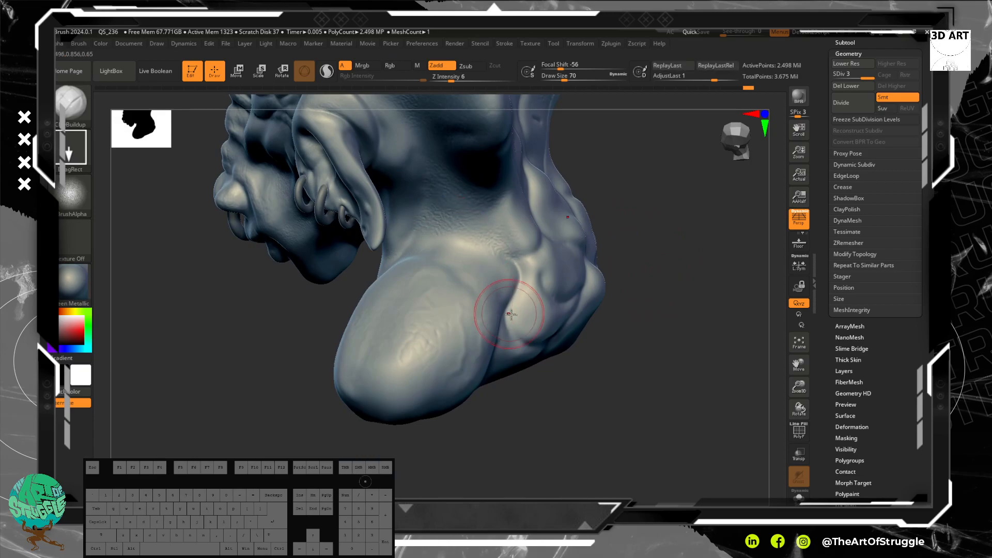
pyautogui.moveTo(628, 344); pyautogui.dragTo(574, 305)
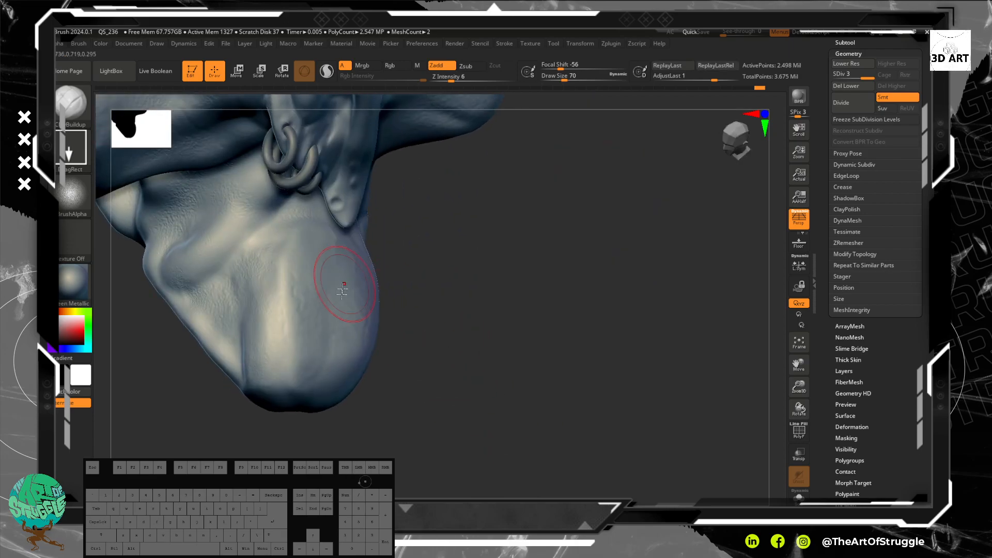
pyautogui.moveTo(333, 314); pyautogui.dragTo(334, 317)
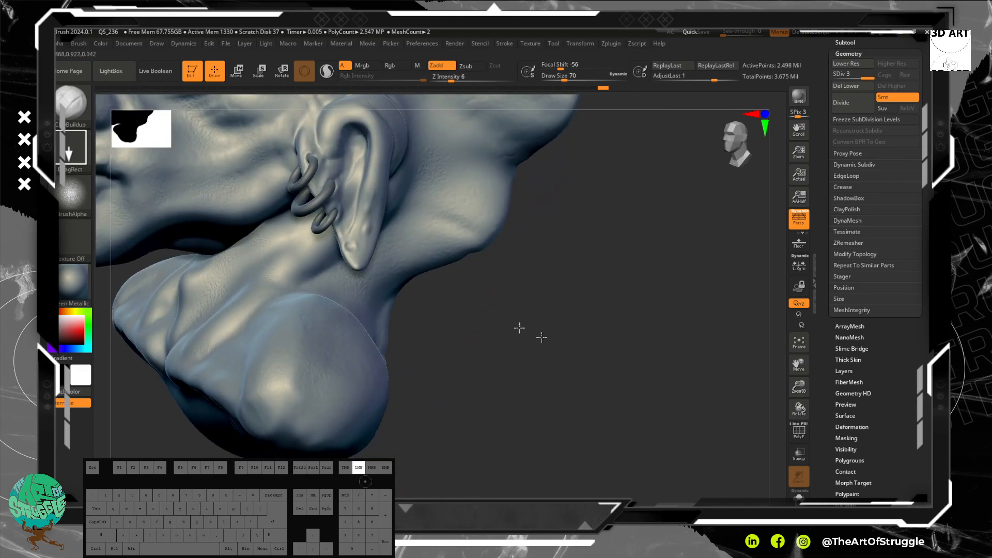
# Step: Stamp the skin texture over the shoulder, the collarbones and the upper chest, plus one stamp on the chin
pyautogui.keyDown('alt'); pyautogui.moveTo(521, 327); pyautogui.dragTo(567, 337); pyautogui.keyUp('alt')
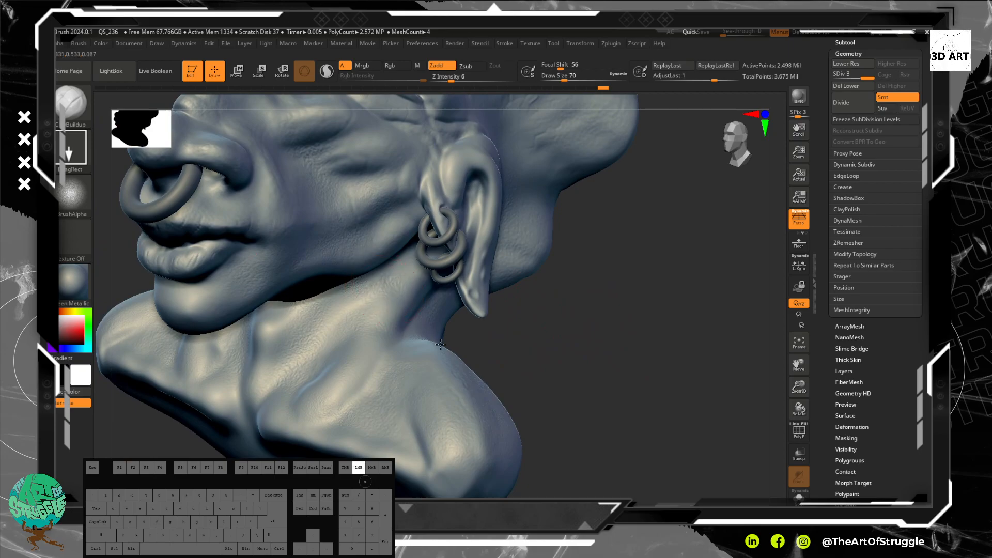
pyautogui.moveTo(441, 344); pyautogui.dragTo(440, 346)
pyautogui.moveTo(322, 369); pyautogui.dragTo(344, 435)
pyautogui.moveTo(306, 435); pyautogui.dragTo(274, 429)
pyautogui.moveTo(340, 440); pyautogui.dragTo(343, 449)
pyautogui.moveTo(336, 440); pyautogui.dragTo(335, 455)
pyautogui.moveTo(297, 439)
pyautogui.mouseDown()
pyautogui.moveTo(283, 439)
pyautogui.moveTo(331, 454)
pyautogui.mouseUp()
pyautogui.moveTo(219, 322); pyautogui.dragTo(227, 333)
# Step: Stamp the skin texture over the crest of the head and the veined forehead above the eyebrows
pyautogui.moveTo(498, 356); pyautogui.dragTo(571, 367)
pyautogui.keyDown('alt'); pyautogui.moveTo(565, 282); pyautogui.dragTo(615, 423); pyautogui.keyUp('alt')
pyautogui.keyDown('alt'); pyautogui.moveTo(608, 285); pyautogui.dragTo(614, 391); pyautogui.keyUp('alt')
pyautogui.keyDown('alt'); pyautogui.moveTo(595, 280); pyautogui.dragTo(596, 370); pyautogui.keyUp('alt')
pyautogui.moveTo(304, 261); pyautogui.dragTo(354, 283)
pyautogui.keyDown('alt'); pyautogui.moveTo(585, 331); pyautogui.dragTo(638, 414); pyautogui.keyUp('alt')
pyautogui.moveTo(321, 190); pyautogui.dragTo(323, 193)
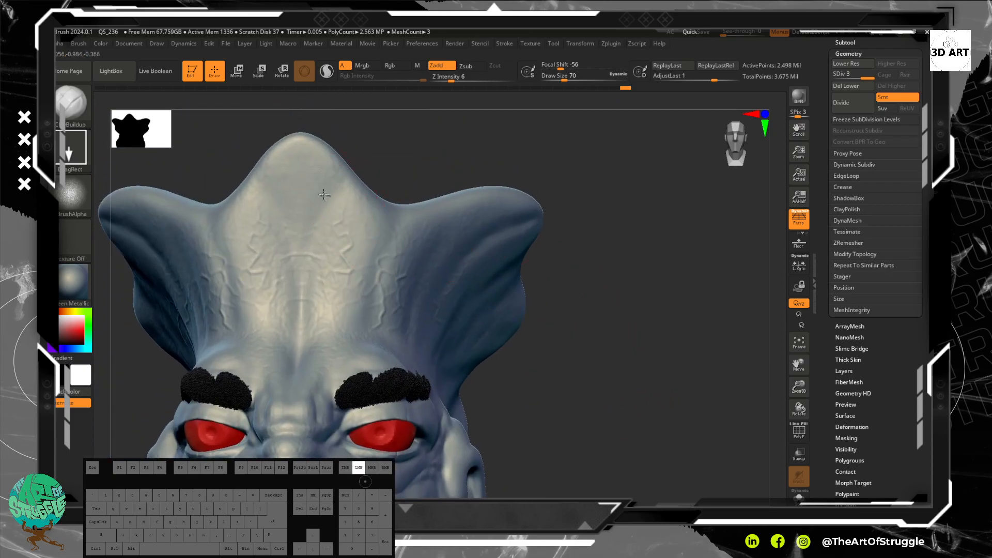
pyautogui.moveTo(418, 231); pyautogui.dragTo(392, 338)
pyautogui.moveTo(355, 247); pyautogui.dragTo(356, 241)
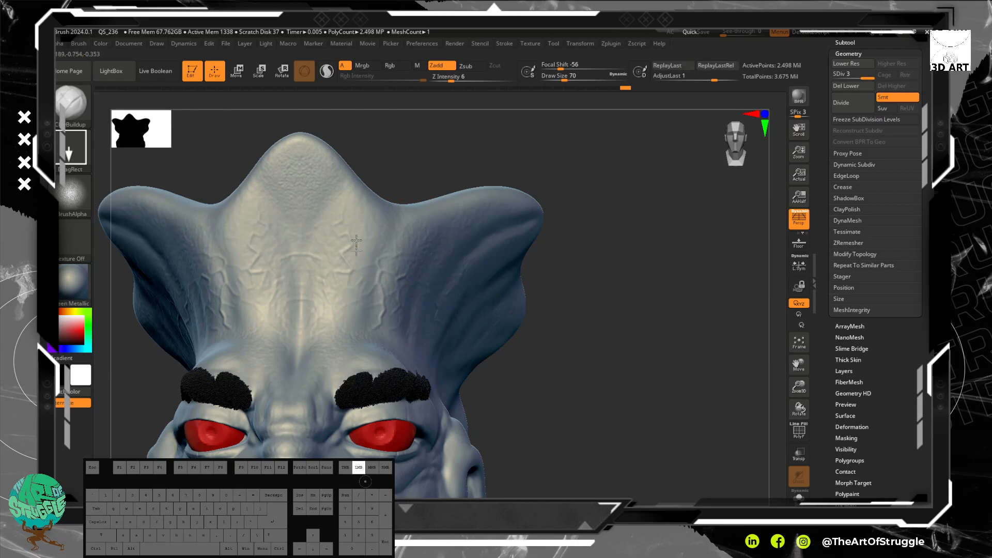
pyautogui.moveTo(400, 344); pyautogui.dragTo(400, 325)
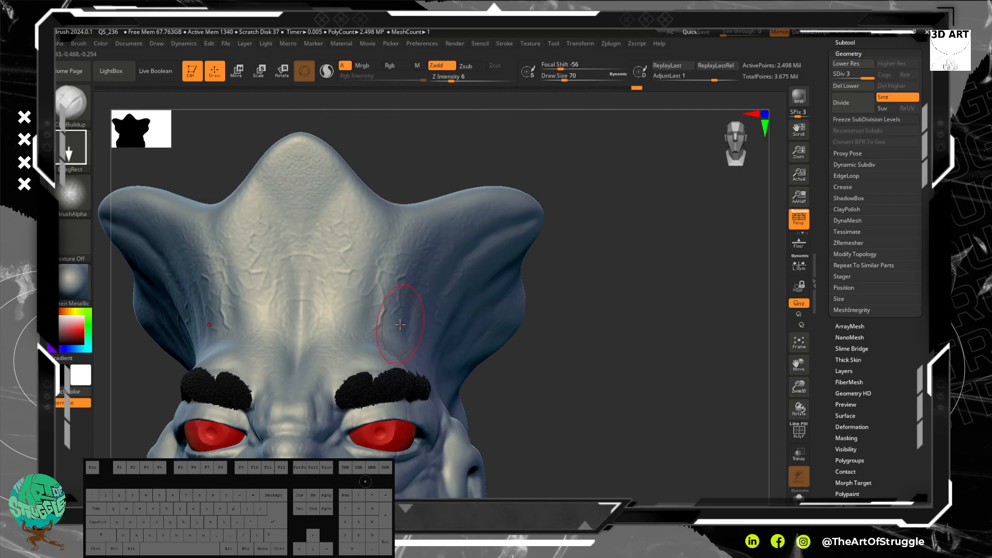
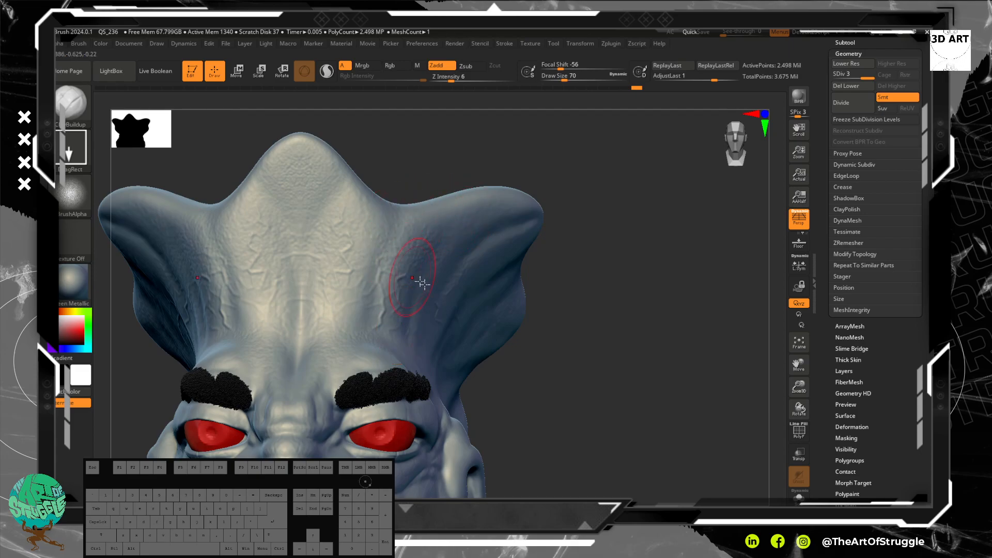
# Step: Stamp the skin texture over the front of the forehead, above the eyebrow and along the side of the central ridge
pyautogui.keyDown('alt'); pyautogui.moveTo(639, 285); pyautogui.dragTo(673, 242); pyautogui.keyUp('alt')
pyautogui.moveTo(398, 255)
pyautogui.mouseDown()
pyautogui.moveTo(433, 308)
pyautogui.moveTo(462, 326)
pyautogui.mouseUp()
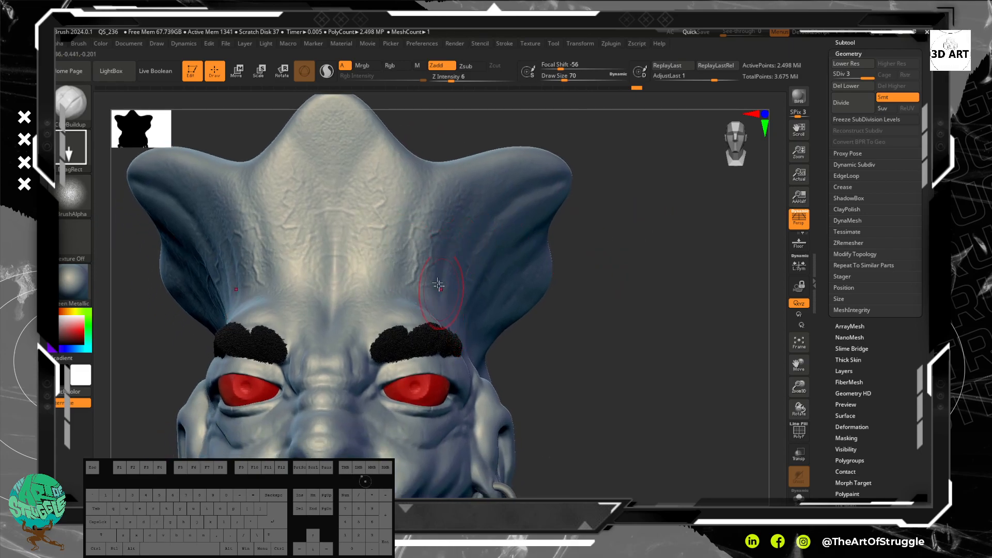
pyautogui.moveTo(353, 262); pyautogui.dragTo(373, 305)
pyautogui.moveTo(430, 285); pyautogui.dragTo(440, 335)
pyautogui.moveTo(371, 265); pyautogui.dragTo(406, 258)
pyautogui.moveTo(364, 178)
pyautogui.mouseDown()
pyautogui.moveTo(361, 199)
pyautogui.moveTo(386, 237)
pyautogui.mouseUp()
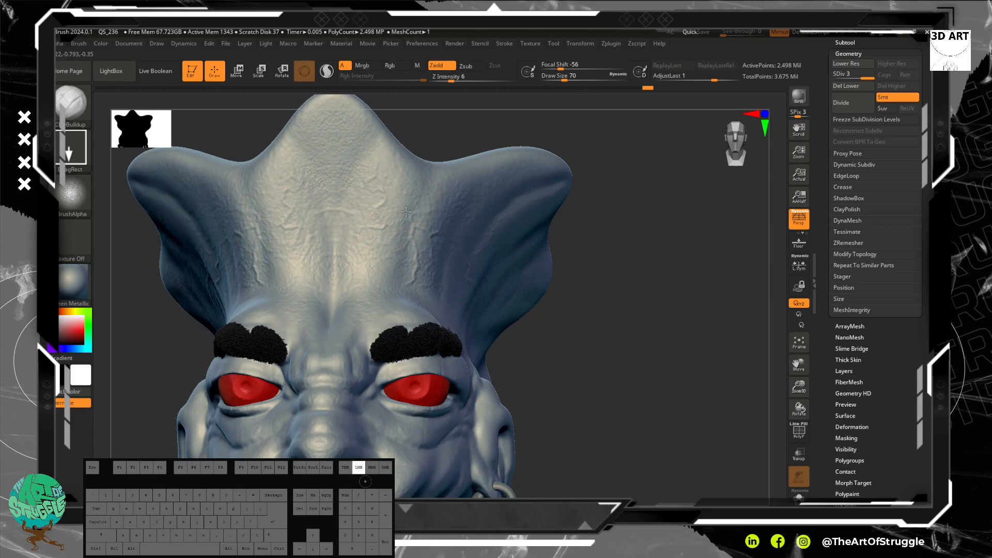
# Step: Stamp the skin texture over the side of the forehead and across the flared side crest of the head
pyautogui.keyDown('alt'); pyautogui.moveTo(627, 372); pyautogui.dragTo(600, 280); pyautogui.keyUp('alt')
pyautogui.moveTo(616, 287)
pyautogui.mouseDown()
pyautogui.moveTo(574, 300)
pyautogui.moveTo(611, 290)
pyautogui.moveTo(473, 291)
pyautogui.mouseUp()
pyautogui.moveTo(505, 323); pyautogui.dragTo(505, 323)
pyautogui.moveTo(492, 264); pyautogui.dragTo(522, 295)
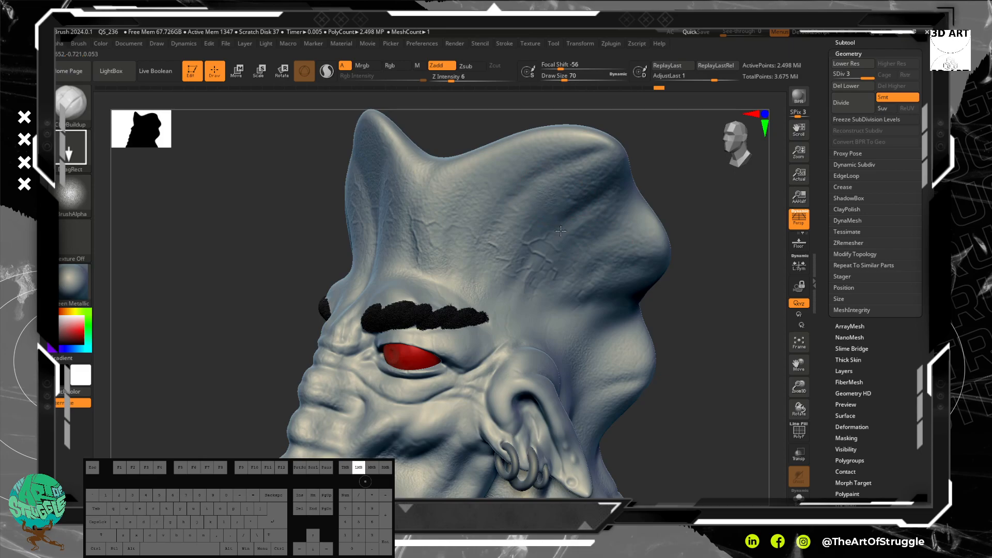
pyautogui.moveTo(529, 238)
pyautogui.mouseDown()
pyautogui.moveTo(556, 256)
pyautogui.moveTo(644, 249)
pyautogui.mouseUp()
pyautogui.moveTo(718, 228)
pyautogui.mouseDown()
pyautogui.moveTo(687, 189)
pyautogui.moveTo(658, 235)
pyautogui.moveTo(317, 333)
pyautogui.moveTo(277, 279)
pyautogui.moveTo(449, 290)
pyautogui.moveTo(491, 346)
pyautogui.moveTo(596, 341)
pyautogui.moveTo(586, 211)
pyautogui.moveTo(591, 266)
pyautogui.moveTo(574, 263)
pyautogui.mouseUp()
# Step: Stamp the skin texture on the back of the head and soften the hard stamp edges there by smoothing
pyautogui.moveTo(440, 301); pyautogui.dragTo(491, 346)
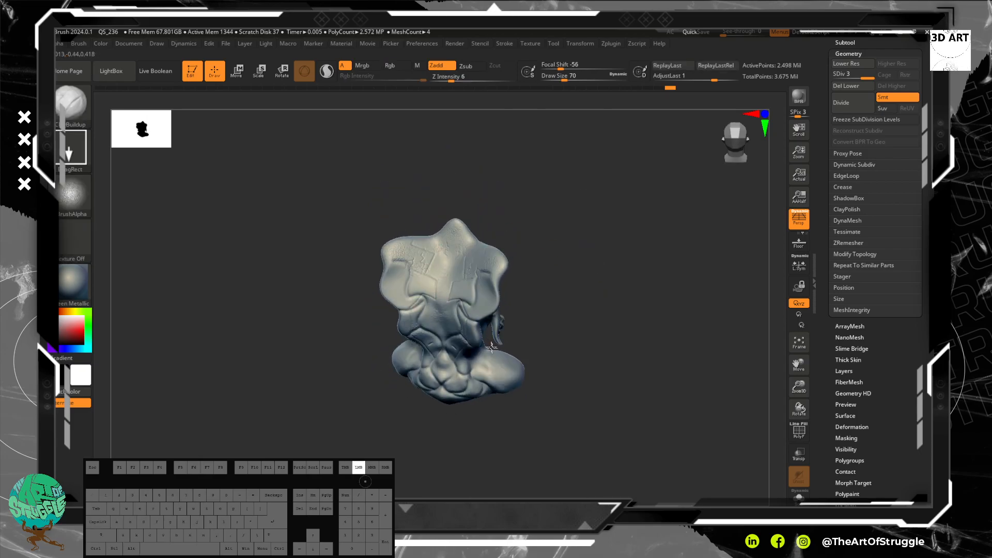
pyautogui.moveTo(440, 287); pyautogui.dragTo(452, 308)
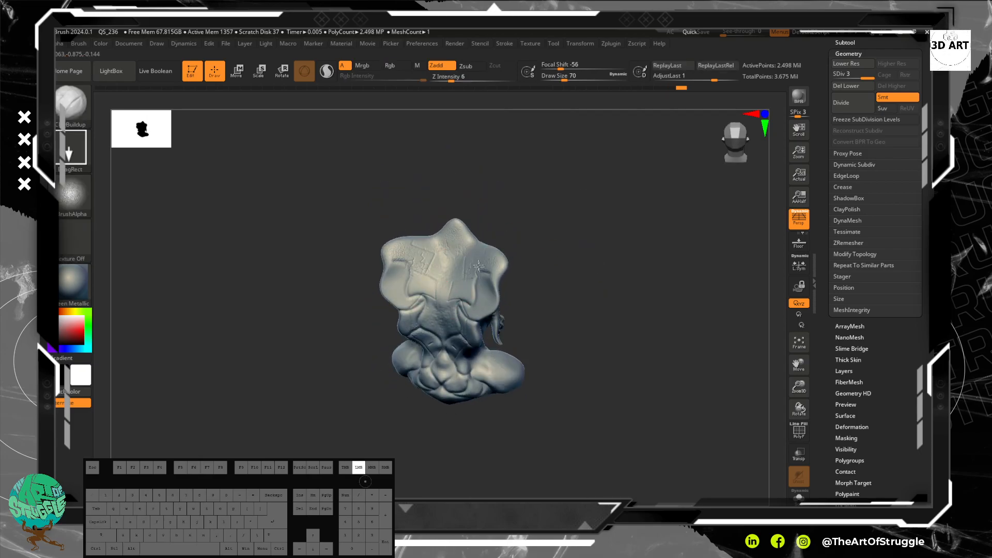
pyautogui.press('shift')
pyautogui.keyDown('shift'); pyautogui.moveTo(418, 262); pyautogui.dragTo(473, 269); pyautogui.keyUp('shift')
pyautogui.keyDown('shift'); pyautogui.moveTo(482, 318); pyautogui.dragTo(484, 319); pyautogui.keyUp('shift')
pyautogui.moveTo(573, 303)
pyautogui.keyDown('alt'); pyautogui.mouseDown()
pyautogui.moveTo(603, 246)
pyautogui.moveTo(608, 251)
pyautogui.moveTo(575, 248)
pyautogui.mouseUp(); pyautogui.keyUp('alt')
pyautogui.moveTo(497, 278); pyautogui.dragTo(514, 333)
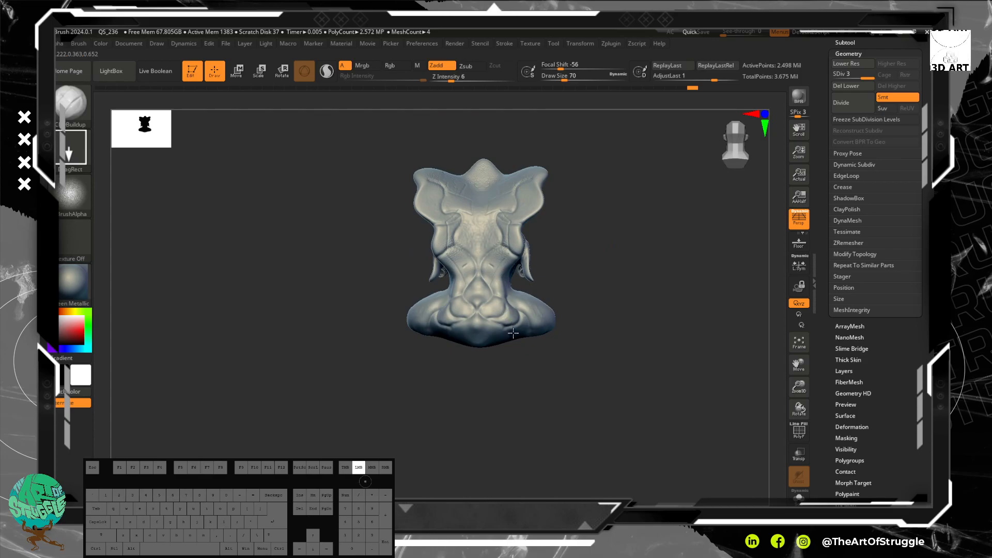
# Step: Stamp the skin texture on the cheek, over the ear and on the skin around it
pyautogui.moveTo(572, 283); pyautogui.dragTo(658, 284)
pyautogui.press('ctrl')
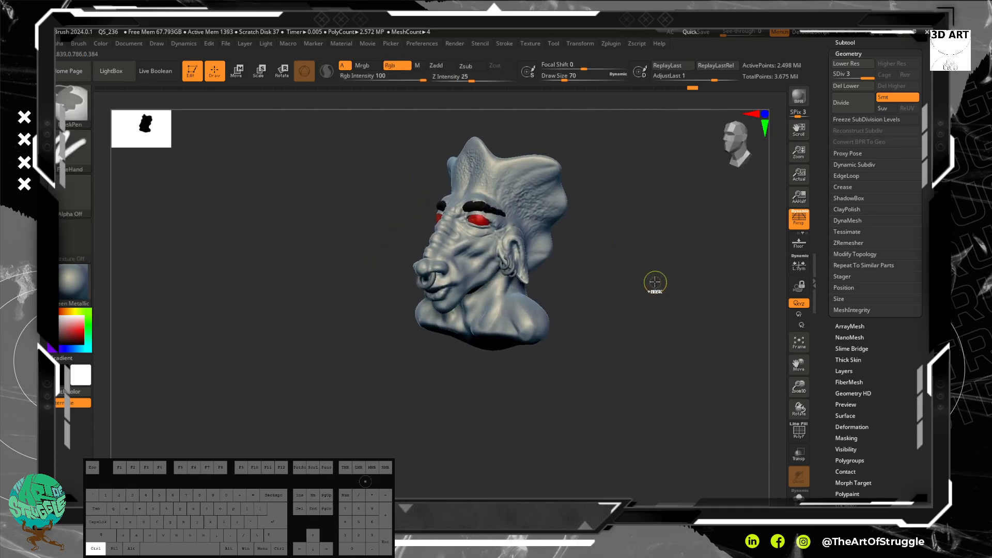
pyautogui.moveTo(603, 270)
pyautogui.mouseDown()
pyautogui.moveTo(627, 288)
pyautogui.moveTo(613, 277)
pyautogui.mouseUp()
pyautogui.moveTo(613, 277)
pyautogui.mouseDown()
pyautogui.moveTo(565, 297)
pyautogui.moveTo(562, 241)
pyautogui.mouseUp()
pyautogui.moveTo(445, 193); pyautogui.dragTo(460, 226)
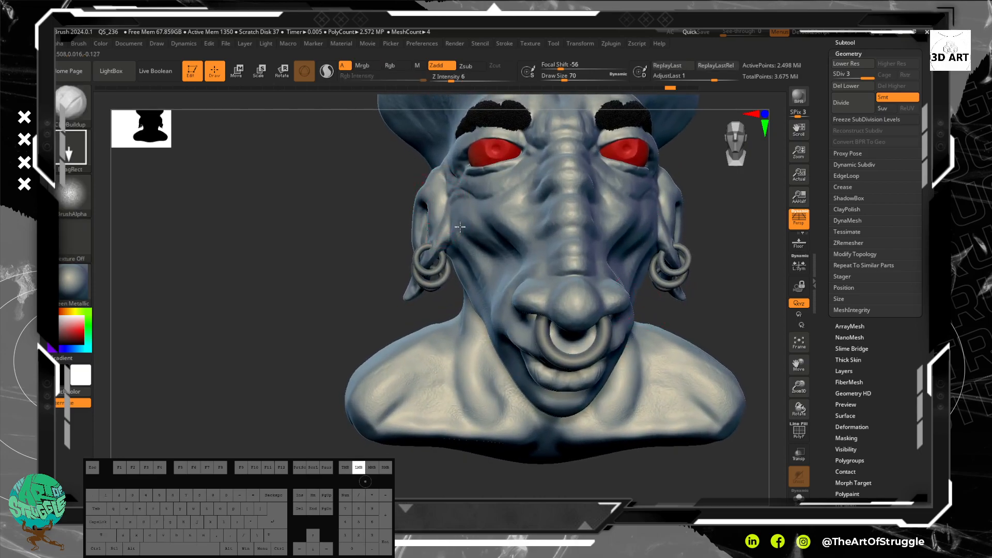
pyautogui.moveTo(345, 227); pyautogui.dragTo(393, 178)
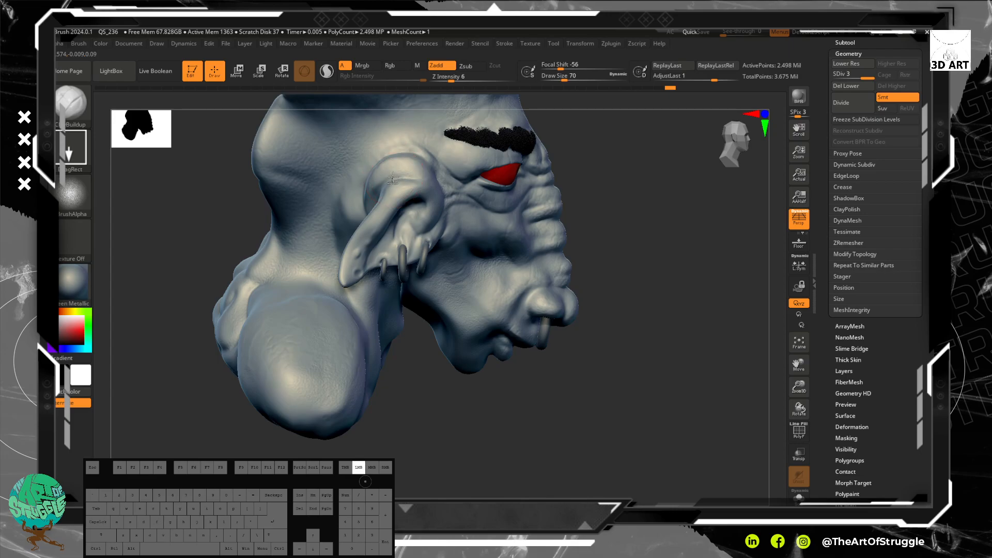
pyautogui.moveTo(407, 211)
pyautogui.mouseDown()
pyautogui.moveTo(377, 219)
pyautogui.moveTo(383, 229)
pyautogui.mouseUp()
pyautogui.moveTo(371, 195)
pyautogui.mouseDown()
pyautogui.moveTo(352, 216)
pyautogui.moveTo(368, 241)
pyautogui.mouseUp()
pyautogui.moveTo(385, 142); pyautogui.dragTo(384, 145)
pyautogui.moveTo(425, 176); pyautogui.dragTo(426, 177)
# Step: Stamp the skin texture on the temple between the ear and the eyebrow, and over the outer shoulder
pyautogui.moveTo(436, 135); pyautogui.dragTo(451, 193)
pyautogui.moveTo(484, 125); pyautogui.dragTo(503, 145)
pyautogui.moveTo(433, 146); pyautogui.dragTo(455, 175)
pyautogui.moveTo(296, 295)
pyautogui.mouseDown()
pyautogui.moveTo(324, 346)
pyautogui.moveTo(281, 338)
pyautogui.moveTo(320, 421)
pyautogui.moveTo(356, 434)
pyautogui.mouseUp()
pyautogui.moveTo(435, 437)
pyautogui.mouseDown()
pyautogui.moveTo(401, 417)
pyautogui.moveTo(409, 434)
pyautogui.mouseUp()
pyautogui.keyDown('alt'); pyautogui.moveTo(231, 401); pyautogui.dragTo(174, 314); pyautogui.keyUp('alt')
pyautogui.keyDown('alt'); pyautogui.moveTo(541, 420); pyautogui.dragTo(543, 476); pyautogui.keyUp('alt')
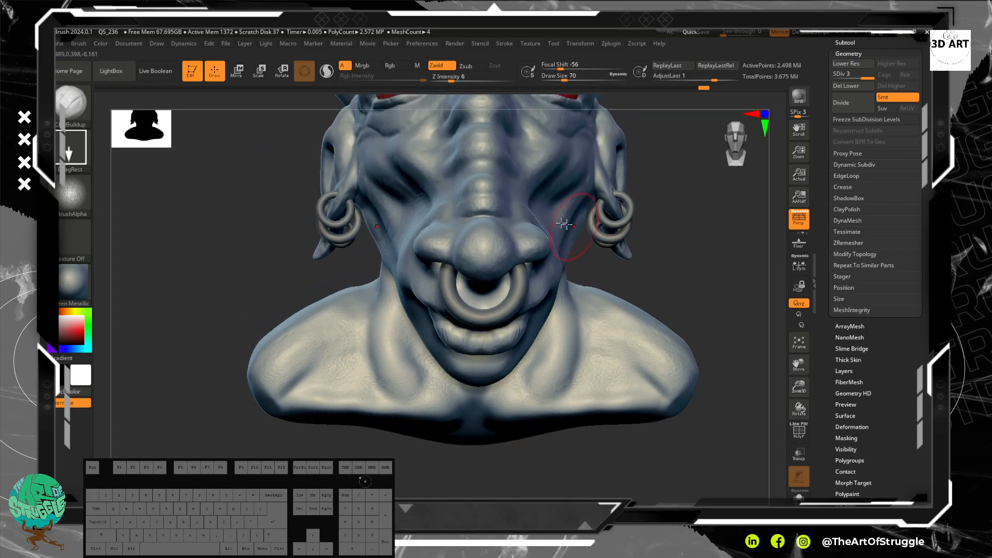
# Step: Stamp the skin texture on the lower cheek beside the nose and along the ridged bridge of the nose
pyautogui.moveTo(490, 255)
pyautogui.mouseDown()
pyautogui.moveTo(504, 267)
pyautogui.moveTo(520, 254)
pyautogui.moveTo(548, 257)
pyautogui.mouseUp()
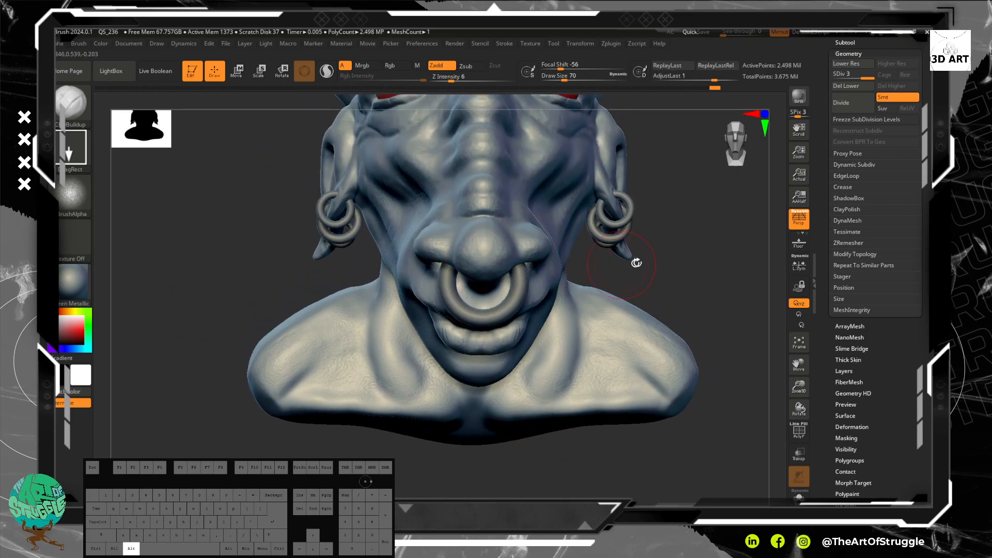
pyautogui.keyDown('alt'); pyautogui.moveTo(639, 243); pyautogui.dragTo(618, 341); pyautogui.keyUp('alt')
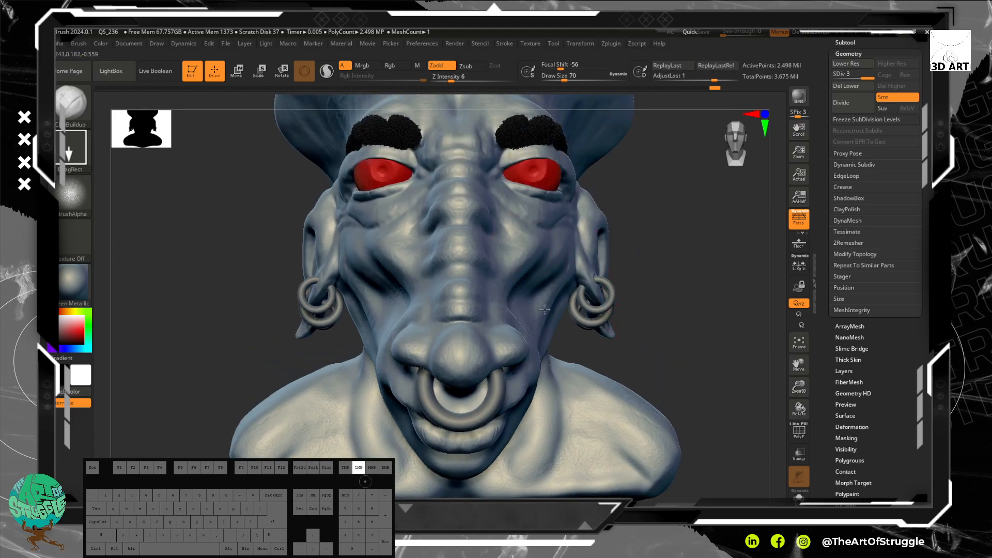
pyautogui.moveTo(472, 199); pyautogui.dragTo(490, 265)
pyautogui.moveTo(471, 148); pyautogui.dragTo(473, 154)
pyautogui.moveTo(490, 196)
pyautogui.mouseDown()
pyautogui.moveTo(498, 213)
pyautogui.moveTo(535, 214)
pyautogui.moveTo(553, 229)
pyautogui.mouseUp()
pyautogui.moveTo(683, 192); pyautogui.dragTo(581, 235)
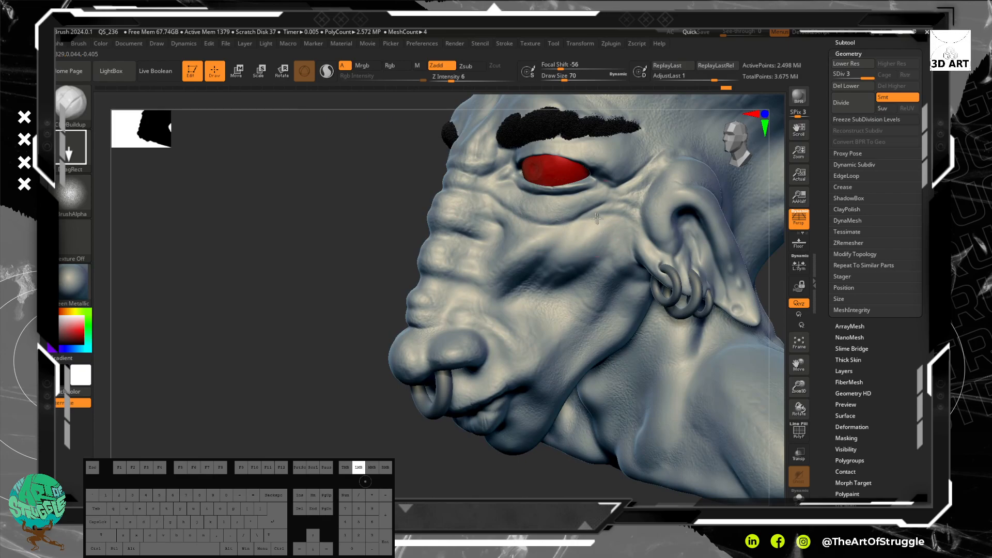
# Step: Stamp fine skin texture on the upper cheek below the eye, across the cheek folds and on a nose ridge
pyautogui.keyDown('alt'); pyautogui.moveTo(386, 215); pyautogui.dragTo(392, 270); pyautogui.keyUp('alt')
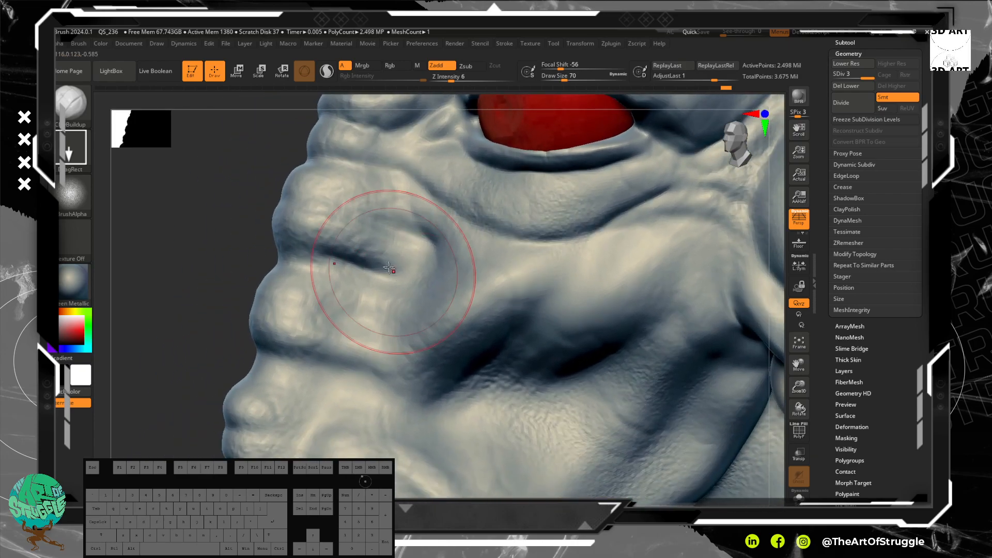
pyautogui.moveTo(655, 255)
pyautogui.mouseDown()
pyautogui.moveTo(672, 248)
pyautogui.moveTo(684, 211)
pyautogui.mouseUp()
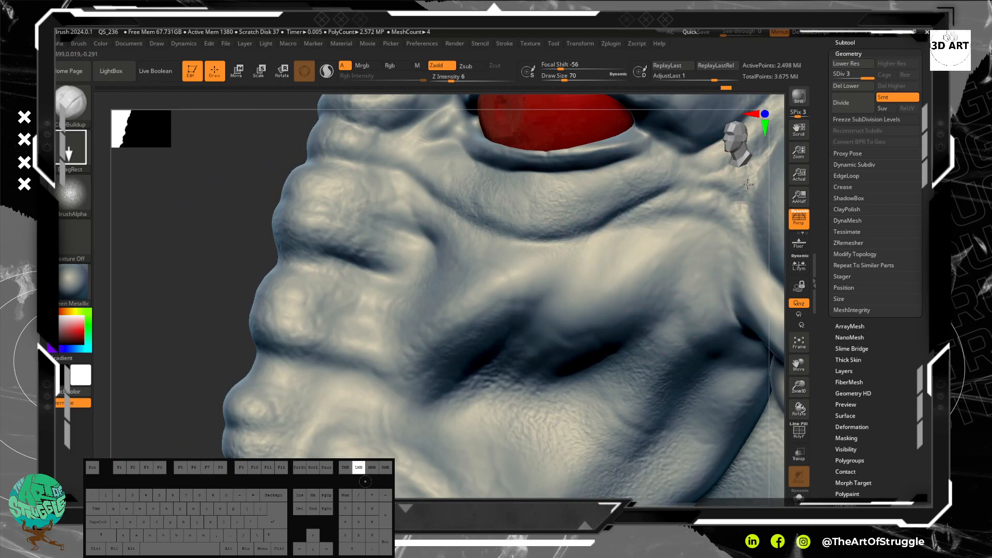
pyautogui.moveTo(771, 160); pyautogui.dragTo(772, 165)
pyautogui.moveTo(623, 309)
pyautogui.mouseDown()
pyautogui.moveTo(656, 304)
pyautogui.moveTo(742, 256)
pyautogui.mouseUp()
pyautogui.moveTo(490, 303); pyautogui.dragTo(524, 322)
pyautogui.moveTo(613, 302); pyautogui.dragTo(614, 302)
pyautogui.moveTo(351, 318); pyautogui.dragTo(352, 318)
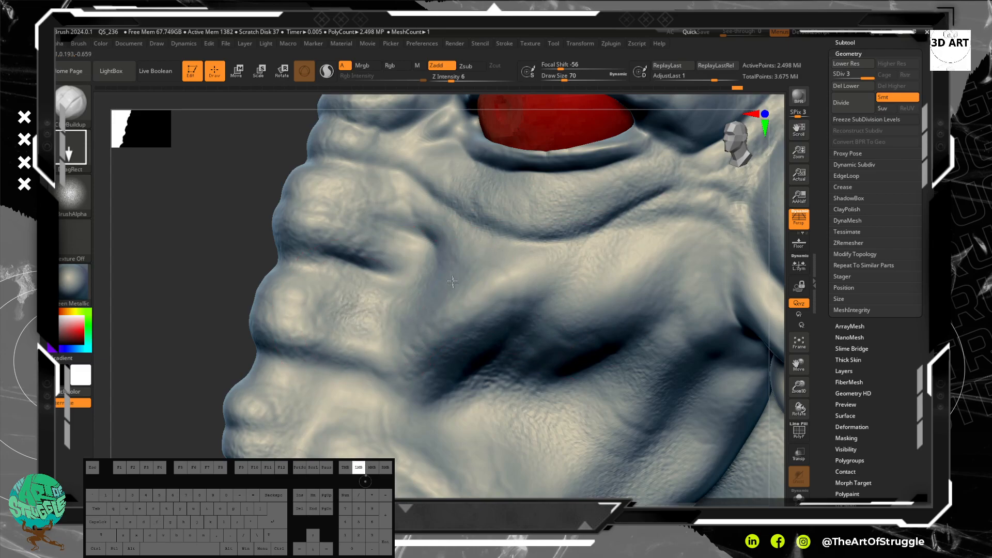
# Step: Stamp the skin texture on the side of the nose ridges, the inner under-eye area and the adjoining cheek
pyautogui.moveTo(456, 235)
pyautogui.mouseDown()
pyautogui.moveTo(400, 222)
pyautogui.moveTo(385, 233)
pyautogui.mouseUp()
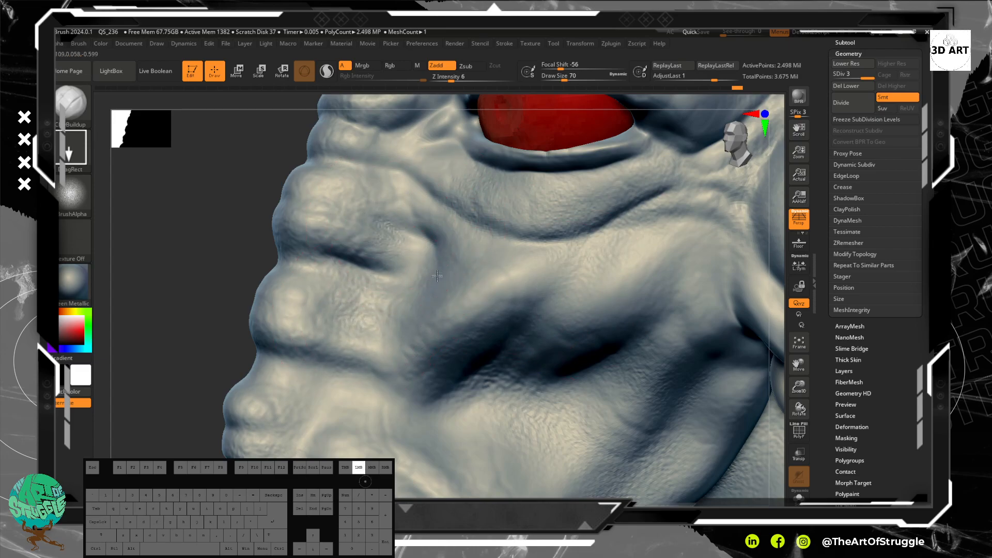
pyautogui.moveTo(437, 335); pyautogui.dragTo(437, 336)
pyautogui.moveTo(416, 150)
pyautogui.mouseDown()
pyautogui.moveTo(481, 198)
pyautogui.moveTo(520, 209)
pyautogui.mouseUp()
pyautogui.keyDown('alt'); pyautogui.moveTo(351, 396); pyautogui.dragTo(352, 397); pyautogui.keyUp('alt')
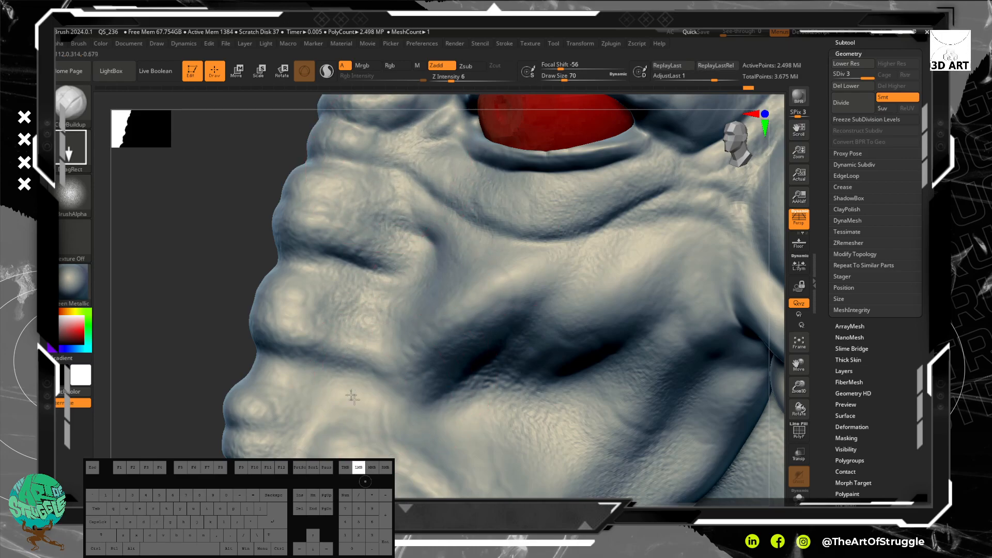
pyautogui.moveTo(409, 417); pyautogui.dragTo(453, 399)
# Step: Stamp the skin texture on the root of the nose and the brow area around the eyebrows
pyautogui.moveTo(224, 343)
pyautogui.keyDown('alt'); pyautogui.mouseDown()
pyautogui.moveTo(177, 233)
pyautogui.moveTo(185, 239)
pyautogui.mouseUp(); pyautogui.keyUp('alt')
pyautogui.moveTo(222, 370)
pyautogui.keyDown('alt'); pyautogui.mouseDown()
pyautogui.moveTo(207, 328)
pyautogui.moveTo(272, 405)
pyautogui.moveTo(324, 378)
pyautogui.moveTo(346, 329)
pyautogui.mouseUp(); pyautogui.keyUp('alt')
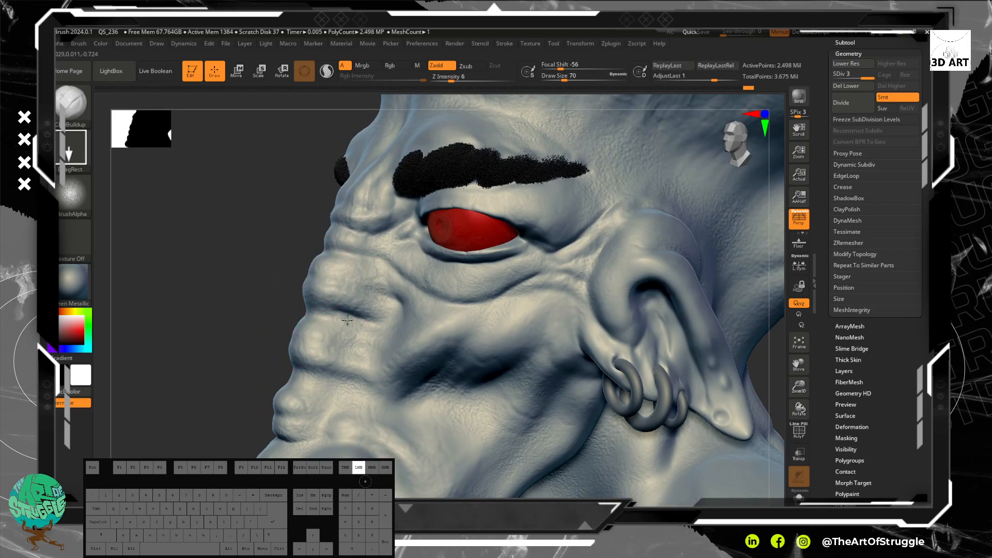
pyautogui.moveTo(344, 193)
pyautogui.mouseDown()
pyautogui.moveTo(369, 223)
pyautogui.moveTo(389, 215)
pyautogui.mouseUp()
pyautogui.moveTo(259, 277); pyautogui.dragTo(351, 261)
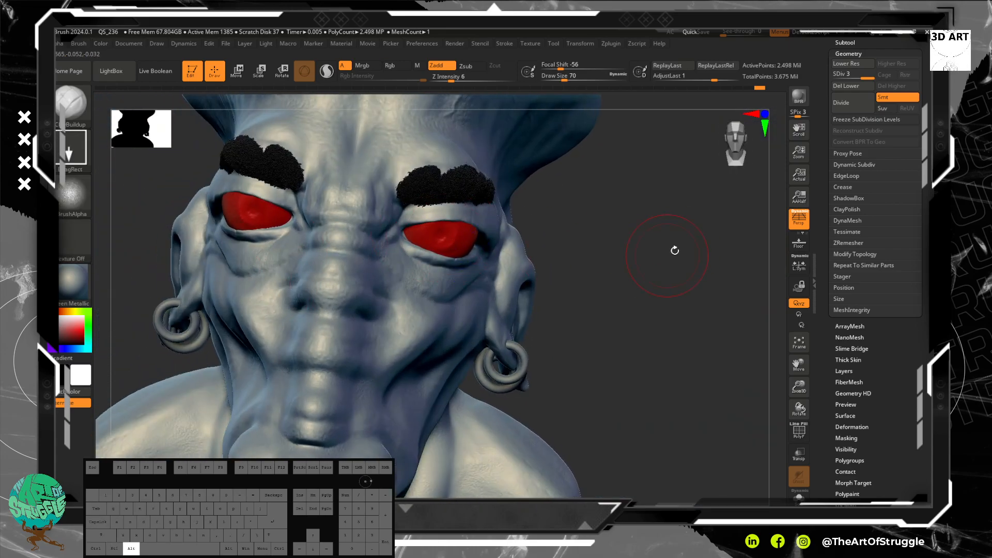
pyautogui.keyDown('alt'); pyautogui.moveTo(672, 254); pyautogui.dragTo(711, 345); pyautogui.keyUp('alt')
pyautogui.moveTo(481, 259)
pyautogui.mouseDown()
pyautogui.moveTo(519, 269)
pyautogui.moveTo(442, 279)
pyautogui.moveTo(485, 303)
pyautogui.mouseUp()
pyautogui.moveTo(459, 272); pyautogui.dragTo(517, 318)
pyautogui.moveTo(488, 303); pyautogui.dragTo(514, 326)
pyautogui.moveTo(648, 304)
pyautogui.mouseDown()
pyautogui.moveTo(548, 306)
pyautogui.moveTo(585, 340)
pyautogui.mouseUp()
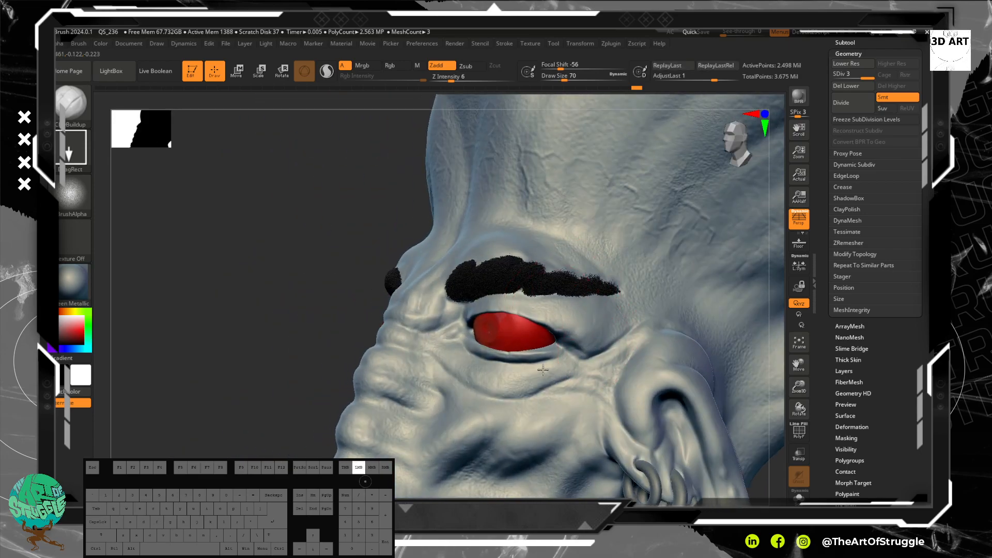
# Step: Stamp the skin texture around the eye, covering the lower lid, the outer corner and the skin beside the nose root
pyautogui.moveTo(540, 368); pyautogui.dragTo(541, 368)
pyautogui.moveTo(588, 336); pyautogui.dragTo(557, 365)
pyautogui.moveTo(564, 349); pyautogui.dragTo(583, 368)
pyautogui.moveTo(476, 354); pyautogui.dragTo(495, 362)
pyautogui.moveTo(459, 324); pyautogui.dragTo(449, 312)
pyautogui.moveTo(486, 349); pyautogui.dragTo(484, 347)
pyautogui.moveTo(290, 246)
pyautogui.mouseDown()
pyautogui.moveTo(305, 257)
pyautogui.moveTo(297, 227)
pyautogui.mouseUp()
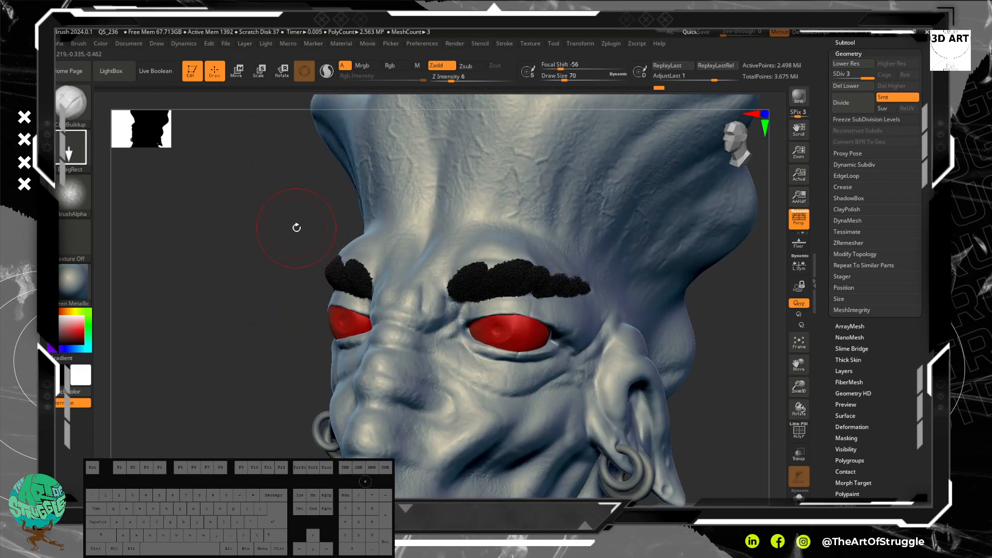
# Step: Render a preview of the textured head with GI shadows
pyautogui.click(528, 45)
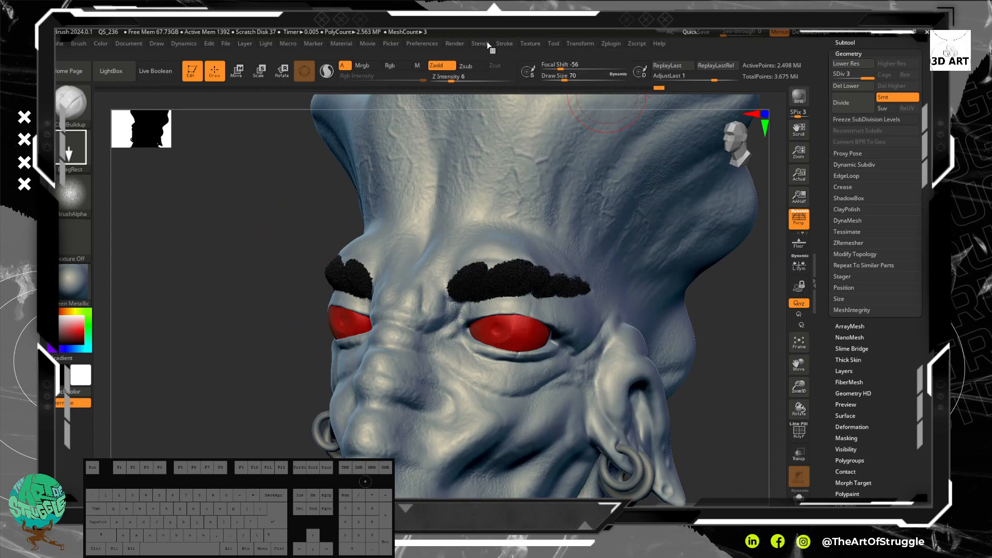
pyautogui.click(453, 46)
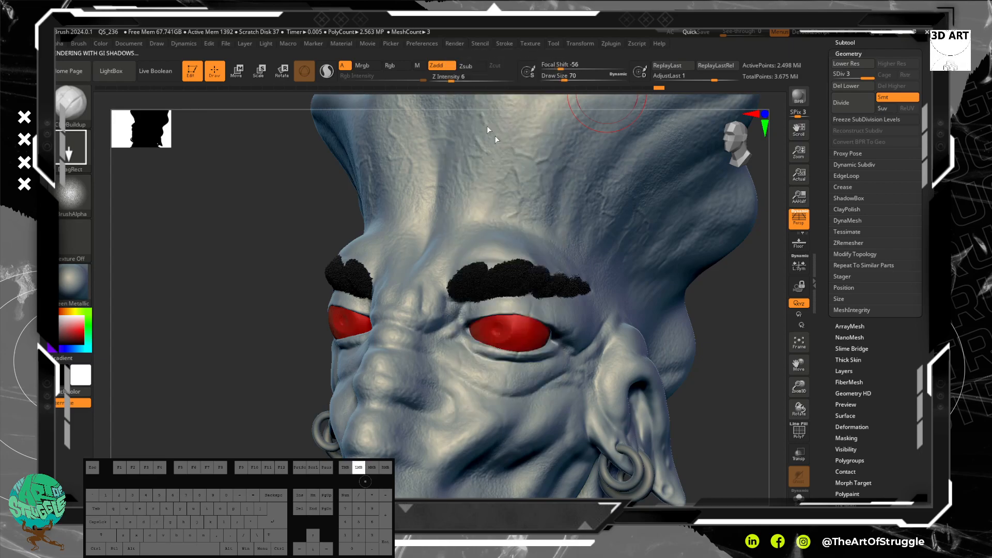
pyautogui.moveTo(414, 261); pyautogui.dragTo(411, 327)
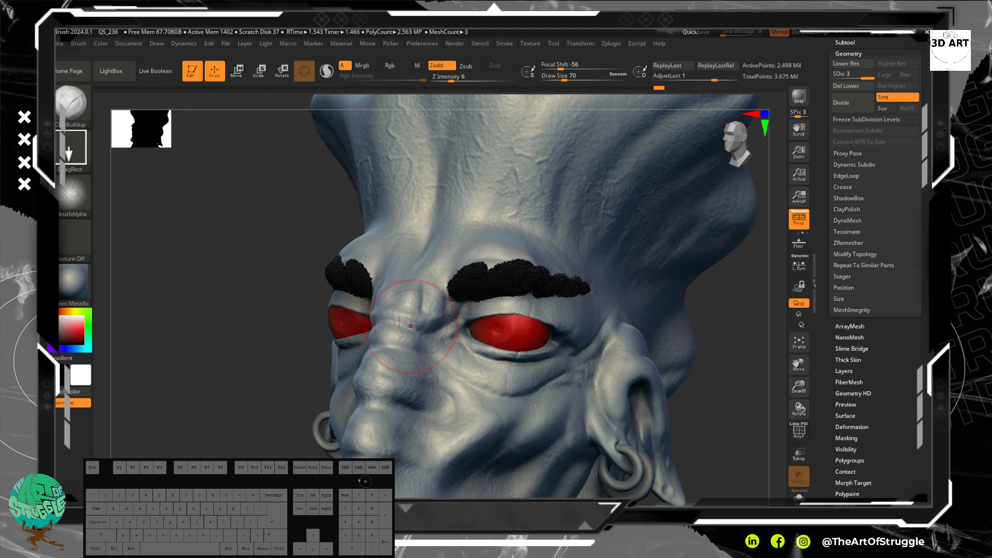
pyautogui.moveTo(248, 302); pyautogui.dragTo(246, 294)
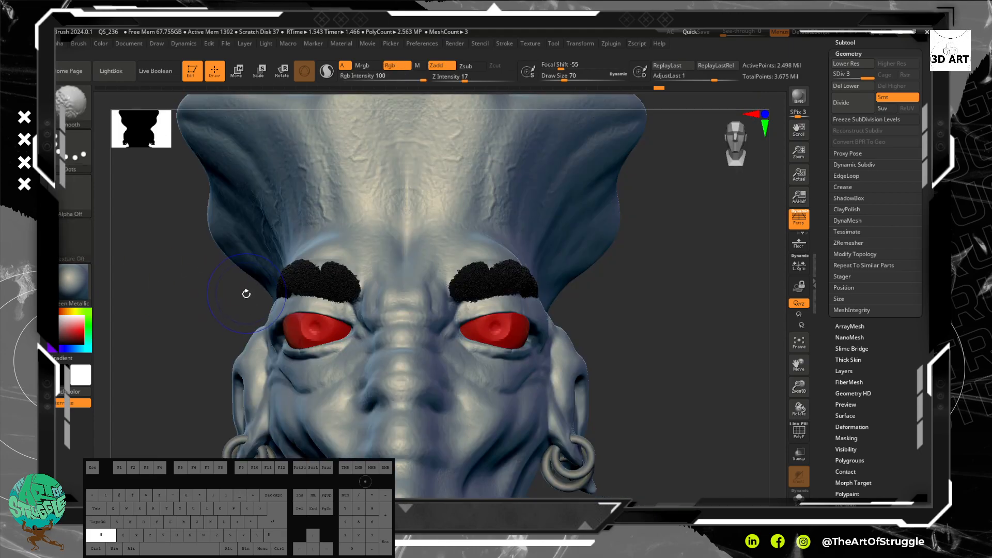
# Step: Try the QuadShaders and TriShaders materials on the bust
pyautogui.click(71, 282)
pyautogui.click(443, 350)
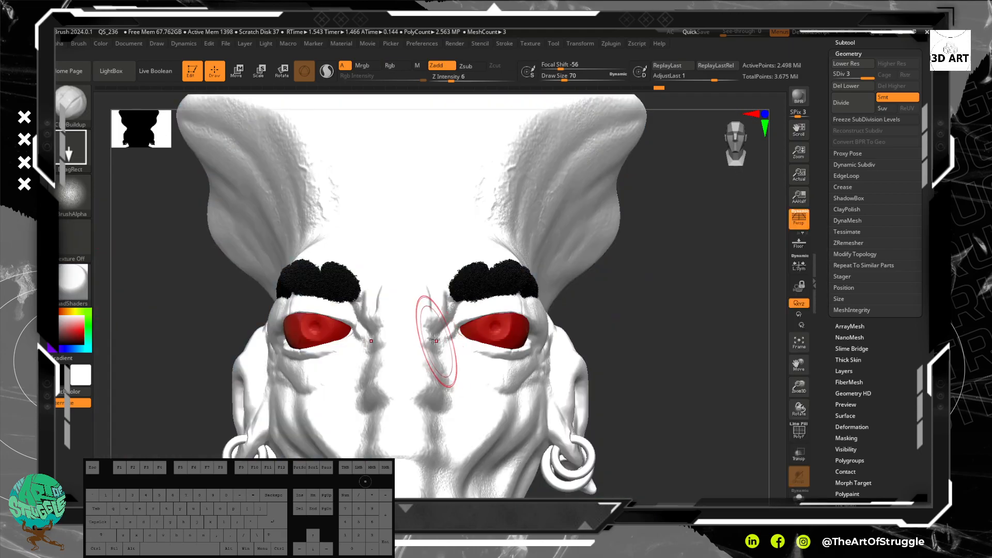
pyautogui.click(71, 281)
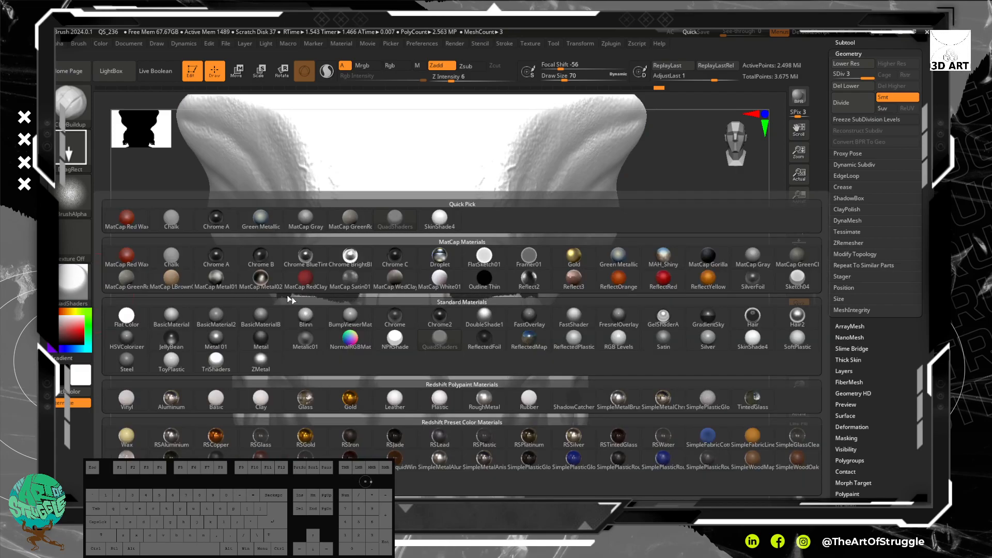
pyautogui.keyDown('alt'); pyautogui.moveTo(644, 306); pyautogui.dragTo(668, 362); pyautogui.keyUp('alt')
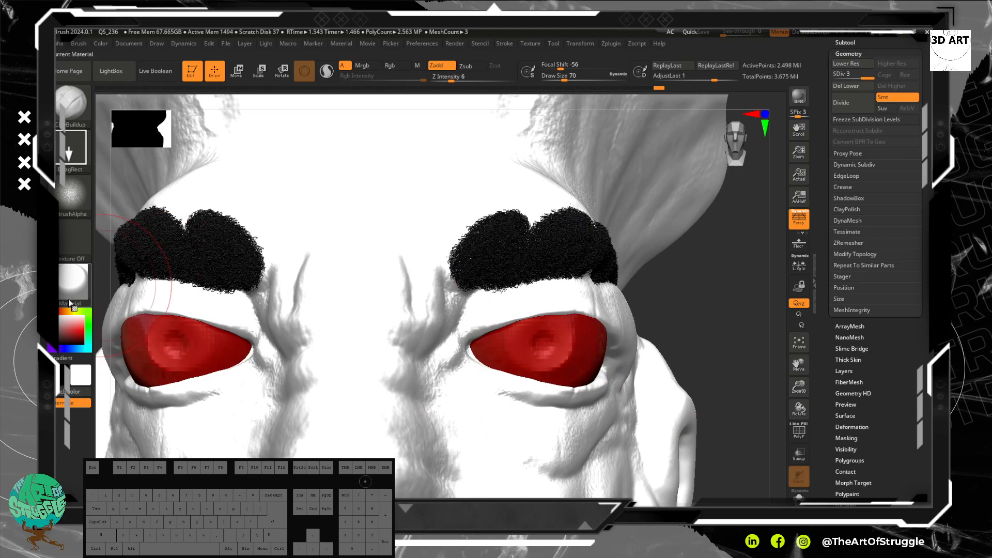
pyautogui.click(72, 285)
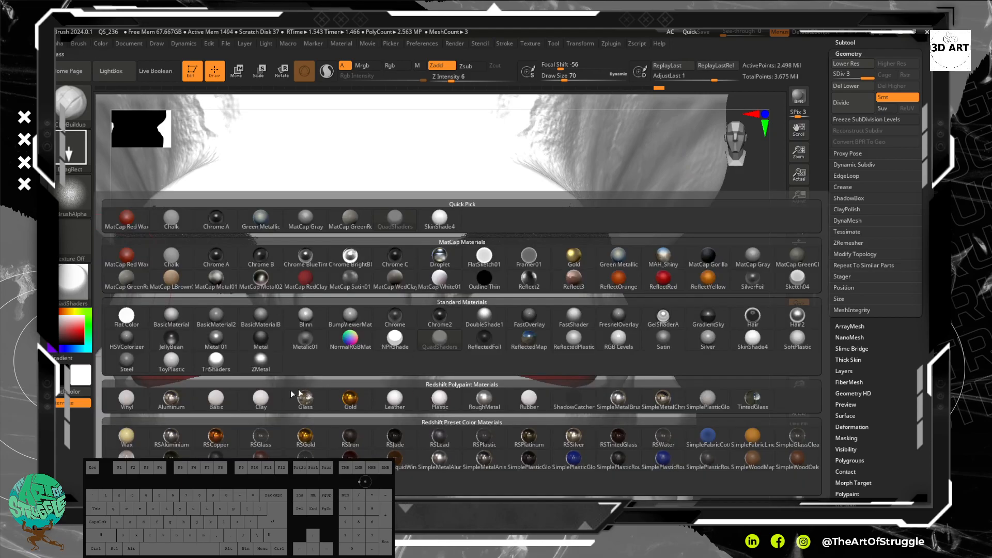
pyautogui.click(223, 359)
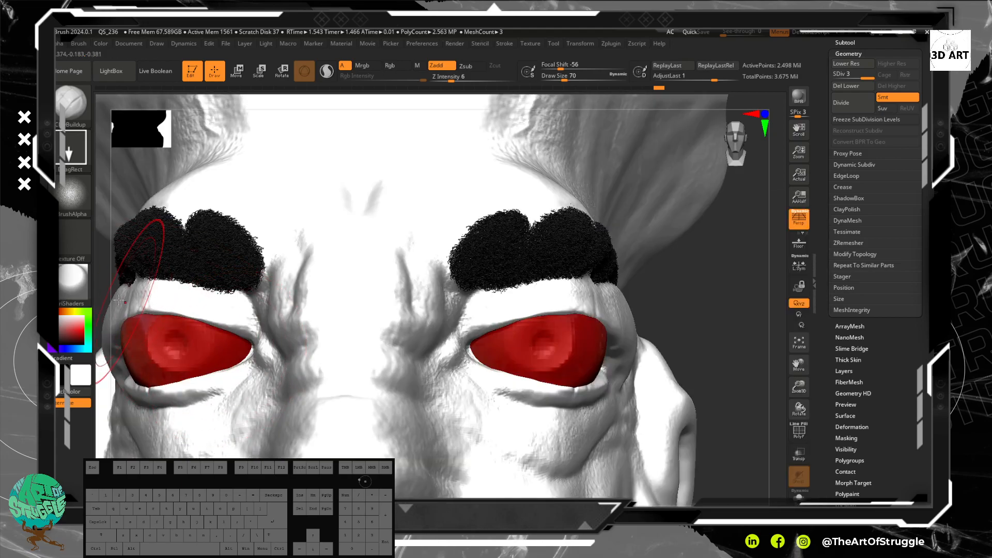
# Step: Apply the SkinShade4 material to the bust
pyautogui.click(88, 285)
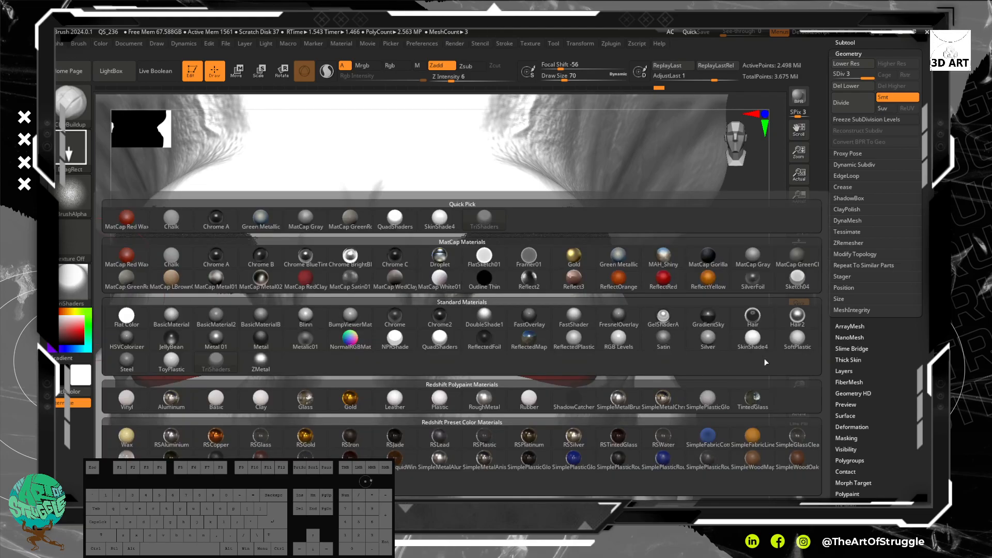
pyautogui.click(756, 336)
pyautogui.moveTo(705, 303)
pyautogui.mouseDown()
pyautogui.moveTo(688, 194)
pyautogui.moveTo(656, 281)
pyautogui.moveTo(672, 288)
pyautogui.moveTo(649, 259)
pyautogui.mouseUp()
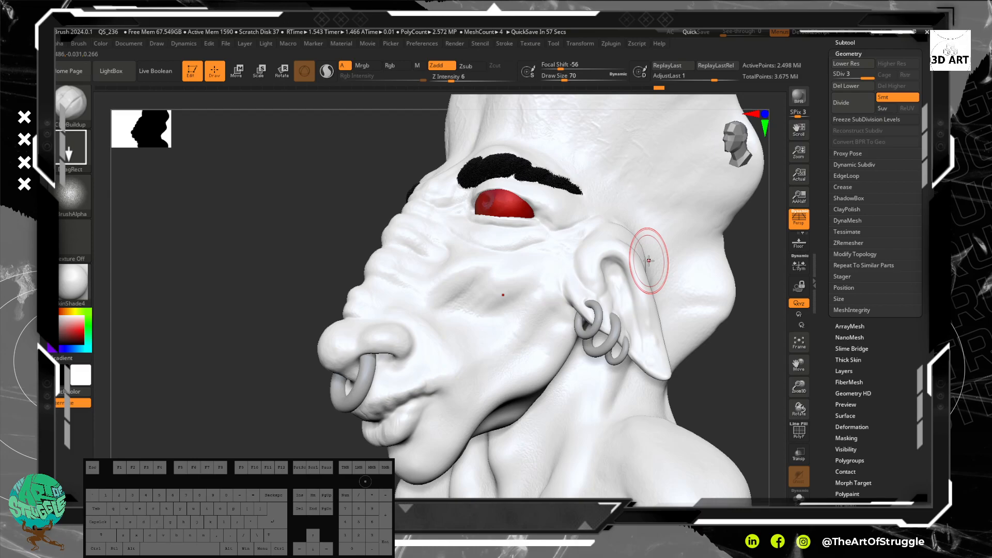
pyautogui.moveTo(257, 247)
pyautogui.mouseDown()
pyautogui.moveTo(283, 283)
pyautogui.moveTo(251, 228)
pyautogui.moveTo(258, 257)
pyautogui.moveTo(274, 262)
pyautogui.mouseUp()
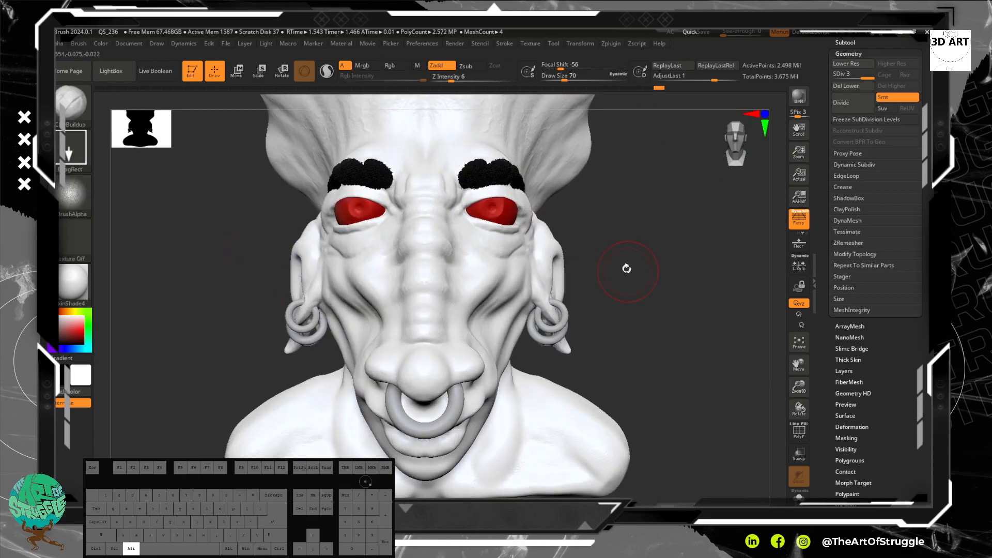
pyautogui.moveTo(650, 217); pyautogui.dragTo(651, 258)
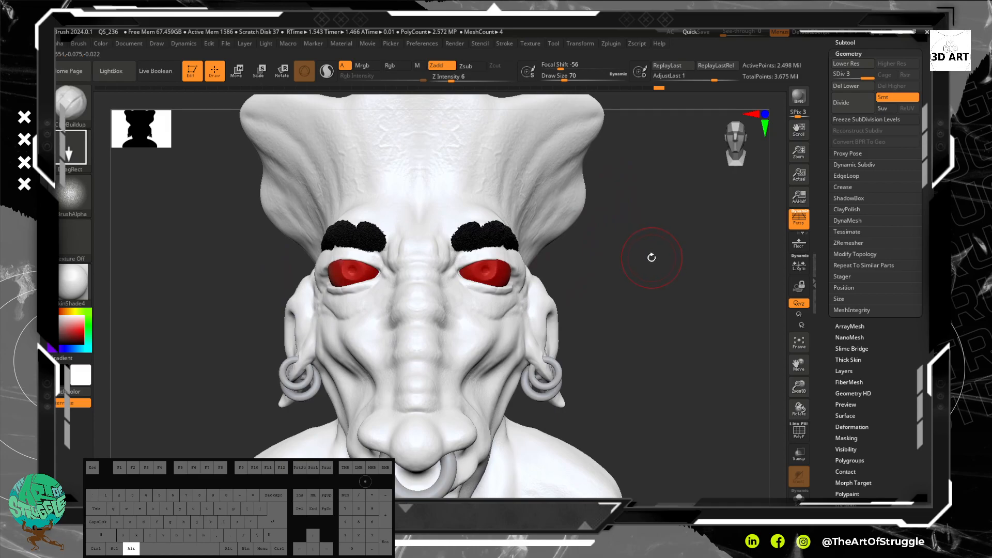
# Step: Apply the Sketch04 material to the bust
pyautogui.moveTo(647, 260)
pyautogui.mouseDown()
pyautogui.moveTo(650, 270)
pyautogui.moveTo(646, 253)
pyautogui.mouseUp()
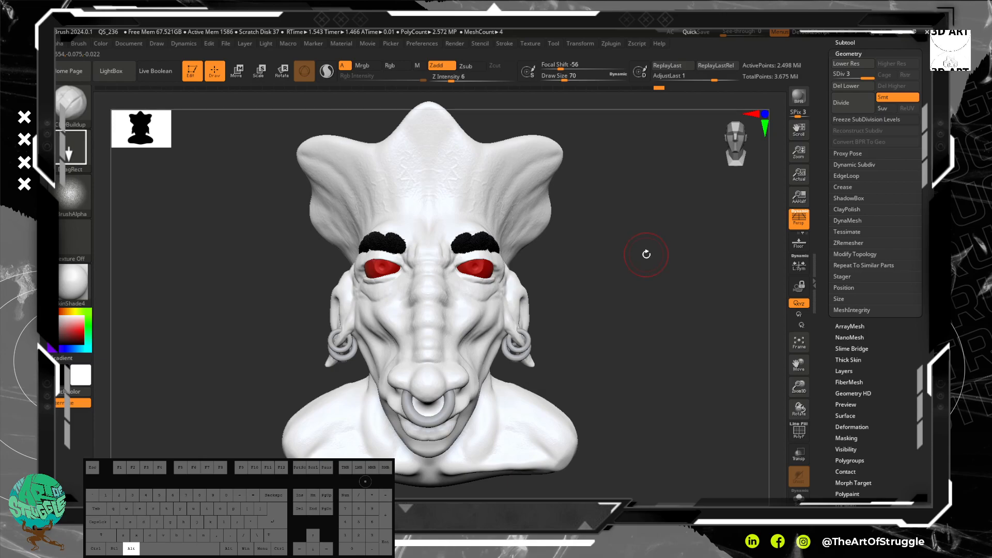
pyautogui.moveTo(626, 174)
pyautogui.mouseDown()
pyautogui.moveTo(627, 223)
pyautogui.moveTo(569, 170)
pyautogui.moveTo(609, 159)
pyautogui.moveTo(318, 227)
pyautogui.mouseUp()
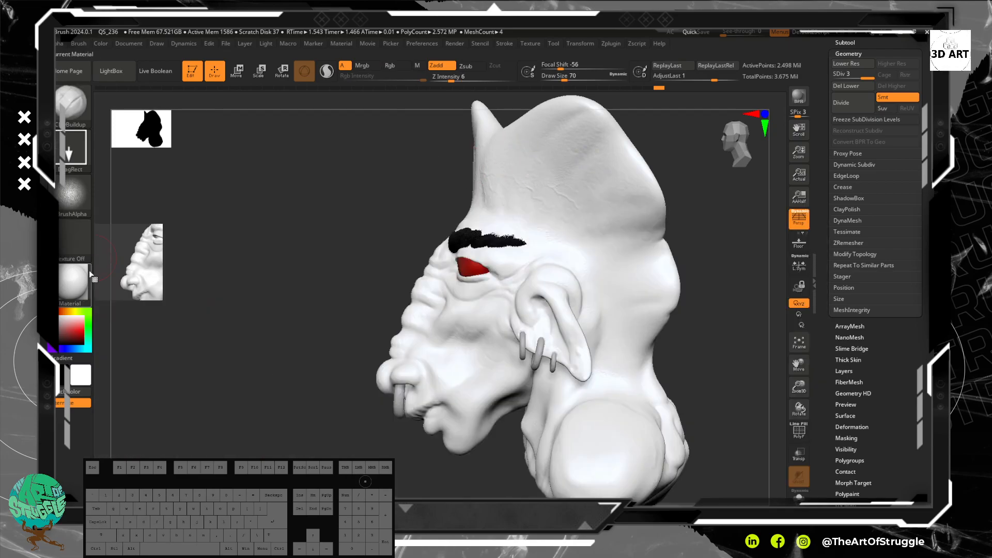
pyautogui.click(68, 293)
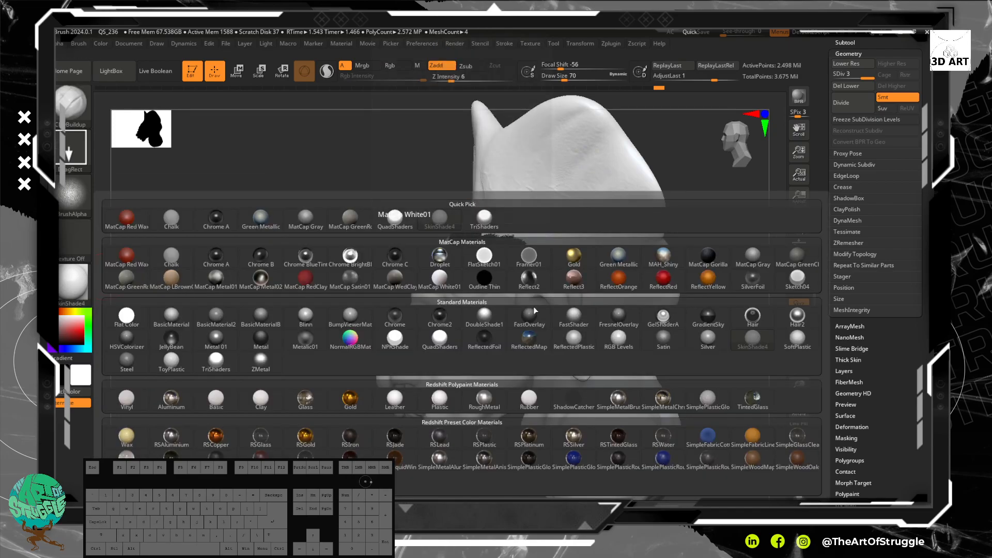
pyautogui.click(801, 283)
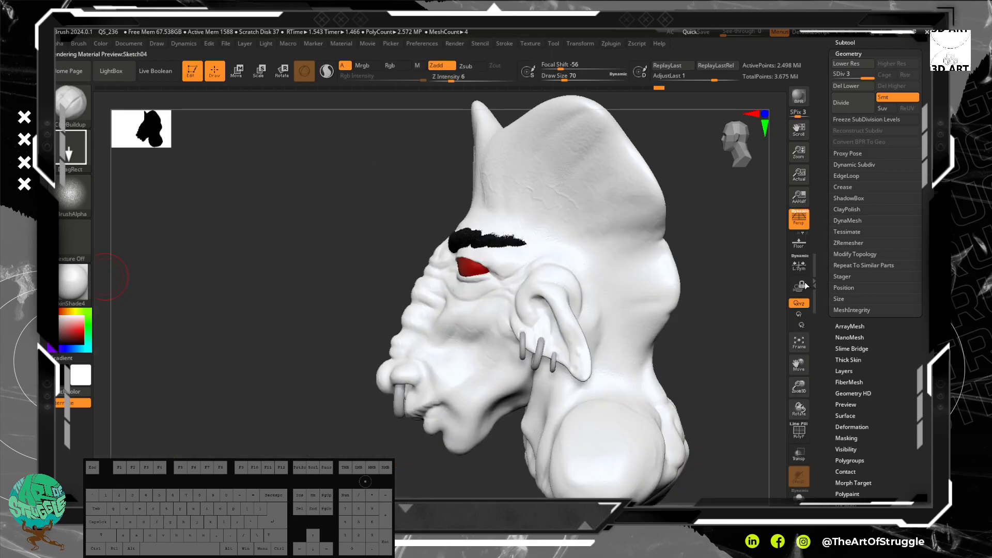
pyautogui.moveTo(704, 332)
pyautogui.keyDown('alt'); pyautogui.mouseDown()
pyautogui.moveTo(683, 307)
pyautogui.moveTo(703, 298)
pyautogui.moveTo(716, 362)
pyautogui.moveTo(700, 313)
pyautogui.moveTo(766, 305)
pyautogui.moveTo(705, 319)
pyautogui.moveTo(579, 206)
pyautogui.mouseUp(); pyautogui.keyUp('alt')
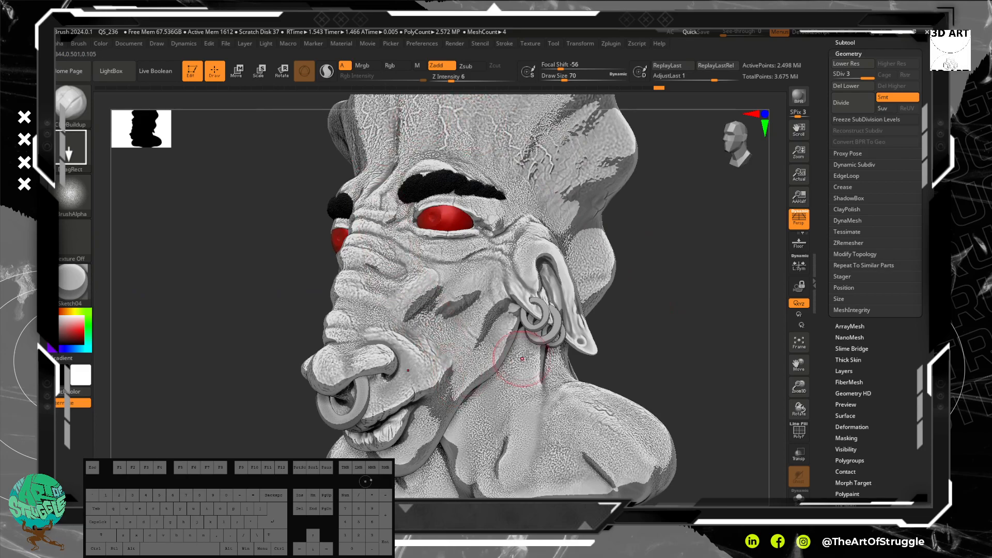
# Step: Stamp the skin texture over the ear and the skin directly in front of it
pyautogui.moveTo(558, 262); pyautogui.dragTo(564, 272)
pyautogui.keyDown('alt'); pyautogui.moveTo(686, 334); pyautogui.dragTo(697, 414); pyautogui.keyUp('alt')
pyautogui.moveTo(587, 361)
pyautogui.mouseDown()
pyautogui.moveTo(604, 388)
pyautogui.moveTo(611, 432)
pyautogui.moveTo(503, 337)
pyautogui.moveTo(472, 279)
pyautogui.mouseUp()
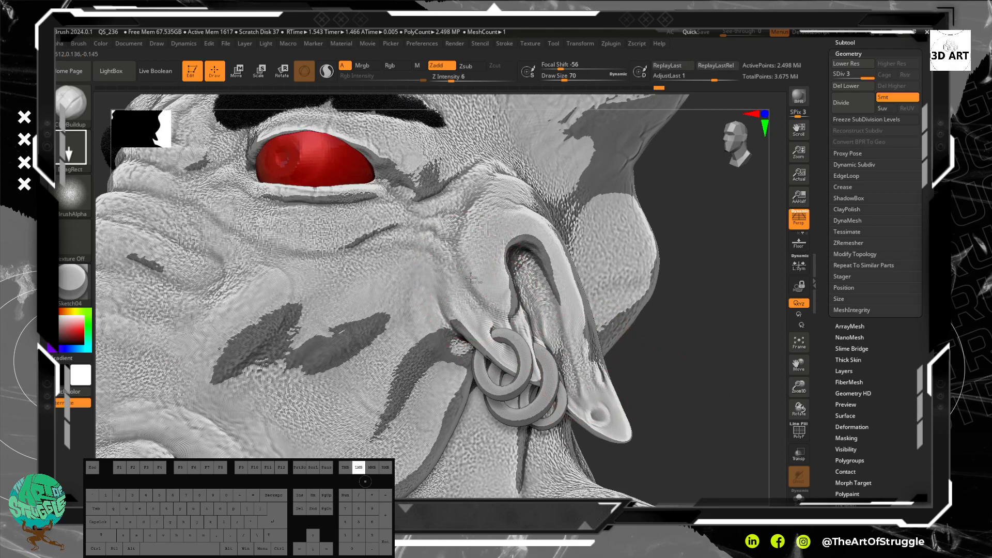
pyautogui.moveTo(515, 324); pyautogui.dragTo(460, 298)
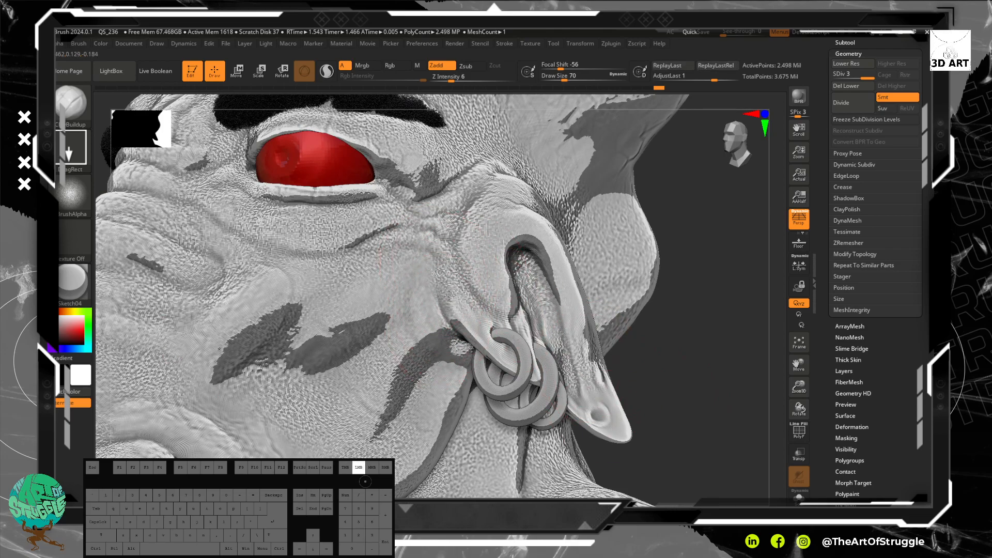
pyautogui.moveTo(522, 231)
pyautogui.mouseDown()
pyautogui.moveTo(560, 275)
pyautogui.moveTo(589, 362)
pyautogui.mouseUp()
pyautogui.moveTo(621, 422); pyautogui.dragTo(640, 470)
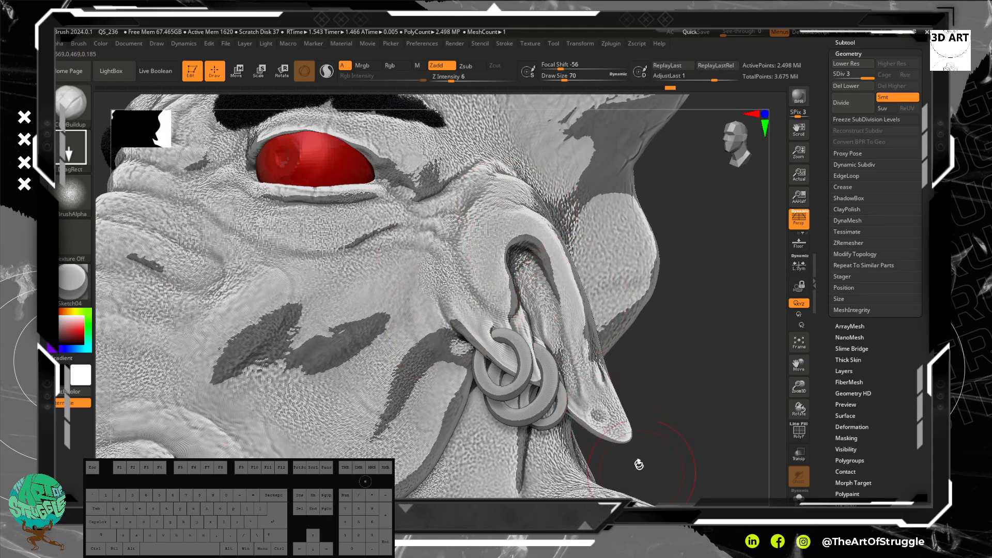
# Step: Extend the stamped skin texture around the ear and onto the side of the head above it
pyautogui.moveTo(649, 412); pyautogui.dragTo(421, 393)
pyautogui.moveTo(664, 376); pyautogui.dragTo(645, 429)
pyautogui.moveTo(666, 310); pyautogui.dragTo(658, 339)
pyautogui.moveTo(426, 286)
pyautogui.mouseDown()
pyautogui.moveTo(454, 291)
pyautogui.moveTo(494, 275)
pyautogui.mouseUp()
pyautogui.moveTo(686, 181)
pyautogui.mouseDown()
pyautogui.moveTo(704, 245)
pyautogui.moveTo(750, 267)
pyautogui.moveTo(750, 306)
pyautogui.mouseUp()
pyautogui.moveTo(623, 132); pyautogui.dragTo(629, 134)
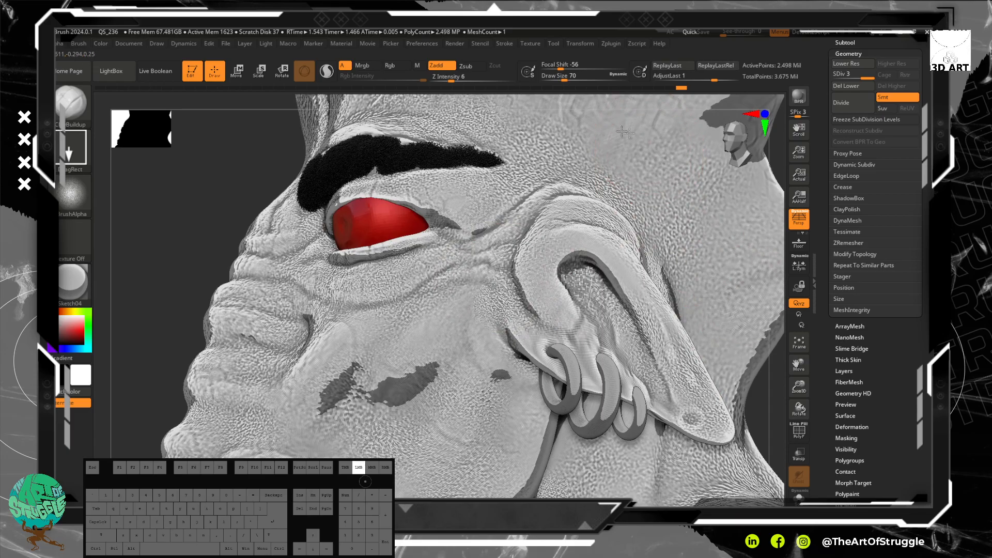
pyautogui.moveTo(641, 196); pyautogui.dragTo(649, 232)
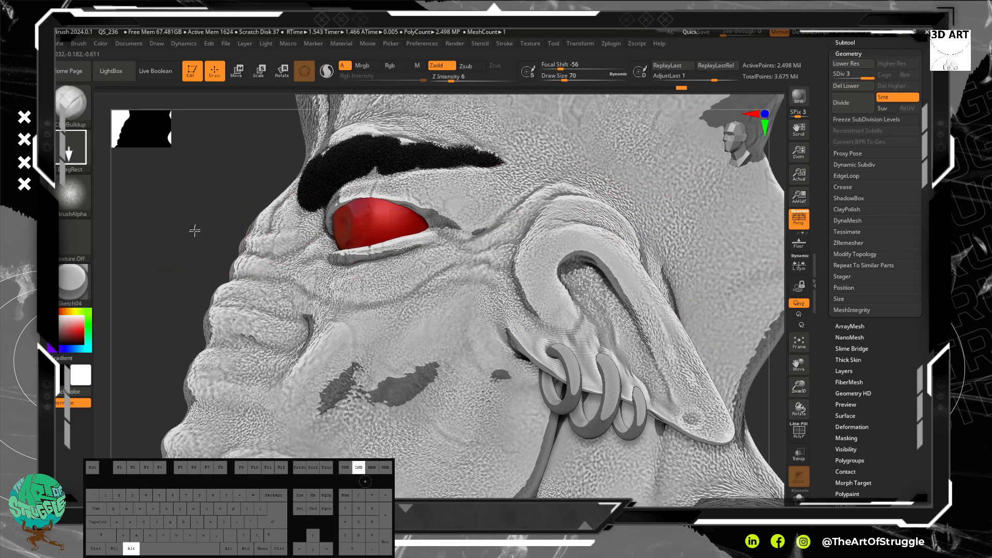
# Step: Examine the skin texture across the back of the head, the crest and the face
pyautogui.moveTo(195, 231); pyautogui.dragTo(192, 174)
pyautogui.moveTo(434, 445); pyautogui.dragTo(392, 383)
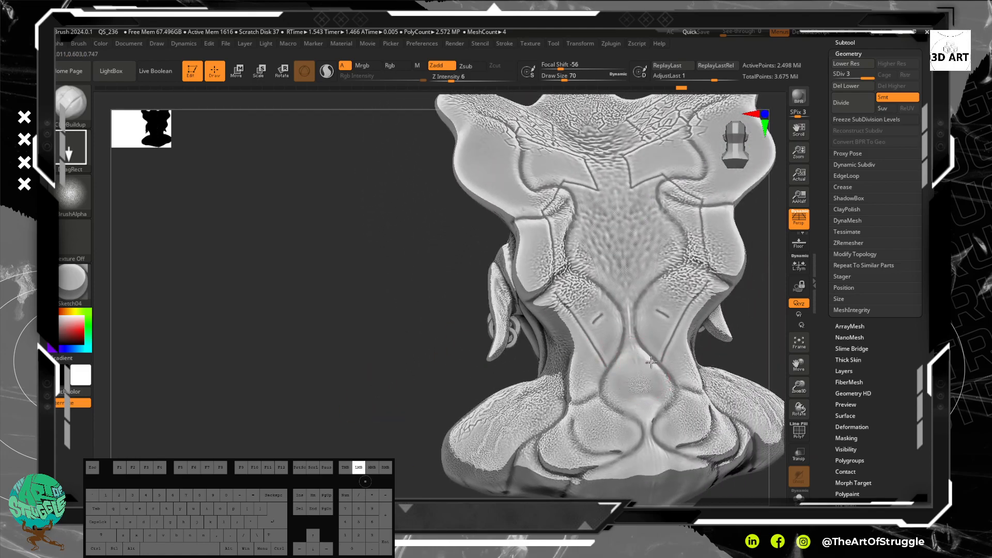
pyautogui.moveTo(663, 335); pyautogui.dragTo(657, 363)
pyautogui.moveTo(410, 275)
pyautogui.keyDown('alt'); pyautogui.mouseDown()
pyautogui.moveTo(388, 403)
pyautogui.moveTo(392, 443)
pyautogui.moveTo(405, 348)
pyautogui.mouseUp(); pyautogui.keyUp('alt')
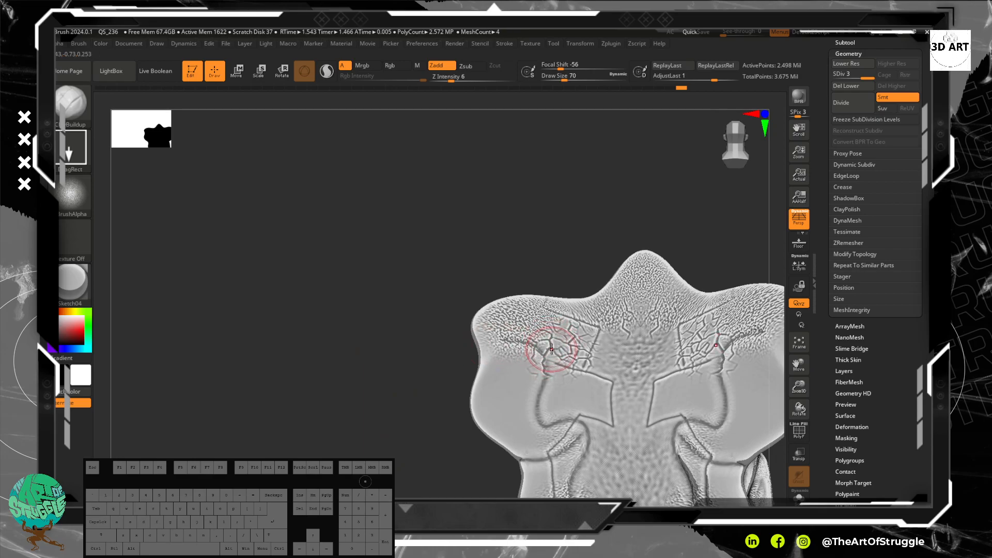
pyautogui.moveTo(443, 332)
pyautogui.mouseDown()
pyautogui.moveTo(412, 303)
pyautogui.moveTo(464, 378)
pyautogui.moveTo(514, 365)
pyautogui.moveTo(337, 310)
pyautogui.mouseUp()
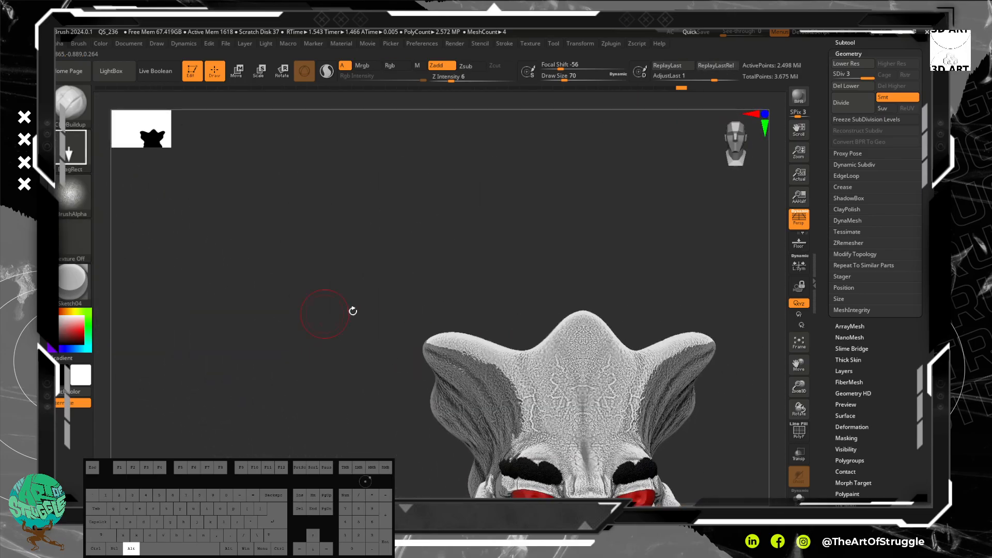
pyautogui.keyDown('alt'); pyautogui.moveTo(628, 329); pyautogui.dragTo(593, 233); pyautogui.keyUp('alt')
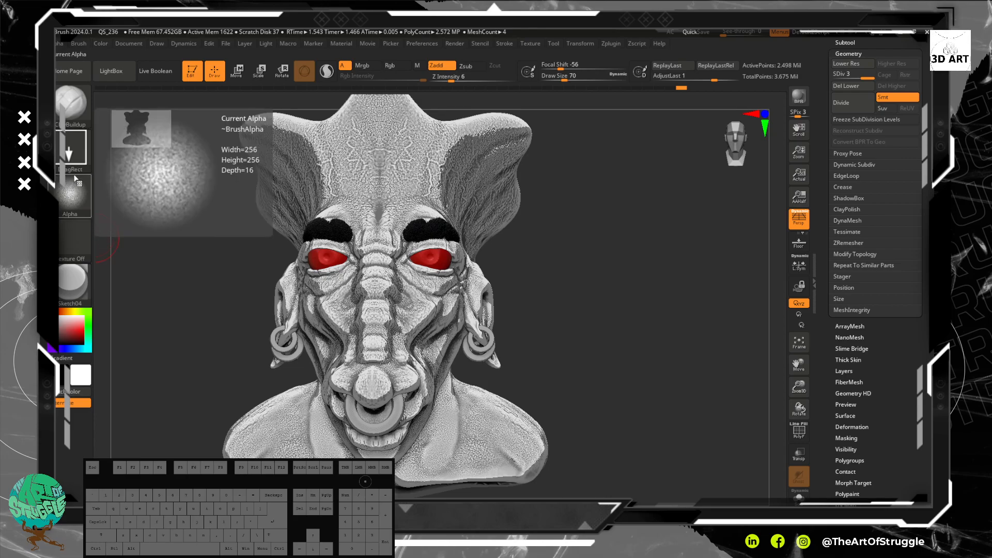
# Step: Try the Framer01 material on the bust
pyautogui.click(93, 275)
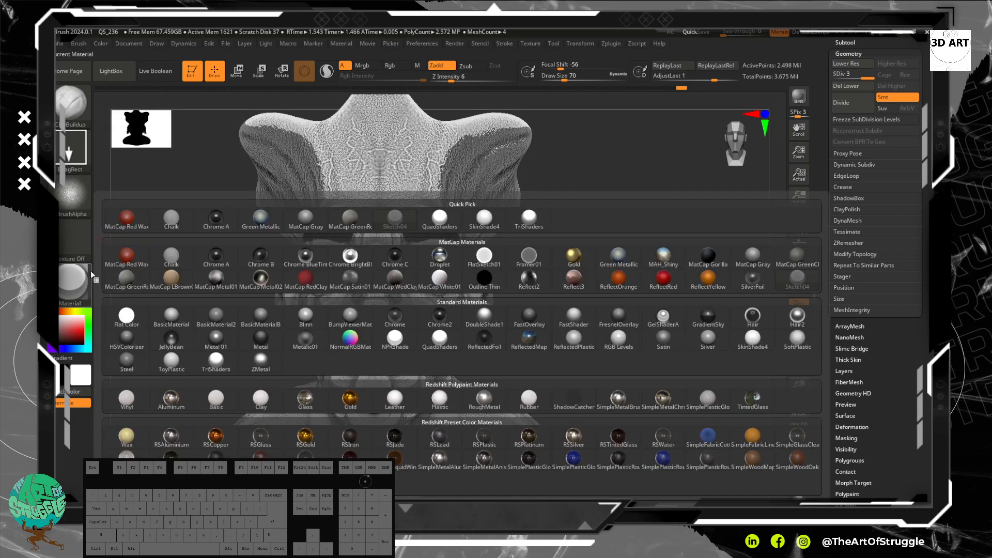
pyautogui.click(538, 254)
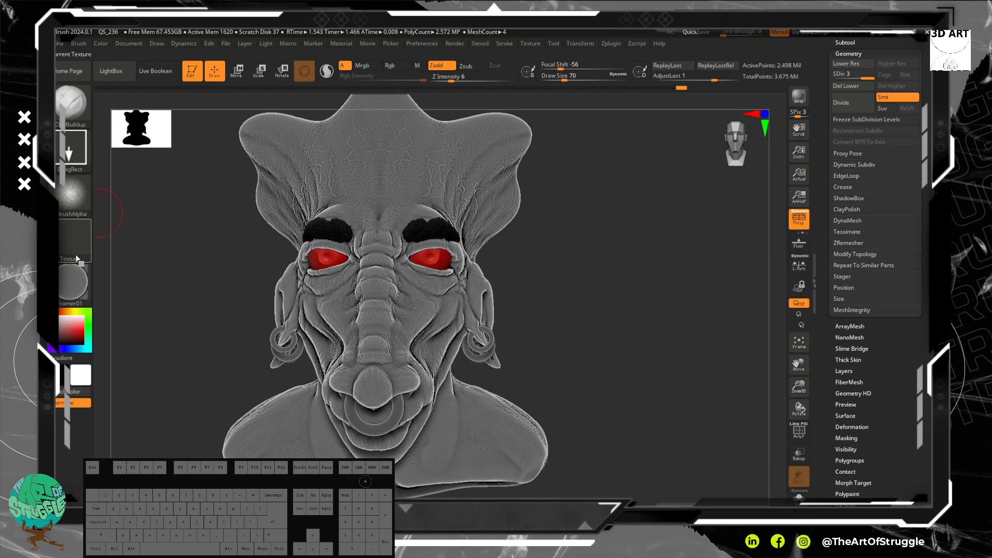
pyautogui.moveTo(565, 326)
pyautogui.keyDown('alt'); pyautogui.mouseDown()
pyautogui.moveTo(568, 361)
pyautogui.moveTo(571, 287)
pyautogui.moveTo(591, 312)
pyautogui.moveTo(670, 321)
pyautogui.moveTo(394, 216)
pyautogui.mouseUp(); pyautogui.keyUp('alt')
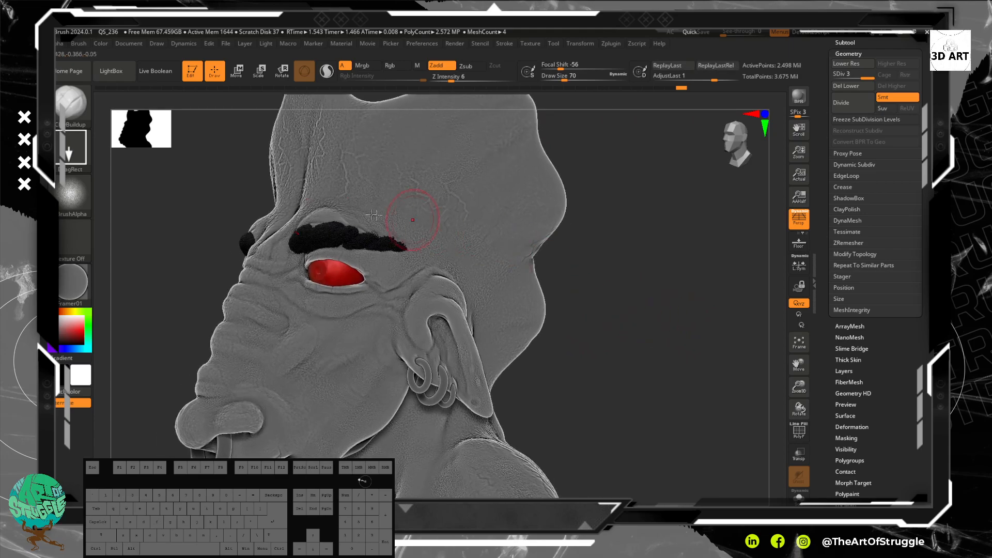
# Step: Apply the Green Metallic material to the bust and inspect the skin detail from several angles
pyautogui.click(72, 294)
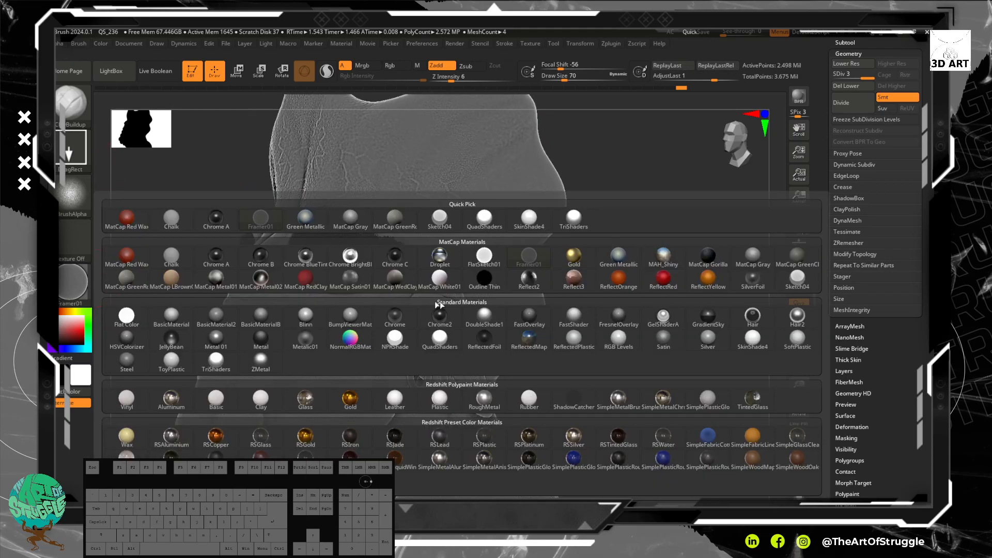
pyautogui.click(619, 255)
pyautogui.moveTo(602, 290); pyautogui.dragTo(639, 319)
pyautogui.moveTo(594, 274)
pyautogui.mouseDown()
pyautogui.moveTo(636, 277)
pyautogui.moveTo(642, 313)
pyautogui.mouseUp()
pyautogui.moveTo(638, 266)
pyautogui.keyDown('alt'); pyautogui.mouseDown()
pyautogui.moveTo(669, 326)
pyautogui.moveTo(664, 304)
pyautogui.mouseUp(); pyautogui.keyUp('alt')
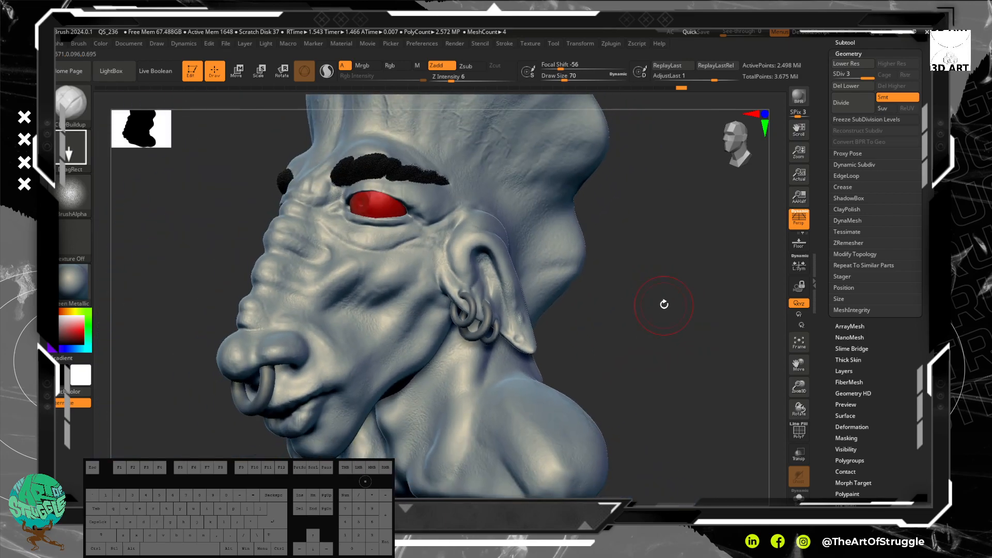
pyautogui.keyDown('alt'); pyautogui.moveTo(678, 230); pyautogui.dragTo(662, 236); pyautogui.keyUp('alt')
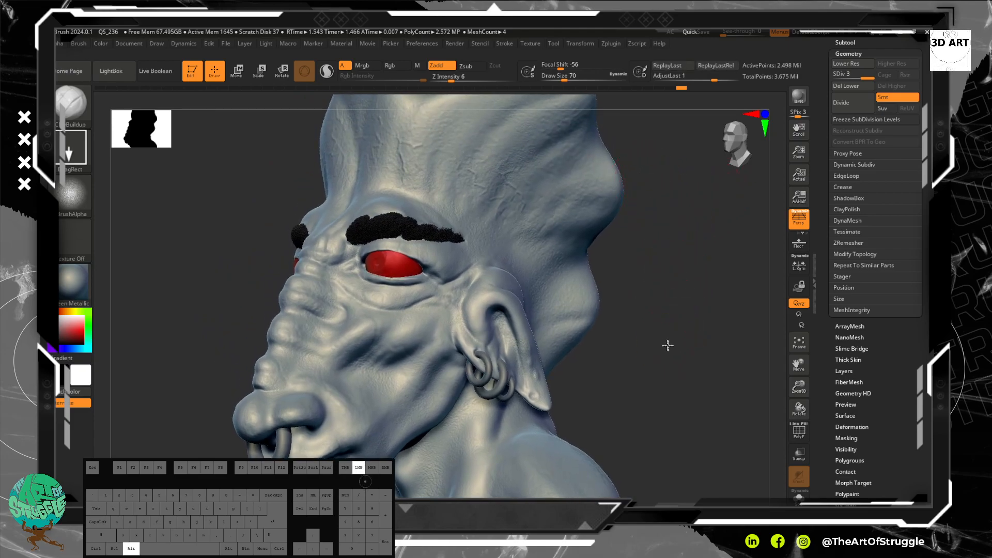
pyautogui.keyDown('alt'); pyautogui.moveTo(668, 345); pyautogui.dragTo(660, 256); pyautogui.keyUp('alt')
pyautogui.moveTo(653, 298); pyautogui.dragTo(658, 289)
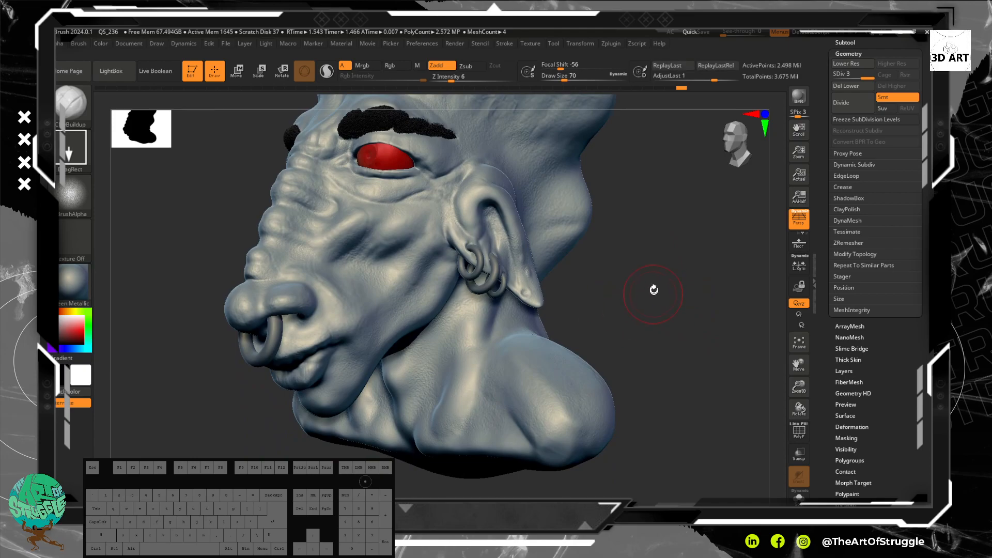
# Step: Stamp vein detail with Alpha 22 on the shoulder and the side of the neck, softening it with Smooth
pyautogui.click(64, 204)
pyautogui.click(565, 267)
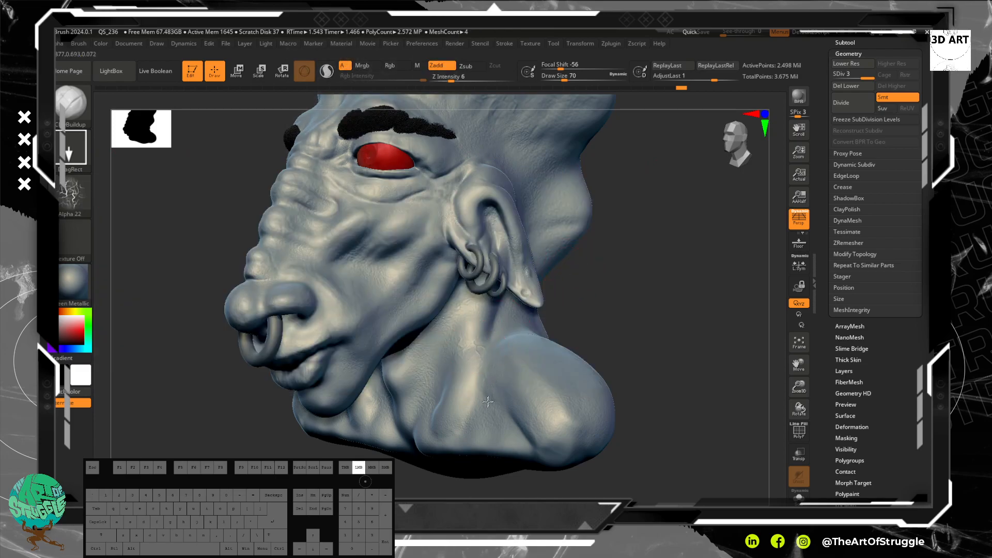
pyautogui.press('shift')
pyautogui.keyDown('shift'); pyautogui.moveTo(492, 371); pyautogui.dragTo(465, 378); pyautogui.keyUp('shift')
pyautogui.keyDown('shift'); pyautogui.moveTo(411, 360); pyautogui.dragTo(512, 351); pyautogui.keyUp('shift')
pyautogui.moveTo(643, 283)
pyautogui.mouseDown()
pyautogui.moveTo(656, 266)
pyautogui.moveTo(569, 334)
pyautogui.moveTo(649, 332)
pyautogui.moveTo(483, 427)
pyautogui.mouseUp()
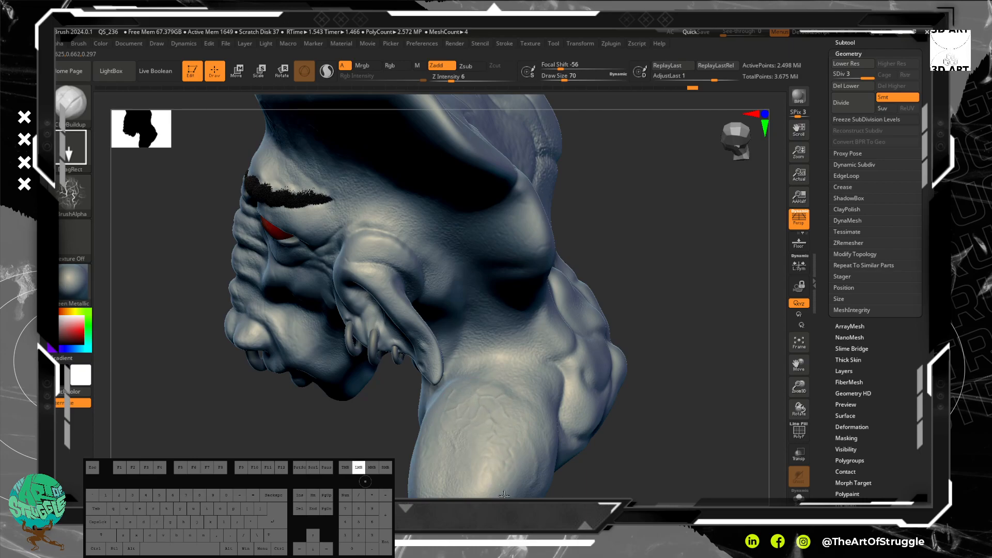
pyautogui.press('shift')
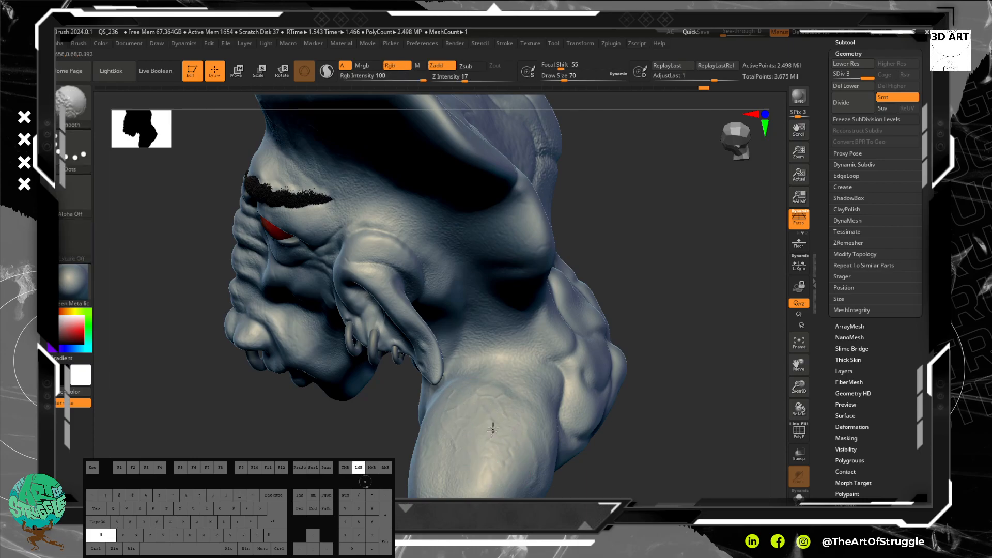
pyautogui.keyDown('shift'); pyautogui.moveTo(491, 433); pyautogui.dragTo(493, 413); pyautogui.keyUp('shift')
pyautogui.moveTo(507, 322); pyautogui.dragTo(505, 323)
pyautogui.press('shift')
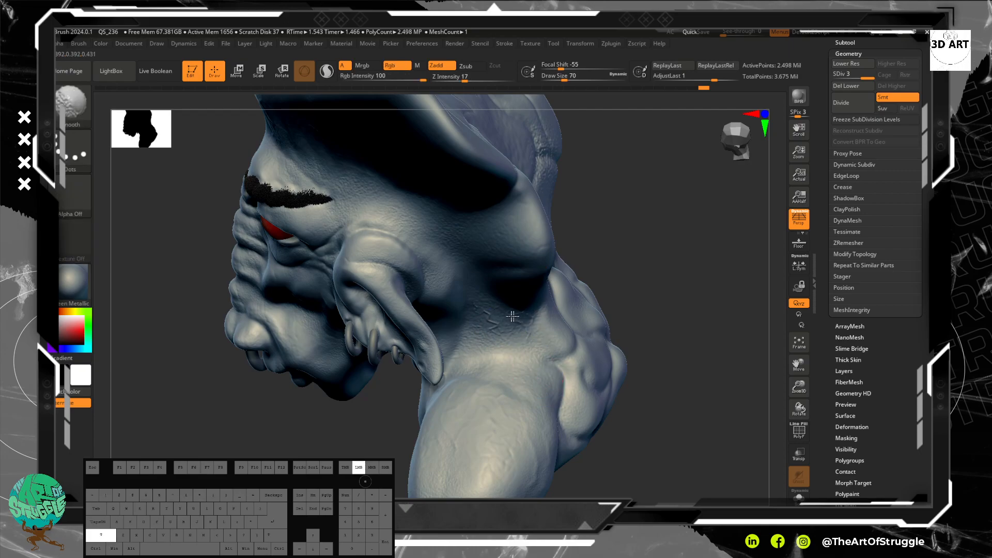
# Step: Stamp Alpha 22 veins on the rear side of the crest and smooth them into the skin
pyautogui.moveTo(674, 268)
pyautogui.mouseDown()
pyautogui.moveTo(683, 199)
pyautogui.moveTo(690, 205)
pyautogui.mouseUp()
pyautogui.keyDown('alt'); pyautogui.moveTo(618, 191); pyautogui.dragTo(649, 304); pyautogui.keyUp('alt')
pyautogui.moveTo(546, 184); pyautogui.dragTo(551, 193)
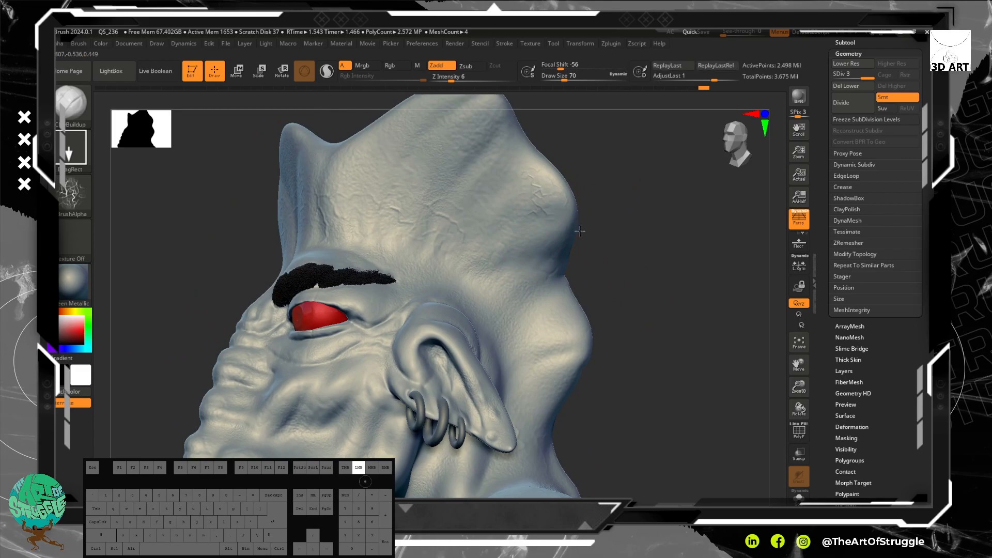
pyautogui.press('shift')
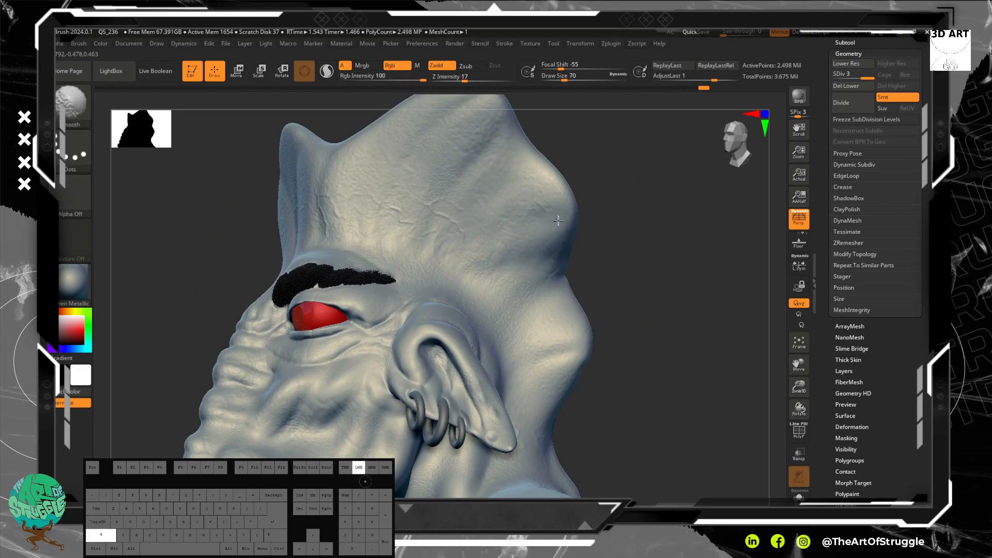
pyautogui.keyDown('shift'); pyautogui.moveTo(560, 221); pyautogui.dragTo(535, 179); pyautogui.keyUp('shift')
# Step: Add further Alpha 22 vein stamps to other parts of the head
pyautogui.moveTo(632, 223)
pyautogui.mouseDown()
pyautogui.moveTo(666, 257)
pyautogui.moveTo(657, 235)
pyautogui.mouseUp()
pyautogui.keyDown('alt'); pyautogui.moveTo(648, 215); pyautogui.dragTo(648, 292); pyautogui.keyUp('alt')
pyautogui.moveTo(467, 172); pyautogui.dragTo(511, 148)
pyautogui.moveTo(611, 222)
pyautogui.keyDown('alt'); pyautogui.mouseDown()
pyautogui.moveTo(626, 184)
pyautogui.moveTo(610, 221)
pyautogui.moveTo(591, 217)
pyautogui.moveTo(629, 217)
pyautogui.moveTo(610, 193)
pyautogui.mouseUp(); pyautogui.keyUp('alt')
pyautogui.moveTo(395, 215)
pyautogui.keyDown('shift'); pyautogui.mouseDown()
pyautogui.moveTo(366, 203)
pyautogui.moveTo(395, 233)
pyautogui.mouseUp(); pyautogui.keyUp('shift')
pyautogui.keyDown('shift'); pyautogui.moveTo(455, 223); pyautogui.dragTo(468, 249); pyautogui.keyUp('shift')
pyautogui.moveTo(616, 270)
pyautogui.mouseDown()
pyautogui.moveTo(603, 222)
pyautogui.moveTo(592, 259)
pyautogui.moveTo(616, 267)
pyautogui.mouseUp()
pyautogui.keyDown('alt'); pyautogui.moveTo(588, 186); pyautogui.dragTo(613, 222); pyautogui.keyUp('alt')
# Step: Load Alpha 60 into the stamping brush and set it to Zsub with Z Intensity 37
pyautogui.click(73, 195)
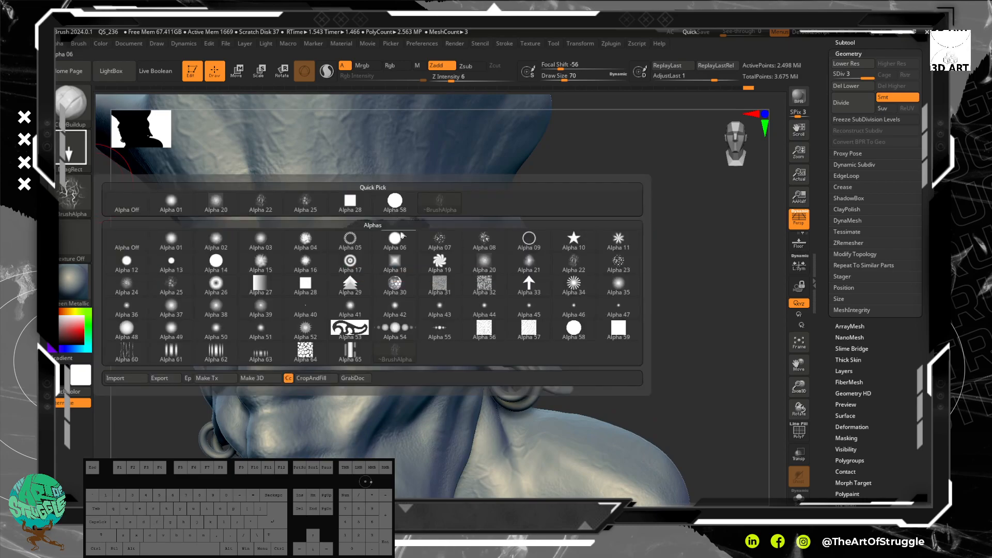
pyautogui.click(143, 351)
pyautogui.moveTo(683, 308)
pyautogui.keyDown('alt'); pyautogui.mouseDown()
pyautogui.moveTo(642, 233)
pyautogui.moveTo(632, 236)
pyautogui.mouseUp(); pyautogui.keyUp('alt')
pyautogui.moveTo(468, 213); pyautogui.dragTo(471, 259)
pyautogui.hotkey('ctrl', 'z')
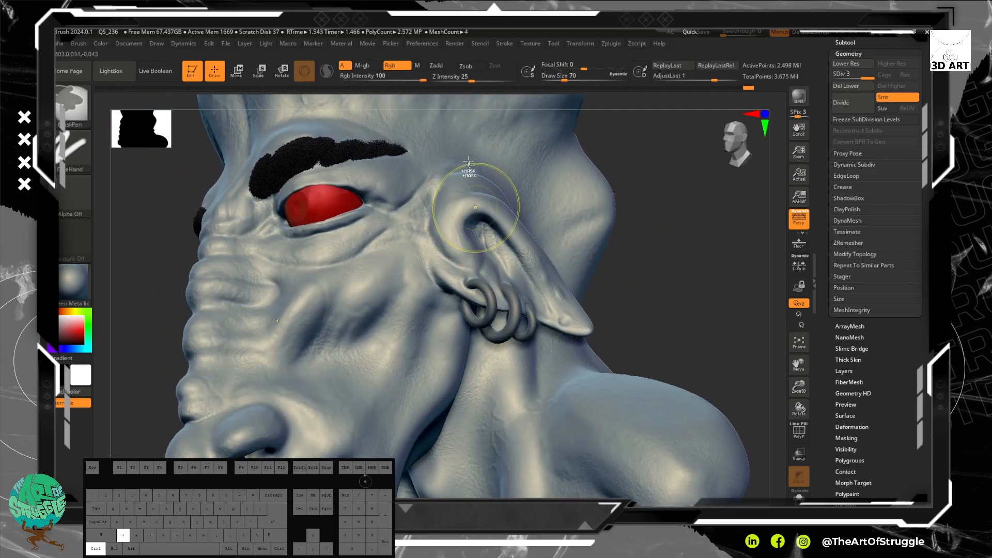
pyautogui.moveTo(454, 80); pyautogui.dragTo(481, 80)
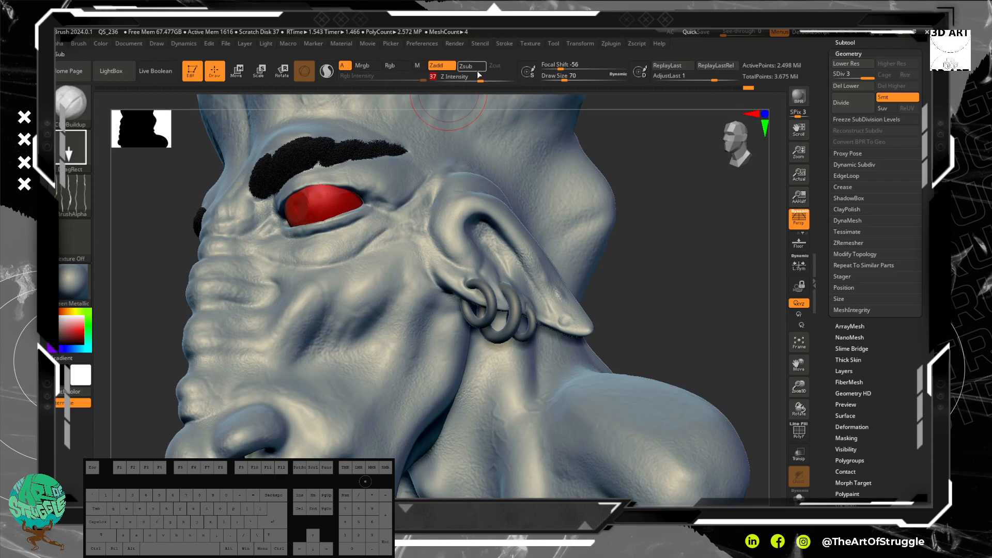
# Step: Try carving Alpha 60 creases into the cheek and around the ear, undoing each stamp
pyautogui.keyDown('alt'); pyautogui.moveTo(398, 253); pyautogui.dragTo(426, 290); pyautogui.keyUp('alt')
pyautogui.hotkey('ctrl', 'z')
pyautogui.moveTo(472, 215)
pyautogui.keyDown('alt'); pyautogui.mouseDown()
pyautogui.moveTo(481, 254)
pyautogui.moveTo(465, 233)
pyautogui.moveTo(476, 266)
pyautogui.mouseUp(); pyautogui.keyUp('alt')
pyautogui.hotkey('ctrl', 'z')
pyautogui.hotkey('ctrl', 'z')
pyautogui.moveTo(560, 321)
pyautogui.mouseDown()
pyautogui.moveTo(529, 383)
pyautogui.moveTo(576, 423)
pyautogui.moveTo(605, 424)
pyautogui.mouseUp()
pyautogui.hotkey('ctrl', 'z')
# Step: Try carving Alpha 60 creases into the skin beneath the eye, undoing each stamp
pyautogui.keyDown('alt'); pyautogui.moveTo(674, 326); pyautogui.dragTo(681, 251); pyautogui.keyUp('alt')
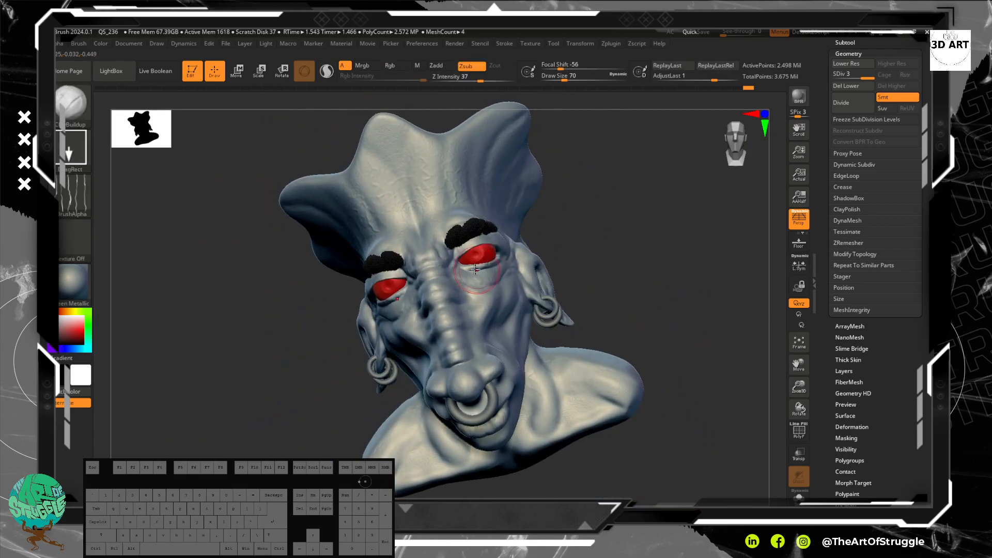
pyautogui.moveTo(473, 263)
pyautogui.mouseDown()
pyautogui.moveTo(507, 320)
pyautogui.moveTo(492, 332)
pyautogui.mouseUp()
pyautogui.hotkey('ctrl', 'z')
pyautogui.moveTo(491, 253); pyautogui.dragTo(508, 302)
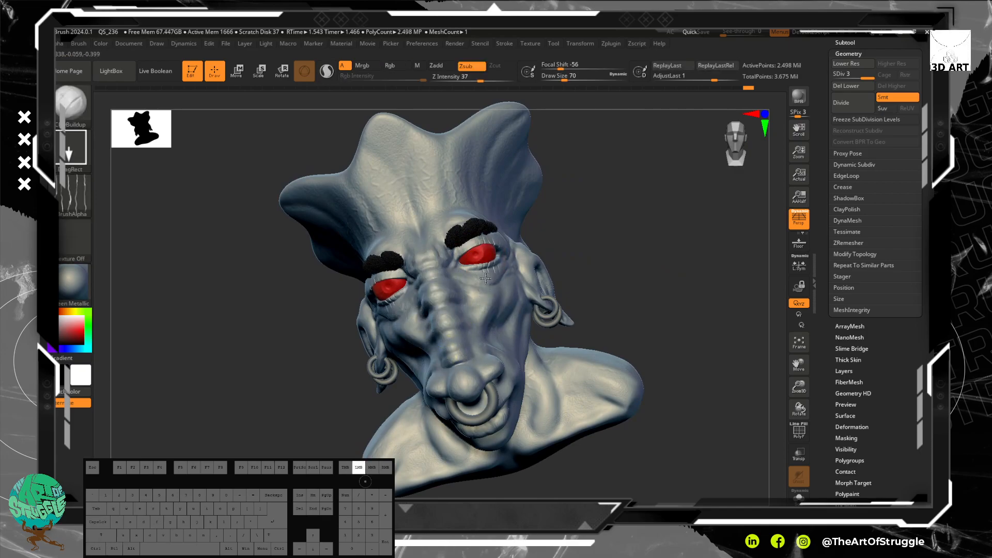
pyautogui.moveTo(480, 276); pyautogui.dragTo(481, 275)
pyautogui.hotkey('ctrl', 'z')
pyautogui.moveTo(612, 213)
pyautogui.keyDown('alt'); pyautogui.mouseDown()
pyautogui.moveTo(574, 344)
pyautogui.moveTo(569, 324)
pyautogui.moveTo(563, 340)
pyautogui.mouseUp(); pyautogui.keyUp('alt')
pyautogui.hotkey('ctrl', 'z')
# Step: Carve Alpha 60 creases into the upper eyelid beneath the outer end of the eyebrow
pyautogui.moveTo(524, 226)
pyautogui.mouseDown()
pyautogui.moveTo(508, 257)
pyautogui.moveTo(495, 259)
pyautogui.mouseUp()
pyautogui.keyDown('alt'); pyautogui.moveTo(652, 227); pyautogui.dragTo(629, 168); pyautogui.keyUp('alt')
pyautogui.moveTo(693, 191)
pyautogui.mouseDown()
pyautogui.moveTo(620, 215)
pyautogui.moveTo(615, 229)
pyautogui.moveTo(678, 162)
pyautogui.mouseUp()
pyautogui.keyDown('alt'); pyautogui.moveTo(698, 245); pyautogui.dragTo(581, 233); pyautogui.keyUp('alt')
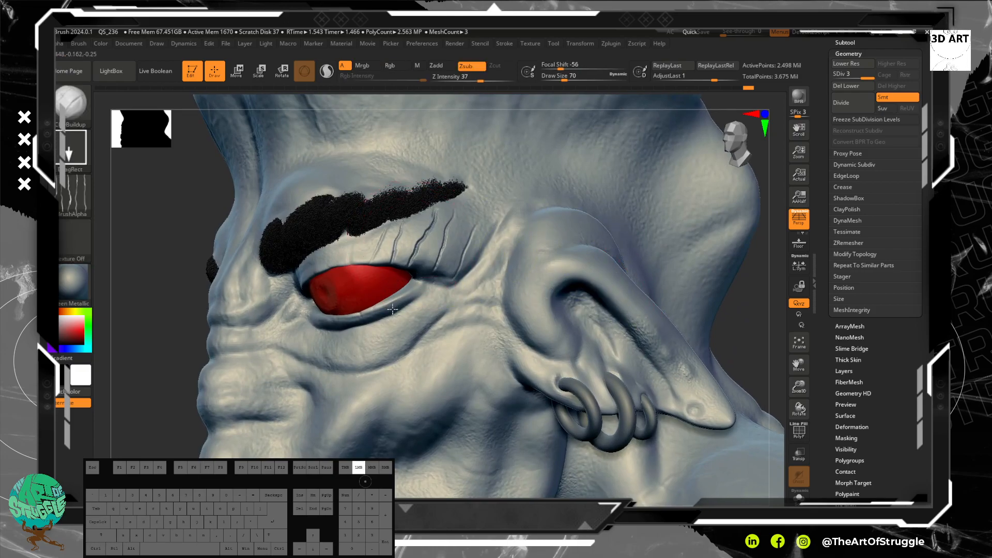
# Step: Soften the carved creases on the upper eyelid so they blend into the skin
pyautogui.keyDown('alt'); pyautogui.moveTo(142, 319); pyautogui.dragTo(224, 298); pyautogui.keyUp('alt')
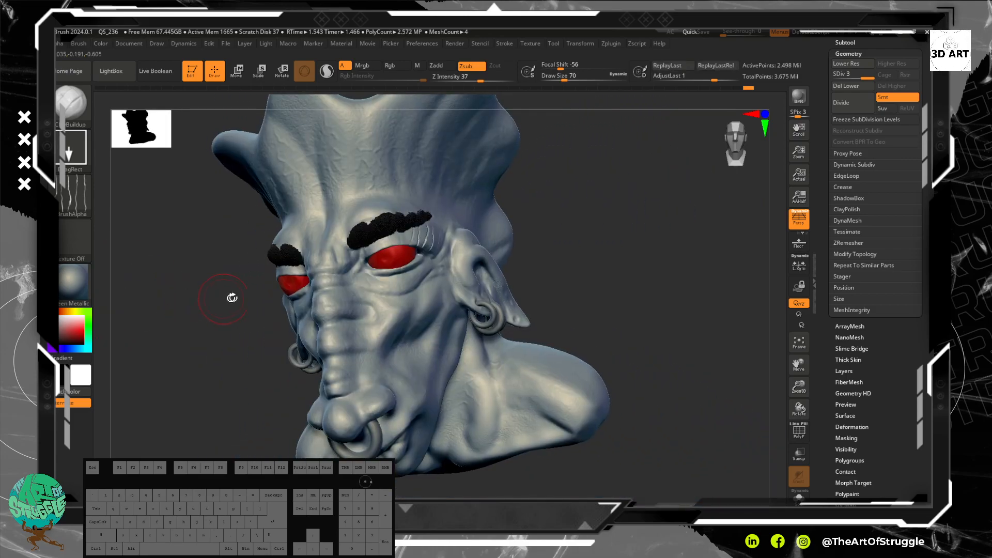
pyautogui.moveTo(610, 271)
pyautogui.mouseDown()
pyautogui.moveTo(650, 255)
pyautogui.moveTo(609, 260)
pyautogui.moveTo(658, 277)
pyautogui.moveTo(656, 321)
pyautogui.mouseUp()
pyautogui.moveTo(435, 248)
pyautogui.keyDown('shift'); pyautogui.mouseDown()
pyautogui.moveTo(434, 231)
pyautogui.moveTo(445, 226)
pyautogui.mouseUp(); pyautogui.keyUp('shift')
pyautogui.moveTo(733, 358)
pyautogui.keyDown('alt'); pyautogui.mouseDown()
pyautogui.moveTo(704, 255)
pyautogui.moveTo(658, 268)
pyautogui.moveTo(696, 255)
pyautogui.moveTo(682, 264)
pyautogui.moveTo(709, 372)
pyautogui.mouseUp(); pyautogui.keyUp('alt')
# Step: Try building up the skin between the outer upper-eyelid creases using ClayBuildup at draw size 14 and Z Intensity 3
pyautogui.press('b')
pyautogui.press('c')
pyautogui.press('b')
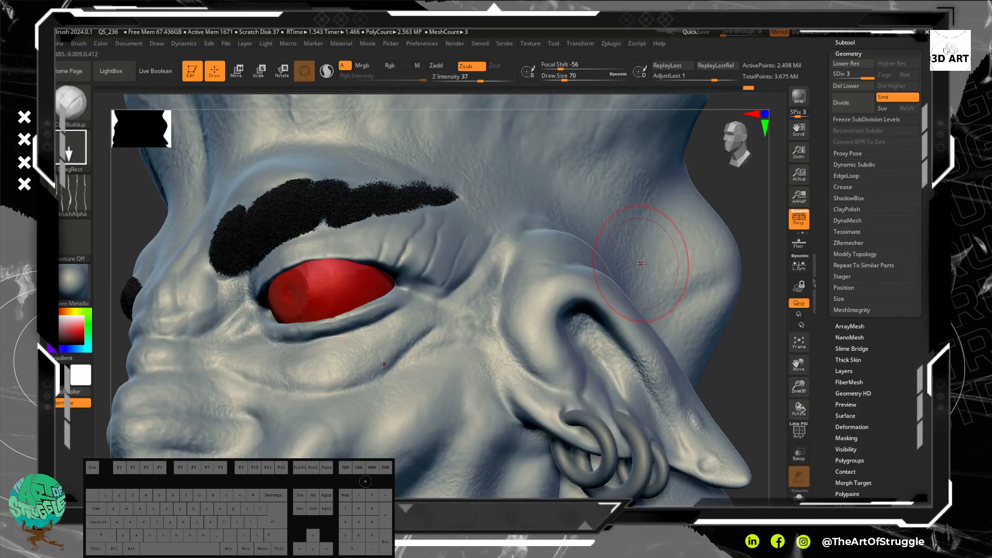
pyautogui.press('[')
pyautogui.press('[')
pyautogui.press('[')
pyautogui.press('[')
pyautogui.moveTo(481, 78); pyautogui.dragTo(449, 81)
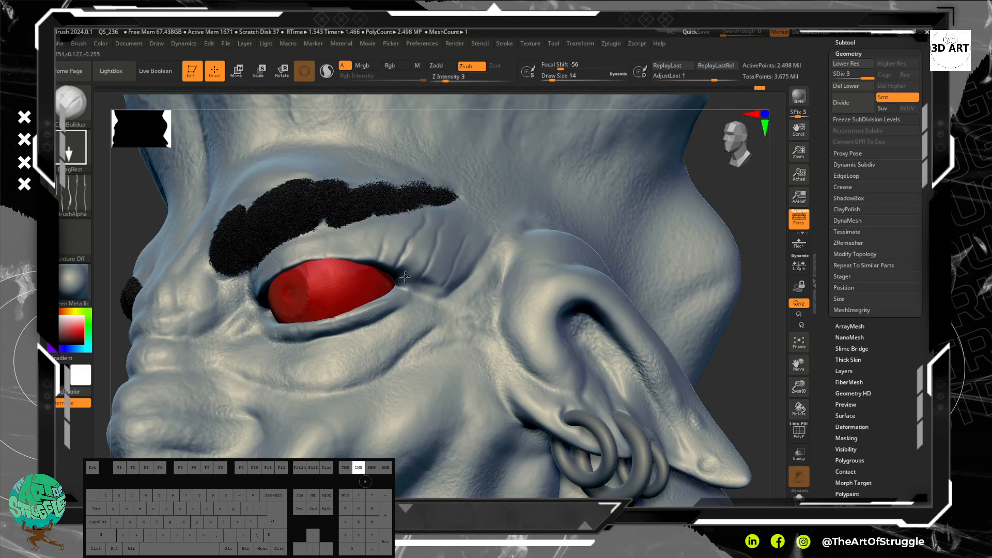
pyautogui.moveTo(411, 261); pyautogui.dragTo(412, 257)
# Step: Switch to the Clay brush and undo the last strokes on the outer upper eyelid
pyautogui.press('b')
pyautogui.press('c')
pyautogui.press('s')
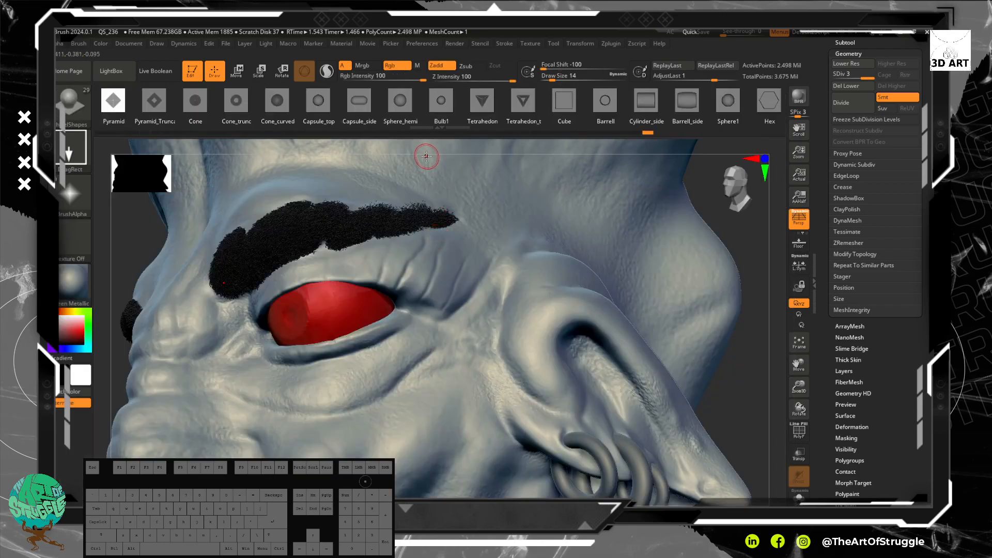
pyautogui.press('b')
pyautogui.press('c')
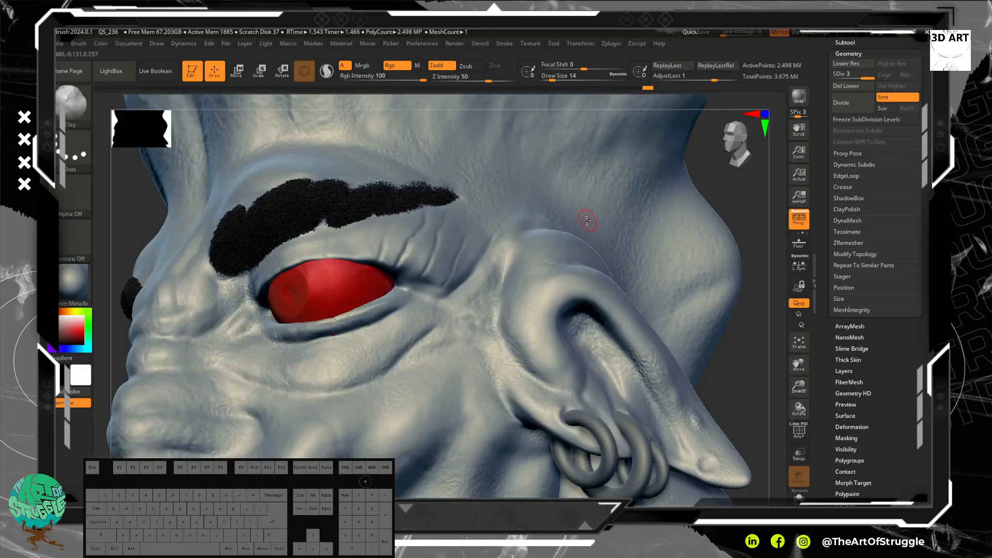
pyautogui.click(583, 217)
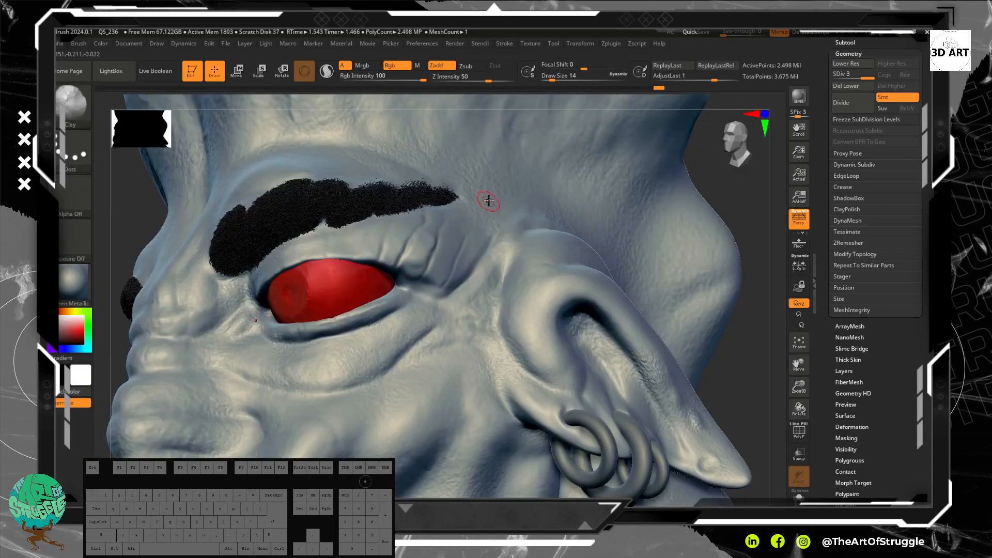
pyautogui.hotkey('ctrl', 'z')
pyautogui.hotkey('ctrl', 'z')
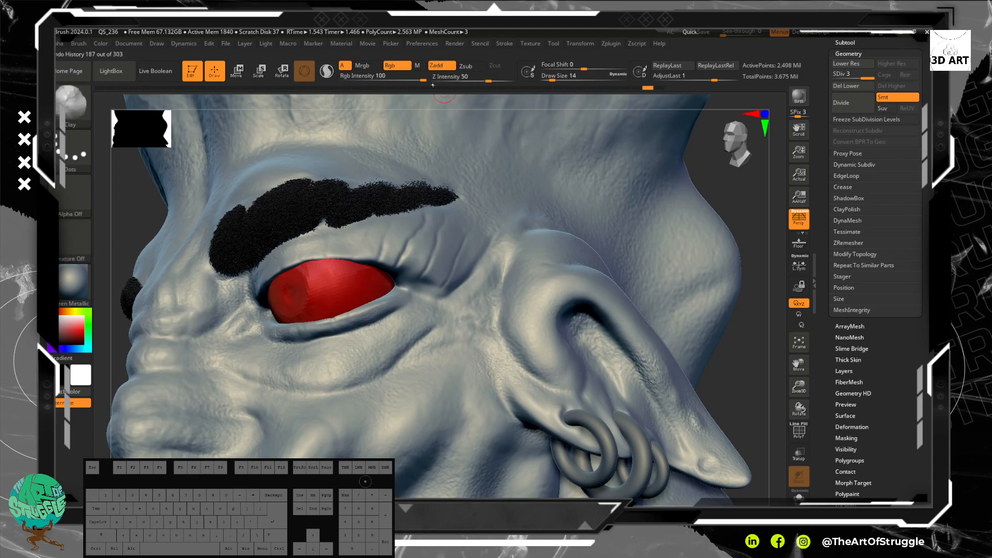
# Step: Lightly build up the folds beside the outer eye corner with the Clay brush at Z Intensity 2
pyautogui.moveTo(481, 80); pyautogui.dragTo(448, 82)
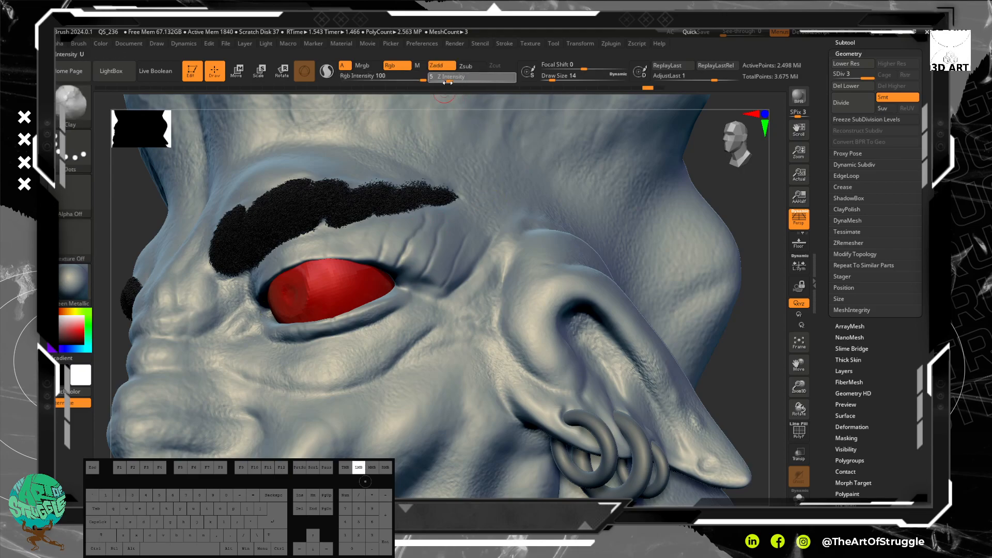
pyautogui.moveTo(423, 240); pyautogui.dragTo(412, 265)
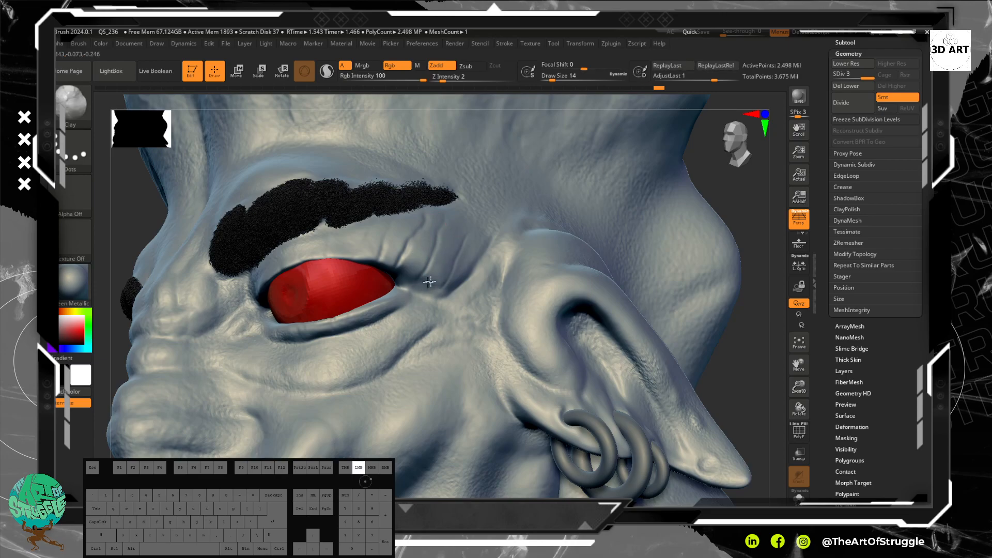
pyautogui.moveTo(436, 279); pyautogui.dragTo(447, 272)
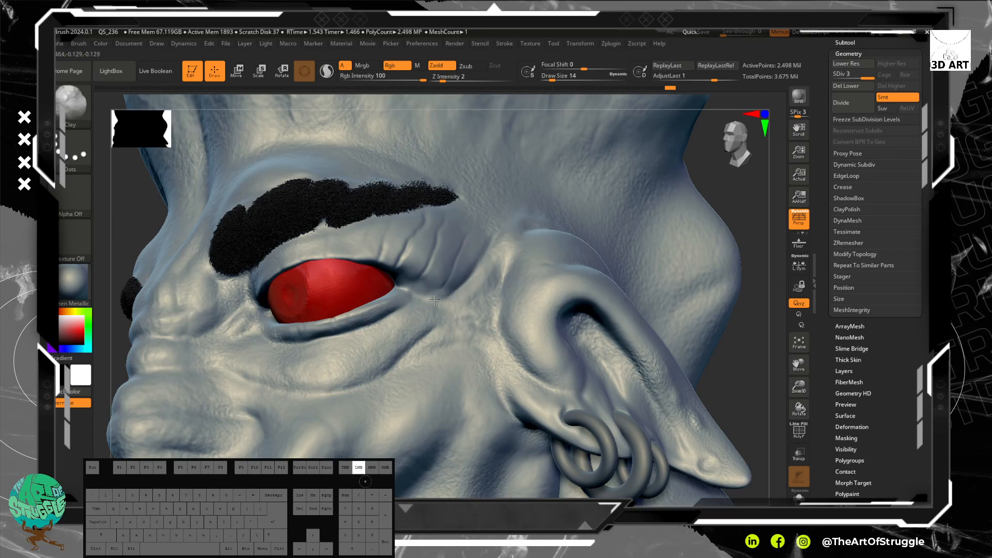
pyautogui.moveTo(433, 297); pyautogui.dragTo(460, 275)
# Step: Reduce the draw size to 8 and add volume between the creases on the upper eyelid below the eyebrow
pyautogui.keyDown('alt'); pyautogui.moveTo(737, 197); pyautogui.dragTo(742, 245); pyautogui.keyUp('alt')
pyautogui.press('[')
pyautogui.press('[')
pyautogui.press('[')
pyautogui.moveTo(393, 241)
pyautogui.mouseDown()
pyautogui.moveTo(387, 250)
pyautogui.moveTo(382, 236)
pyautogui.moveTo(373, 243)
pyautogui.moveTo(386, 251)
pyautogui.moveTo(373, 258)
pyautogui.moveTo(384, 234)
pyautogui.mouseUp()
pyautogui.moveTo(373, 145)
pyautogui.mouseDown()
pyautogui.moveTo(348, 190)
pyautogui.moveTo(355, 159)
pyautogui.mouseUp()
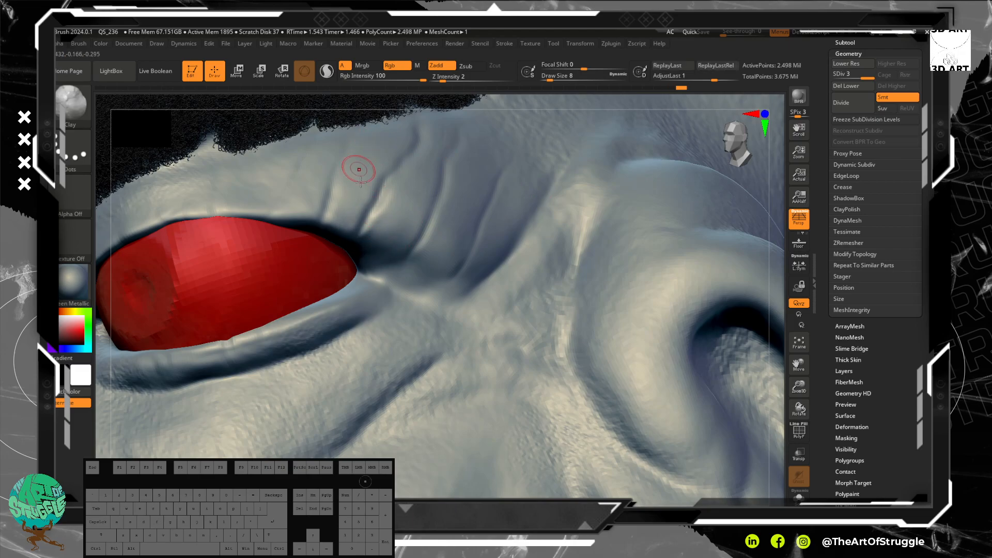
# Step: Set Z Intensity to 5 and compare earlier undo-history states, returning to the one with the eyelid creases
pyautogui.click(443, 77)
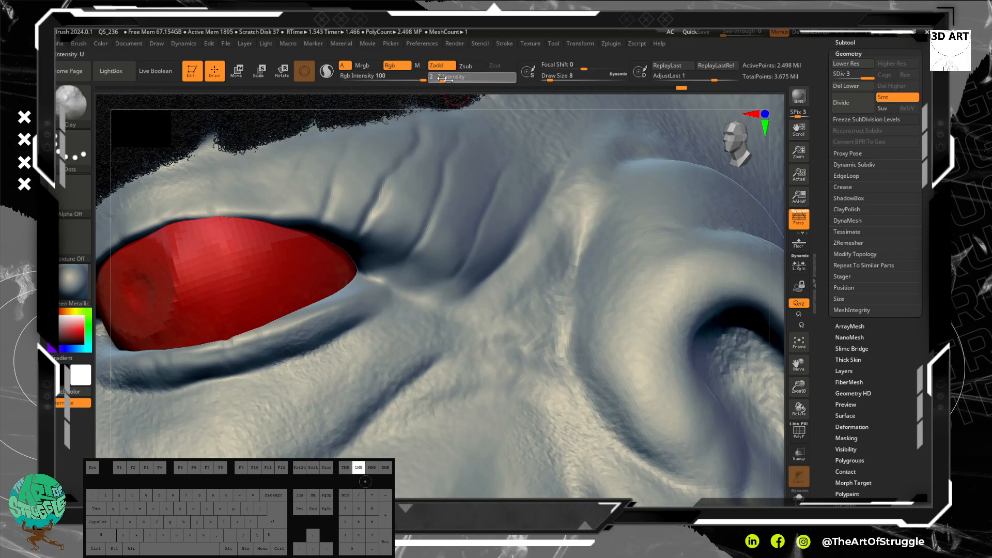
pyautogui.click(451, 79)
pyautogui.click(445, 82)
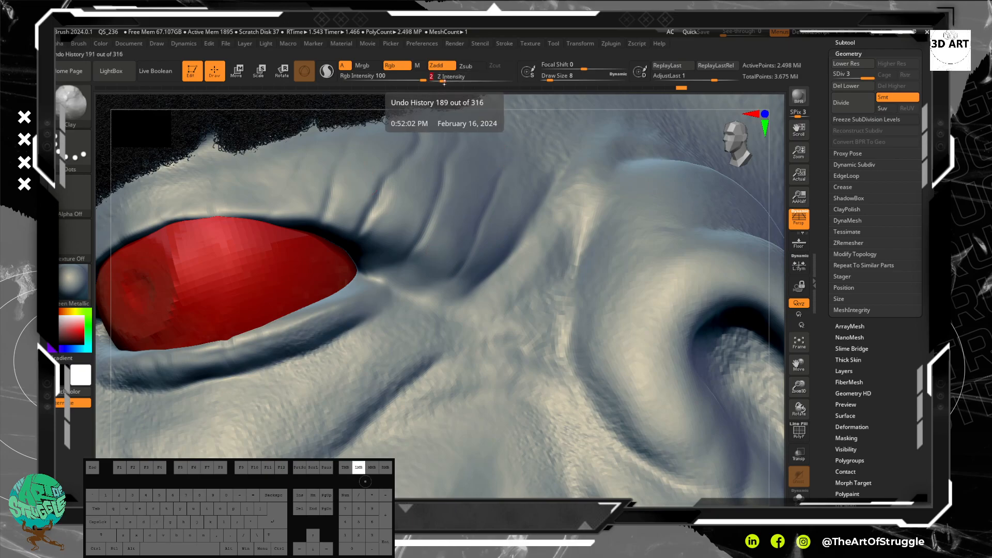
pyautogui.click(445, 87)
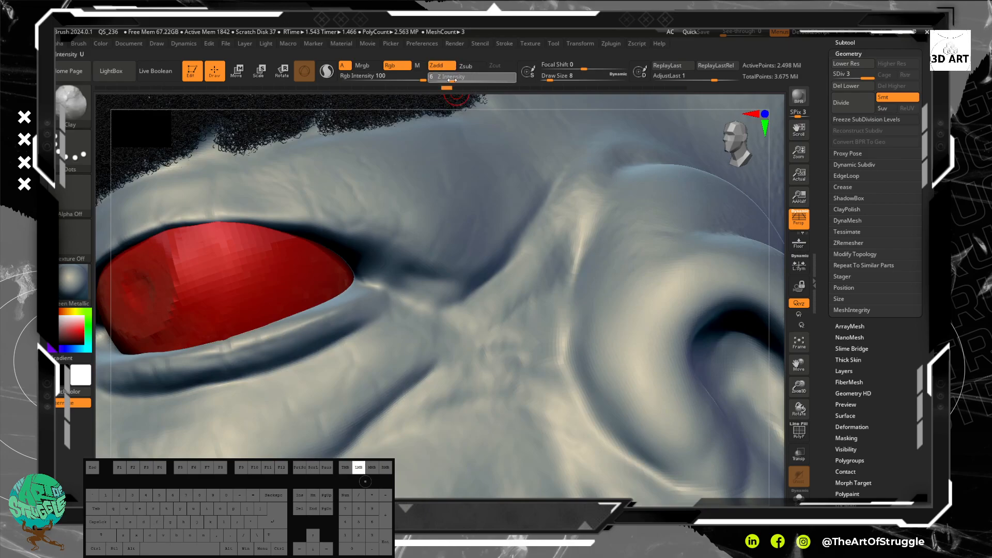
pyautogui.click(449, 81)
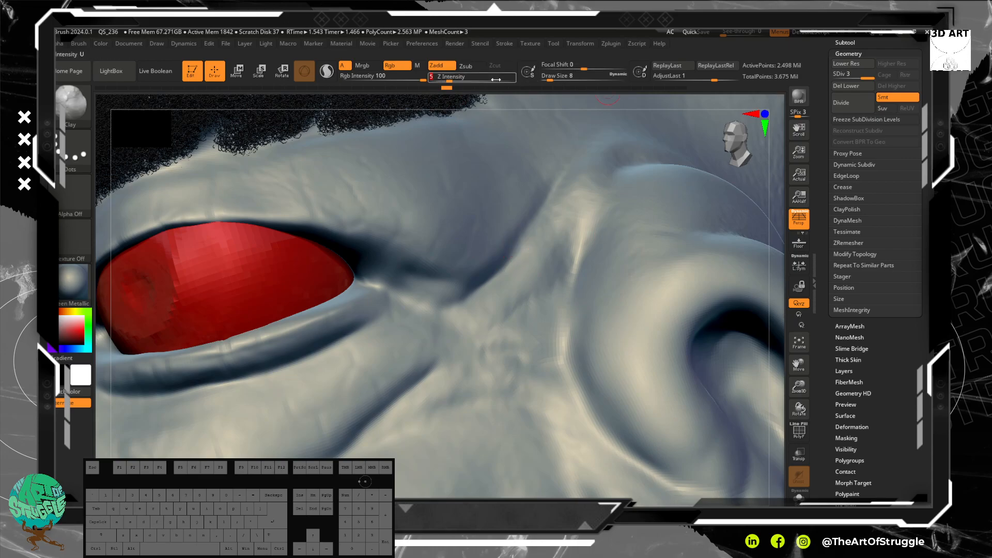
pyautogui.moveTo(491, 88); pyautogui.dragTo(570, 88)
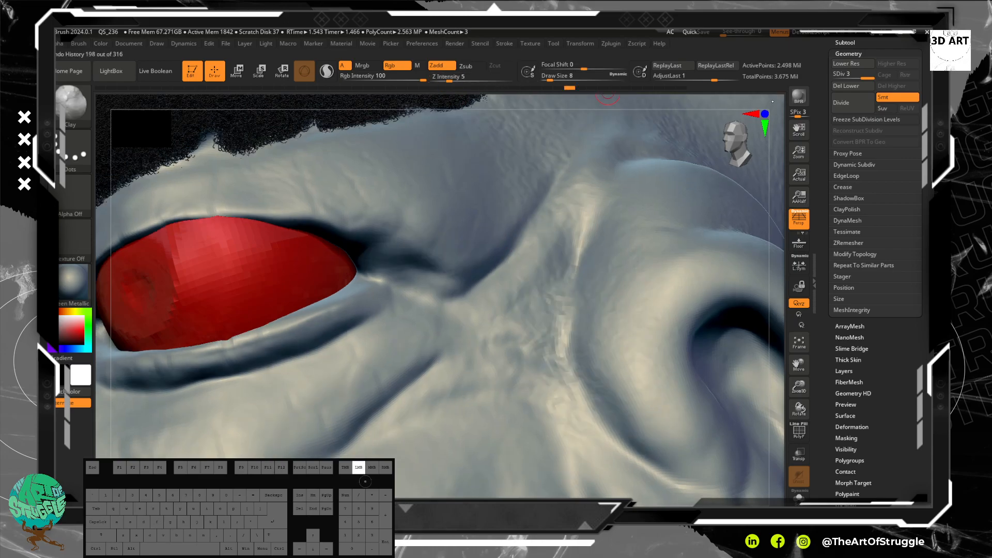
pyautogui.moveTo(790, 103); pyautogui.dragTo(709, 91)
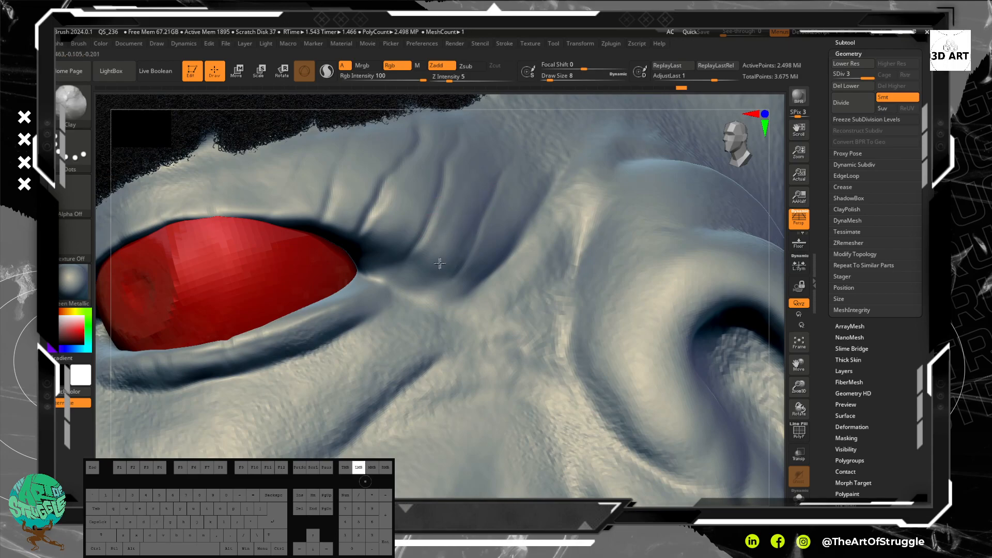
# Step: Thicken the skin folds fanning out from the outer eye corner with the Clay brush at Z Intensity 5
pyautogui.moveTo(423, 256)
pyautogui.mouseDown()
pyautogui.moveTo(460, 221)
pyautogui.moveTo(473, 259)
pyautogui.moveTo(454, 284)
pyautogui.moveTo(463, 271)
pyautogui.mouseUp()
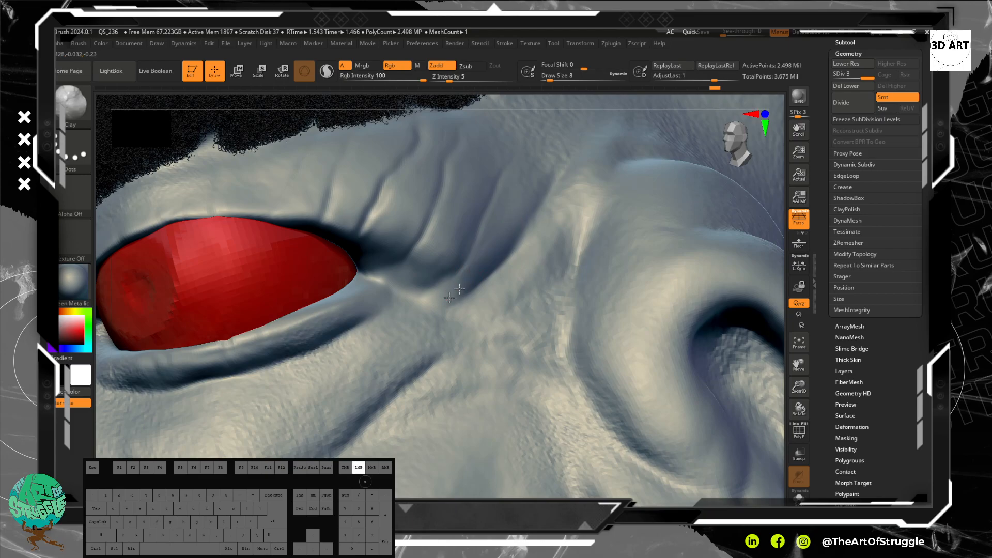
pyautogui.moveTo(383, 228)
pyautogui.mouseDown()
pyautogui.moveTo(367, 244)
pyautogui.moveTo(401, 226)
pyautogui.moveTo(404, 238)
pyautogui.mouseUp()
pyautogui.moveTo(423, 168)
pyautogui.mouseDown()
pyautogui.moveTo(414, 202)
pyautogui.moveTo(415, 190)
pyautogui.mouseUp()
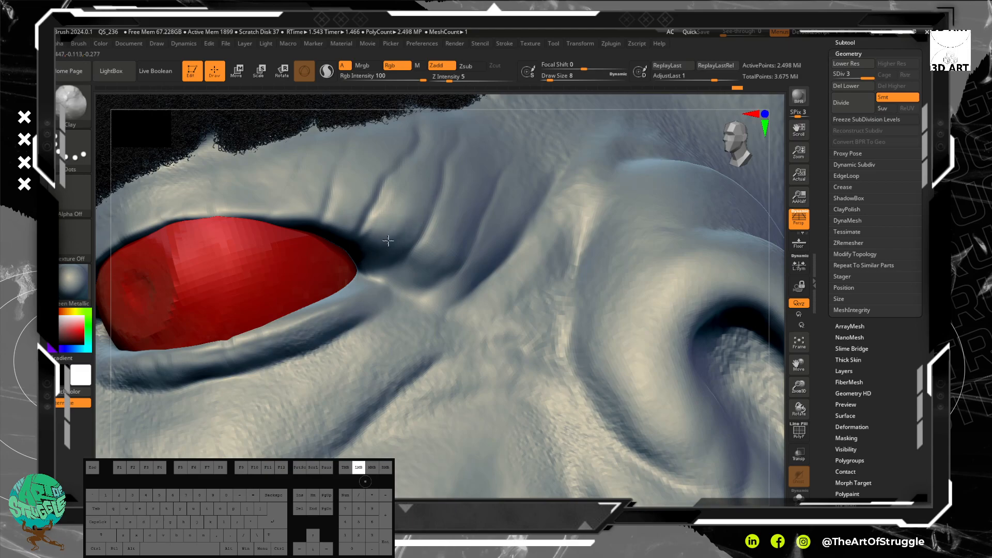
pyautogui.moveTo(364, 264); pyautogui.dragTo(360, 260)
pyautogui.moveTo(364, 246); pyautogui.dragTo(360, 223)
pyautogui.moveTo(366, 144); pyautogui.dragTo(358, 168)
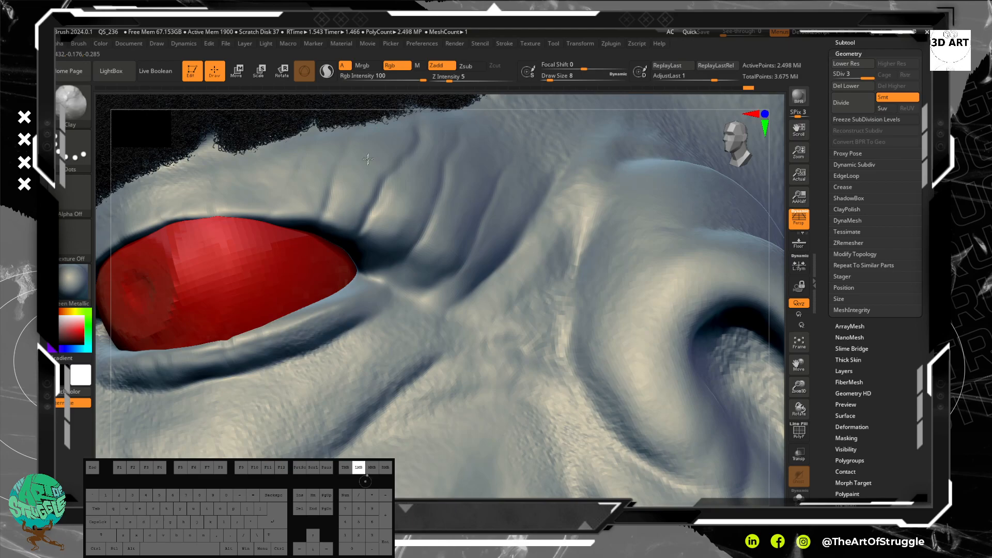
# Step: Raise soft ridges between the inner creases of the upper eyelid, from the eyebrow down to the lid edge
pyautogui.moveTo(383, 142); pyautogui.dragTo(382, 166)
pyautogui.moveTo(348, 189); pyautogui.dragTo(342, 205)
pyautogui.moveTo(327, 140); pyautogui.dragTo(293, 218)
# Step: Build up the folds at the outer eye corner and add volume along the lower eyelid rim
pyautogui.moveTo(413, 223); pyautogui.dragTo(391, 241)
pyautogui.moveTo(398, 225); pyautogui.dragTo(396, 238)
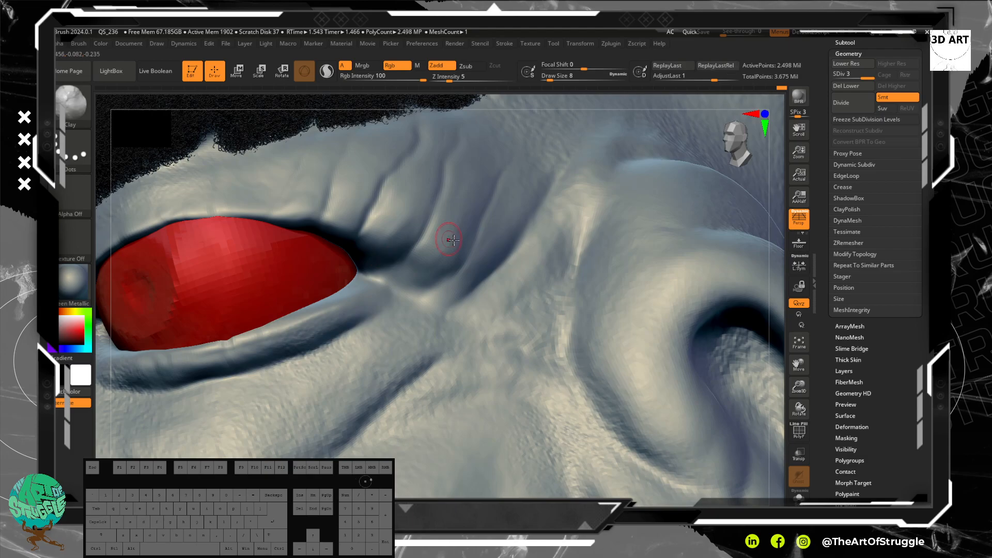
pyautogui.moveTo(429, 262); pyautogui.dragTo(437, 248)
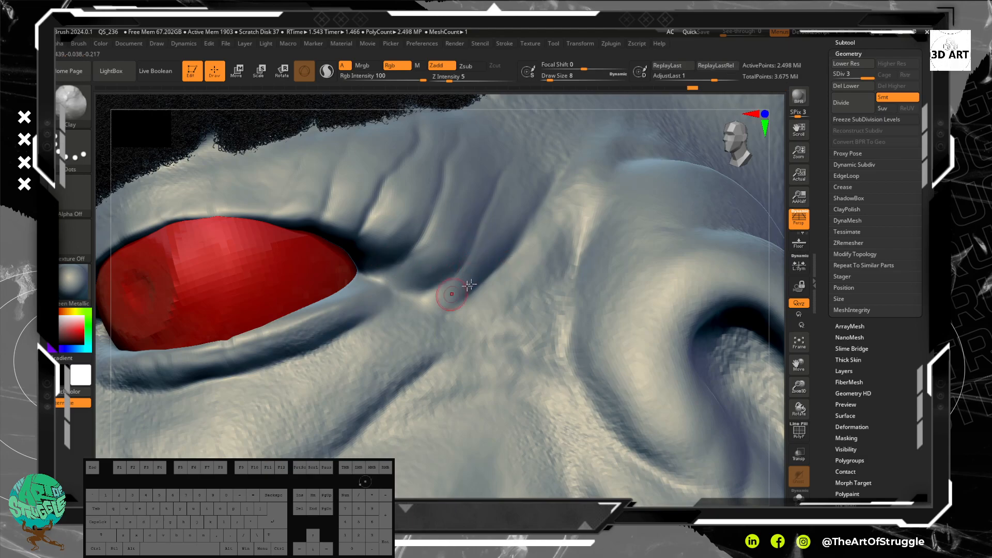
pyautogui.moveTo(466, 314)
pyautogui.mouseDown()
pyautogui.moveTo(419, 299)
pyautogui.moveTo(453, 338)
pyautogui.moveTo(406, 368)
pyautogui.moveTo(398, 343)
pyautogui.moveTo(363, 362)
pyautogui.moveTo(336, 311)
pyautogui.moveTo(298, 336)
pyautogui.moveTo(200, 358)
pyautogui.moveTo(195, 371)
pyautogui.moveTo(210, 367)
pyautogui.moveTo(211, 350)
pyautogui.moveTo(277, 339)
pyautogui.mouseUp()
pyautogui.moveTo(318, 307)
pyautogui.mouseDown()
pyautogui.moveTo(363, 285)
pyautogui.moveTo(348, 297)
pyautogui.moveTo(381, 296)
pyautogui.moveTo(378, 284)
pyautogui.moveTo(332, 299)
pyautogui.mouseUp()
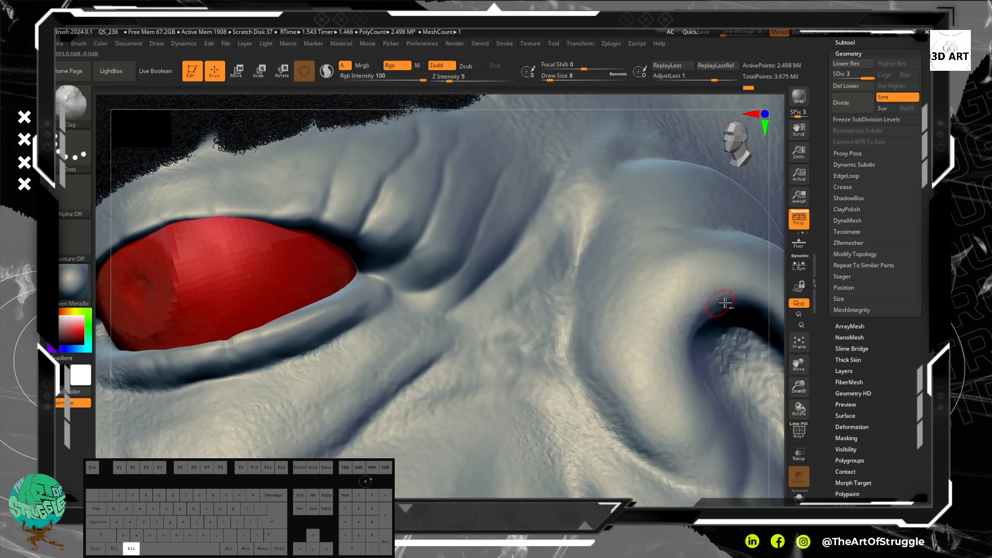
# Step: Add vertical clay folds to the upper eyelid above the outer half of the eye, seen from the front
pyautogui.keyDown('alt'); pyautogui.moveTo(781, 292); pyautogui.dragTo(752, 175); pyautogui.keyUp('alt')
pyautogui.moveTo(678, 278)
pyautogui.mouseDown()
pyautogui.moveTo(653, 310)
pyautogui.moveTo(632, 255)
pyautogui.moveTo(661, 255)
pyautogui.moveTo(658, 347)
pyautogui.moveTo(693, 346)
pyautogui.mouseUp()
pyautogui.keyDown('alt'); pyautogui.moveTo(725, 242); pyautogui.dragTo(735, 357); pyautogui.keyUp('alt')
pyautogui.moveTo(304, 305); pyautogui.dragTo(304, 339)
pyautogui.moveTo(321, 299); pyautogui.dragTo(319, 313)
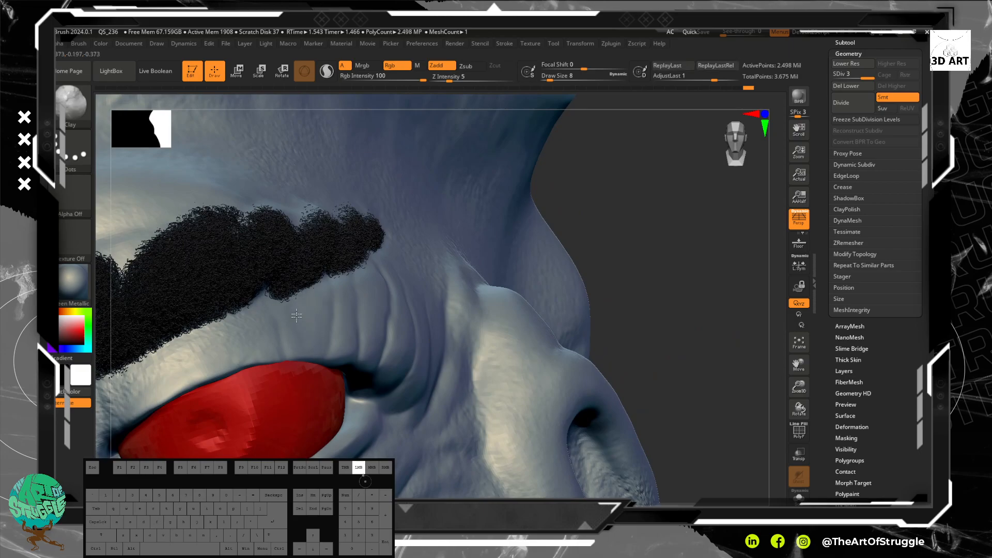
pyautogui.moveTo(299, 345); pyautogui.dragTo(301, 298)
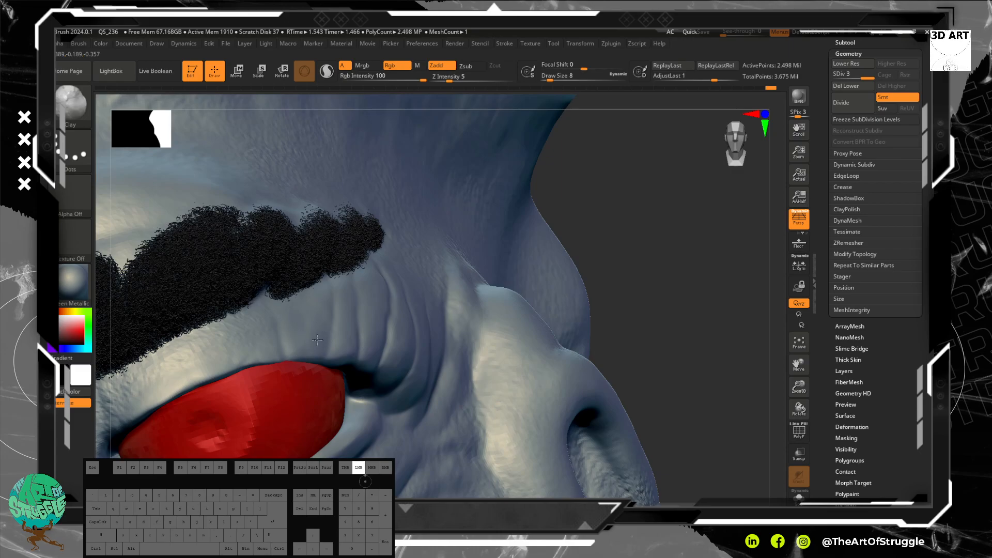
pyautogui.moveTo(311, 321)
pyautogui.mouseDown()
pyautogui.moveTo(314, 300)
pyautogui.moveTo(311, 343)
pyautogui.mouseUp()
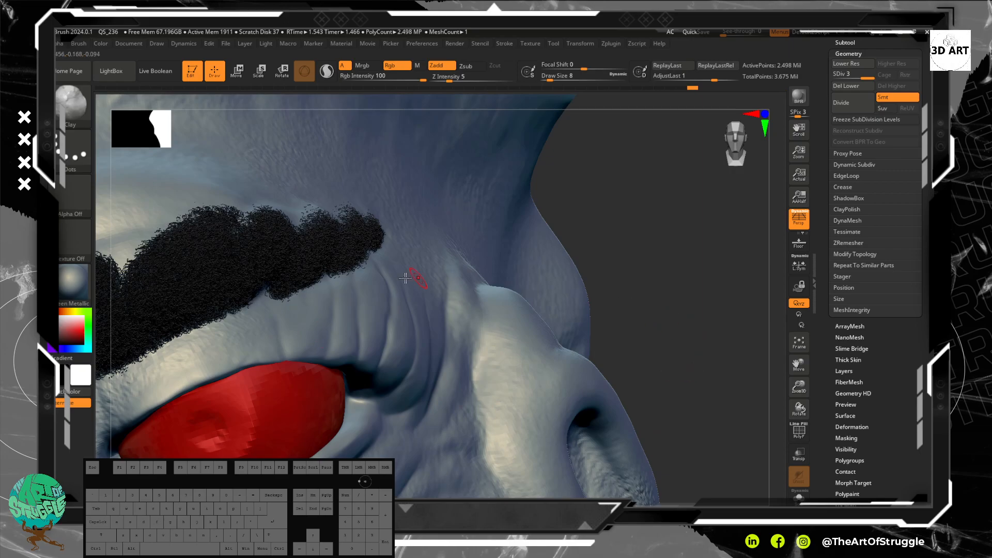
# Step: Extend the clay folds along the upper eyelid toward the inner eye corner
pyautogui.moveTo(304, 354); pyautogui.dragTo(306, 327)
pyautogui.moveTo(305, 344)
pyautogui.mouseDown()
pyautogui.moveTo(305, 326)
pyautogui.moveTo(251, 322)
pyautogui.mouseUp()
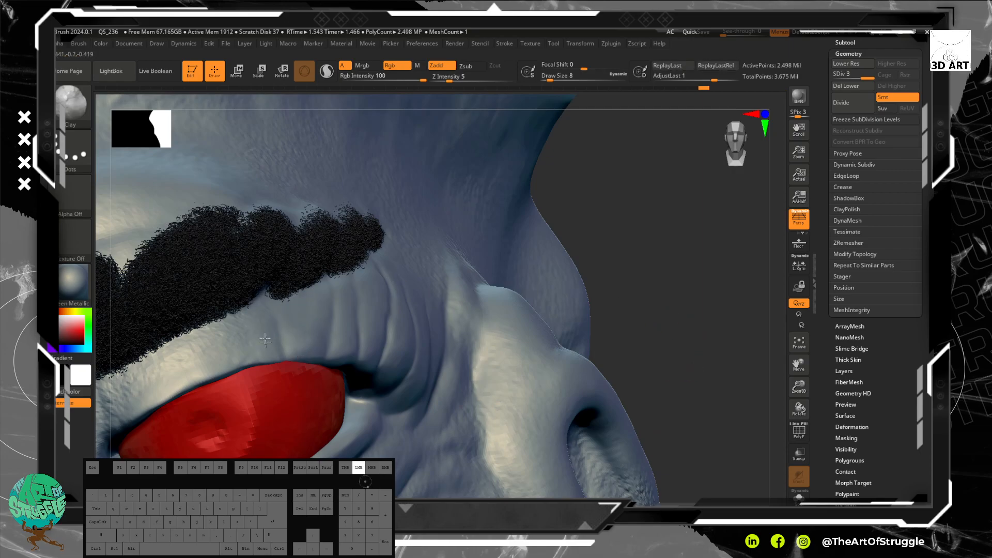
pyautogui.moveTo(202, 376)
pyautogui.mouseDown()
pyautogui.moveTo(169, 393)
pyautogui.moveTo(220, 361)
pyautogui.moveTo(189, 373)
pyautogui.mouseUp()
pyautogui.moveTo(184, 376)
pyautogui.mouseDown()
pyautogui.moveTo(130, 414)
pyautogui.moveTo(177, 371)
pyautogui.mouseUp()
pyautogui.moveTo(234, 326); pyautogui.dragTo(248, 336)
# Step: Add small clay touches to the upper eyelid folds between the eyebrow and the outer half of the eye
pyautogui.moveTo(690, 372)
pyautogui.keyDown('alt'); pyautogui.mouseDown()
pyautogui.moveTo(660, 313)
pyautogui.moveTo(607, 327)
pyautogui.moveTo(571, 322)
pyautogui.moveTo(594, 273)
pyautogui.moveTo(612, 279)
pyautogui.moveTo(628, 323)
pyautogui.moveTo(376, 323)
pyautogui.mouseUp(); pyautogui.keyUp('alt')
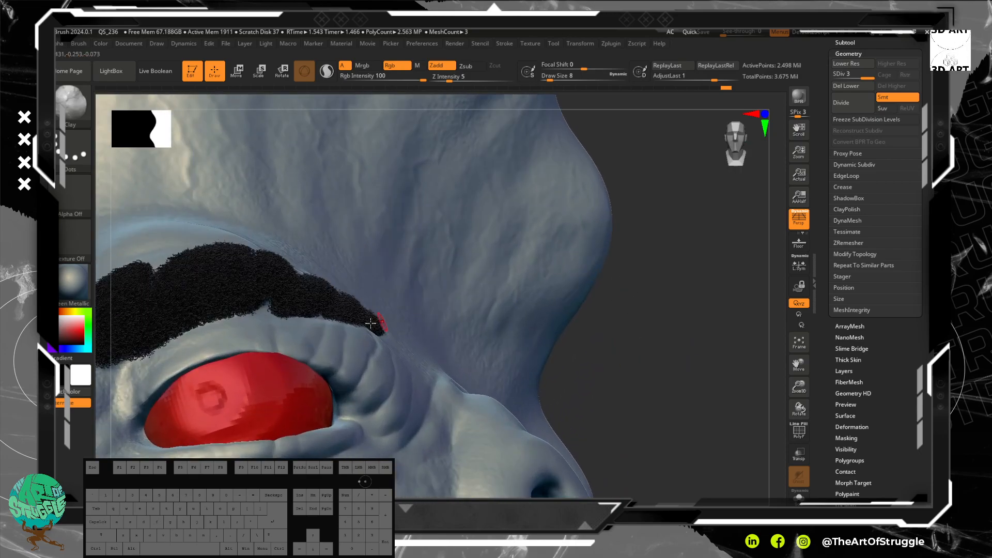
pyautogui.moveTo(303, 340)
pyautogui.mouseDown()
pyautogui.moveTo(296, 331)
pyautogui.moveTo(314, 324)
pyautogui.moveTo(306, 342)
pyautogui.mouseUp()
pyautogui.keyDown('alt'); pyautogui.moveTo(648, 365); pyautogui.dragTo(607, 248); pyautogui.keyUp('alt')
pyautogui.moveTo(579, 321)
pyautogui.mouseDown()
pyautogui.moveTo(538, 361)
pyautogui.moveTo(574, 350)
pyautogui.moveTo(565, 352)
pyautogui.moveTo(572, 302)
pyautogui.moveTo(529, 348)
pyautogui.moveTo(534, 310)
pyautogui.moveTo(517, 273)
pyautogui.mouseUp()
pyautogui.keyDown('alt'); pyautogui.moveTo(525, 318); pyautogui.dragTo(534, 379); pyautogui.keyUp('alt')
pyautogui.click(388, 335)
pyautogui.click(388, 335)
pyautogui.moveTo(388, 335); pyautogui.dragTo(387, 323)
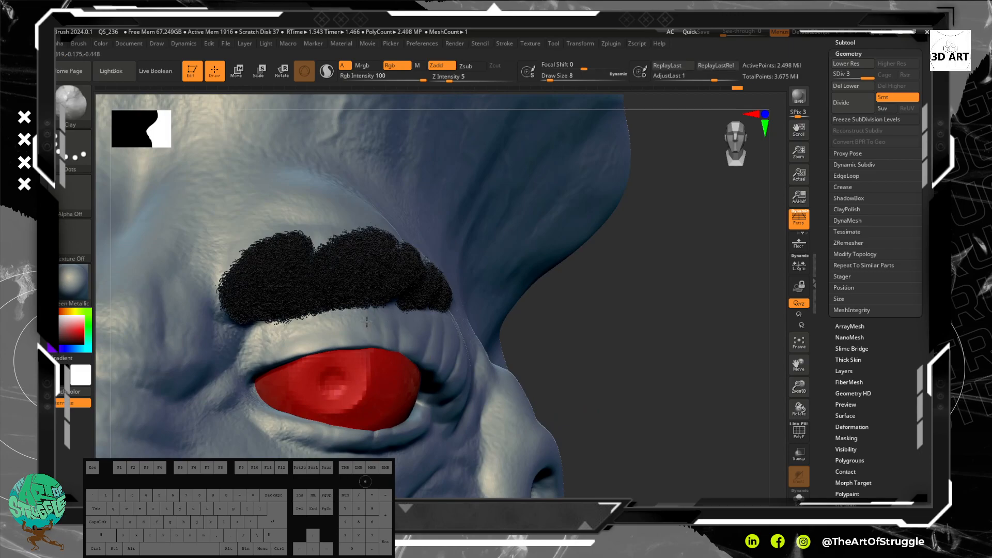
# Step: Shape fine folds on the upper eyelid above the pupil and beneath the outer end of the eyebrow
pyautogui.moveTo(345, 324)
pyautogui.mouseDown()
pyautogui.moveTo(345, 338)
pyautogui.moveTo(328, 338)
pyautogui.moveTo(340, 327)
pyautogui.moveTo(327, 333)
pyautogui.moveTo(327, 350)
pyautogui.moveTo(320, 337)
pyautogui.moveTo(349, 345)
pyautogui.mouseUp()
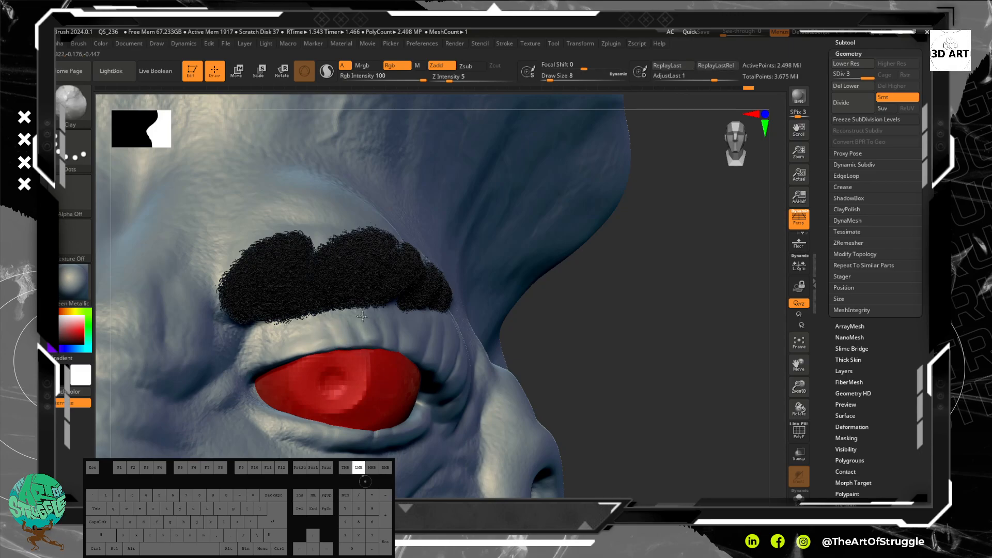
pyautogui.moveTo(339, 332); pyautogui.dragTo(334, 329)
pyautogui.moveTo(325, 324)
pyautogui.mouseDown()
pyautogui.moveTo(315, 327)
pyautogui.moveTo(356, 333)
pyautogui.mouseUp()
pyautogui.moveTo(344, 294)
pyautogui.mouseDown()
pyautogui.moveTo(414, 328)
pyautogui.moveTo(417, 318)
pyautogui.mouseUp()
pyautogui.moveTo(420, 311); pyautogui.dragTo(421, 308)
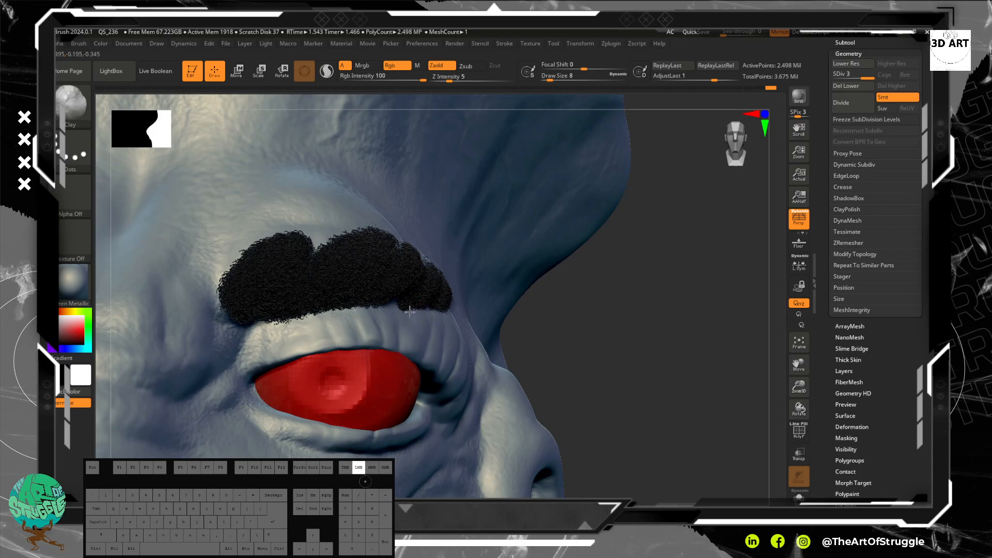
pyautogui.moveTo(421, 324)
pyautogui.mouseDown()
pyautogui.moveTo(429, 294)
pyautogui.moveTo(416, 296)
pyautogui.mouseUp()
# Step: Refine the upper eyelid folds along the lid edge above the eyeball from a three-quarter view
pyautogui.press('f')
pyautogui.moveTo(580, 248); pyautogui.dragTo(584, 276)
pyautogui.moveTo(566, 325)
pyautogui.keyDown('alt'); pyautogui.mouseDown()
pyautogui.moveTo(636, 319)
pyautogui.moveTo(556, 324)
pyautogui.moveTo(583, 335)
pyautogui.mouseUp(); pyautogui.keyUp('alt')
pyautogui.keyDown('alt'); pyautogui.moveTo(639, 315); pyautogui.dragTo(632, 381); pyautogui.keyUp('alt')
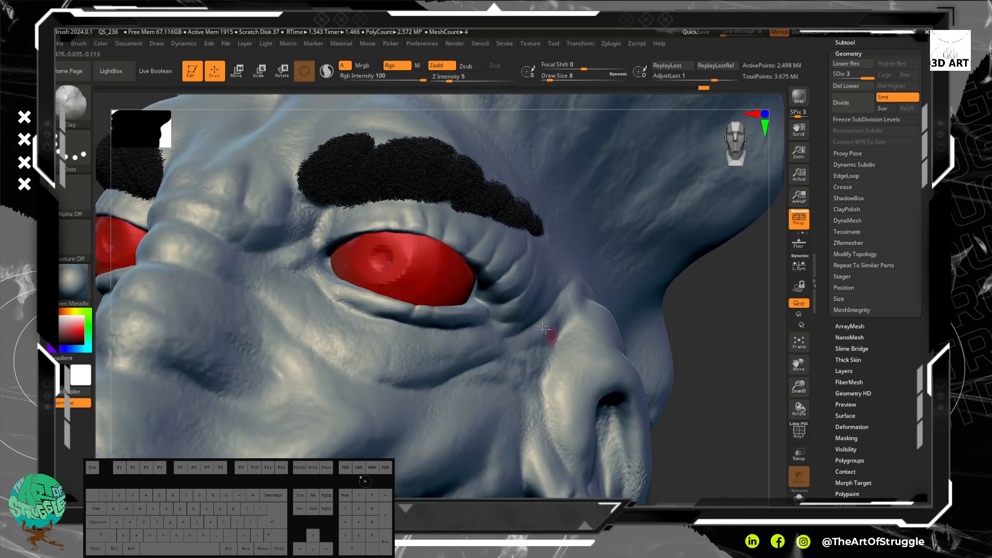
pyautogui.moveTo(457, 241); pyautogui.dragTo(457, 240)
pyautogui.moveTo(453, 232)
pyautogui.mouseDown()
pyautogui.moveTo(455, 241)
pyautogui.moveTo(436, 238)
pyautogui.mouseUp()
pyautogui.moveTo(434, 230)
pyautogui.mouseDown()
pyautogui.moveTo(439, 237)
pyautogui.moveTo(413, 233)
pyautogui.moveTo(437, 233)
pyautogui.mouseUp()
pyautogui.keyDown('shift'); pyautogui.moveTo(397, 217); pyautogui.dragTo(389, 222); pyautogui.keyUp('shift')
pyautogui.keyDown('shift'); pyautogui.moveTo(451, 250); pyautogui.dragTo(480, 227); pyautogui.keyUp('shift')
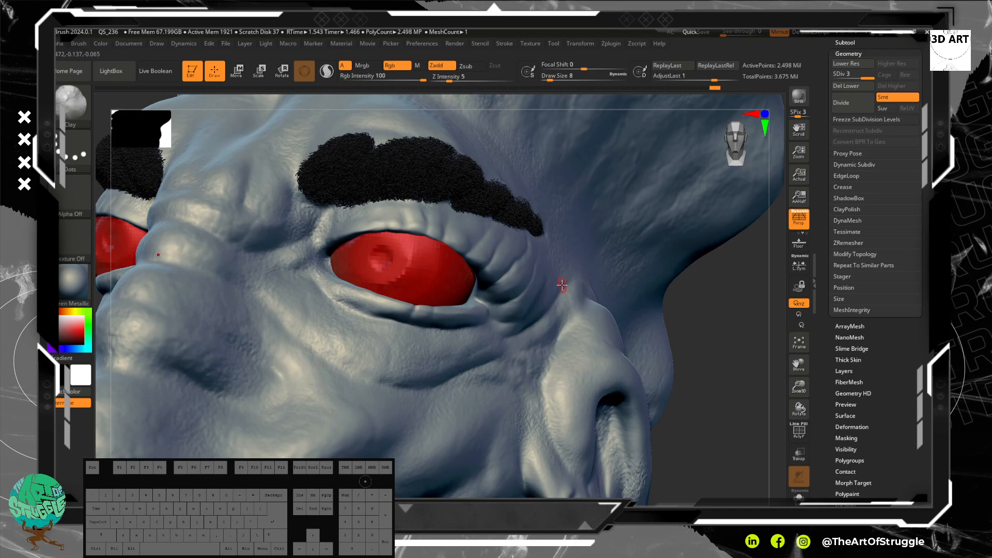
# Step: Build up the skin of the earlobe where the upper earring passes through, using the Clay brush at draw size 14
pyautogui.moveTo(714, 357); pyautogui.dragTo(639, 308)
pyautogui.moveTo(512, 282); pyautogui.dragTo(528, 309)
pyautogui.moveTo(524, 289); pyautogui.dragTo(533, 310)
pyautogui.moveTo(530, 284); pyautogui.dragTo(533, 305)
pyautogui.moveTo(528, 306); pyautogui.dragTo(532, 311)
pyautogui.moveTo(531, 310); pyautogui.dragTo(533, 314)
pyautogui.moveTo(529, 316); pyautogui.dragTo(532, 315)
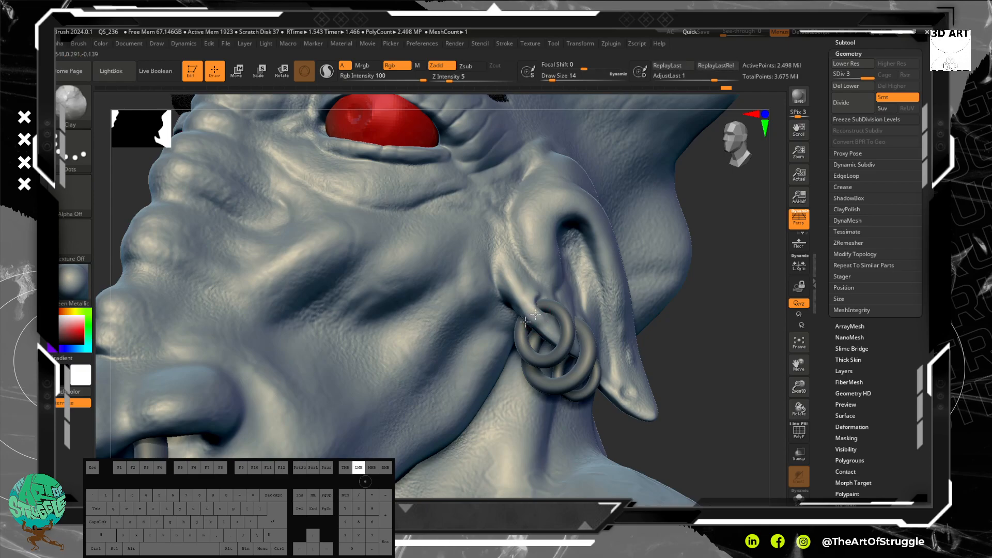
# Step: Touch up the clay on the earlobe beside the earring and restrict rotation to the Y axis
pyautogui.moveTo(767, 308)
pyautogui.mouseDown()
pyautogui.moveTo(749, 328)
pyautogui.moveTo(752, 312)
pyautogui.moveTo(778, 304)
pyautogui.mouseUp()
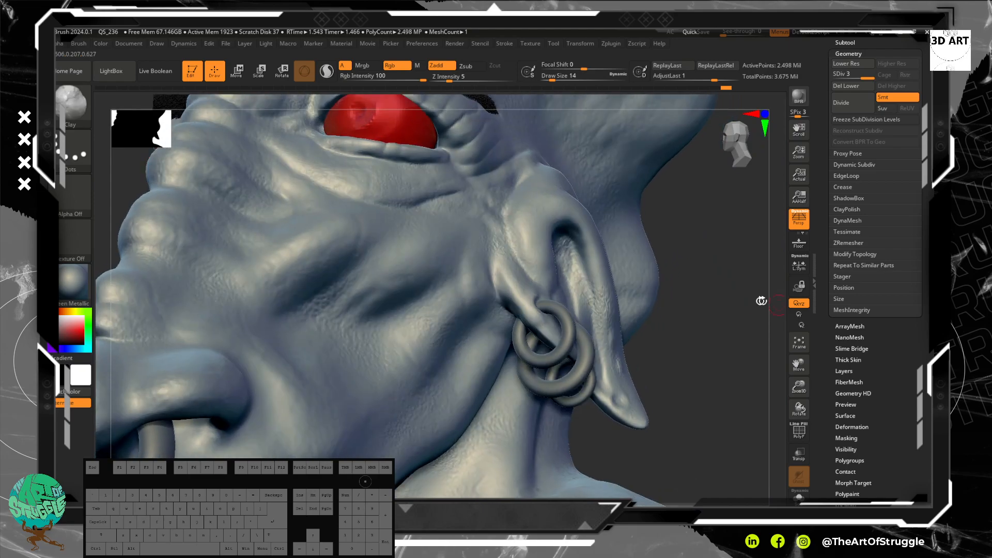
pyautogui.moveTo(537, 316); pyautogui.dragTo(540, 311)
pyautogui.click(799, 314)
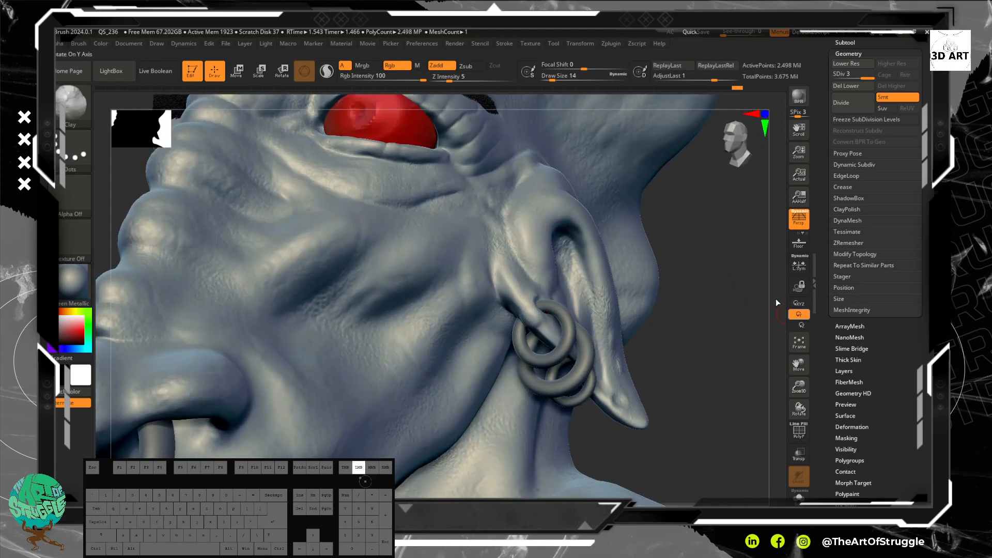
# Step: Build up the skin of the earlobe beside the middle and lower earrings with short Clay strokes, working from below
pyautogui.moveTo(755, 311); pyautogui.dragTo(637, 314)
pyautogui.moveTo(569, 365); pyautogui.dragTo(574, 359)
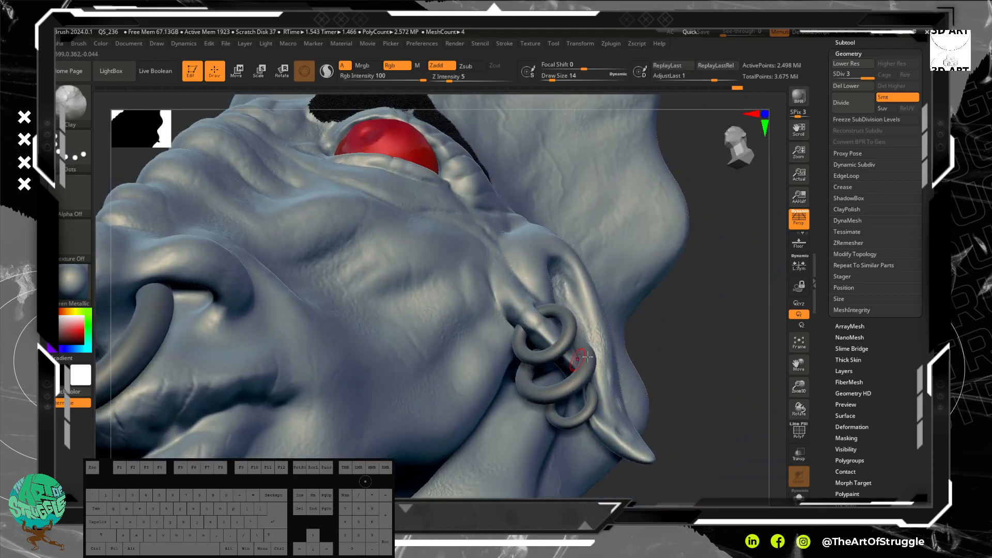
pyautogui.moveTo(724, 359); pyautogui.dragTo(708, 311)
pyautogui.moveTo(594, 391); pyautogui.dragTo(602, 396)
pyautogui.moveTo(599, 389); pyautogui.dragTo(597, 391)
# Step: Smooth the earlobe skin just above the upper earring from the front view
pyautogui.moveTo(750, 223)
pyautogui.mouseDown()
pyautogui.moveTo(753, 328)
pyautogui.moveTo(781, 305)
pyautogui.moveTo(747, 300)
pyautogui.moveTo(698, 266)
pyautogui.moveTo(690, 300)
pyautogui.mouseUp()
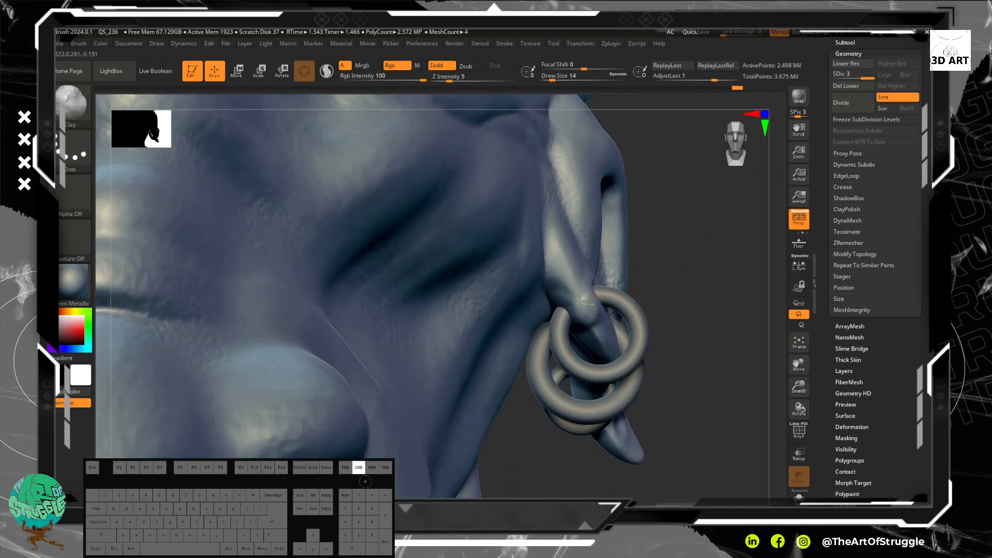
pyautogui.press('shift')
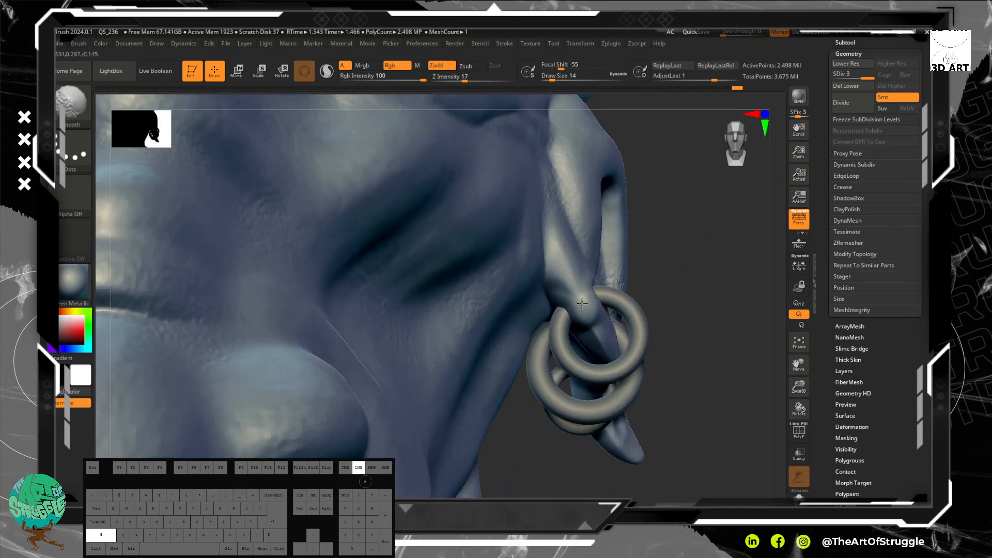
pyautogui.moveTo(582, 309); pyautogui.dragTo(571, 313)
pyautogui.keyDown('alt'); pyautogui.moveTo(557, 304); pyautogui.dragTo(567, 311); pyautogui.keyUp('alt')
# Step: Examine the bust's face, ears, mouth and crest from the front, three-quarter, below and side views
pyautogui.moveTo(737, 294)
pyautogui.keyDown('alt'); pyautogui.mouseDown()
pyautogui.moveTo(725, 232)
pyautogui.moveTo(676, 220)
pyautogui.mouseUp(); pyautogui.keyUp('alt')
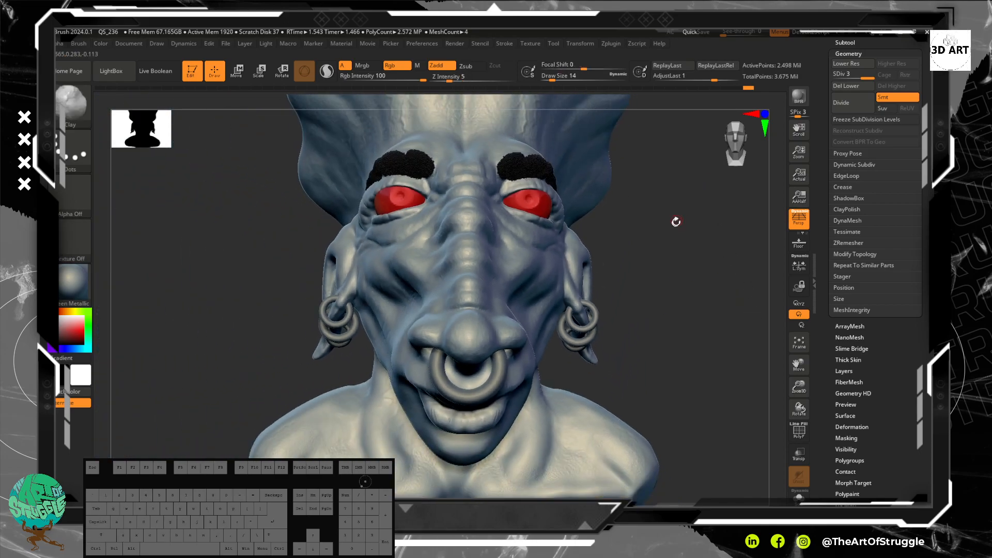
pyautogui.moveTo(701, 307); pyautogui.dragTo(675, 294)
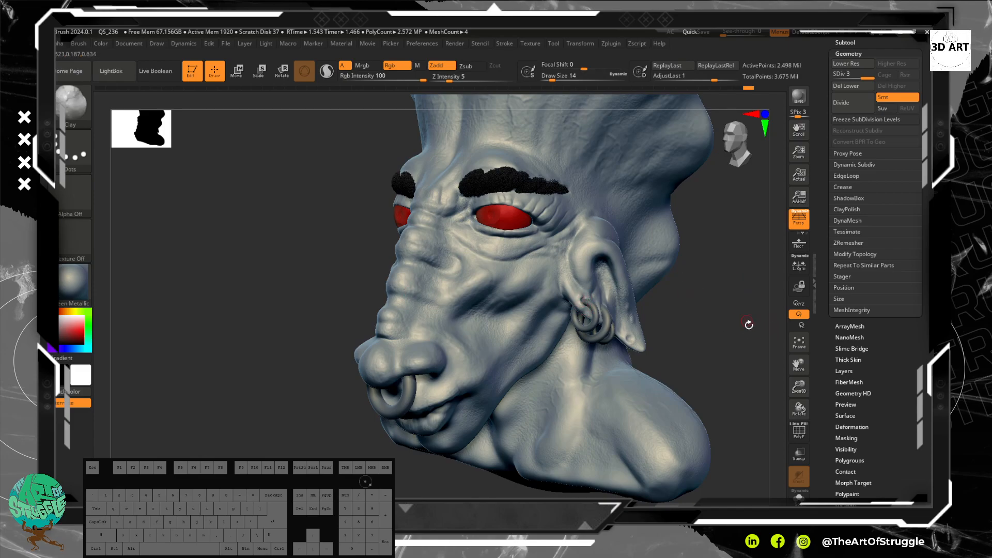
pyautogui.moveTo(708, 343)
pyautogui.keyDown('alt'); pyautogui.mouseDown()
pyautogui.moveTo(658, 284)
pyautogui.moveTo(650, 328)
pyautogui.moveTo(687, 309)
pyautogui.moveTo(702, 257)
pyautogui.moveTo(715, 290)
pyautogui.mouseUp(); pyautogui.keyUp('alt')
pyautogui.moveTo(256, 248)
pyautogui.mouseDown()
pyautogui.moveTo(233, 264)
pyautogui.moveTo(262, 238)
pyautogui.moveTo(261, 248)
pyautogui.mouseUp()
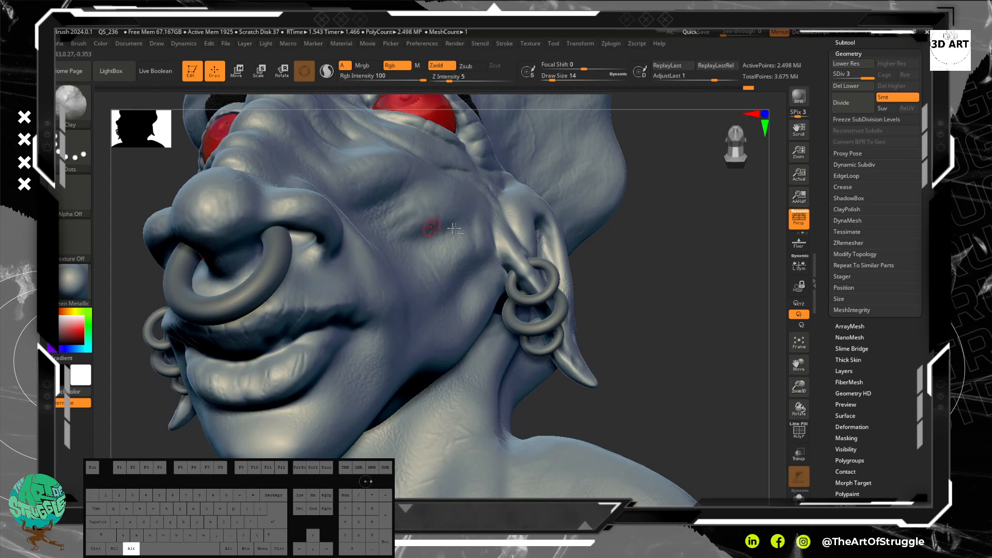
pyautogui.moveTo(261, 268)
pyautogui.keyDown('alt'); pyautogui.mouseDown()
pyautogui.moveTo(221, 278)
pyautogui.moveTo(257, 255)
pyautogui.mouseUp(); pyautogui.keyUp('alt')
pyautogui.moveTo(703, 327)
pyautogui.mouseDown()
pyautogui.moveTo(700, 215)
pyautogui.moveTo(616, 266)
pyautogui.moveTo(631, 237)
pyautogui.moveTo(657, 357)
pyautogui.moveTo(634, 257)
pyautogui.moveTo(627, 294)
pyautogui.moveTo(700, 372)
pyautogui.moveTo(714, 359)
pyautogui.moveTo(660, 269)
pyautogui.moveTo(595, 235)
pyautogui.moveTo(603, 310)
pyautogui.moveTo(650, 326)
pyautogui.moveTo(625, 325)
pyautogui.moveTo(650, 341)
pyautogui.moveTo(616, 311)
pyautogui.moveTo(593, 254)
pyautogui.moveTo(676, 296)
pyautogui.moveTo(623, 310)
pyautogui.moveTo(612, 279)
pyautogui.mouseUp()
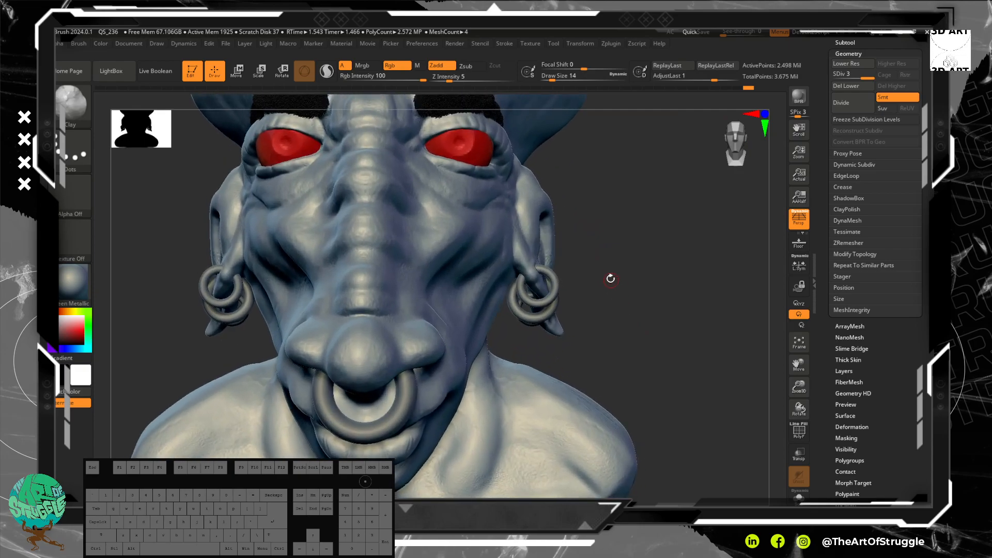
pyautogui.keyDown('alt'); pyautogui.moveTo(676, 200); pyautogui.dragTo(687, 253); pyautogui.keyUp('alt')
pyautogui.keyDown('alt'); pyautogui.moveTo(717, 159); pyautogui.dragTo(716, 240); pyautogui.keyUp('alt')
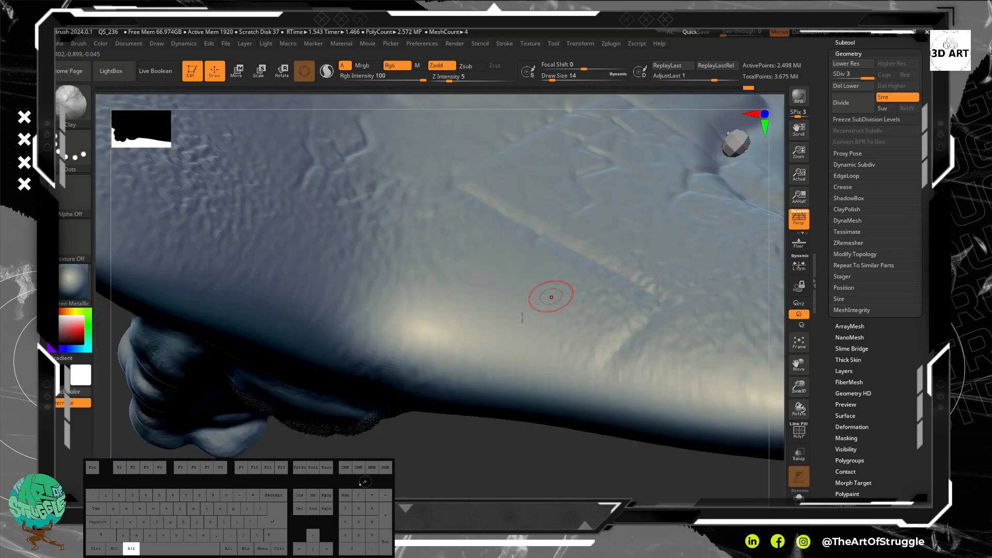
pyautogui.moveTo(466, 455); pyautogui.dragTo(462, 347)
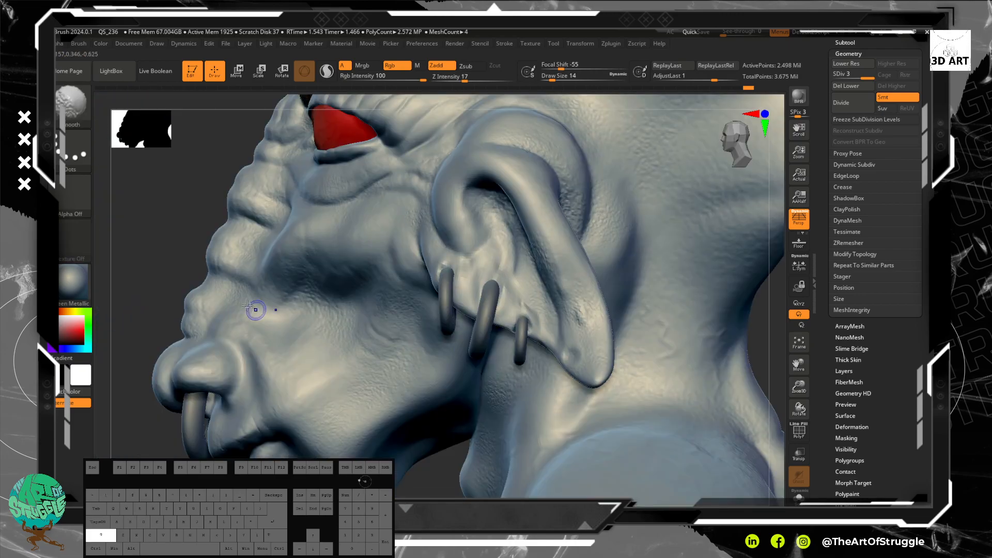
pyautogui.keyDown('alt'); pyautogui.moveTo(148, 234); pyautogui.dragTo(135, 157); pyautogui.keyUp('alt')
pyautogui.keyDown('alt'); pyautogui.moveTo(556, 303); pyautogui.dragTo(604, 302); pyautogui.keyUp('alt')
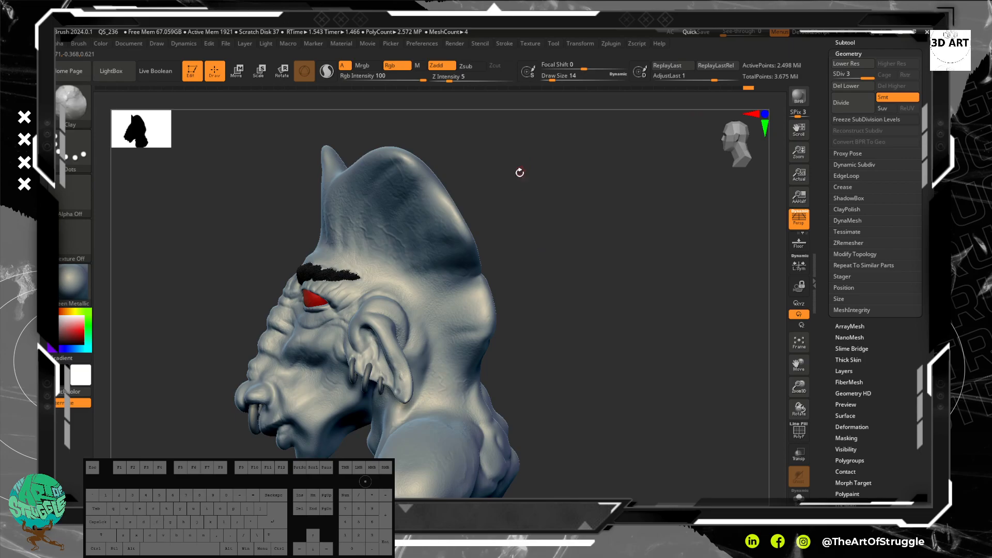
pyautogui.moveTo(557, 312)
pyautogui.keyDown('alt'); pyautogui.mouseDown()
pyautogui.moveTo(607, 302)
pyautogui.moveTo(566, 256)
pyautogui.mouseUp(); pyautogui.keyUp('alt')
pyautogui.keyDown('alt'); pyautogui.moveTo(346, 244); pyautogui.dragTo(336, 234); pyautogui.keyUp('alt')
pyautogui.moveTo(233, 171); pyautogui.dragTo(316, 256)
pyautogui.keyDown('alt'); pyautogui.moveTo(568, 295); pyautogui.dragTo(602, 276); pyautogui.keyUp('alt')
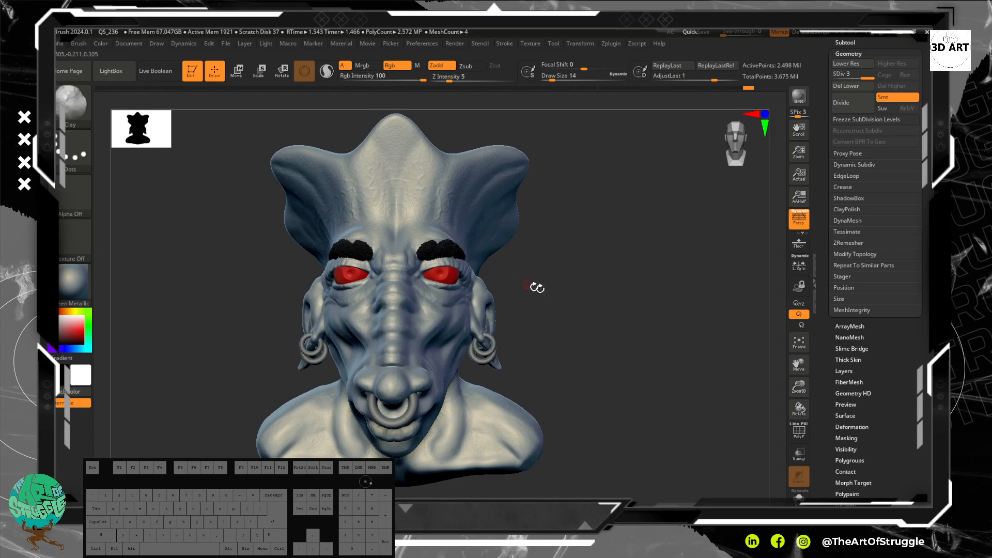
pyautogui.keyDown('alt'); pyautogui.moveTo(603, 312); pyautogui.dragTo(642, 318); pyautogui.keyUp('alt')
pyautogui.moveTo(651, 321)
pyautogui.keyDown('alt'); pyautogui.mouseDown()
pyautogui.moveTo(627, 354)
pyautogui.moveTo(636, 361)
pyautogui.moveTo(658, 350)
pyautogui.mouseUp(); pyautogui.keyUp('alt')
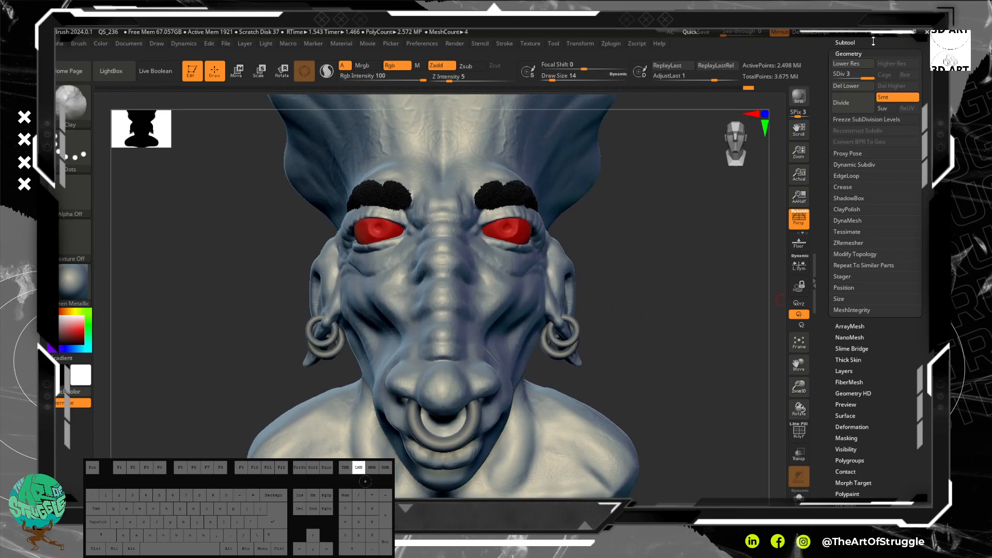
# Step: Show the subtool list and assign Alpha 29 to the Clay brush with the full bust in view
pyautogui.click(873, 41)
pyautogui.moveTo(640, 237)
pyautogui.keyDown('alt'); pyautogui.mouseDown()
pyautogui.moveTo(658, 279)
pyautogui.moveTo(646, 255)
pyautogui.moveTo(641, 279)
pyautogui.moveTo(638, 253)
pyautogui.mouseUp(); pyautogui.keyUp('alt')
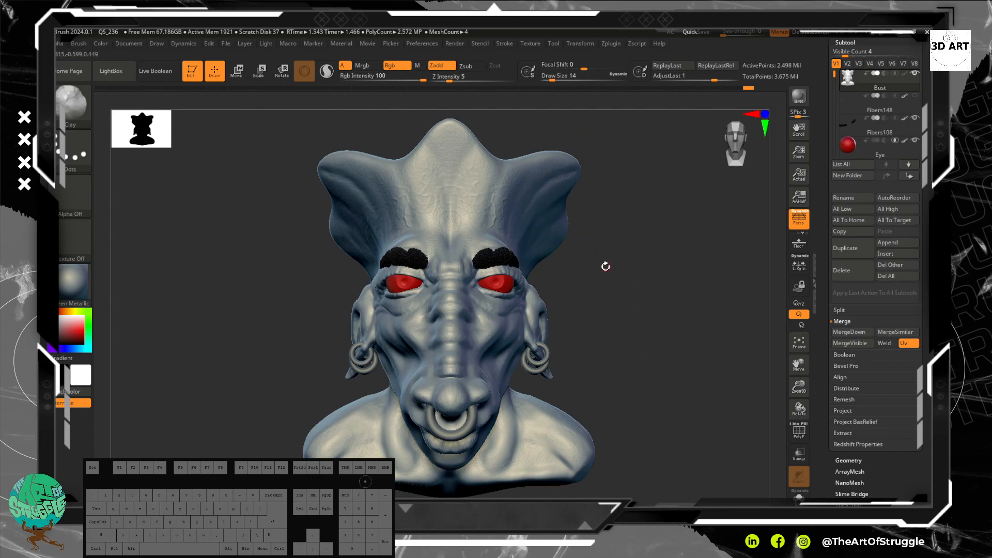
pyautogui.click(73, 197)
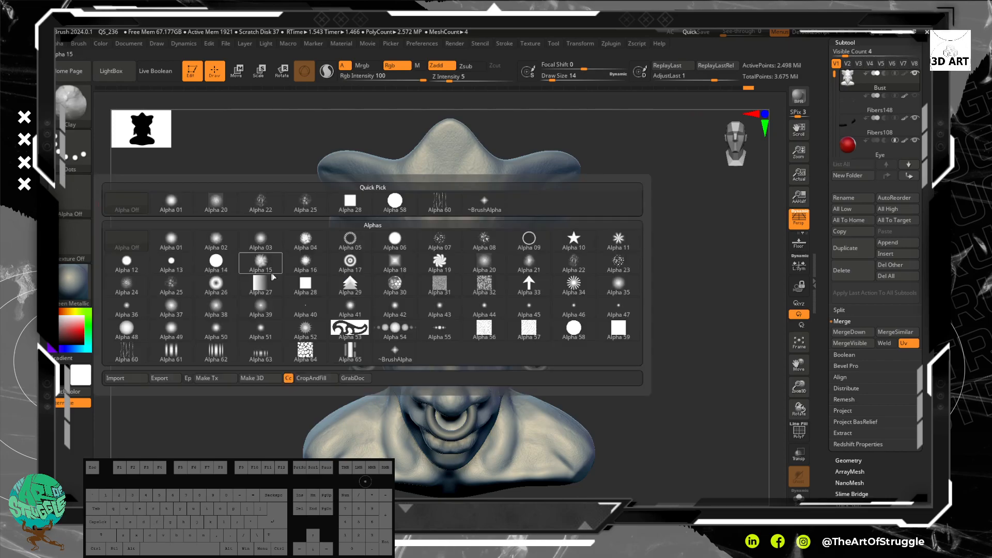
pyautogui.click(350, 284)
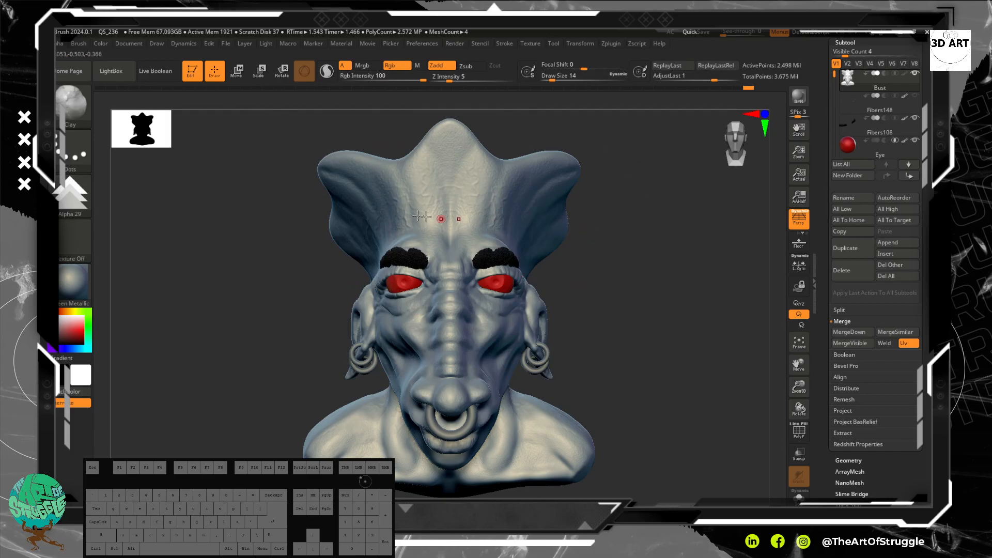
# Step: Enlarge the brush to draw size 70, try an Alpha 29 stroke on the forehead crest, and undo the stroke
pyautogui.press('ctrl')
pyautogui.press(']')
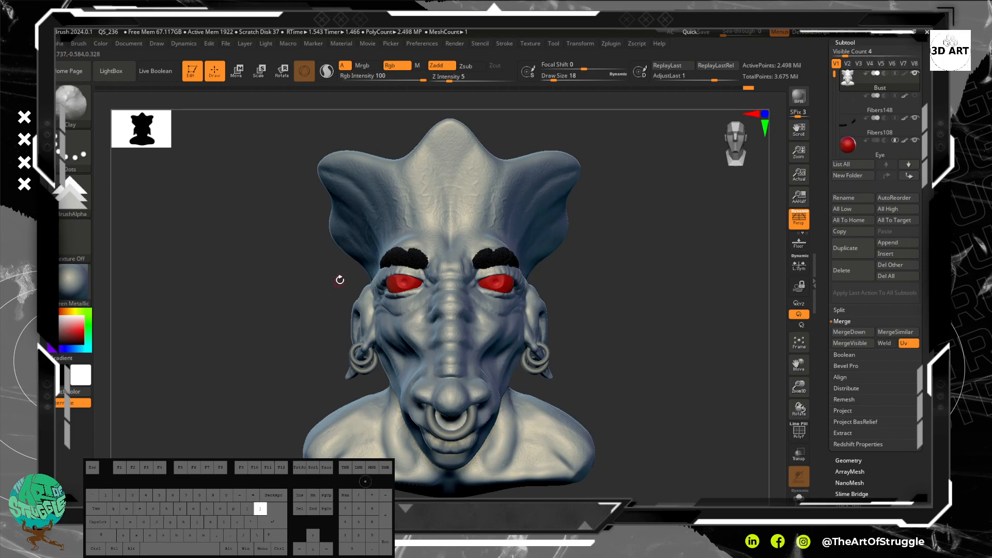
pyautogui.moveTo(472, 182)
pyautogui.mouseDown()
pyautogui.moveTo(451, 224)
pyautogui.moveTo(471, 215)
pyautogui.mouseUp()
pyautogui.hotkey('ctrl', 'z')
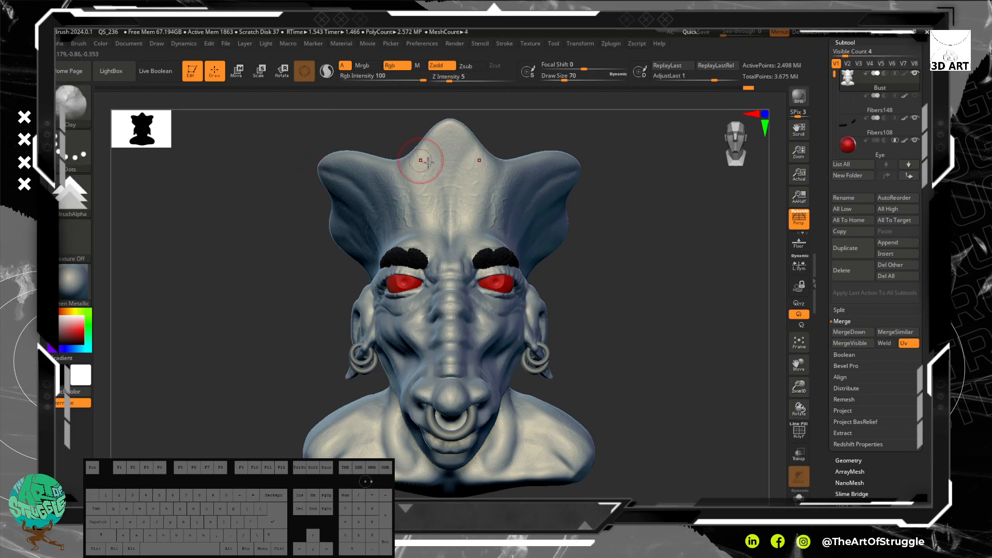